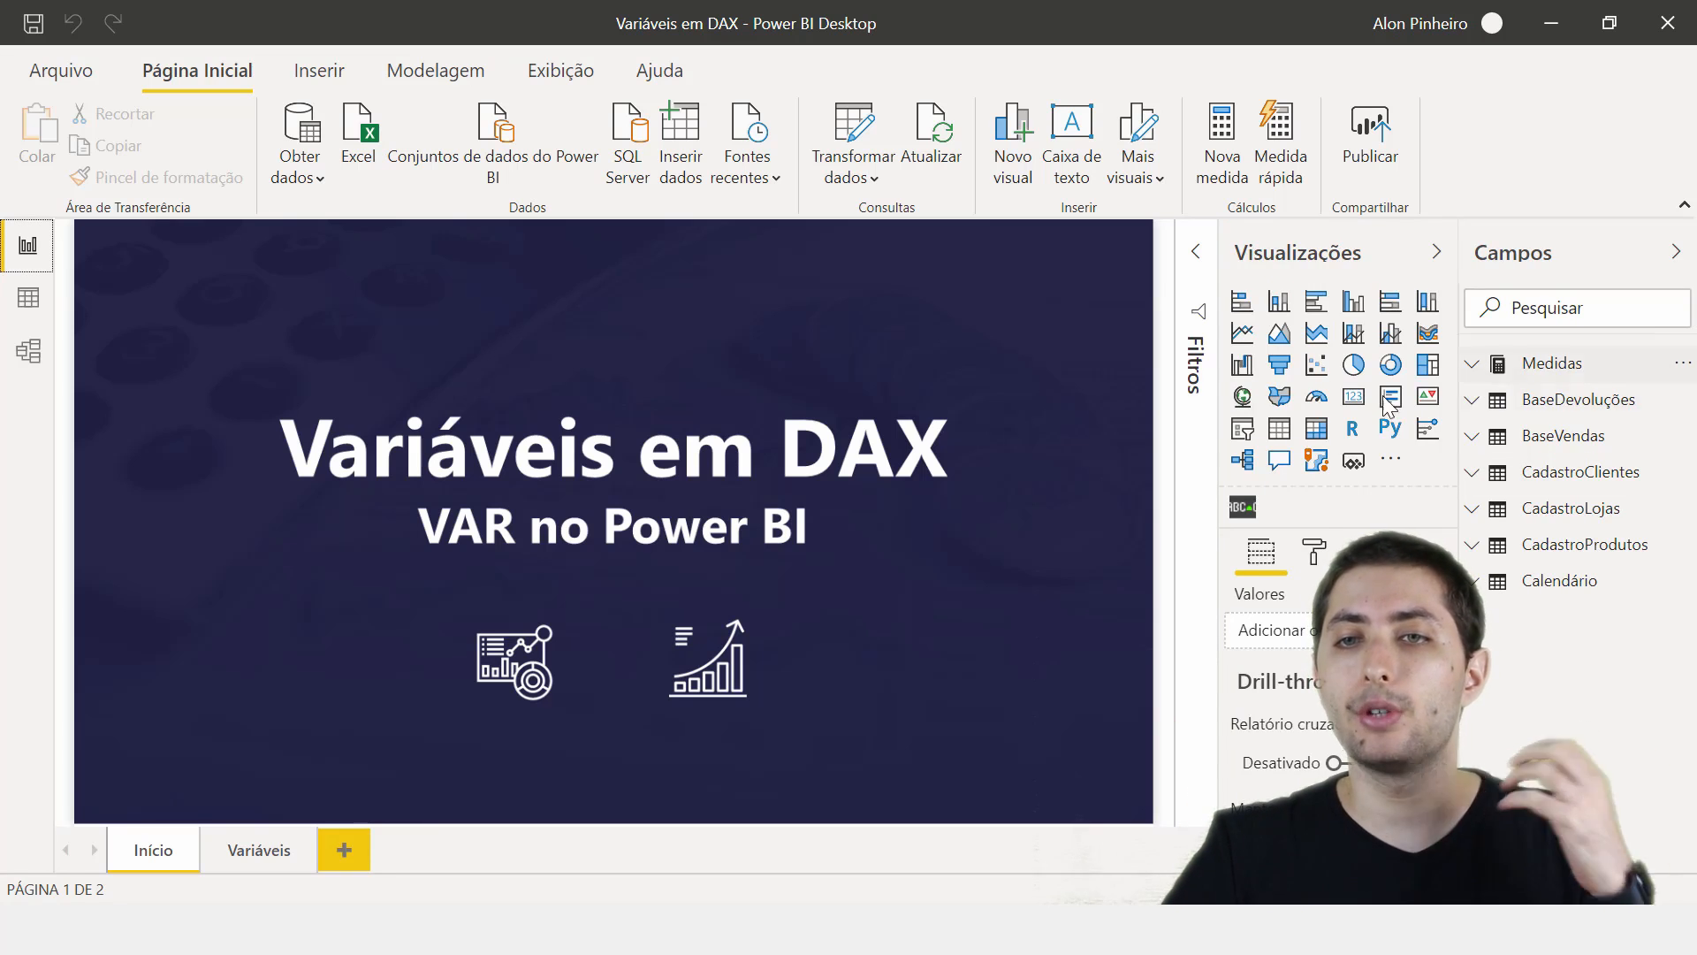
- Show the data of the BaseVendas table to examine its sales, unit price and unit cost columns
{"action": "left_click", "coordinate": [29, 301]}
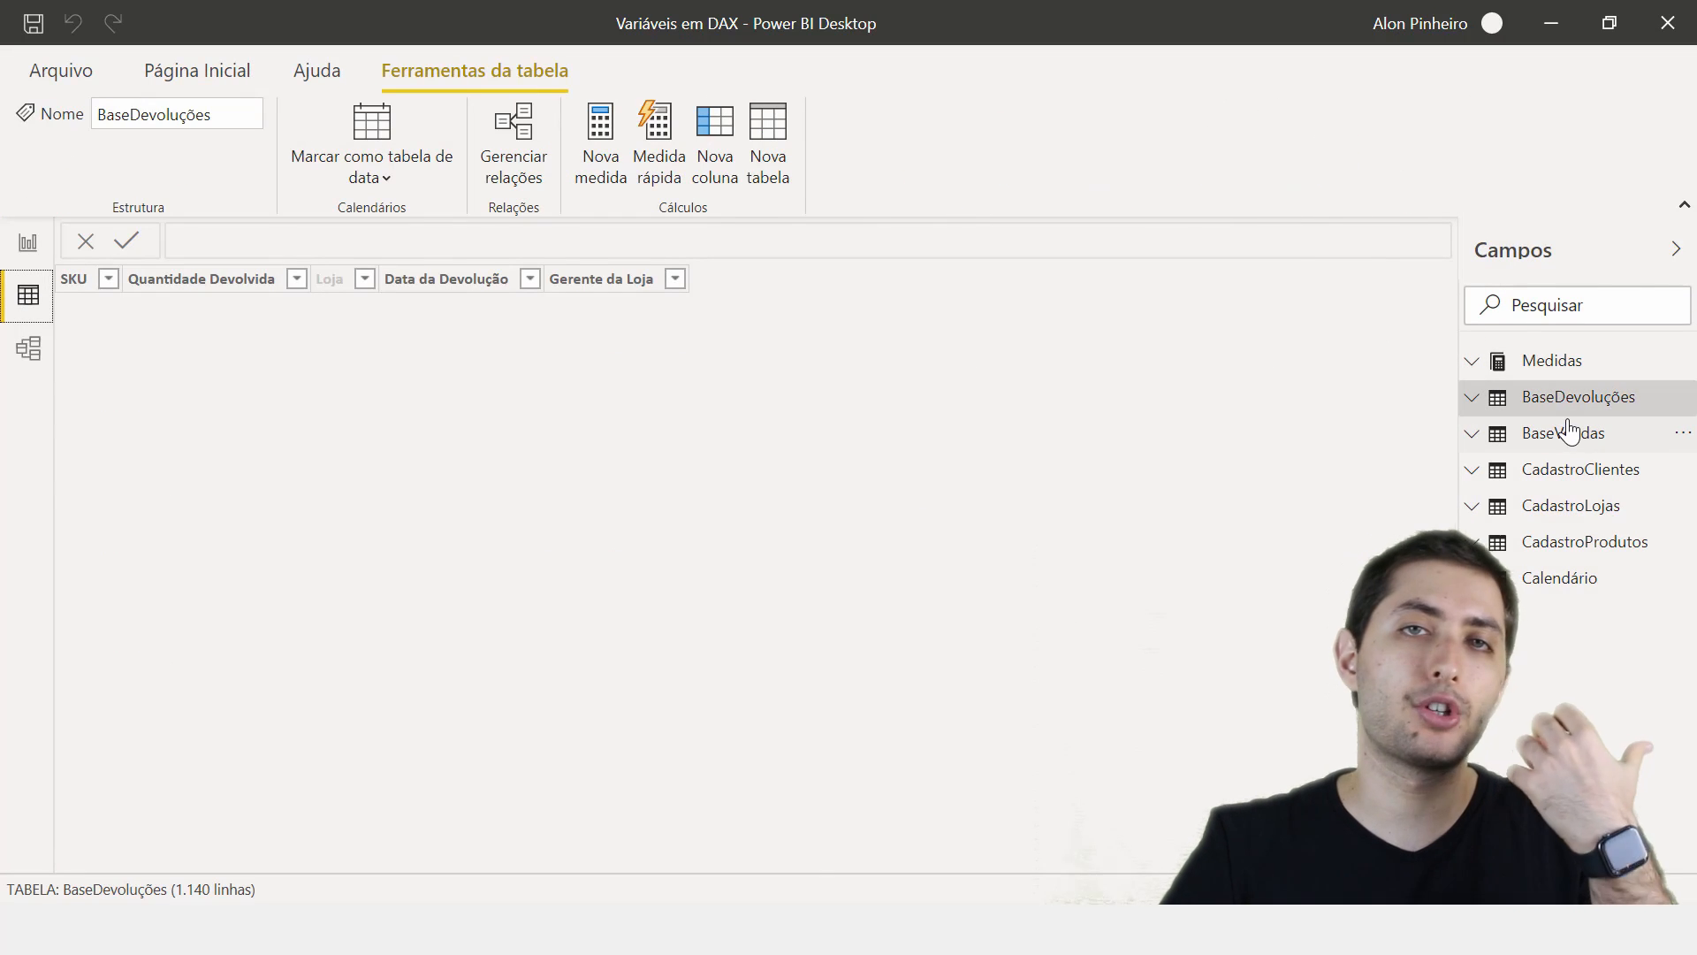
{"action": "left_click", "coordinate": [1560, 447]}
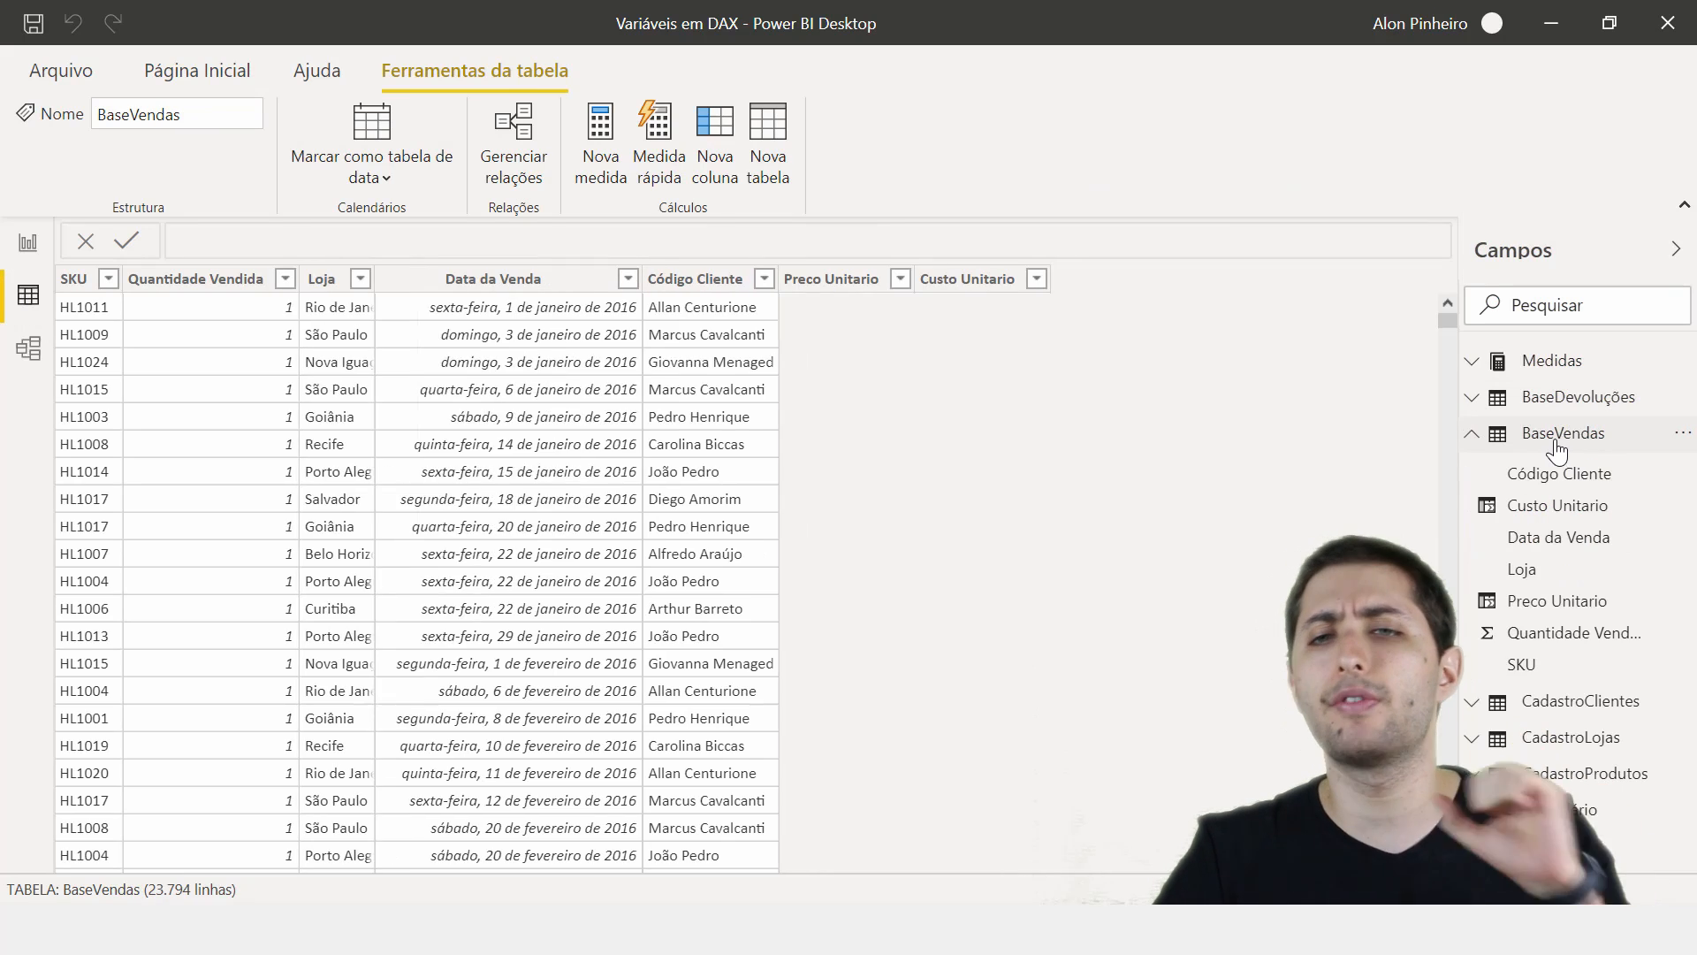
{"action": "left_click", "coordinate": [1552, 449]}
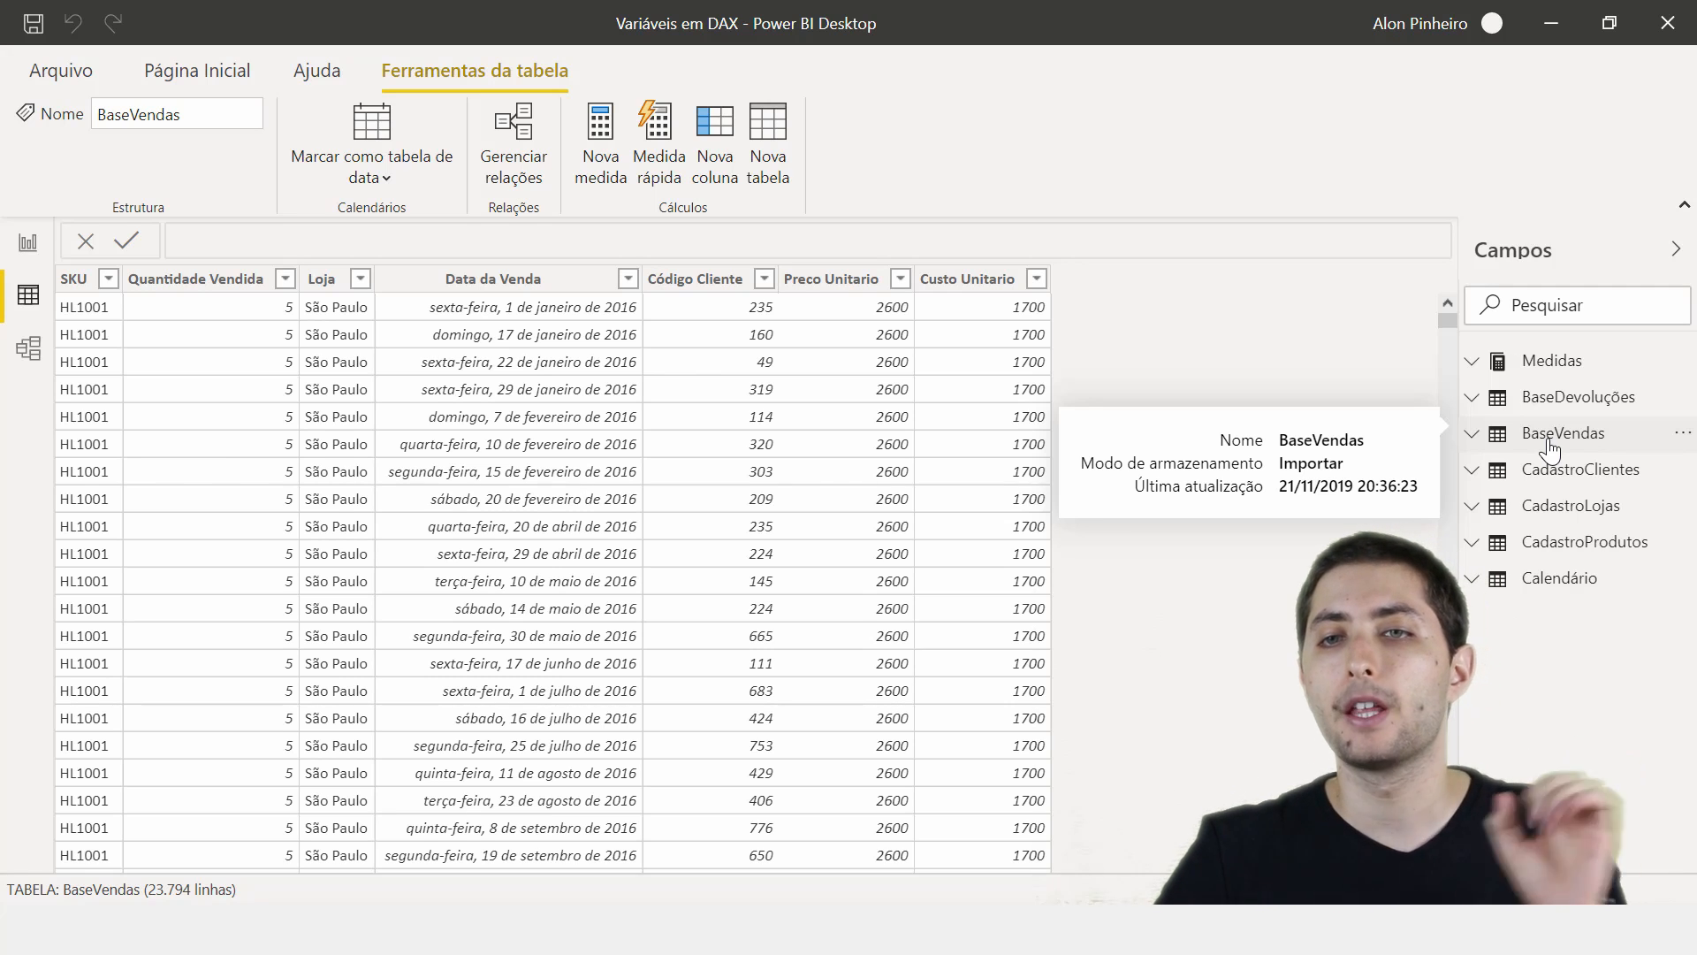
- Examine the DAX formula of the Total Faturamento measure in the Medidas table, including its SUMX table and row expression
{"action": "left_click", "coordinate": [1535, 363]}
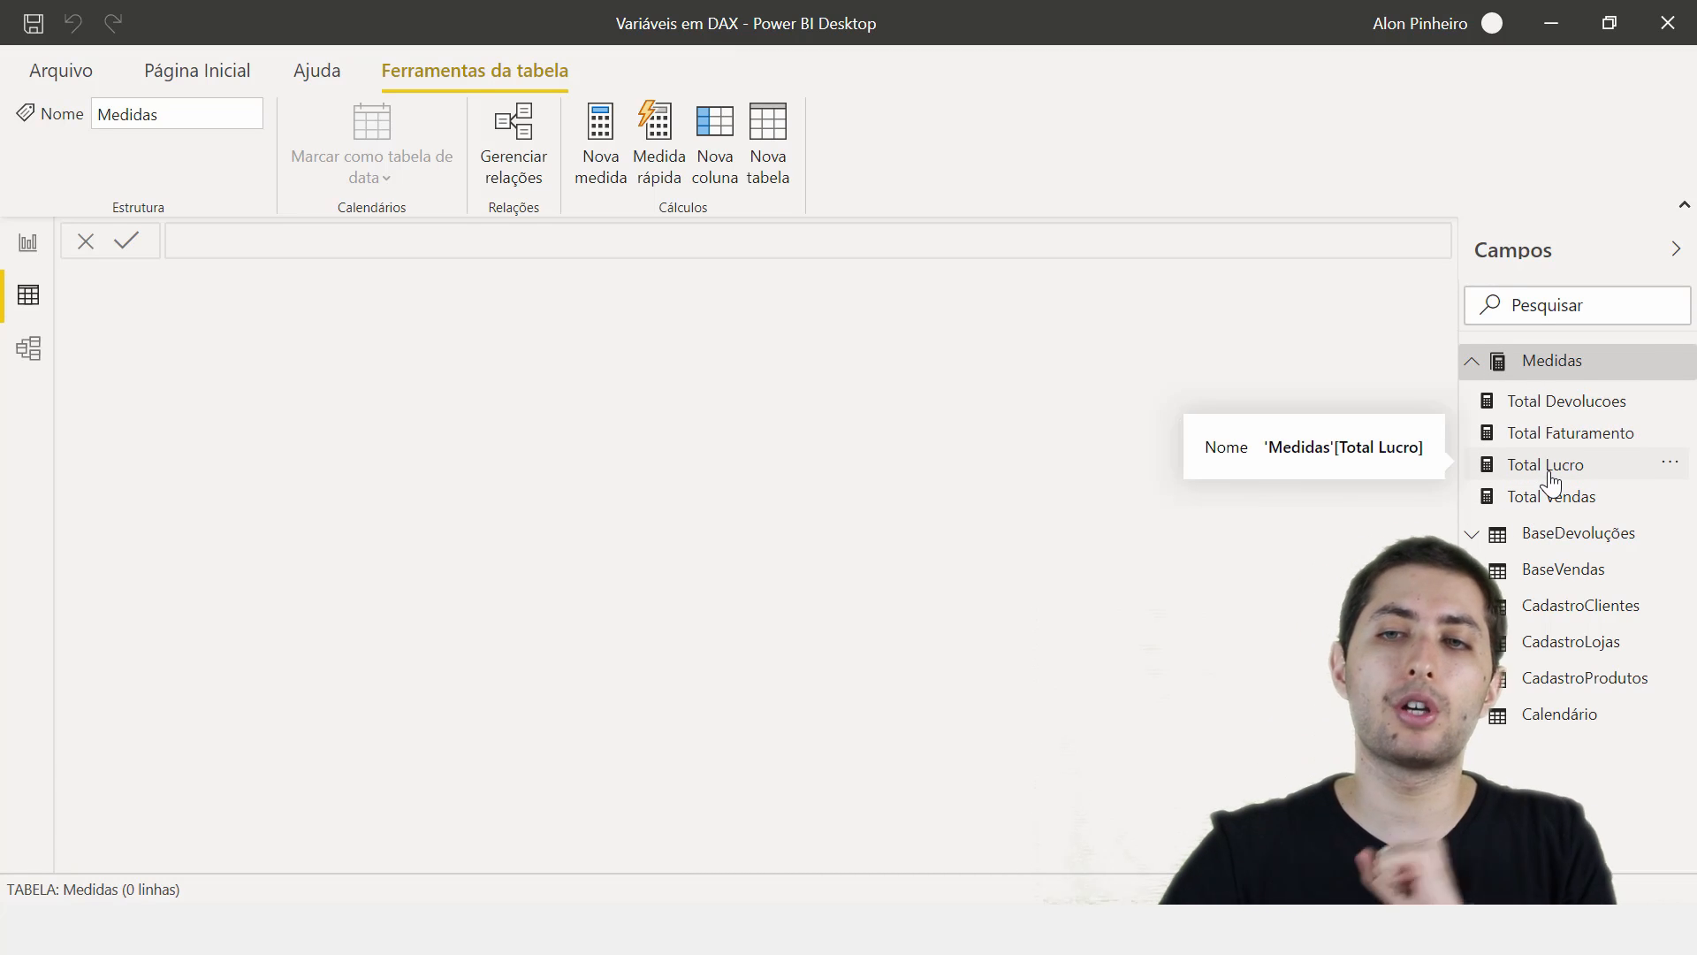
{"action": "left_click", "coordinate": [1551, 436]}
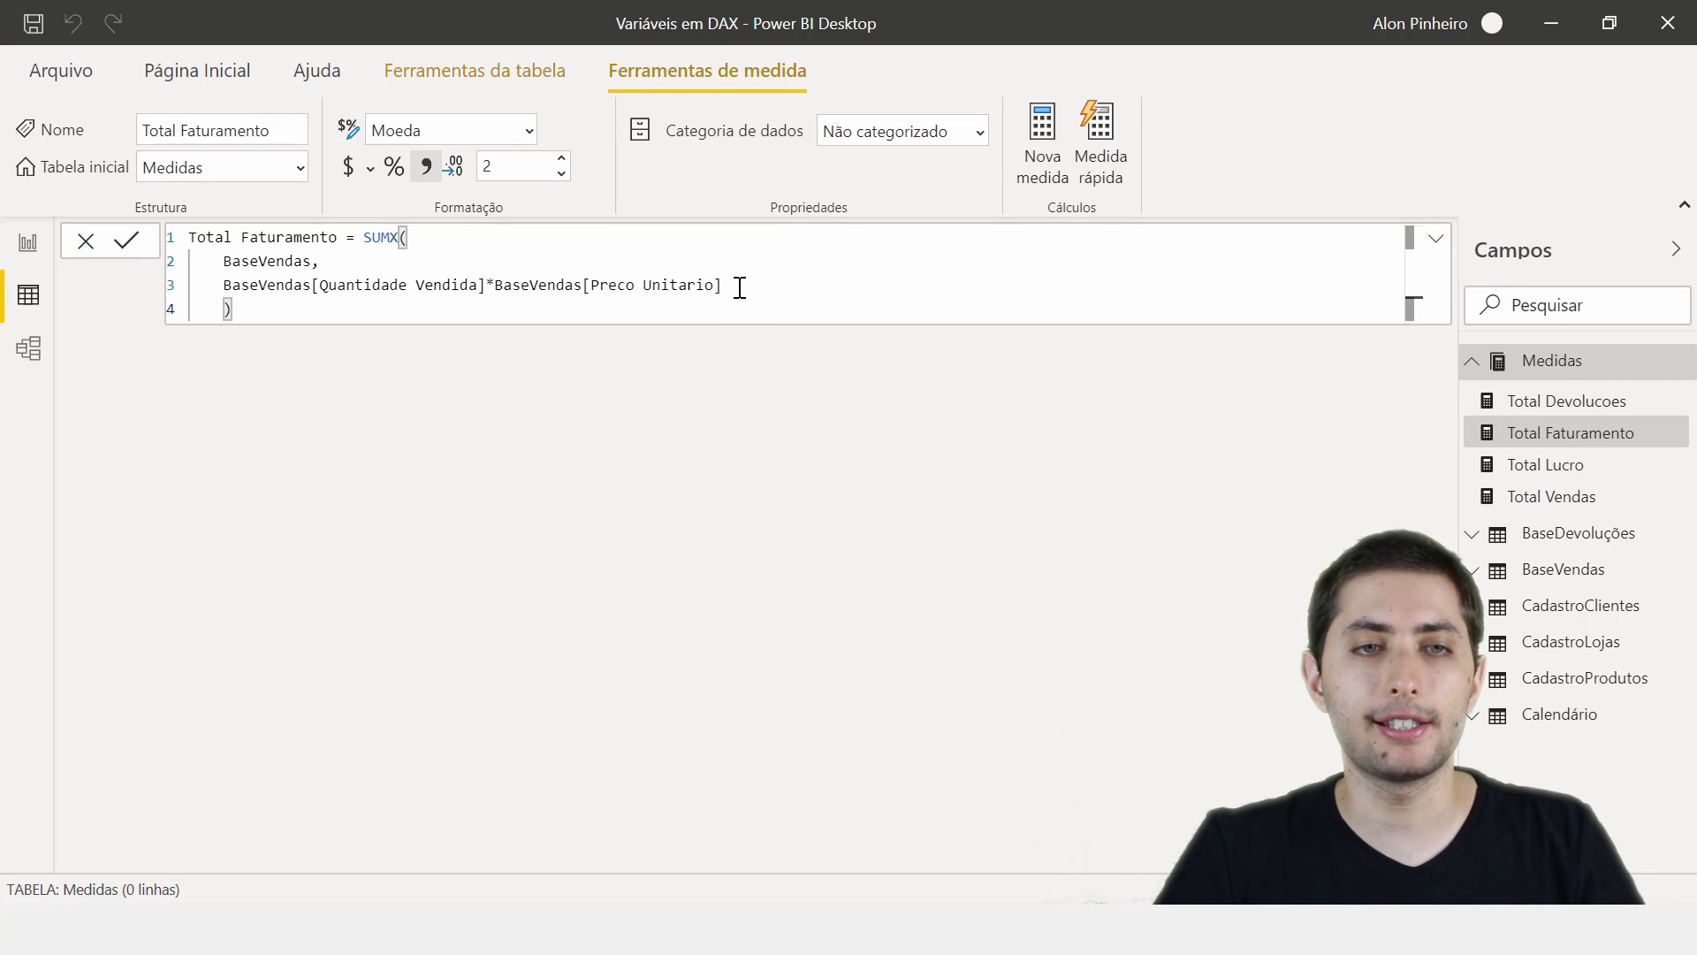
{"action": "scroll", "coordinate": [739, 288], "scroll_direction": "up", "scroll_amount": 3}
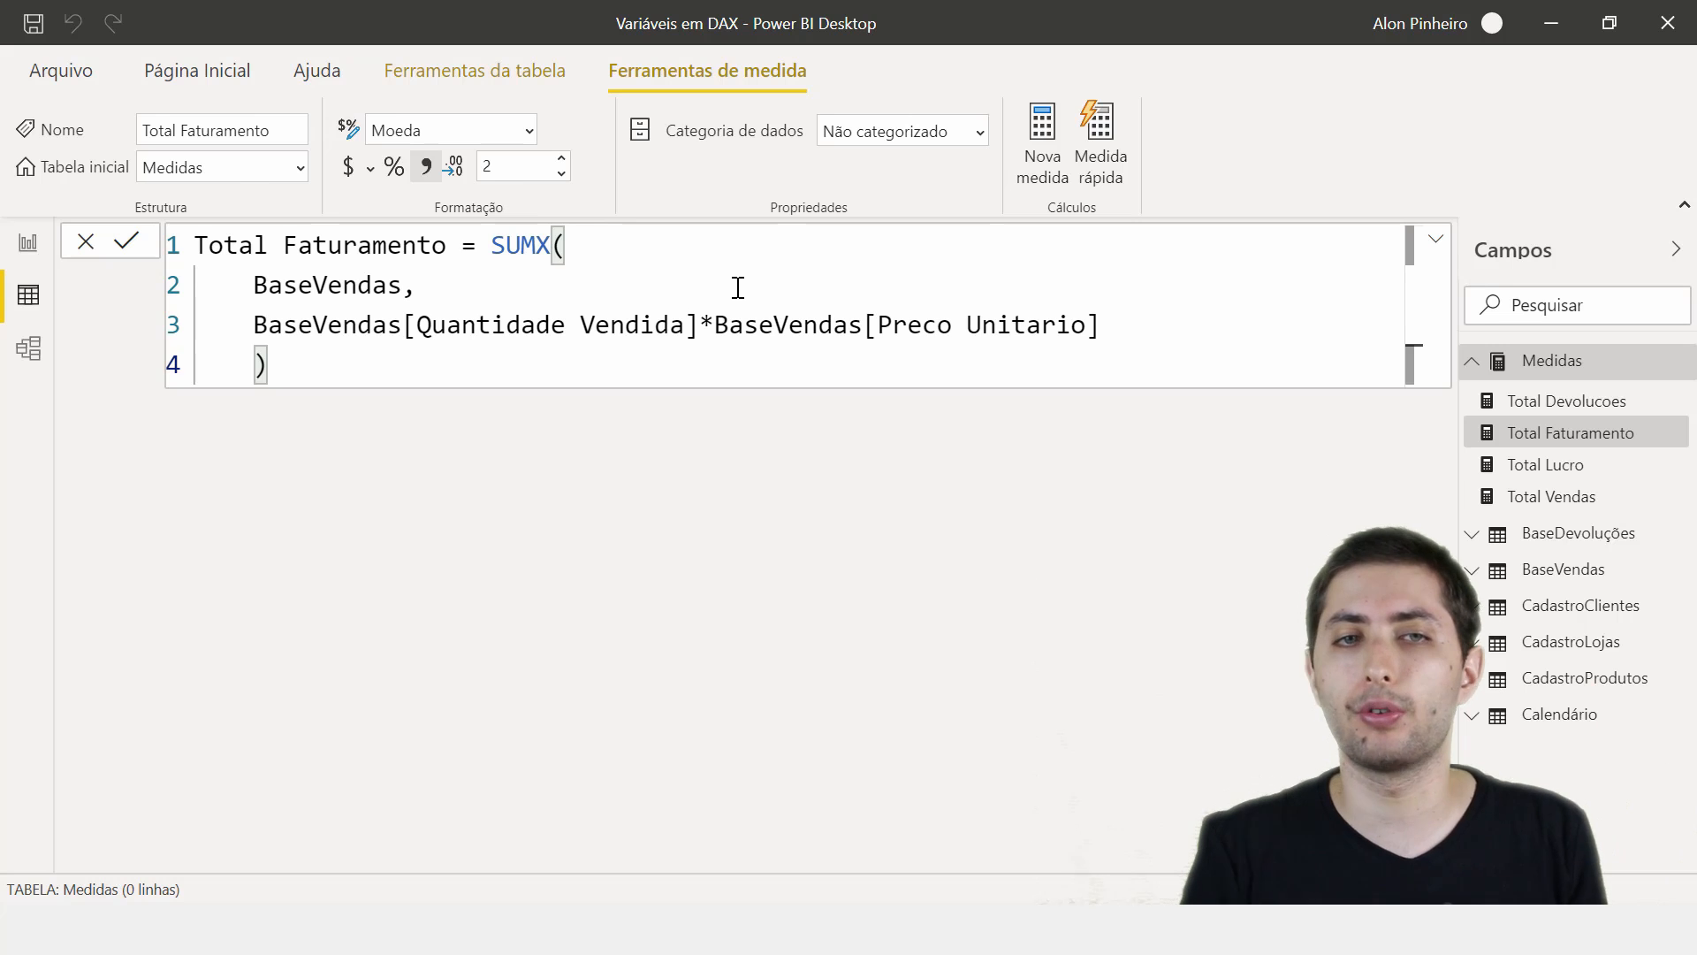
{"action": "left_click_drag", "start_coordinate": [494, 252], "coordinate": [581, 327]}
{"action": "left_click", "coordinate": [580, 327]}
{"action": "left_click", "coordinate": [592, 364]}
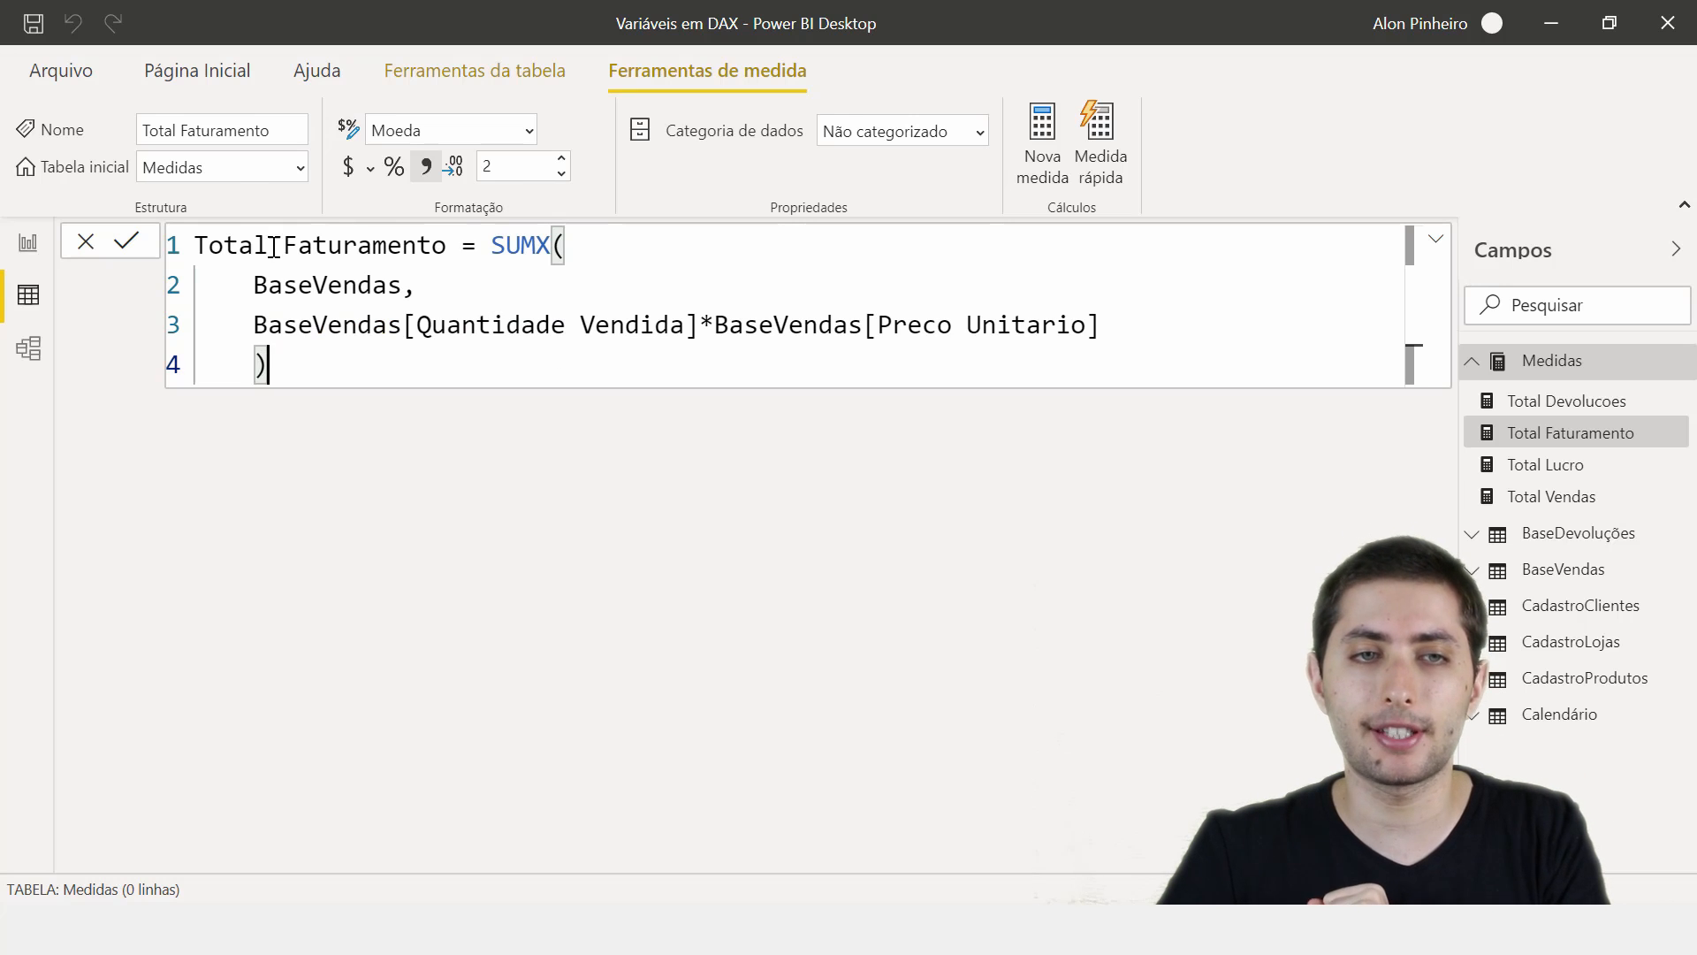
{"action": "left_click_drag", "start_coordinate": [219, 240], "coordinate": [318, 252]}
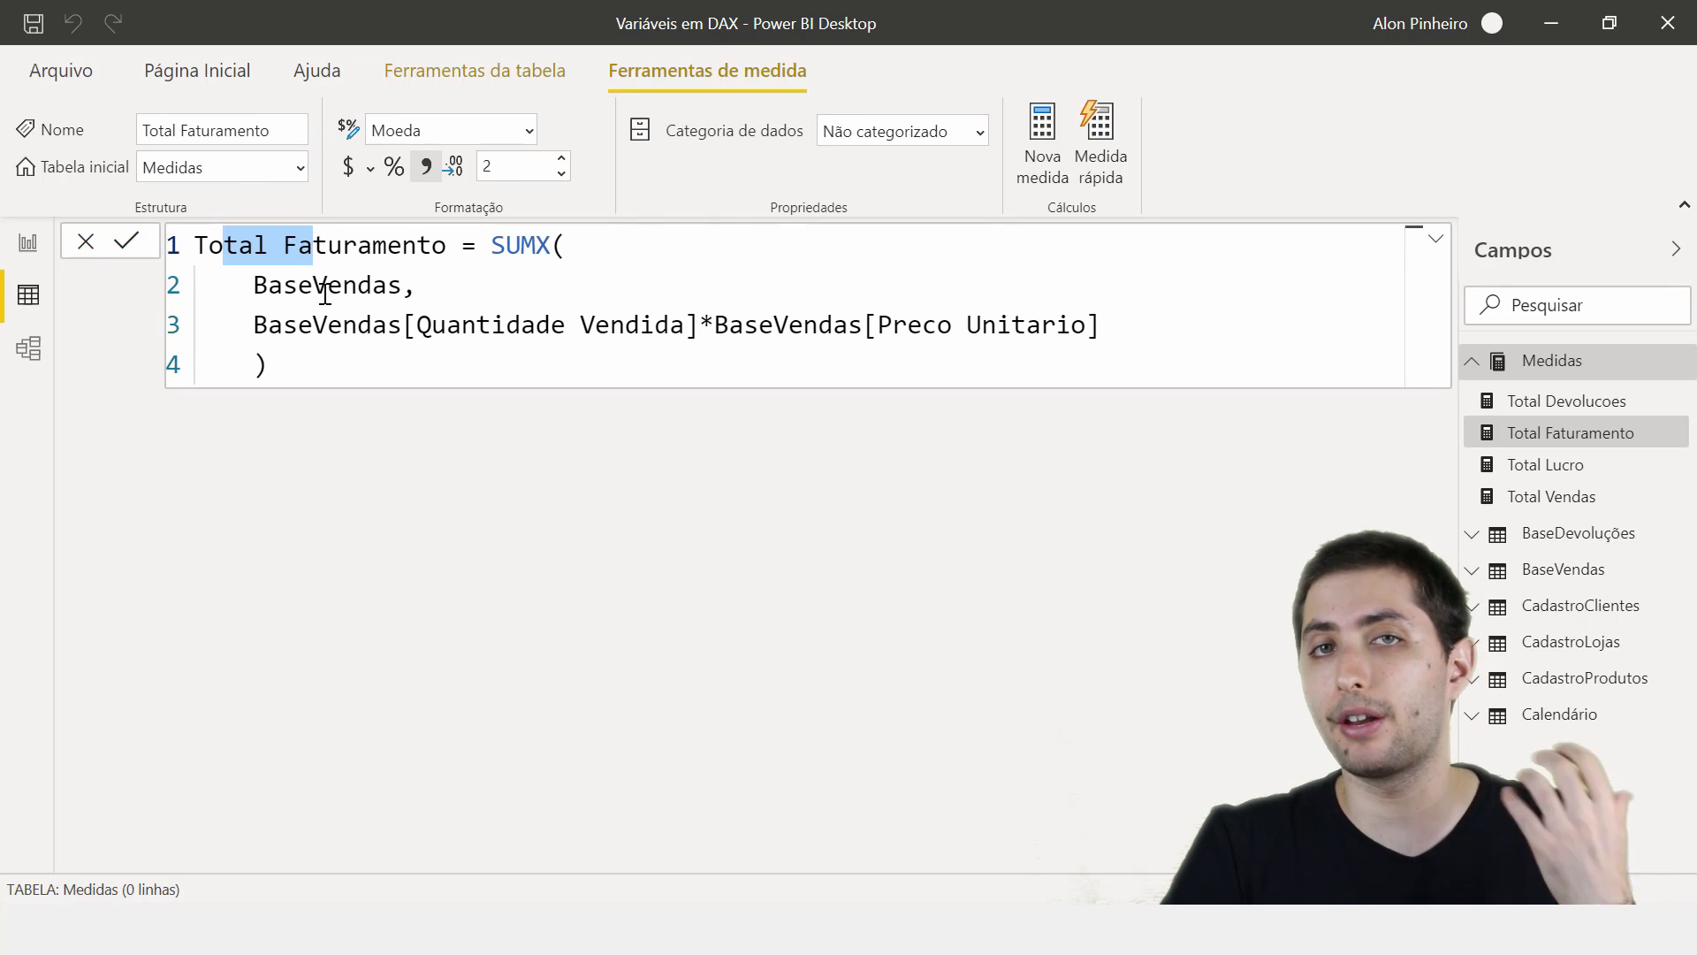
{"action": "left_click_drag", "start_coordinate": [481, 250], "coordinate": [521, 271]}
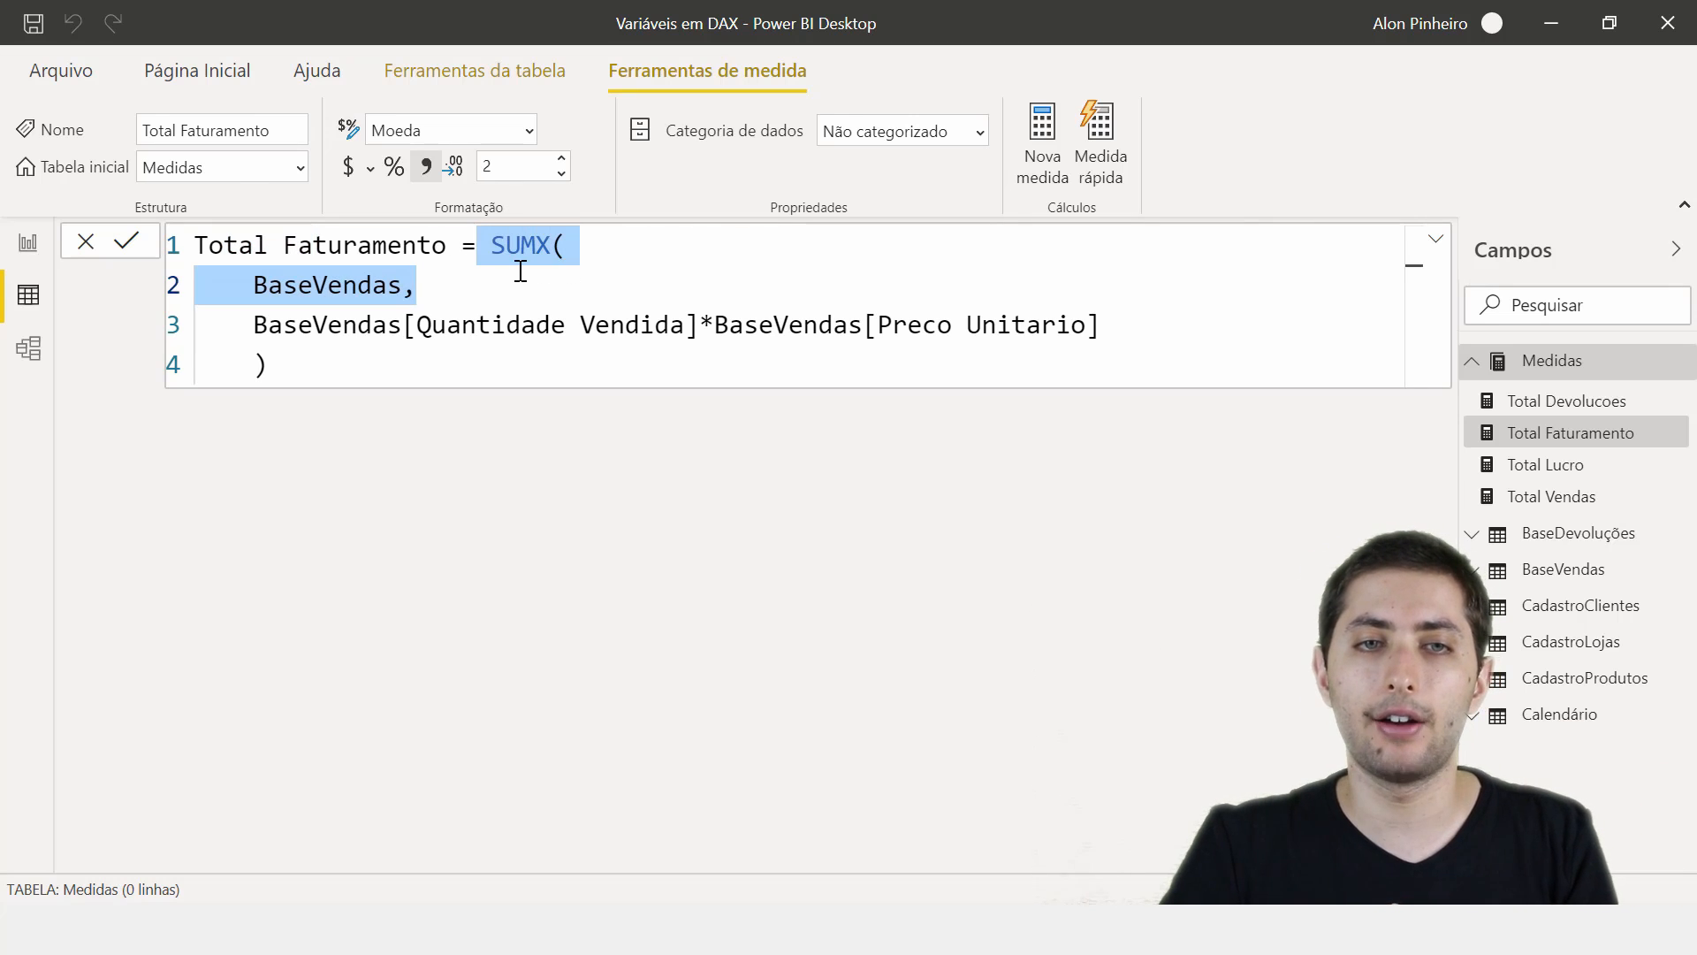
{"action": "left_click", "coordinate": [294, 282]}
{"action": "left_click_drag", "start_coordinate": [223, 282], "coordinate": [434, 285]}
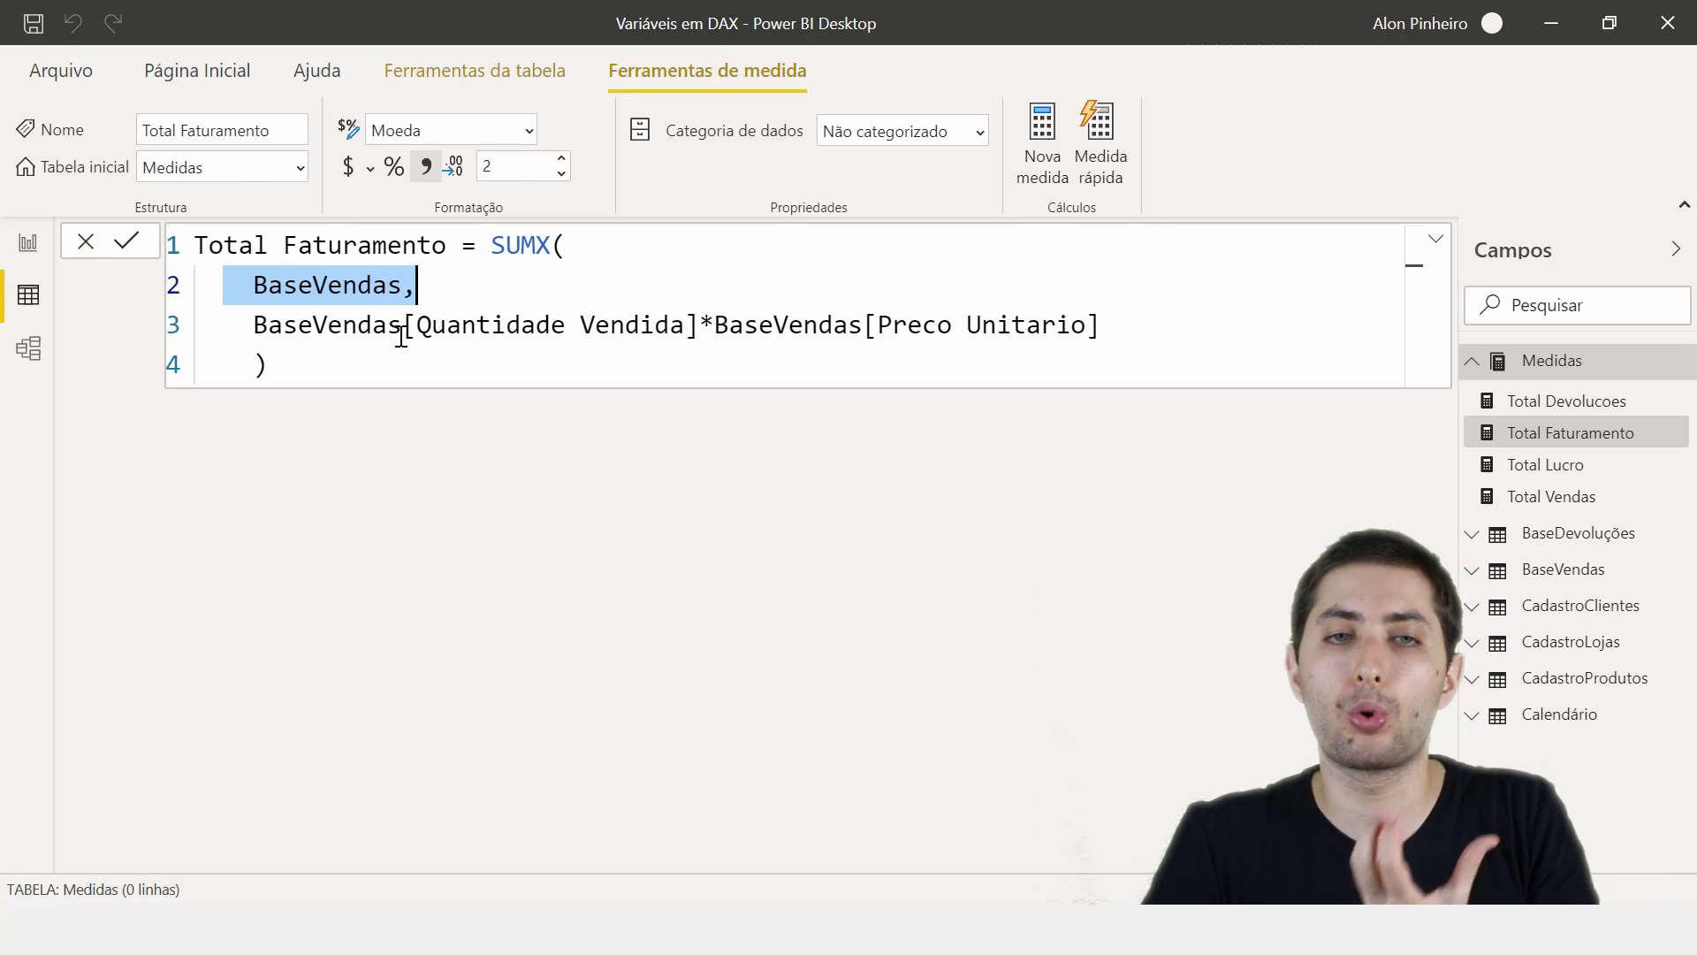
{"action": "left_click_drag", "start_coordinate": [253, 325], "coordinate": [1093, 330]}
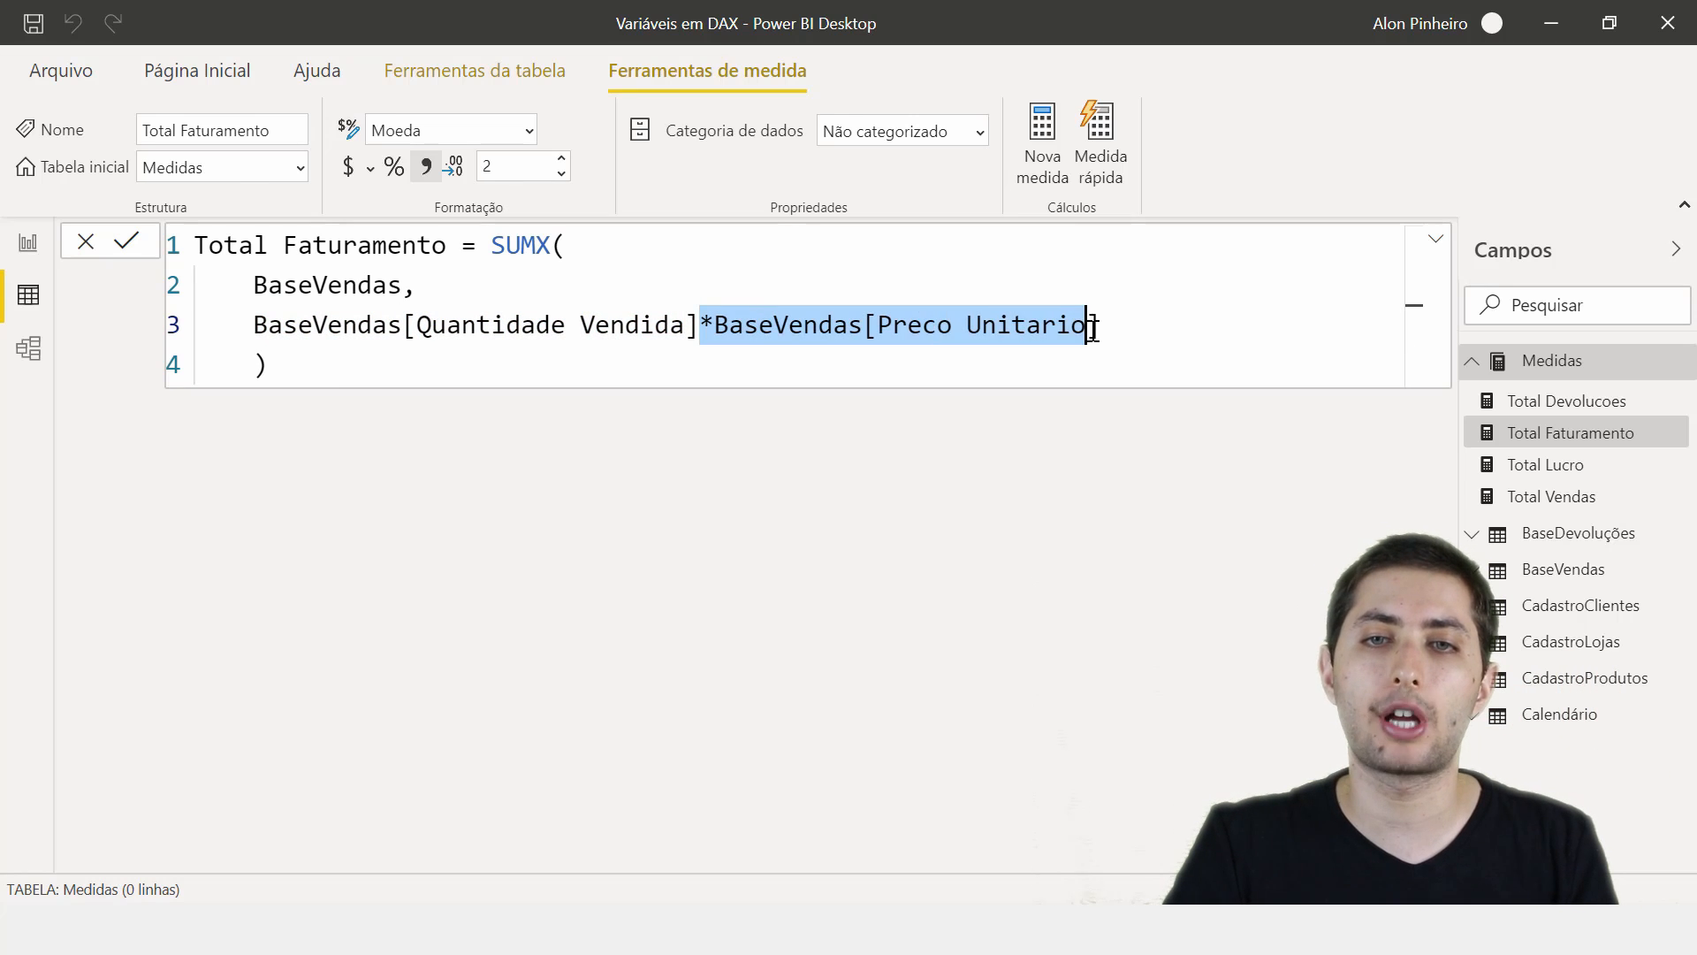
{"action": "left_click", "coordinate": [1098, 330]}
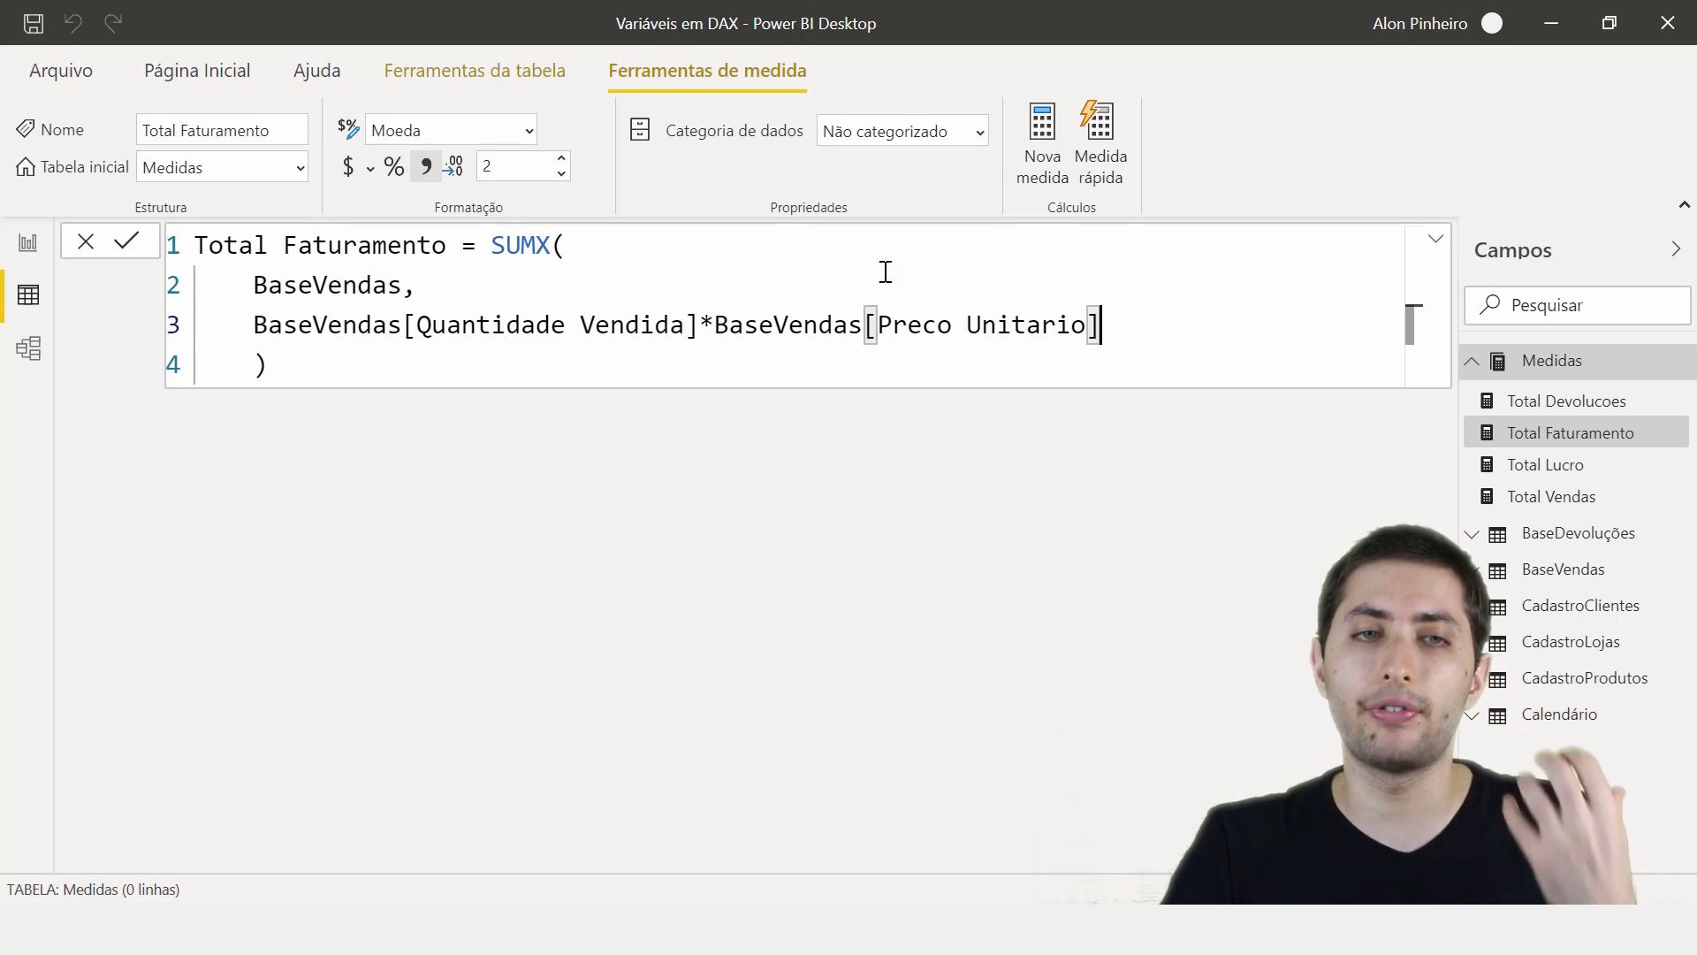
{"action": "left_click_drag", "start_coordinate": [477, 363], "coordinate": [216, 227]}
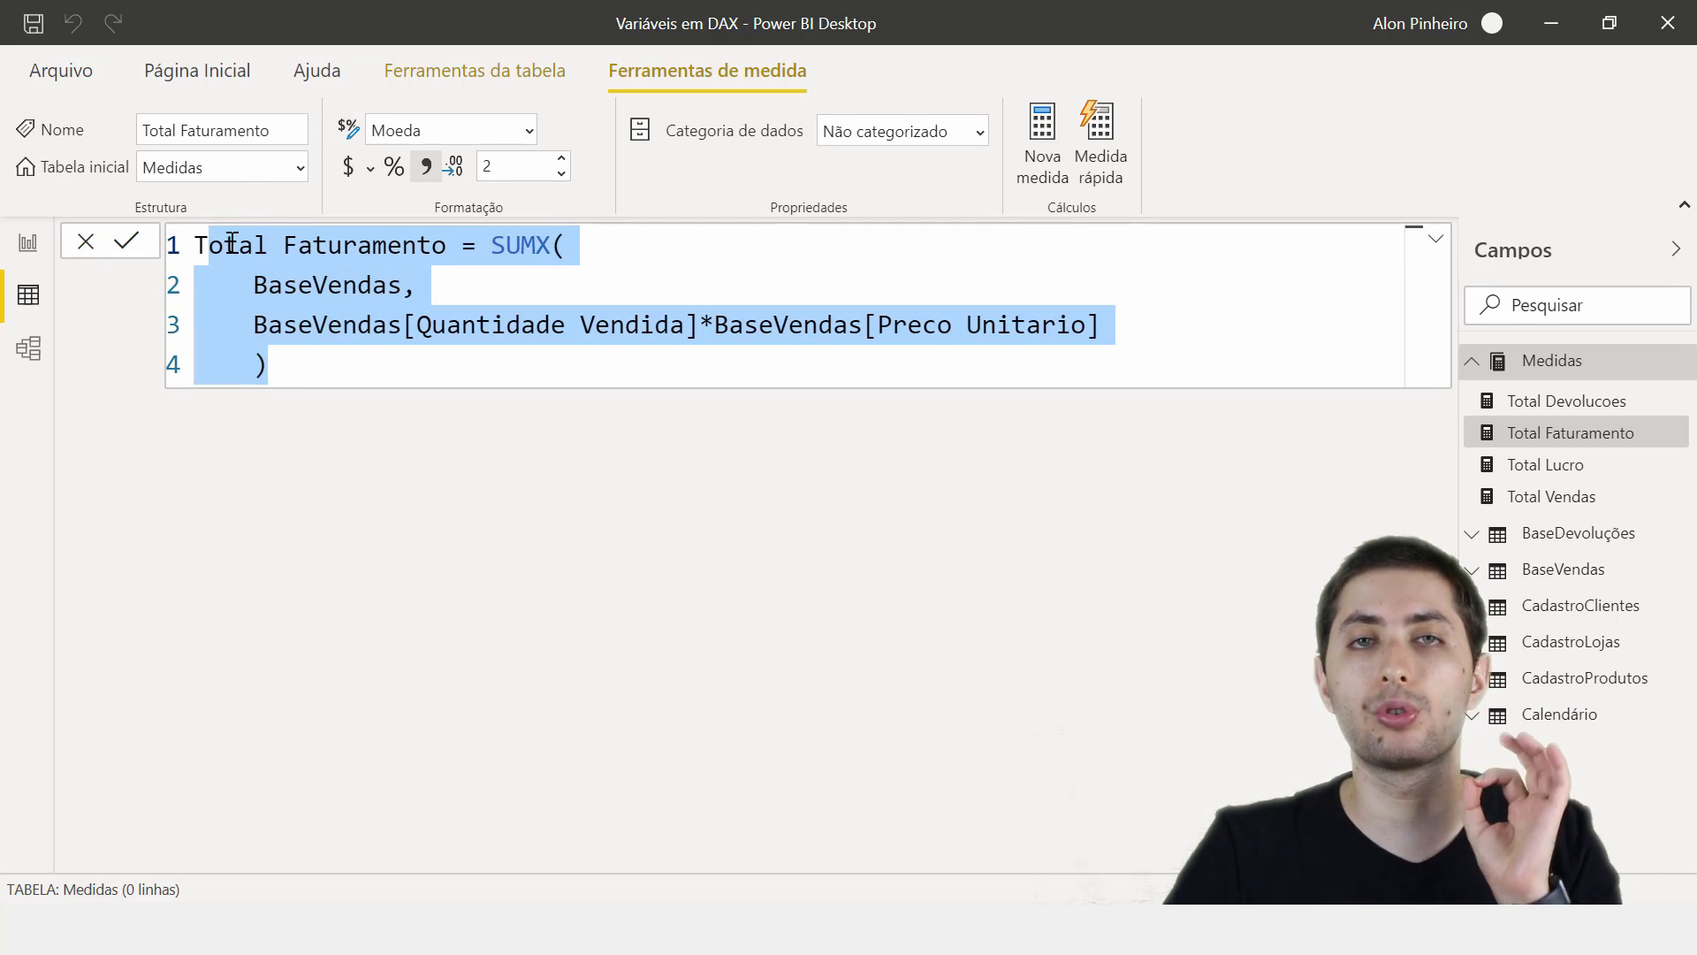
- Examine the DAX formula of the Total Lucro measure, comparing its revenue and cost expressions
{"action": "left_click", "coordinate": [1584, 465]}
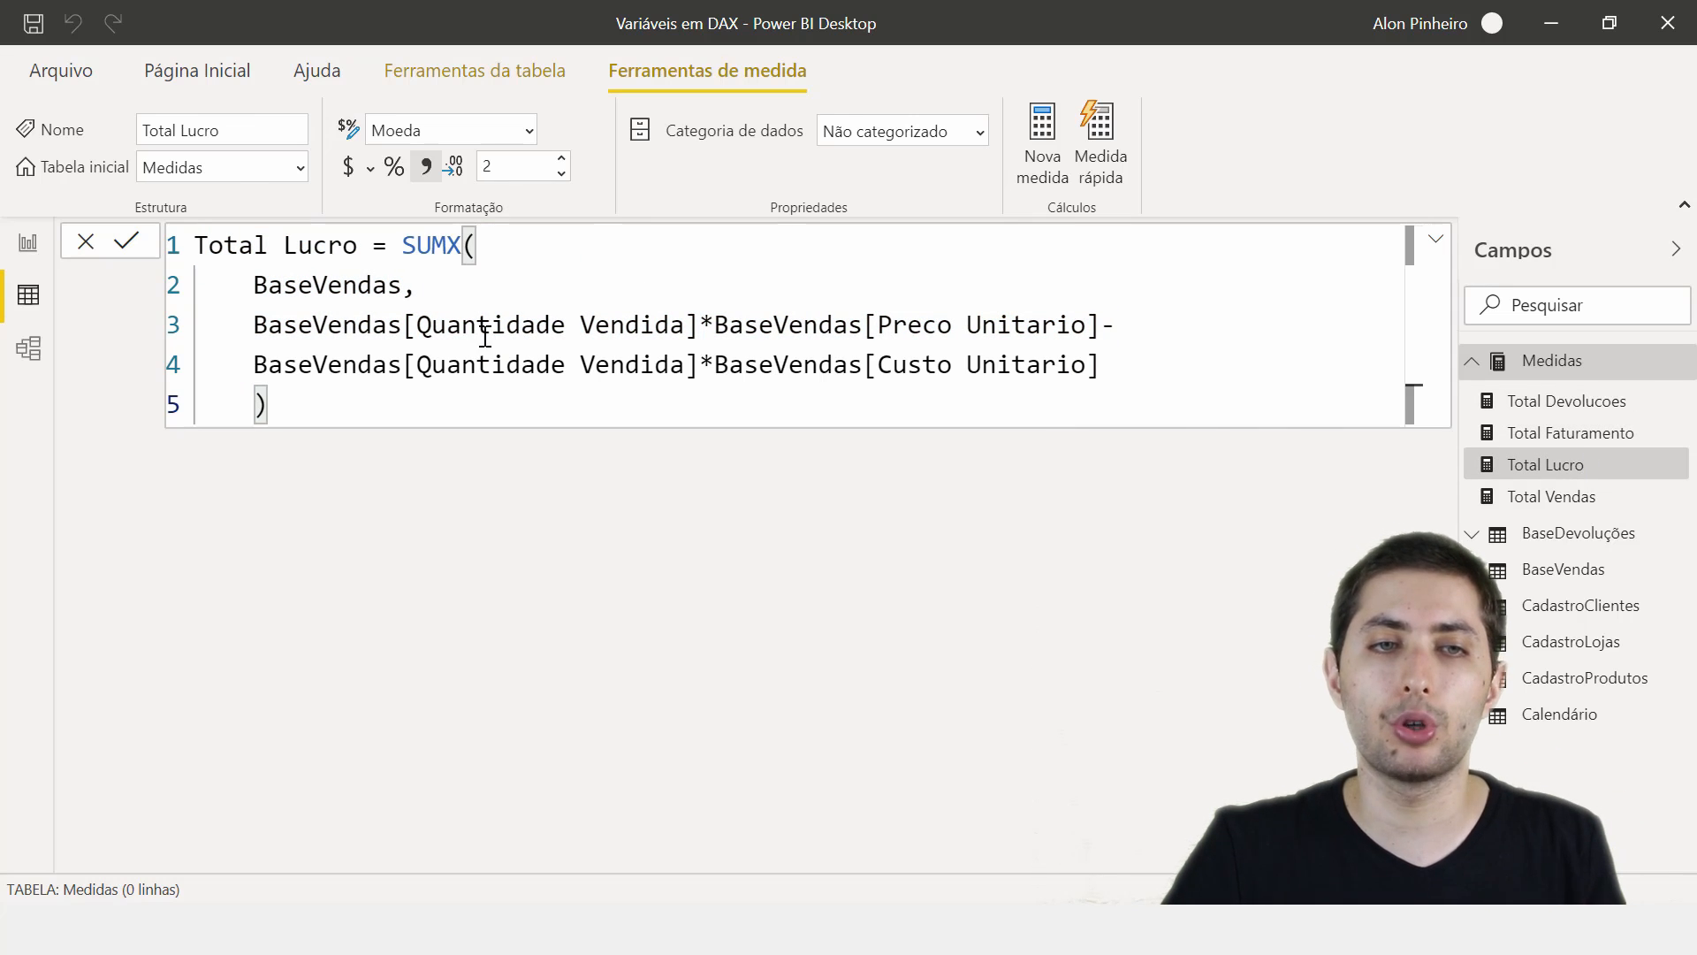
{"action": "left_click_drag", "start_coordinate": [238, 323], "coordinate": [1152, 313]}
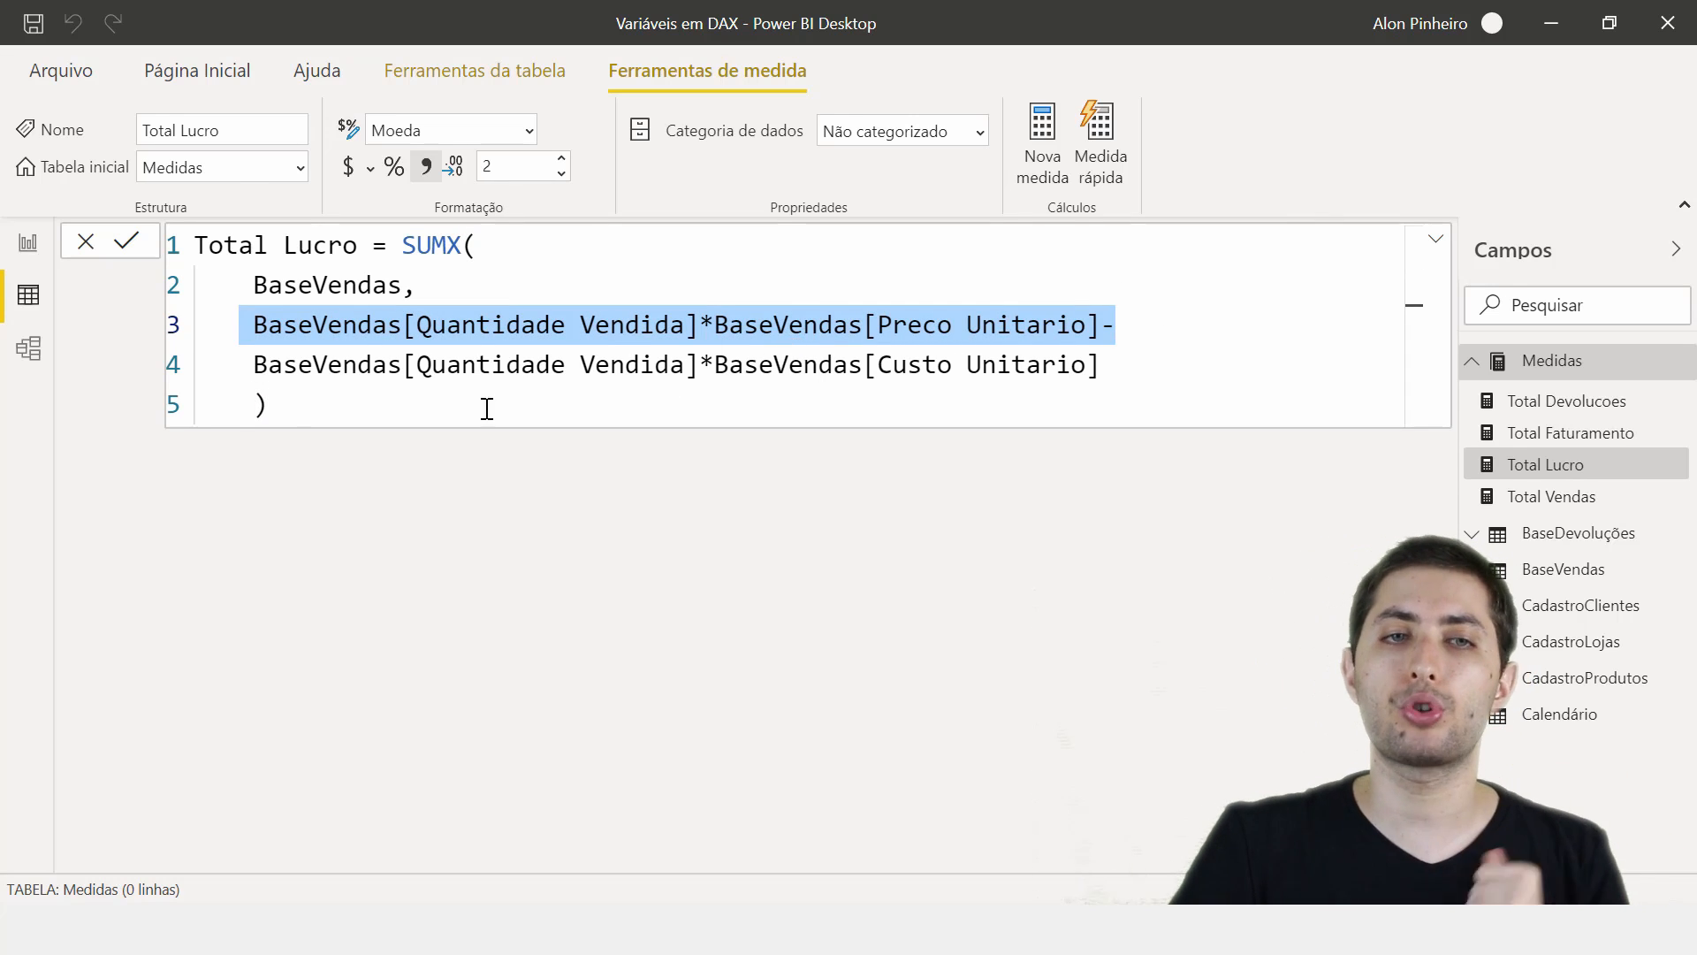
{"action": "left_click_drag", "start_coordinate": [255, 365], "coordinate": [1111, 375]}
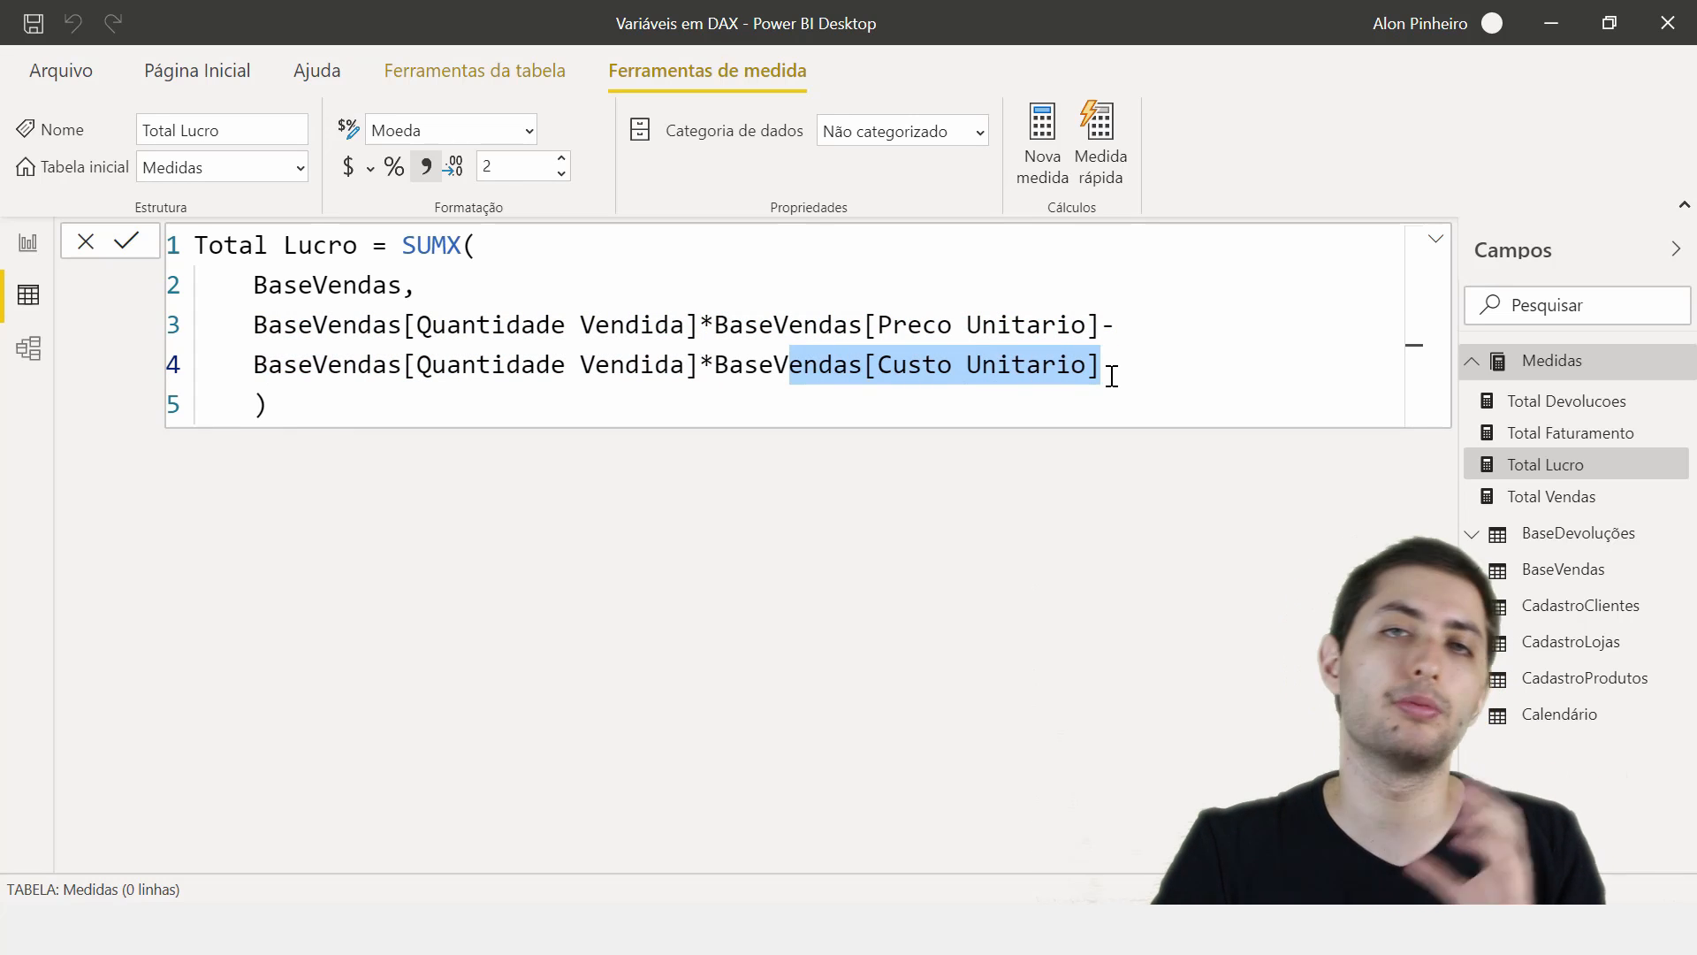
{"action": "left_click_drag", "start_coordinate": [848, 325], "coordinate": [1072, 324]}
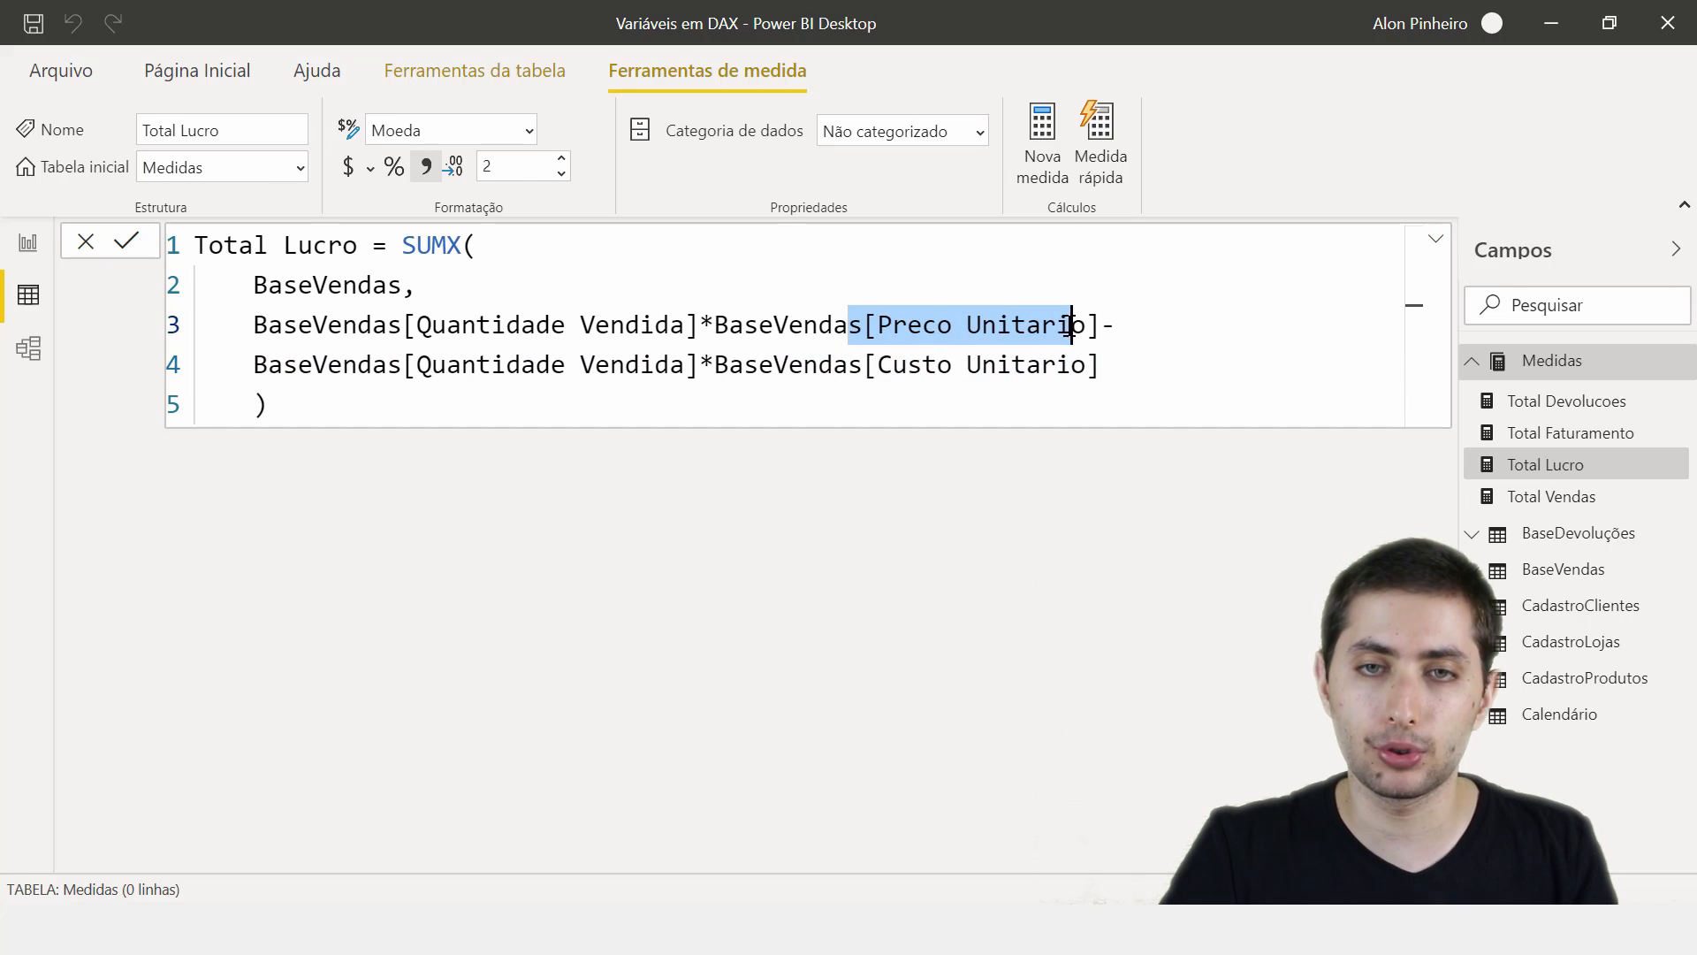
{"action": "left_click_drag", "start_coordinate": [256, 376], "coordinate": [1100, 367]}
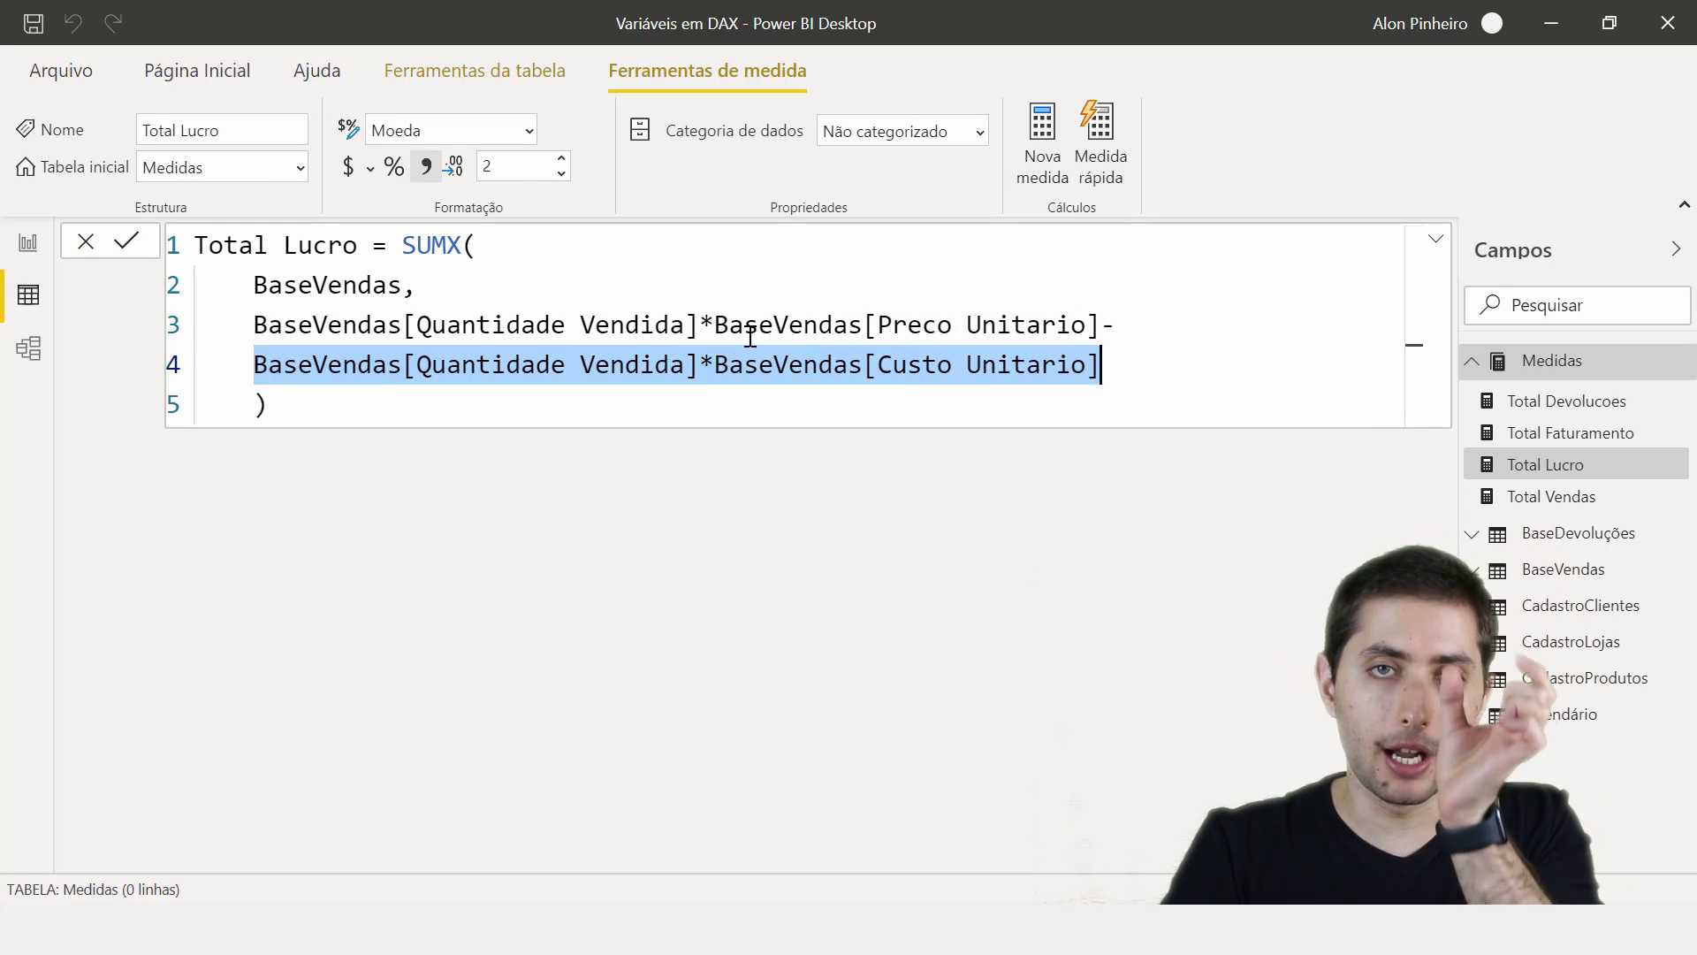
{"action": "left_click_drag", "start_coordinate": [404, 415], "coordinate": [175, 279]}
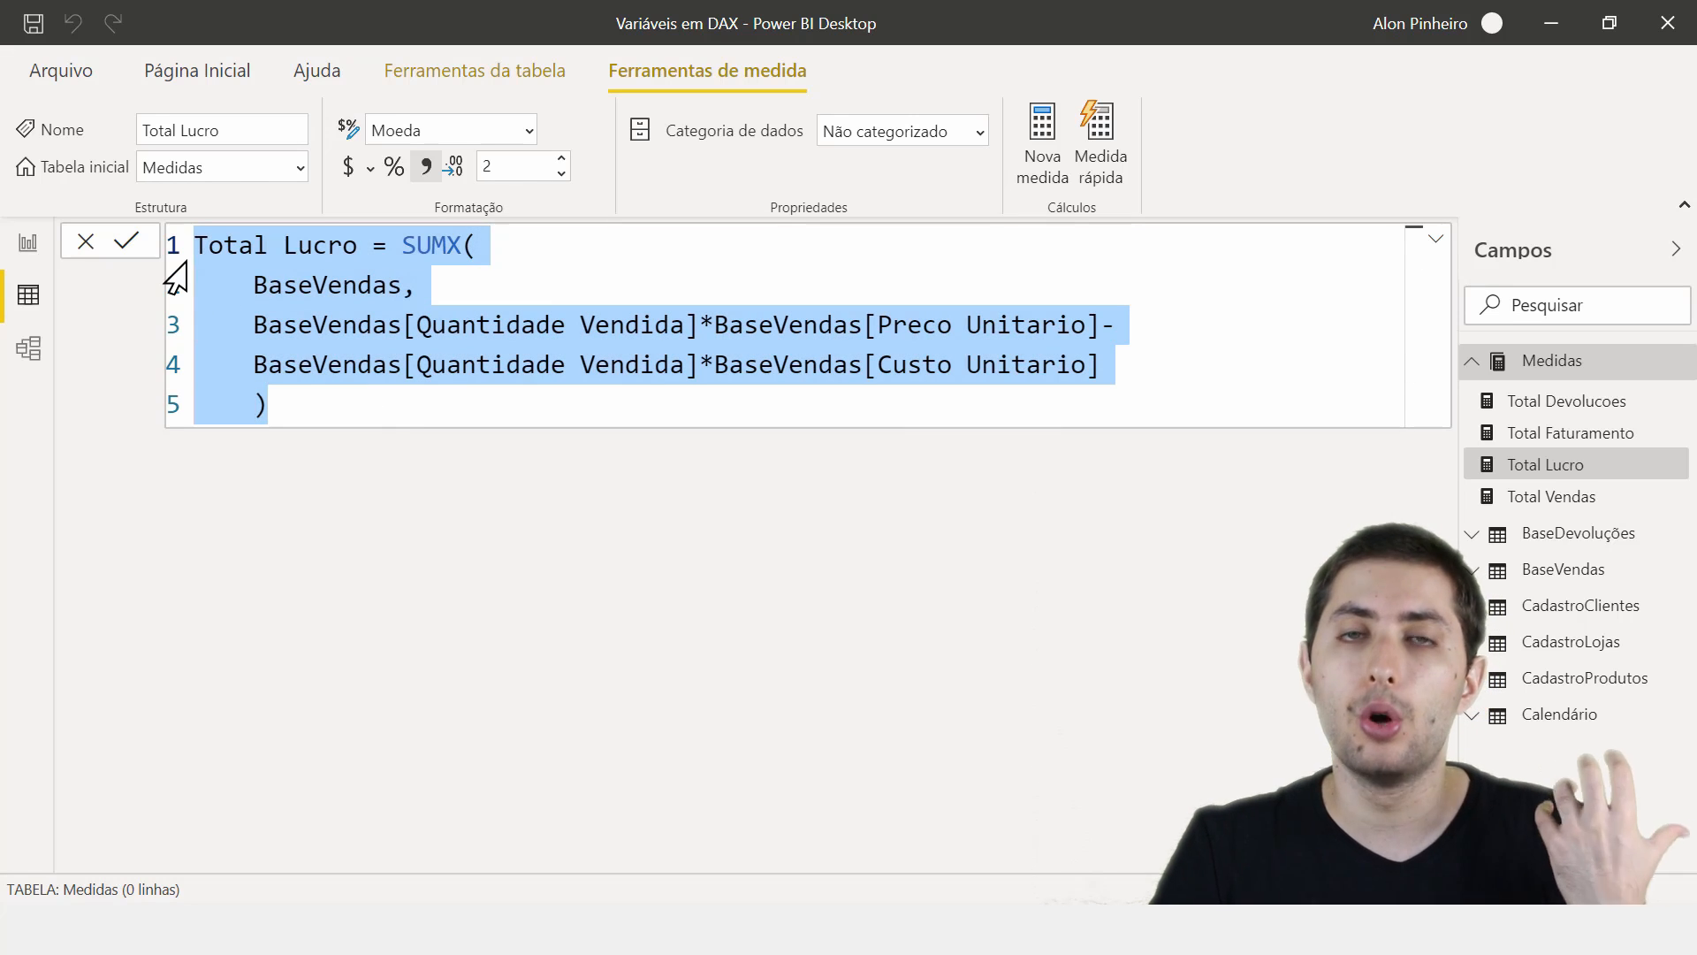
{"action": "left_click", "coordinate": [358, 402]}
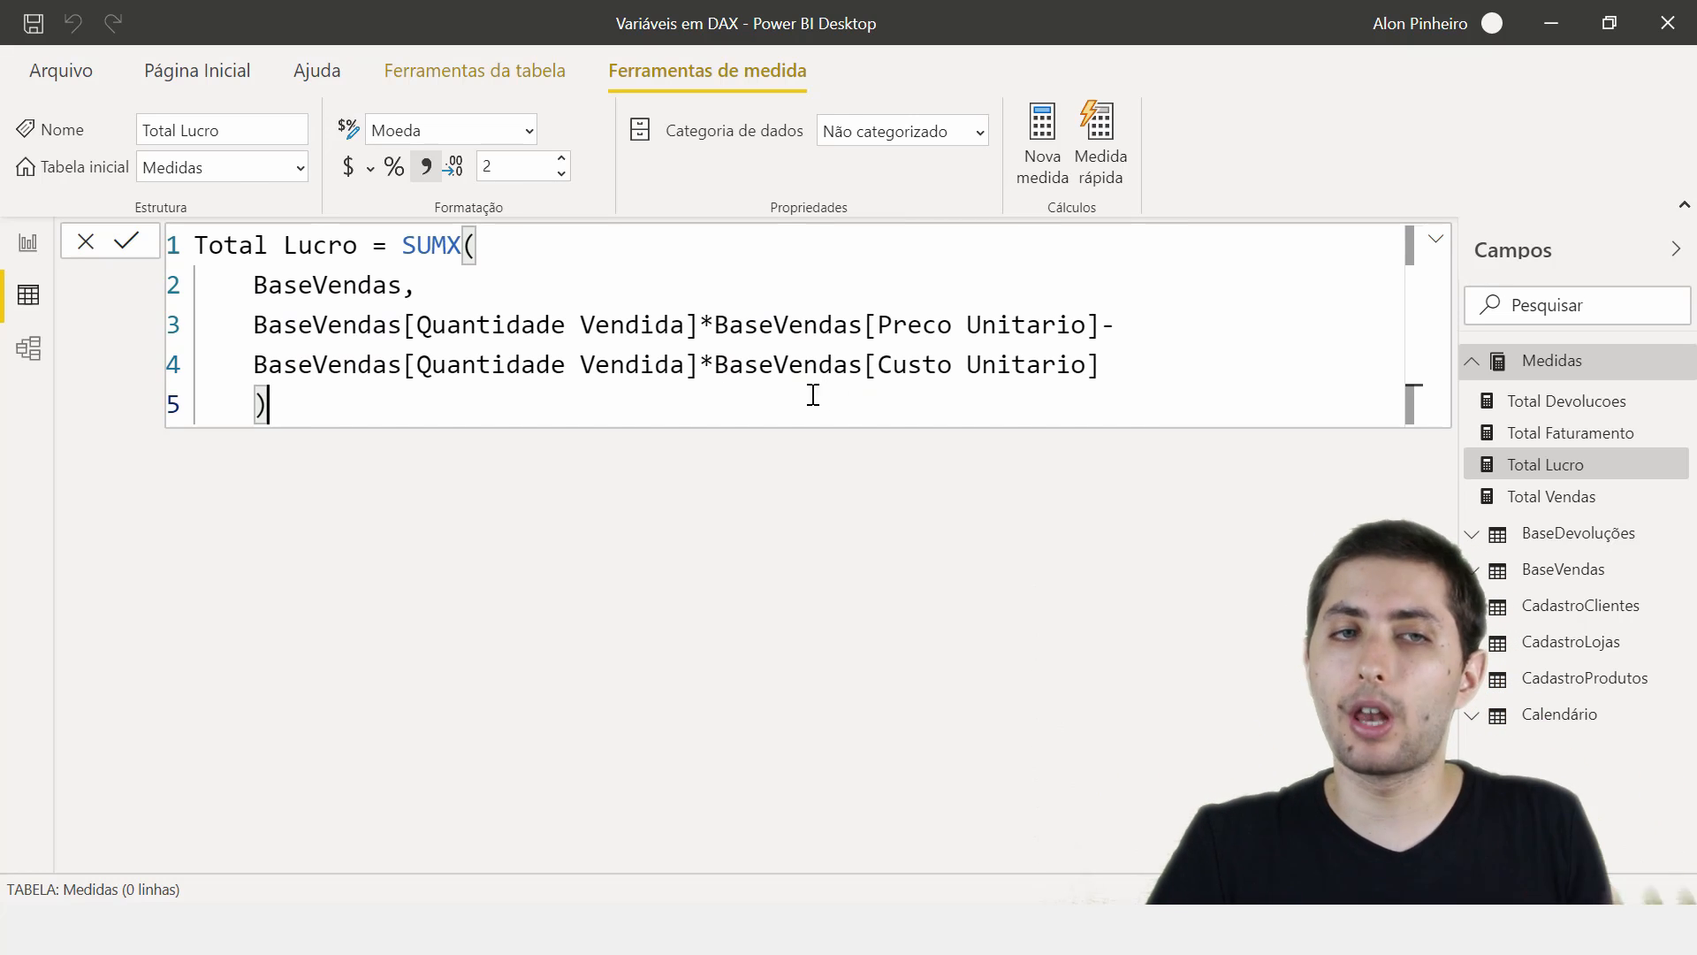
- Go to the report's Variáveis page and inspect the Faturamento Total and Lucro Total cards
{"action": "left_click", "coordinate": [28, 243]}
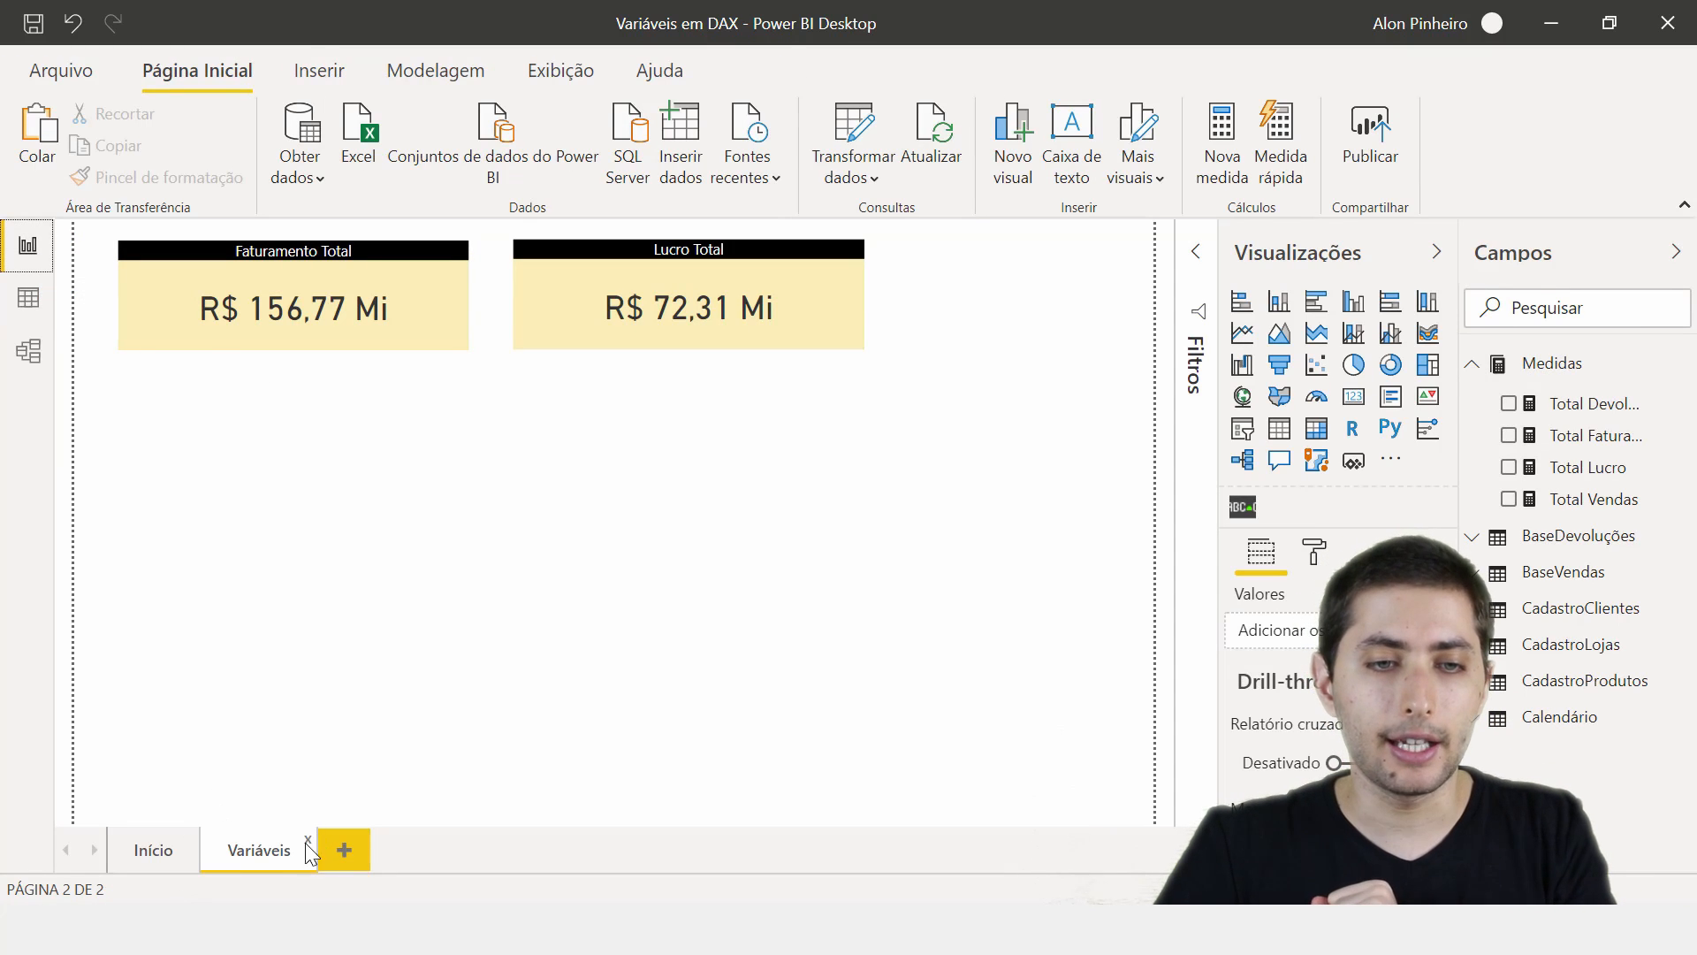
{"action": "left_click", "coordinate": [271, 320]}
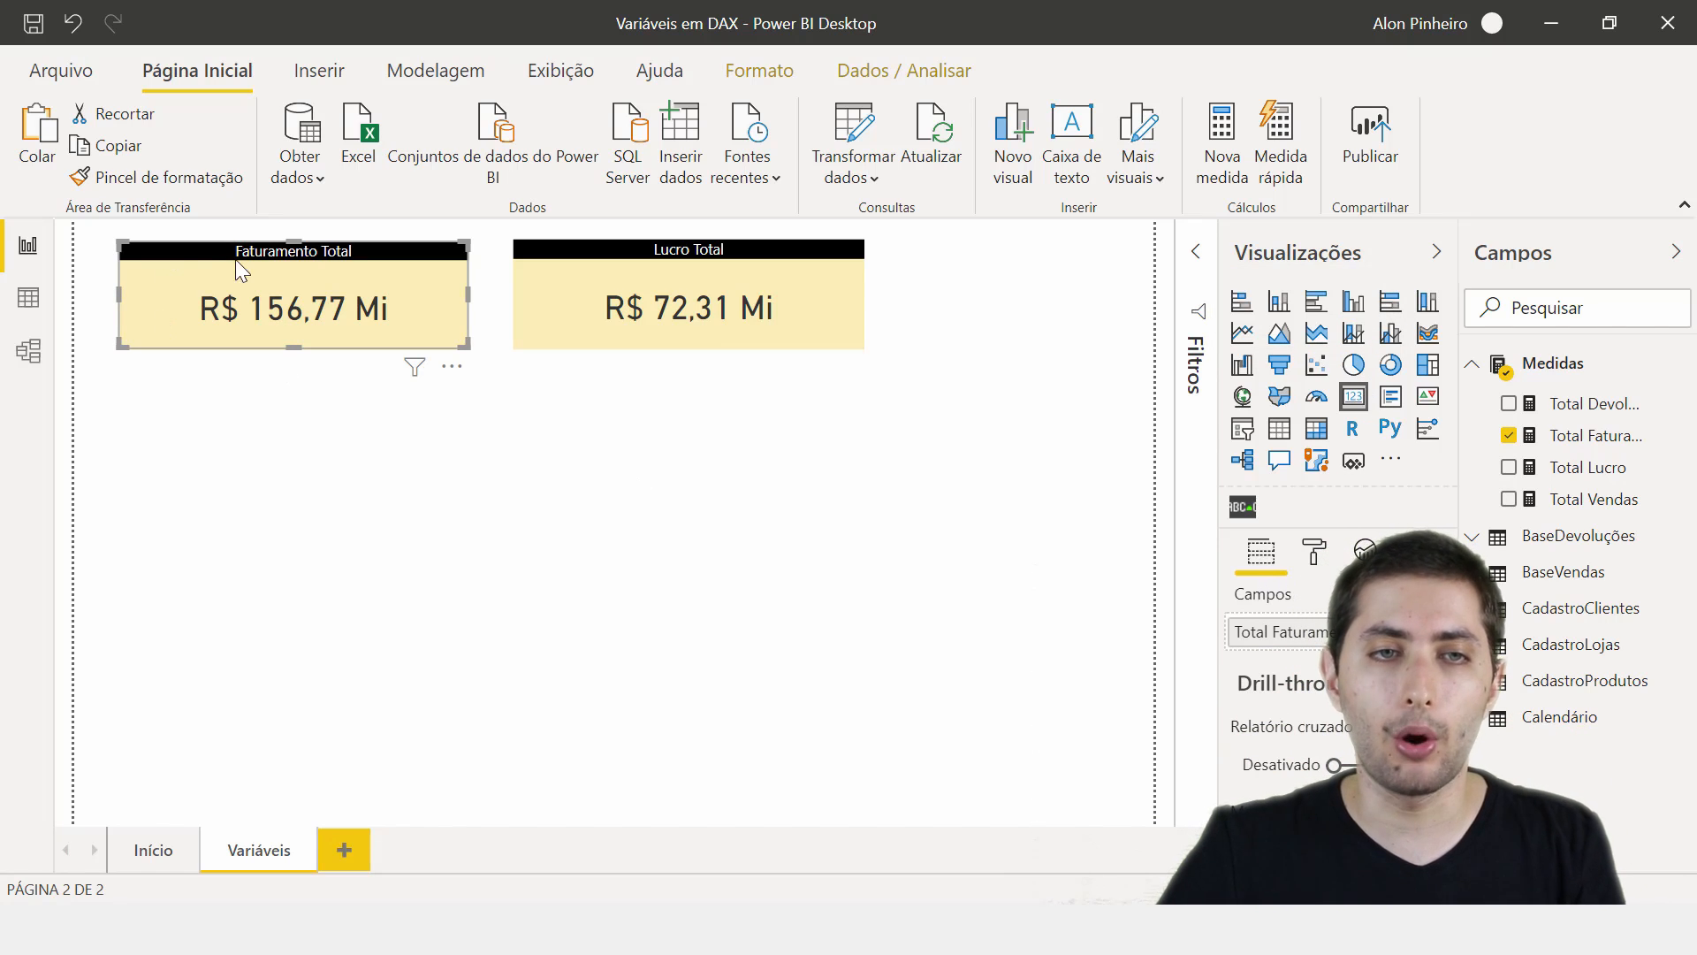
{"action": "left_click", "coordinate": [628, 325]}
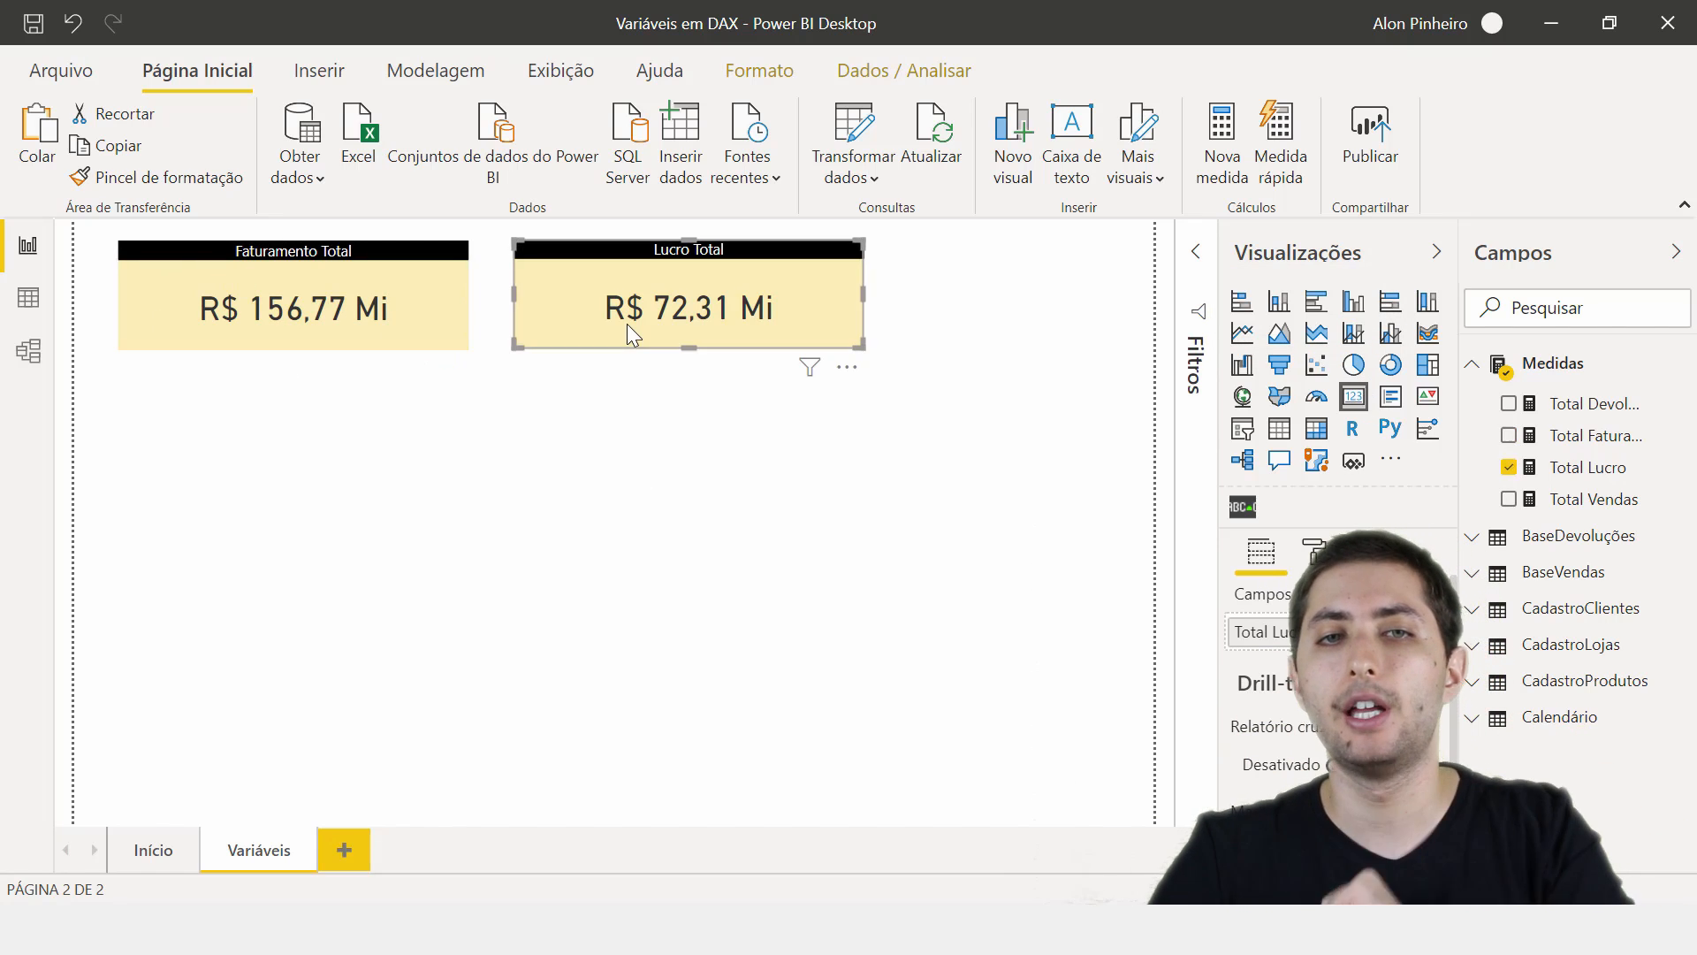
{"action": "left_click", "coordinate": [662, 409]}
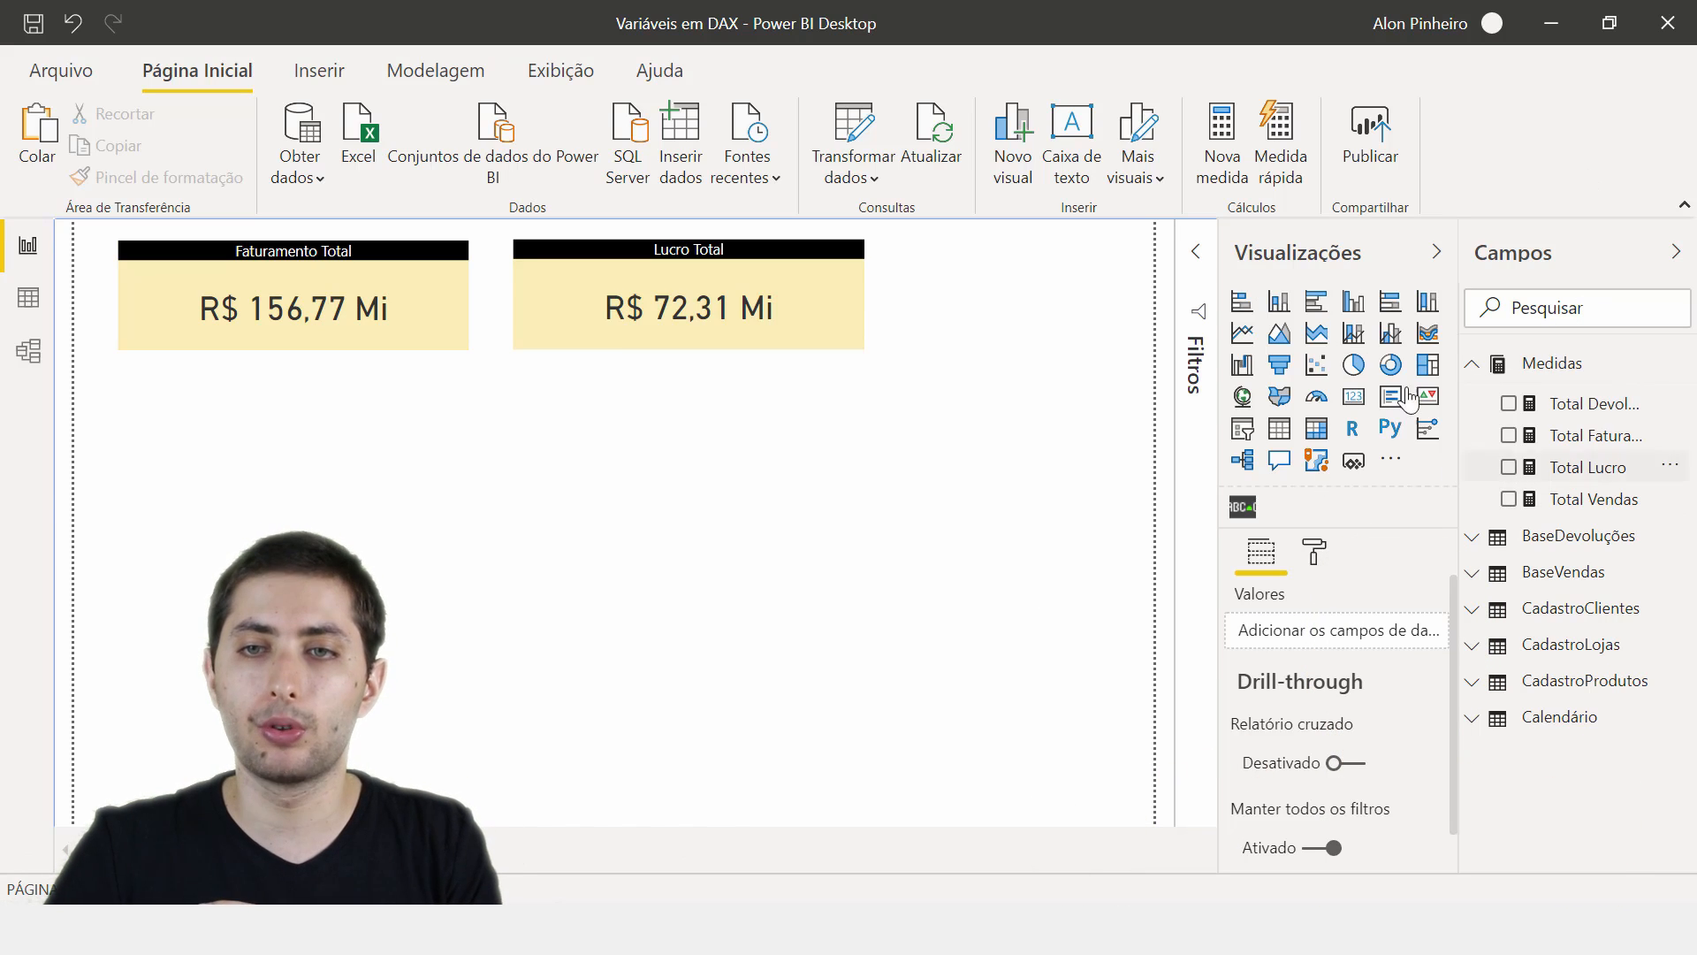
- Create a new measure in the Medidas table and name it Margem de Lucro in its formula
{"action": "right_click", "coordinate": [1578, 442]}
{"action": "left_click", "coordinate": [1468, 67]}
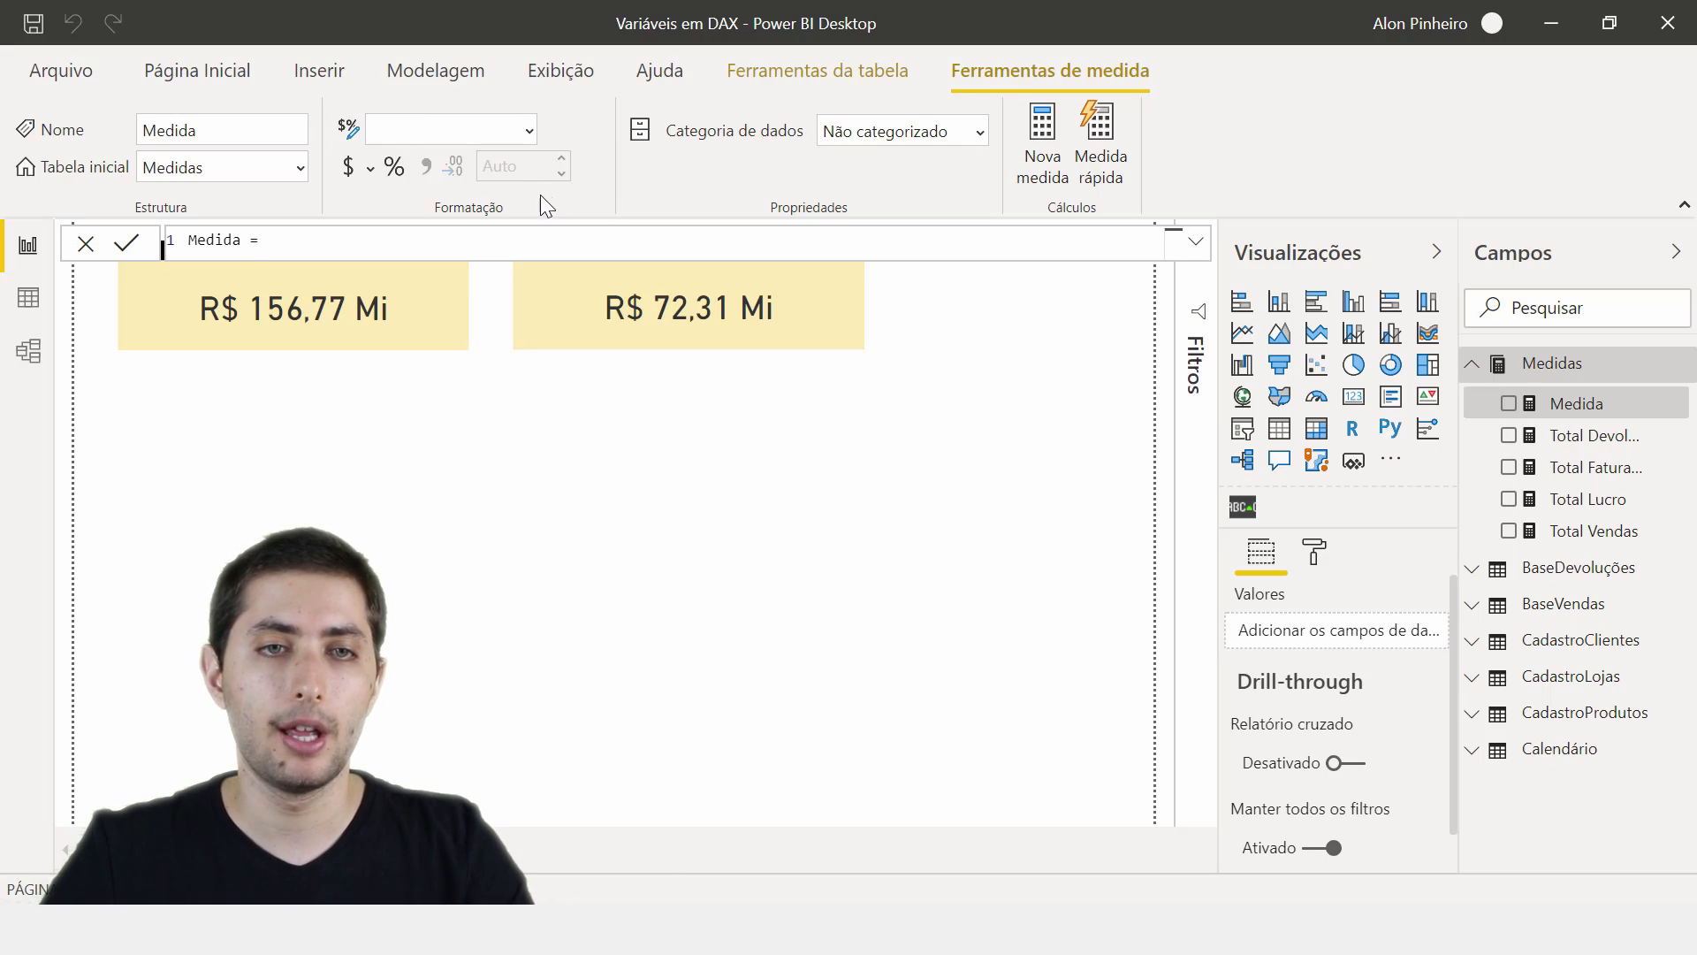
{"action": "scroll", "coordinate": [490, 248], "scroll_direction": "up", "scroll_amount": 1}
{"action": "scroll", "coordinate": [500, 240], "scroll_direction": "up", "scroll_amount": 1}
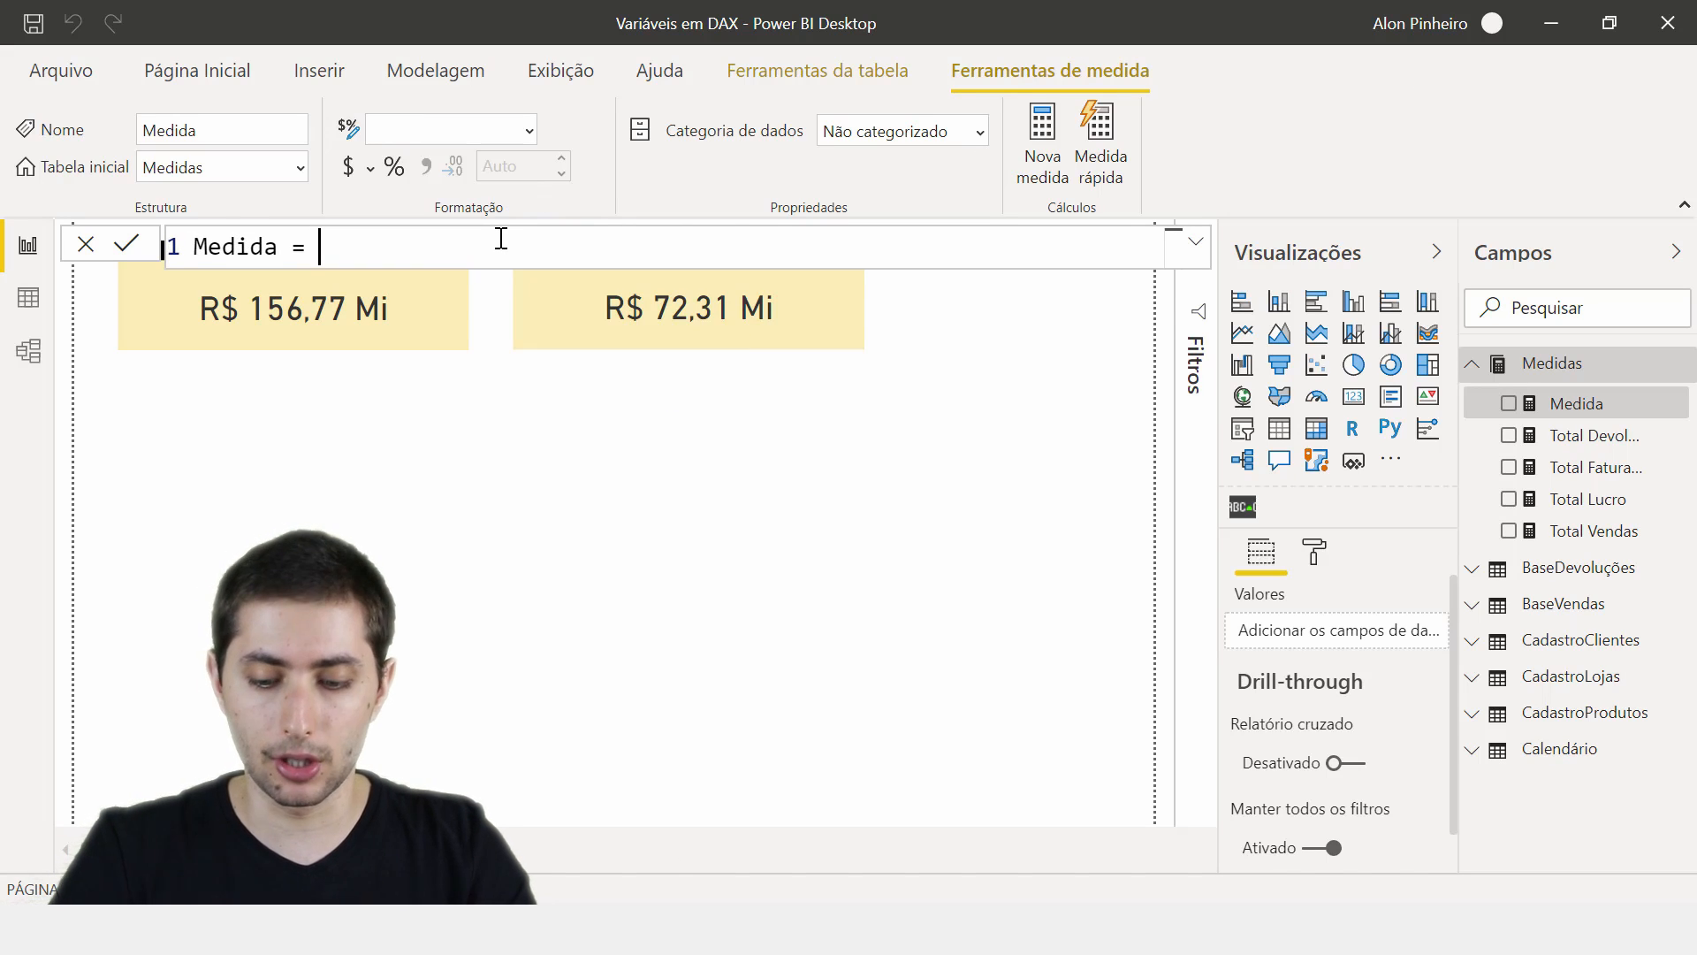
{"action": "key", "text": "ctrl+a"}
{"action": "type", "text": "Ma"}
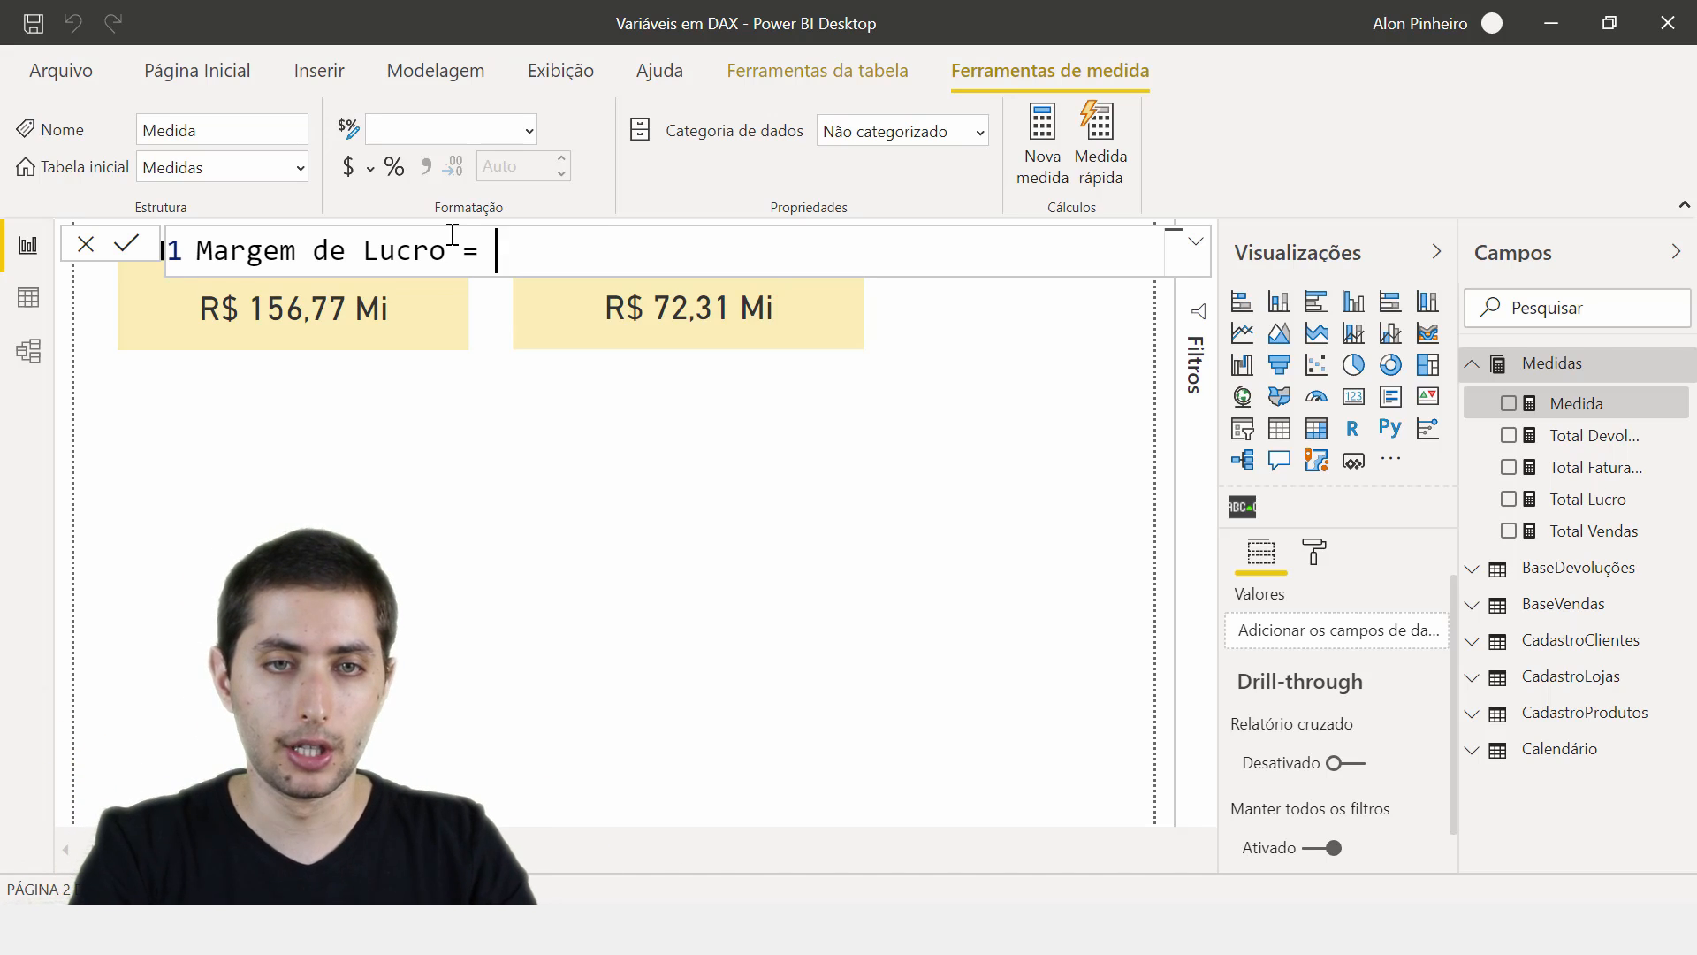
- Define the Margem de Lucro measure as [Total Lucro]/[Total Faturamento] and commit the formula
{"action": "type", "text": "total luc"}
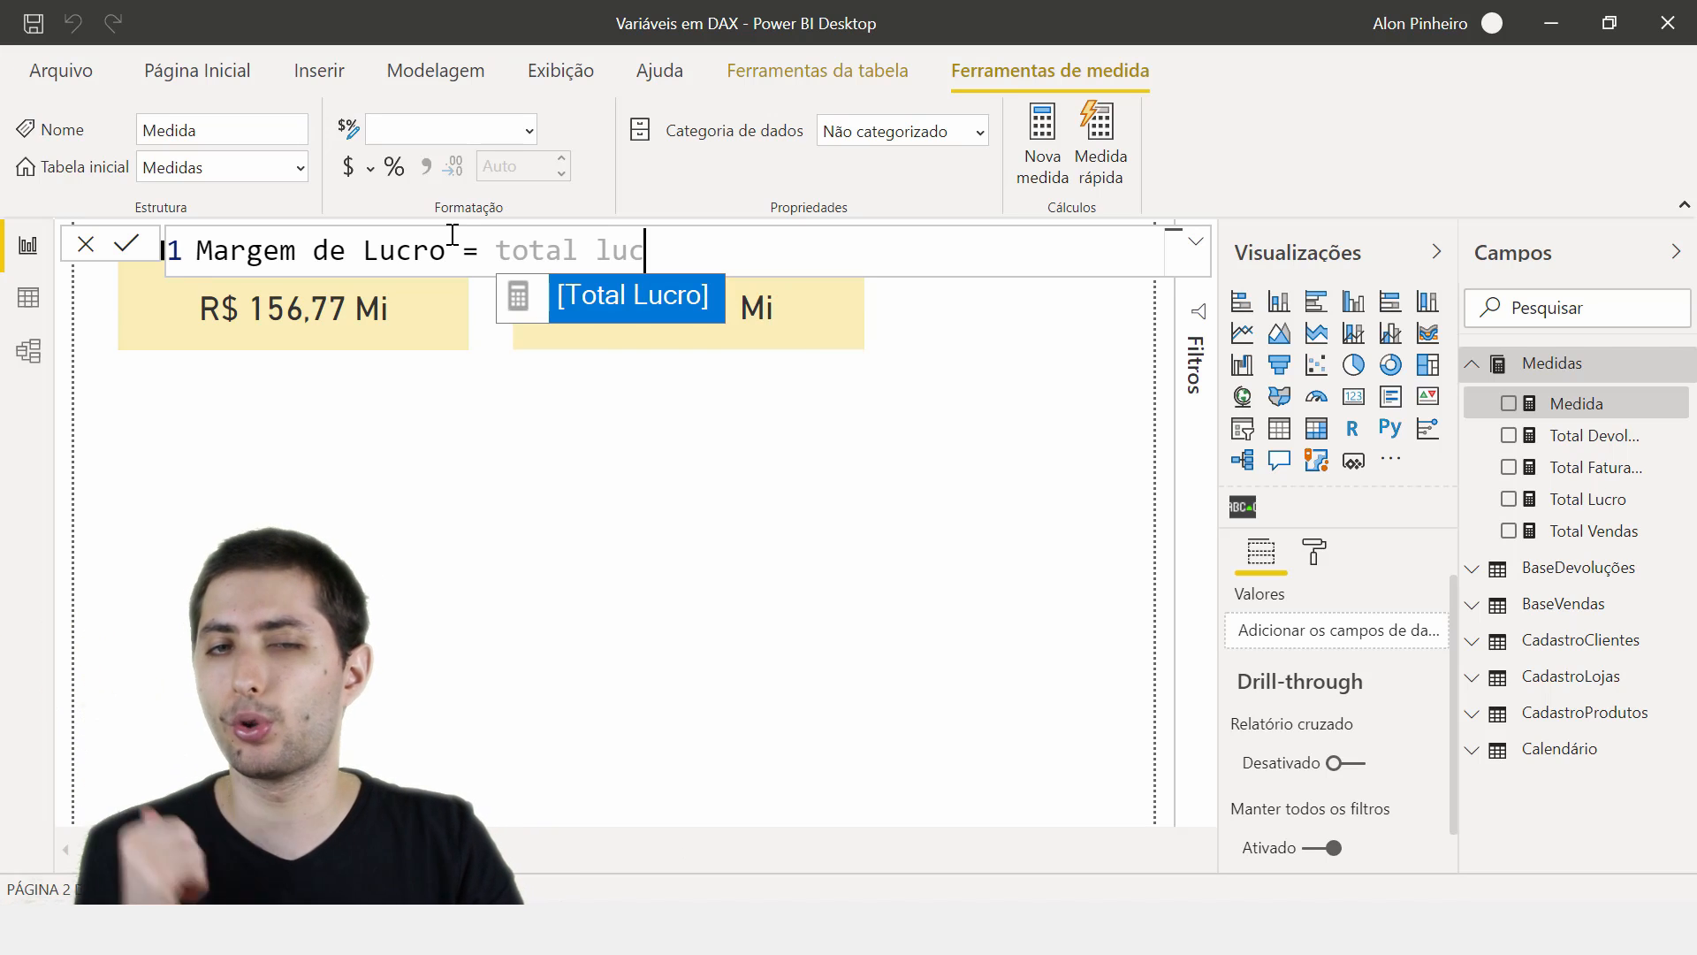
{"action": "key", "text": "Tab"}
{"action": "type", "text": "/total fa"}
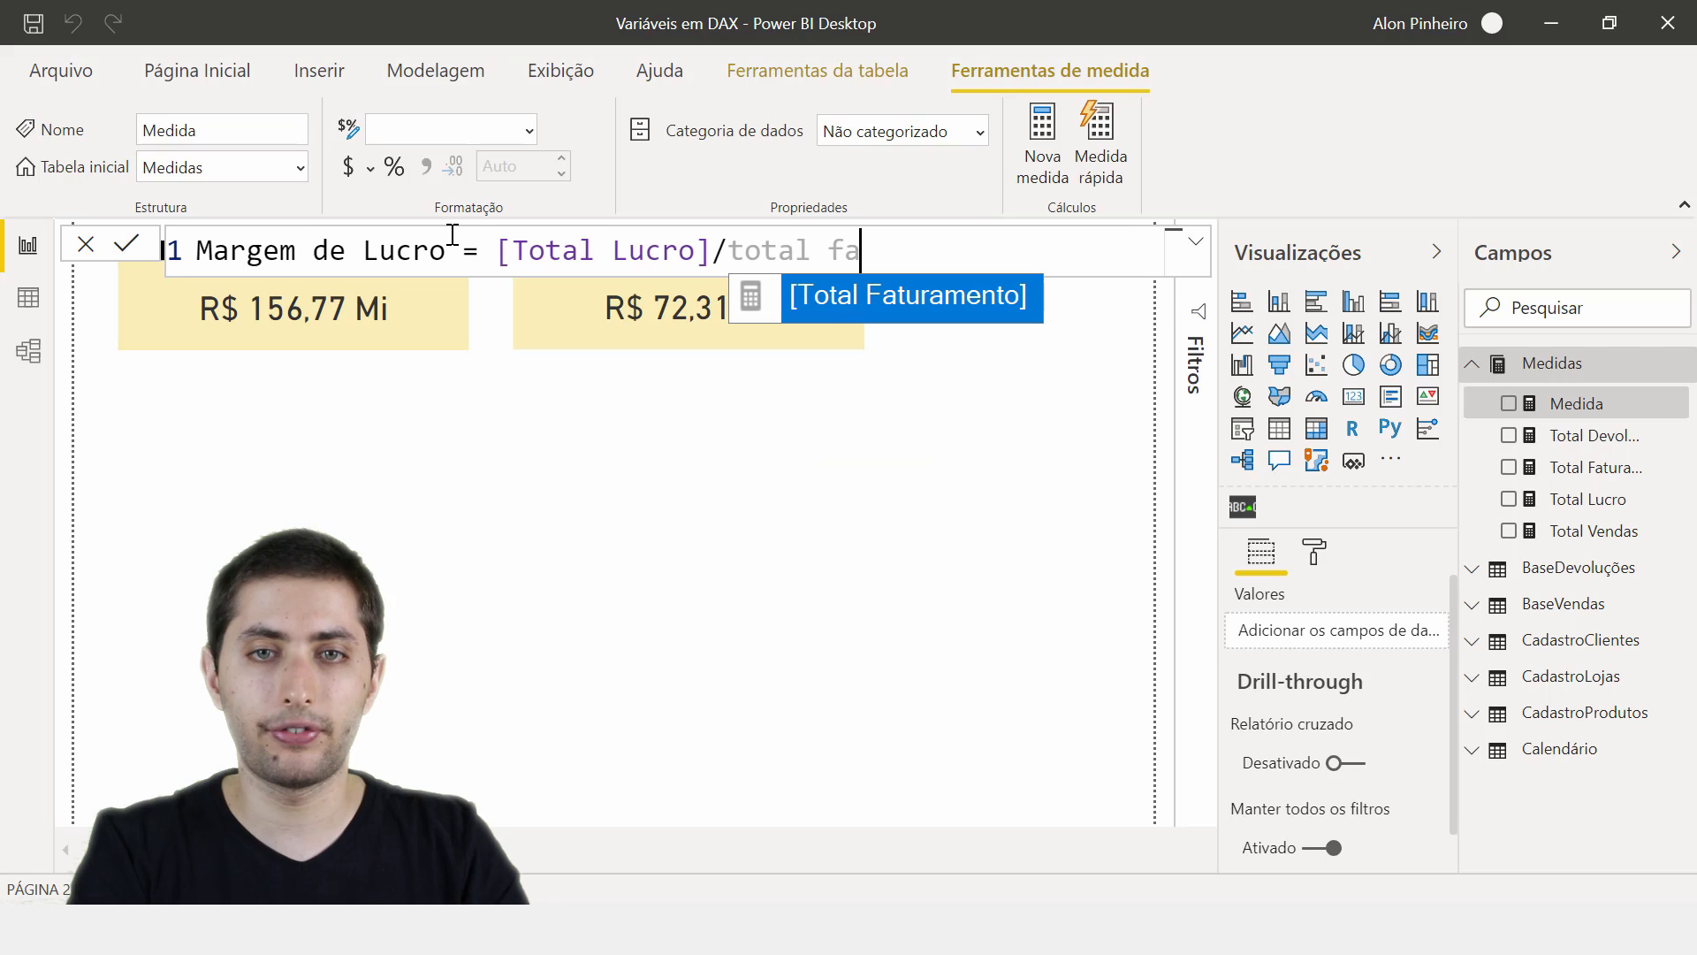
{"action": "key", "text": "Tab"}
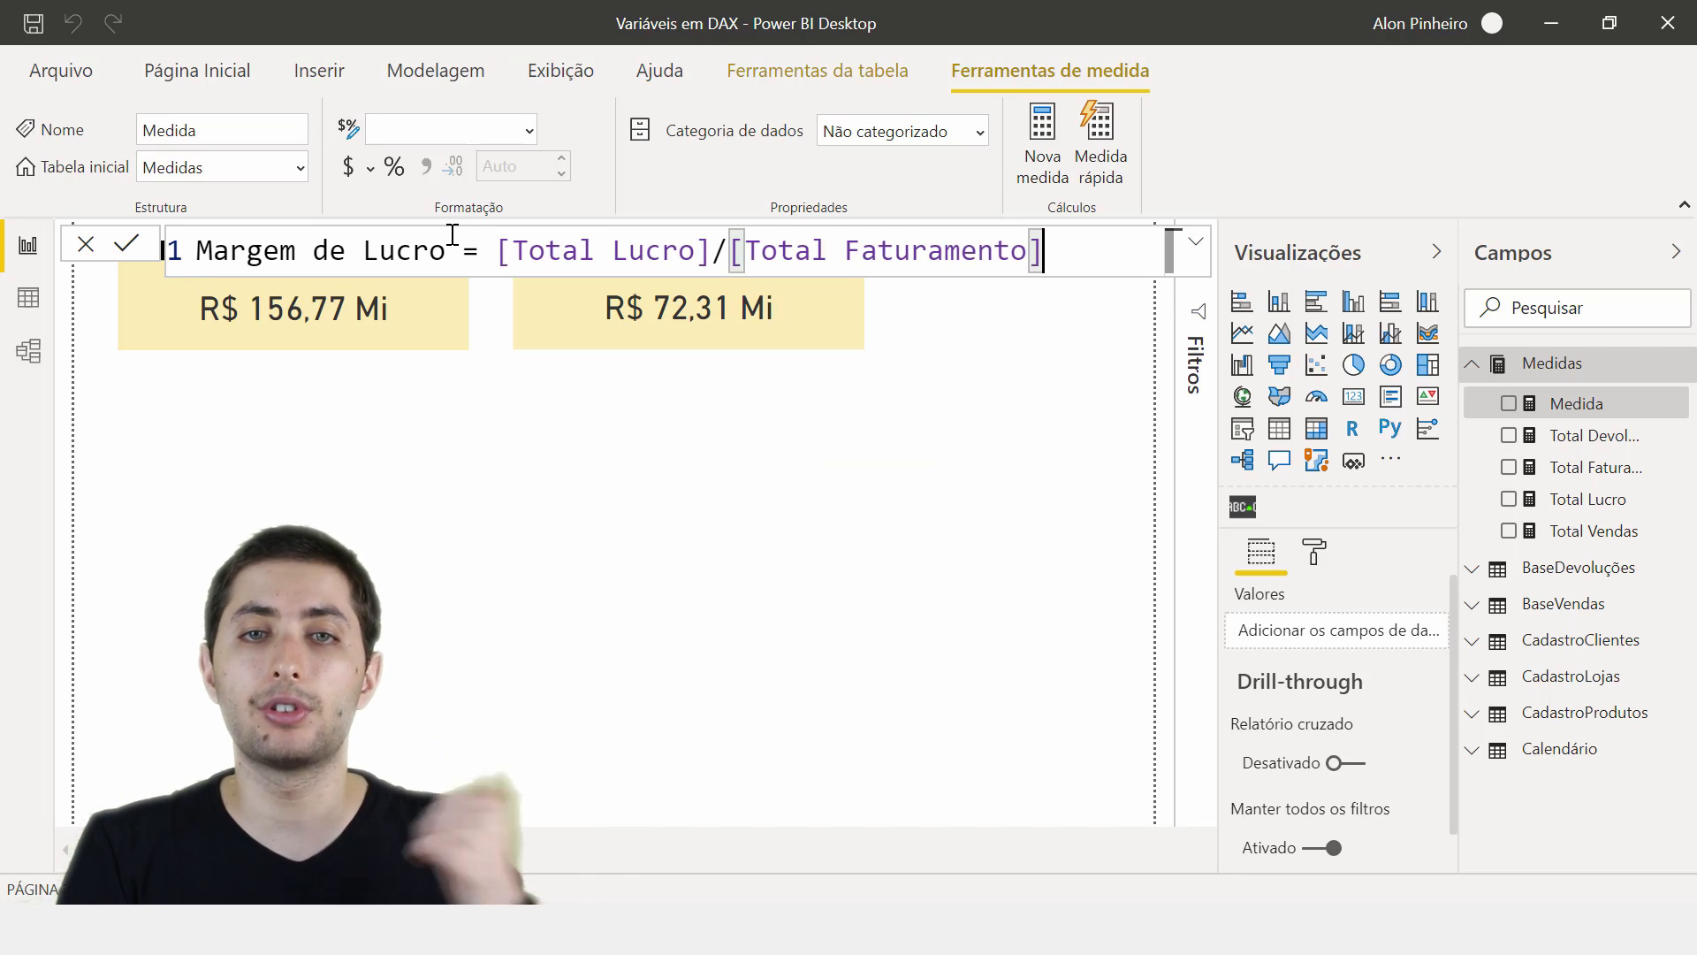
{"action": "key", "text": "Return"}
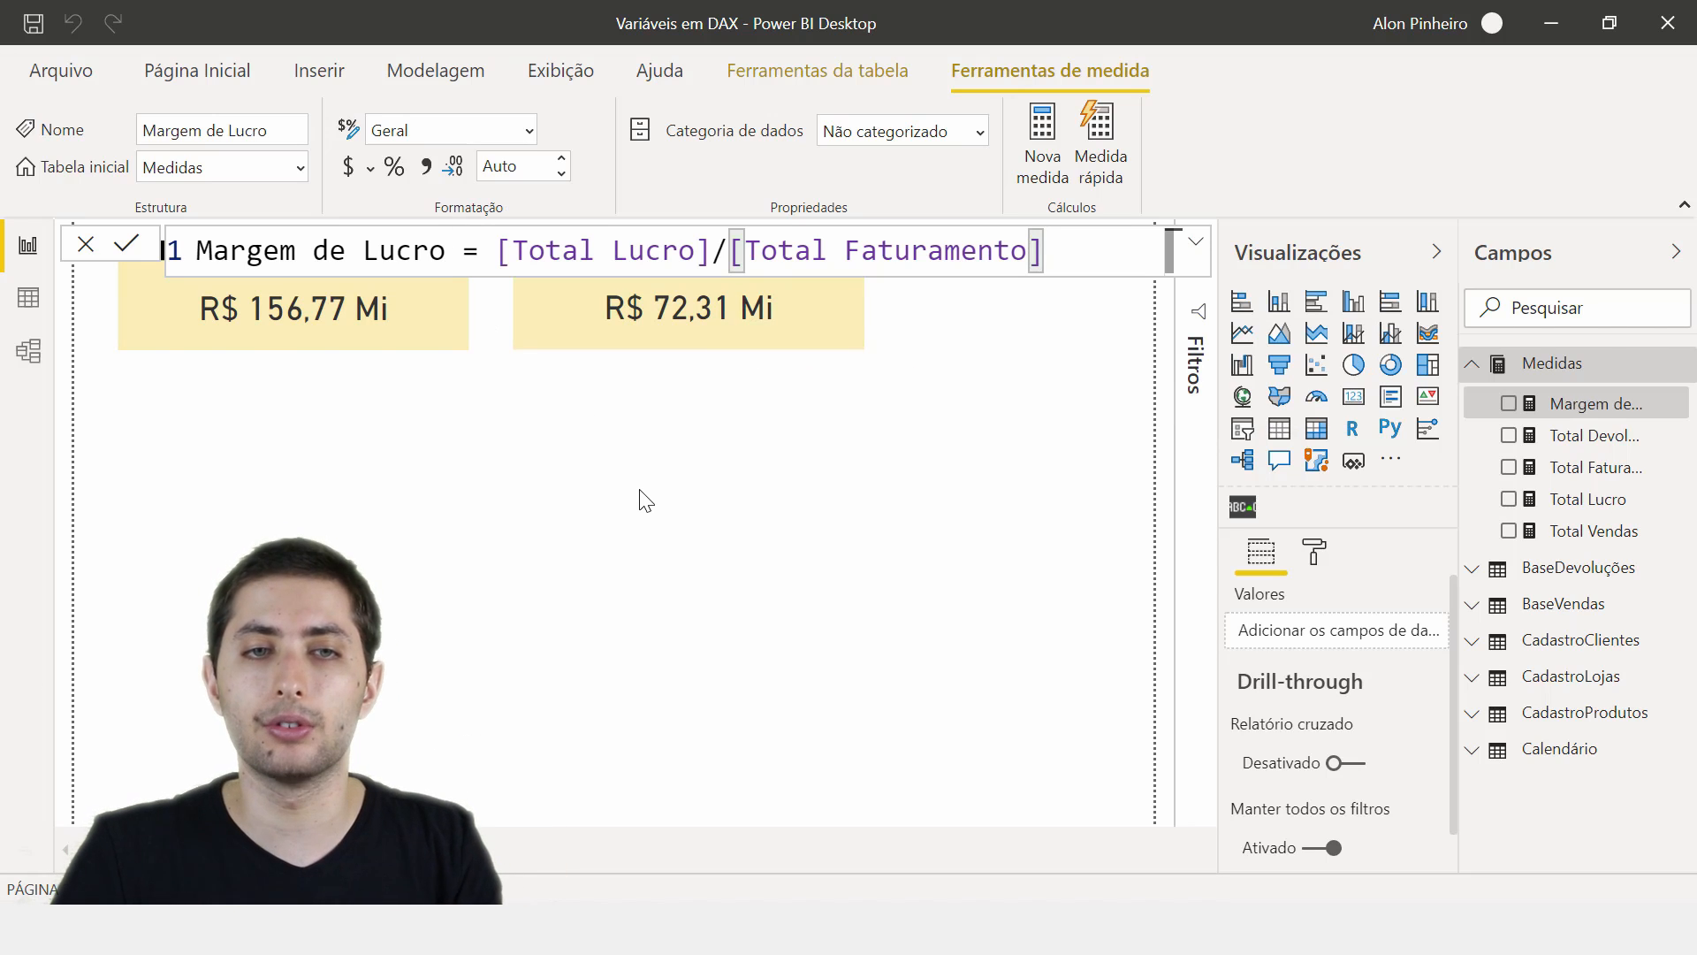
- Duplicate the Faturamento Total card, place the copy below the original and remove the Total Faturamento field from it
{"action": "left_click", "coordinate": [495, 420]}
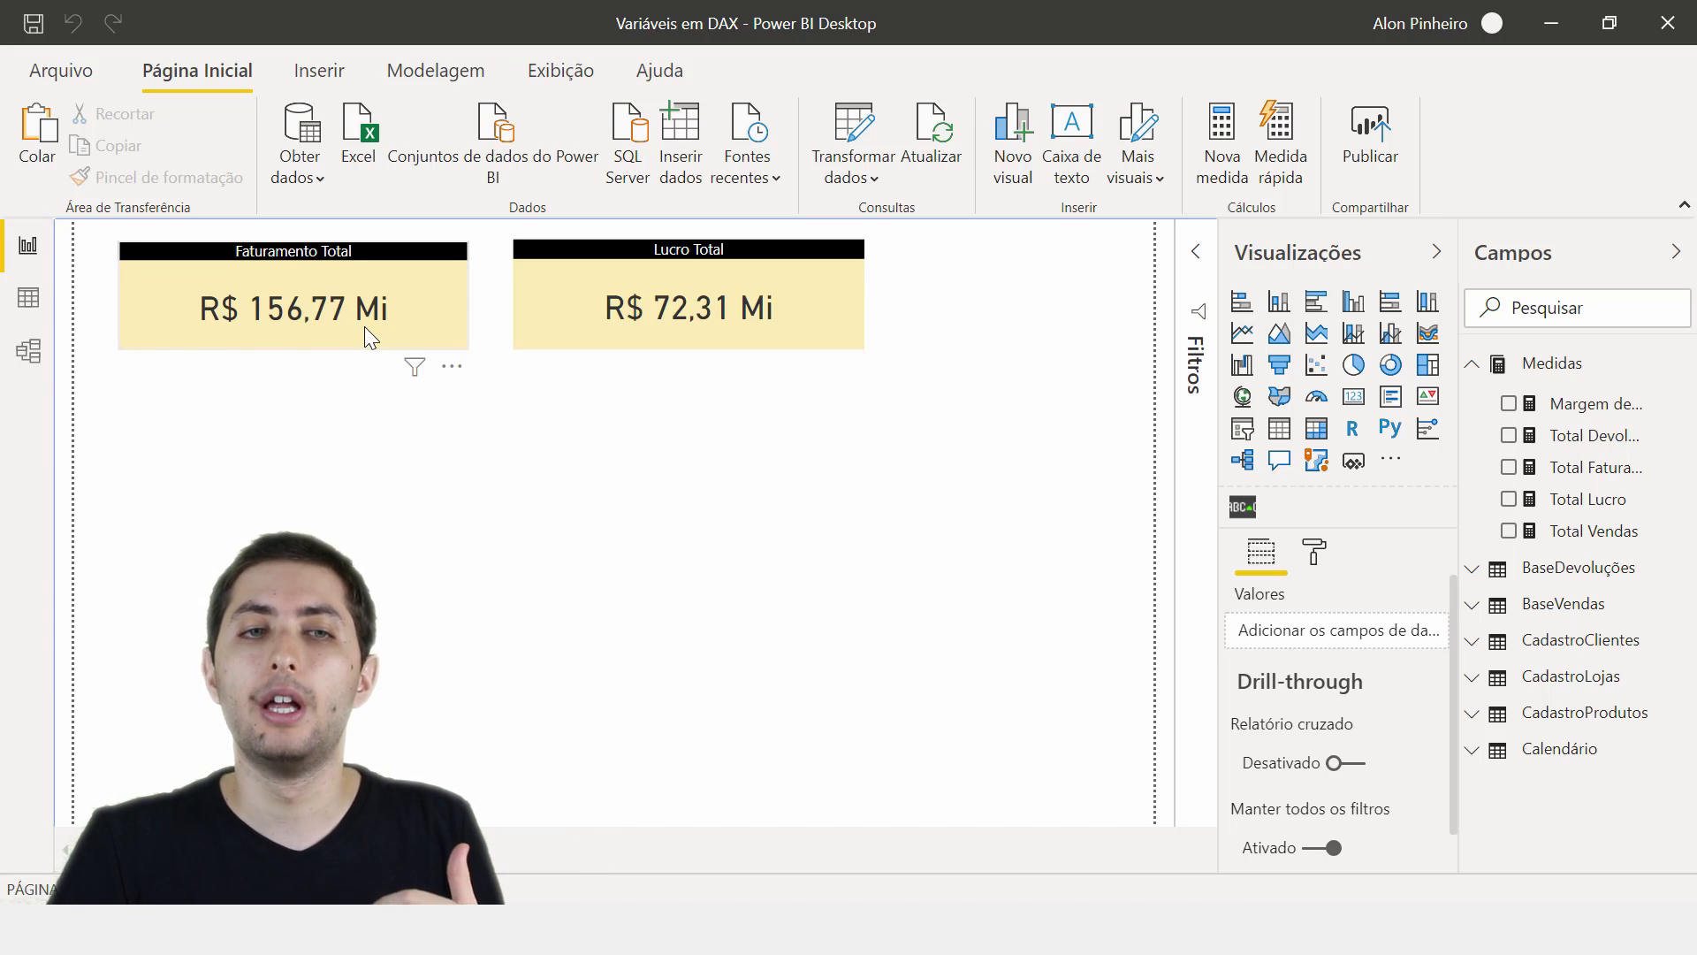
{"action": "left_click", "coordinate": [235, 295]}
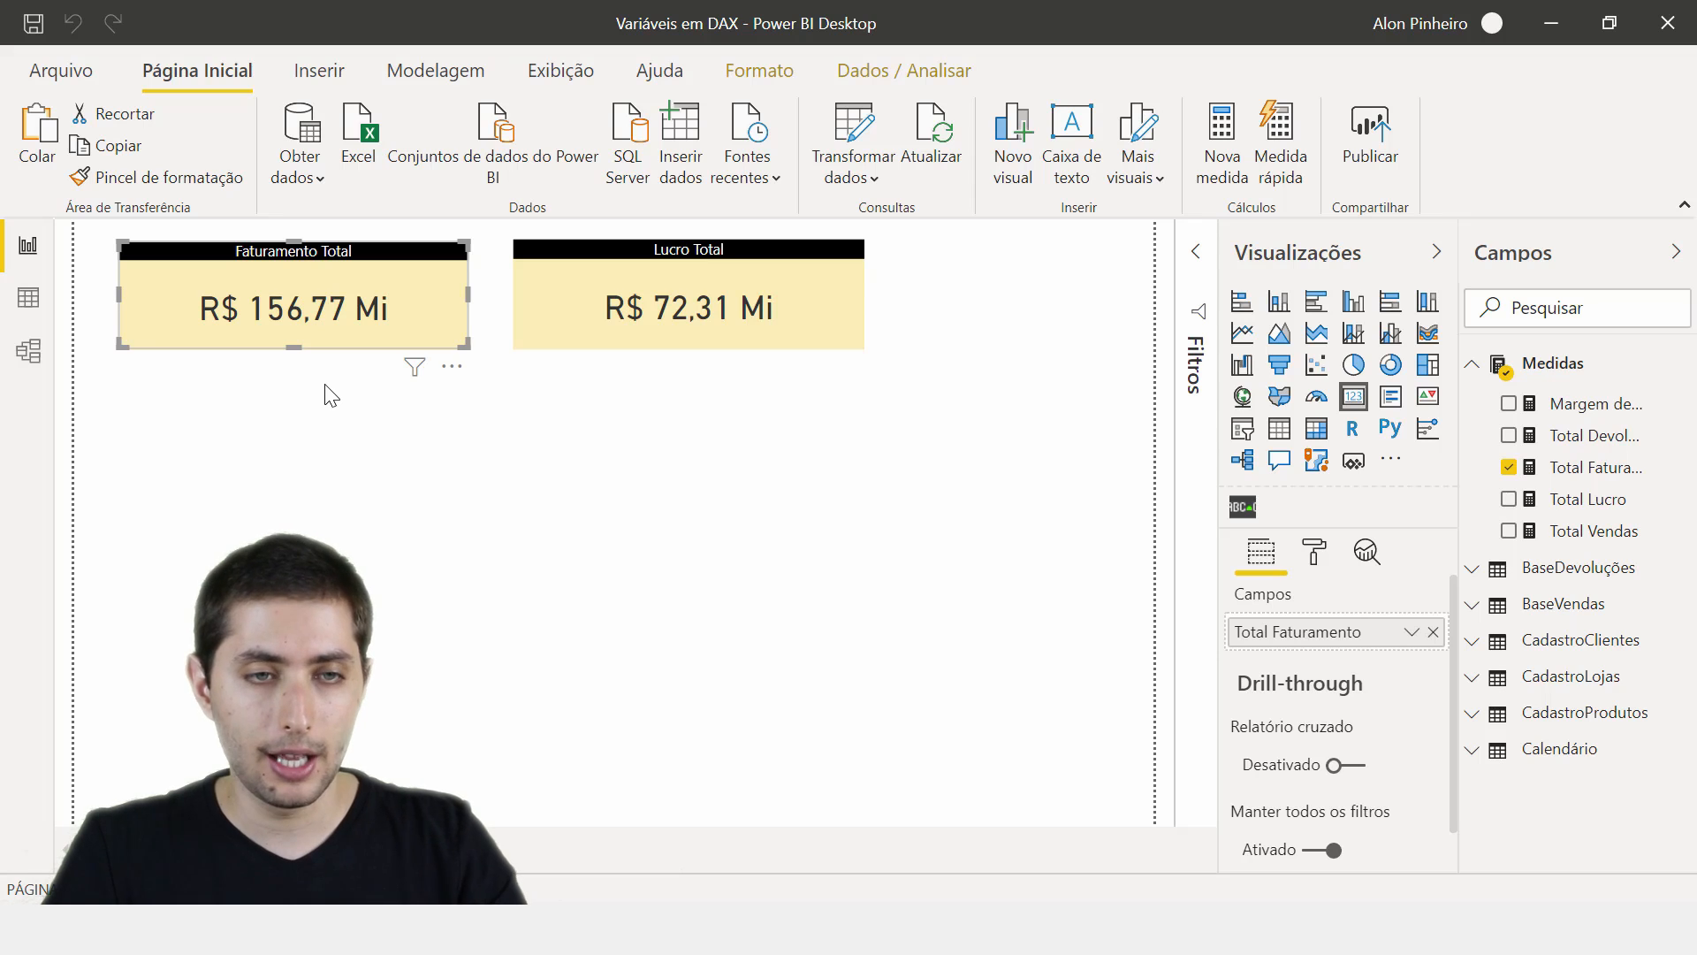
{"action": "key", "text": "ctrl+v"}
{"action": "left_click_drag", "start_coordinate": [331, 306], "coordinate": [320, 452]}
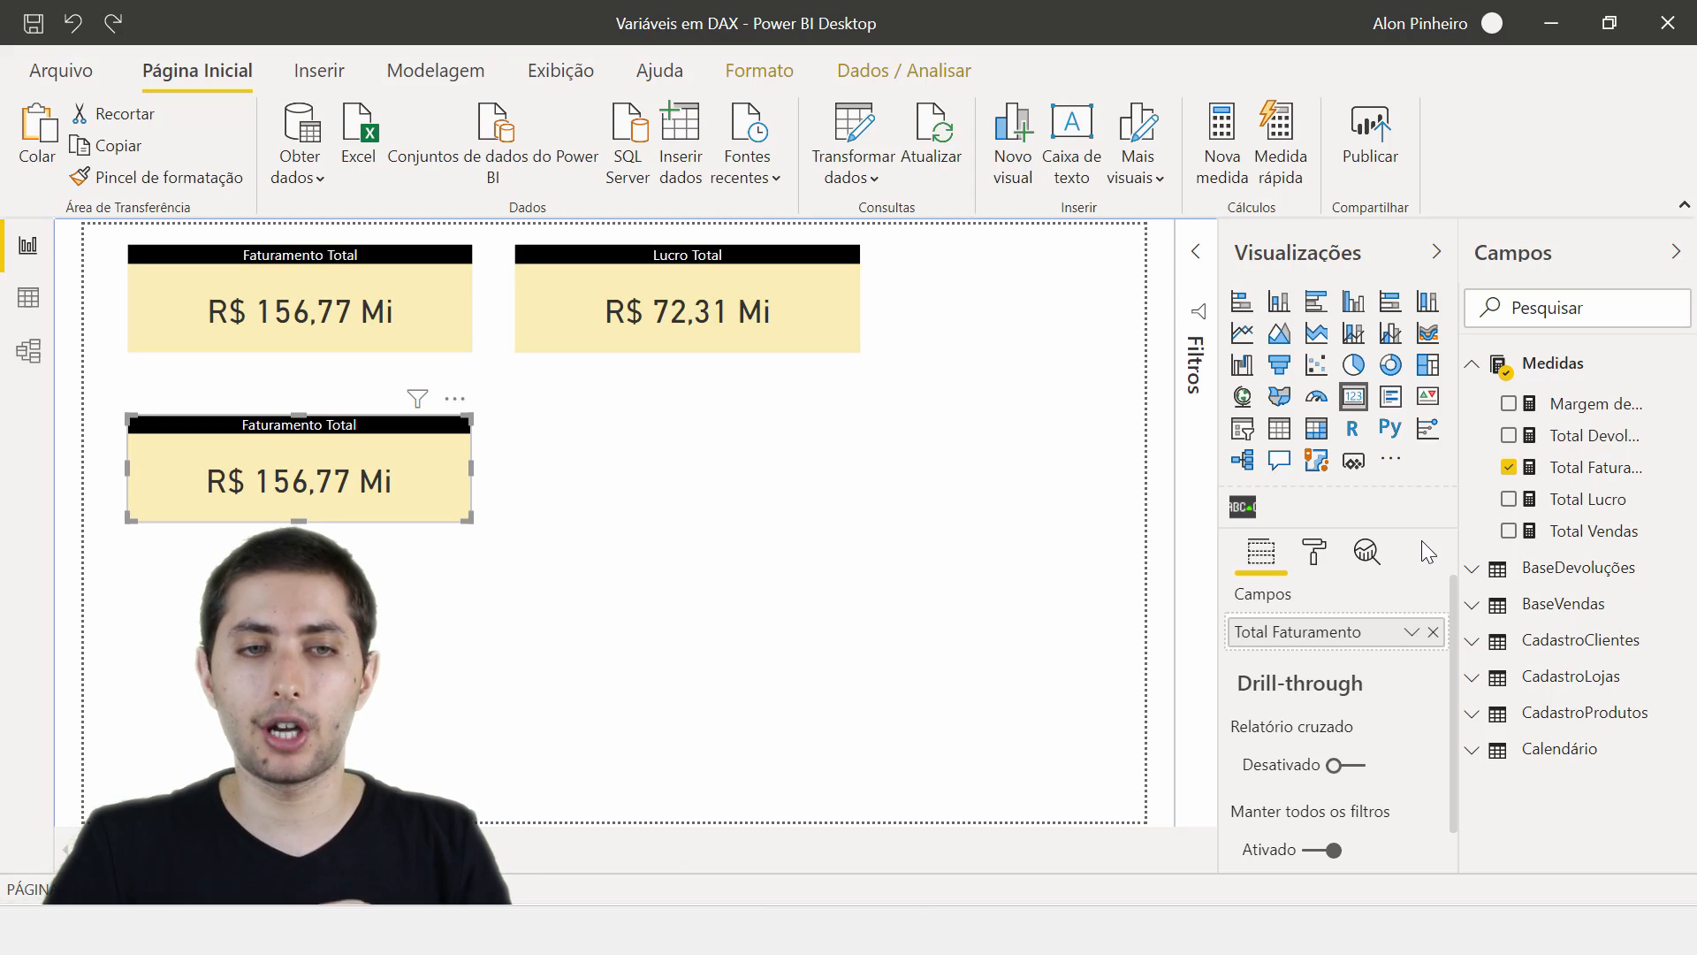
{"action": "left_click", "coordinate": [1432, 632]}
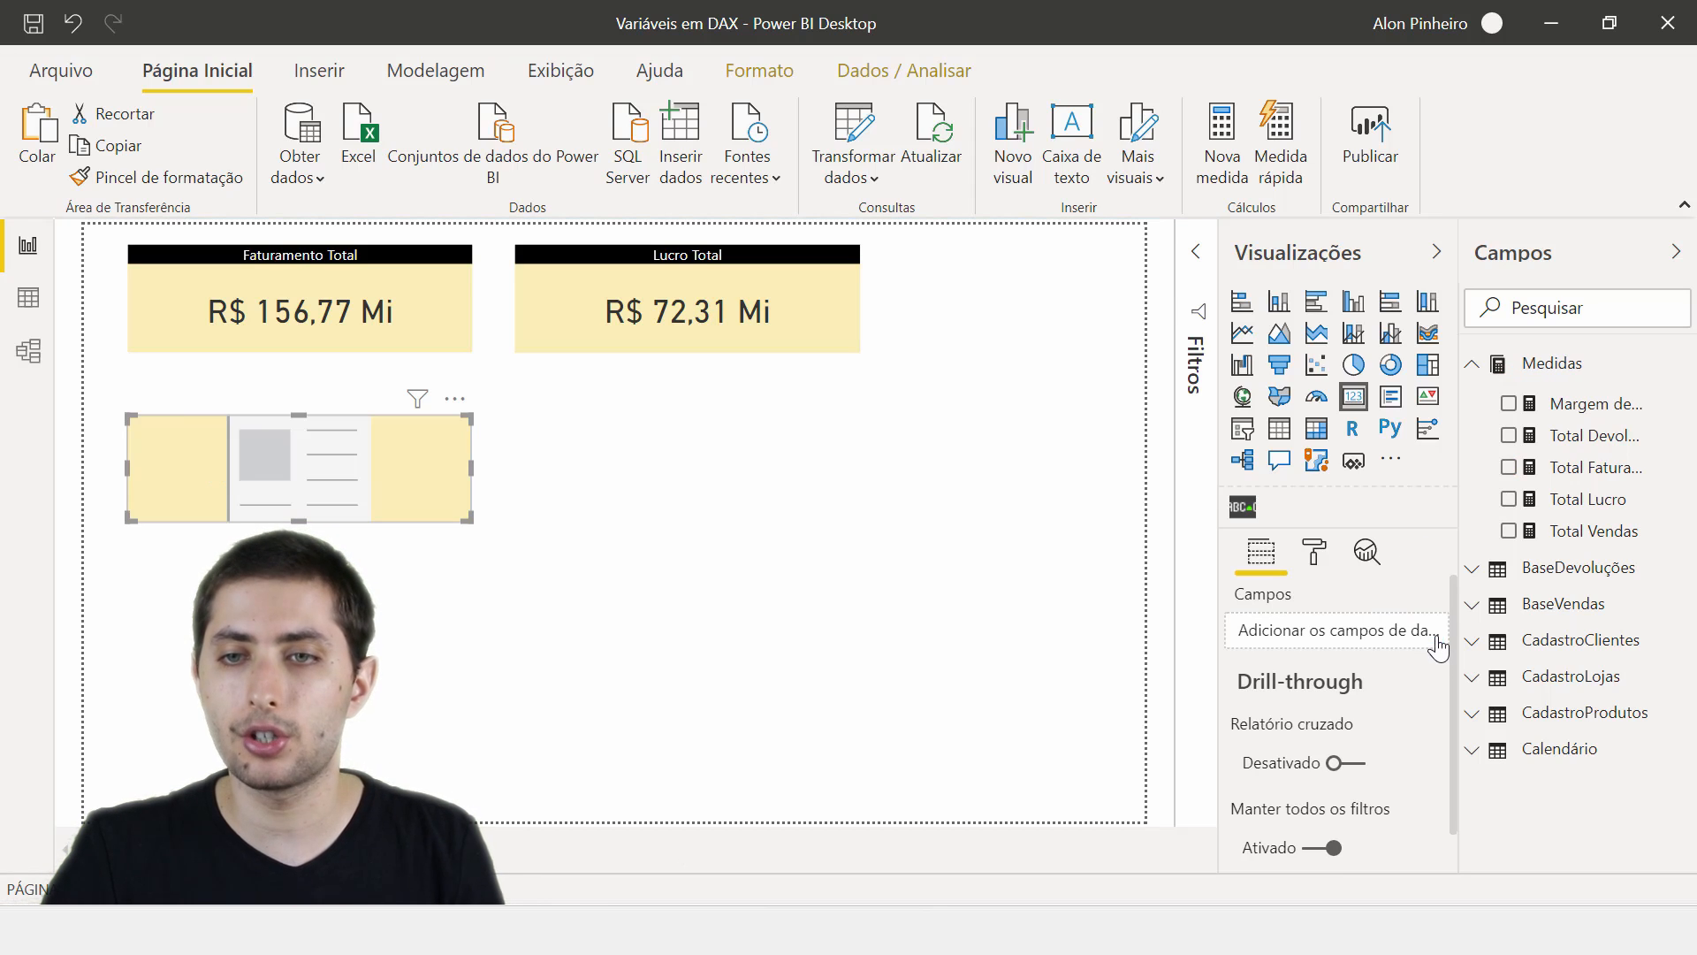
- Show the Margem de Lucro measure on the duplicated card and set the card's title to Margem de Lucro
{"action": "left_click_drag", "start_coordinate": [1607, 414], "coordinate": [1386, 652]}
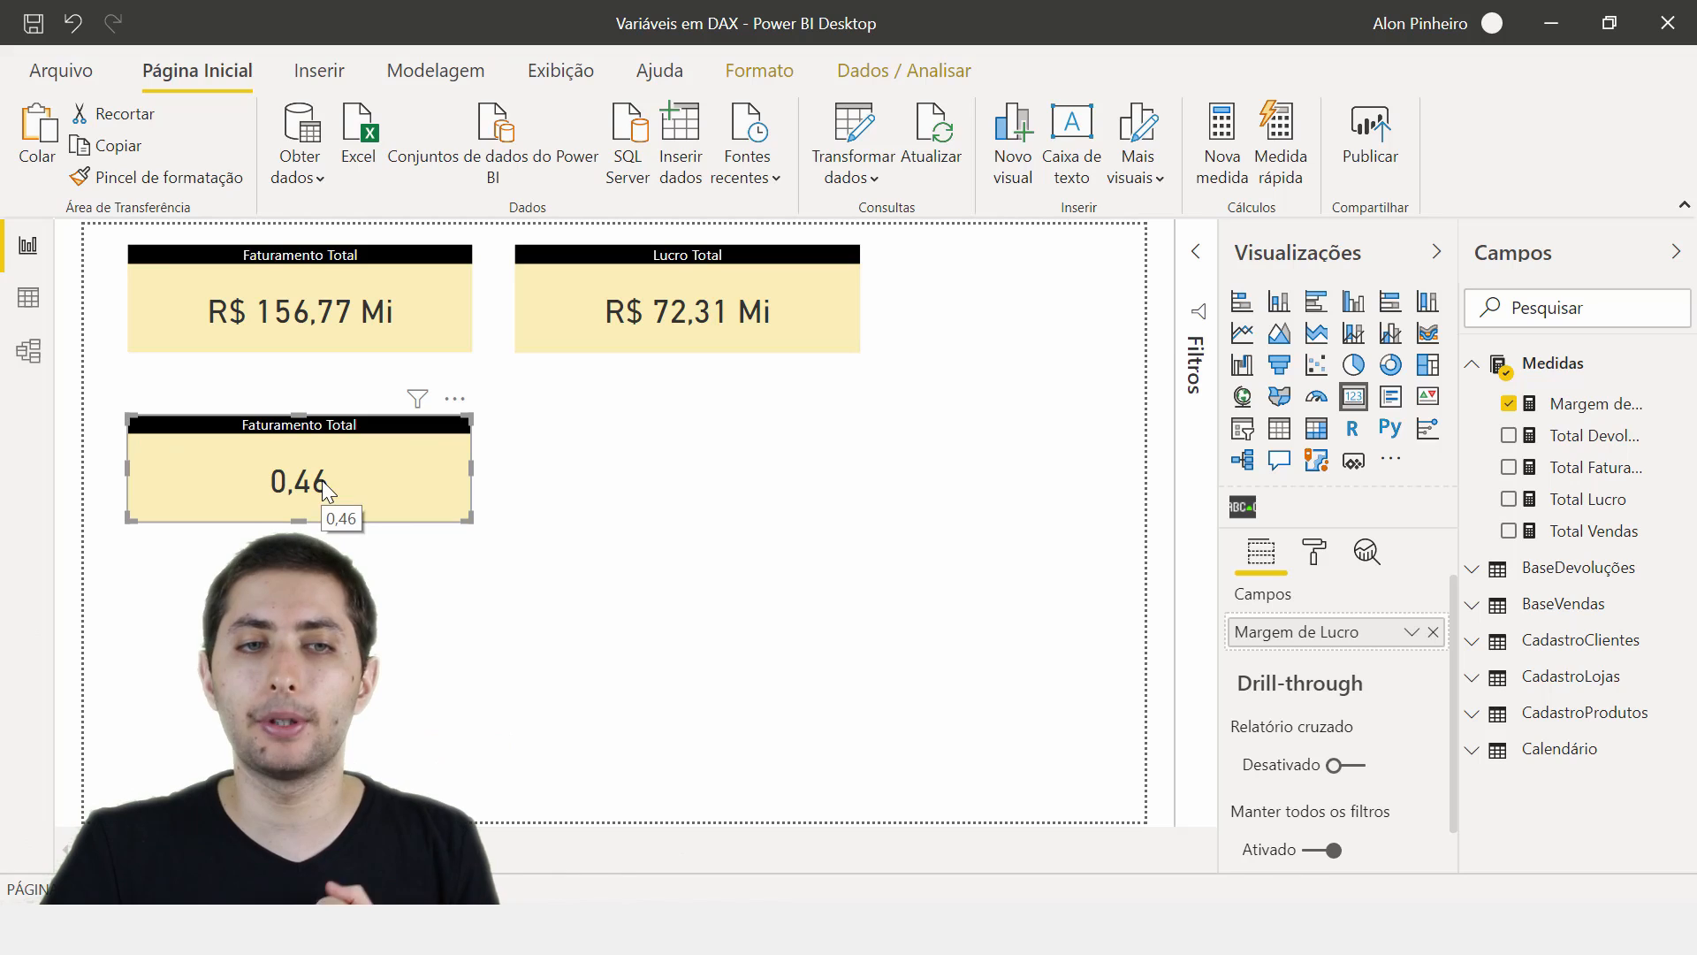
{"action": "left_click", "coordinate": [1317, 555]}
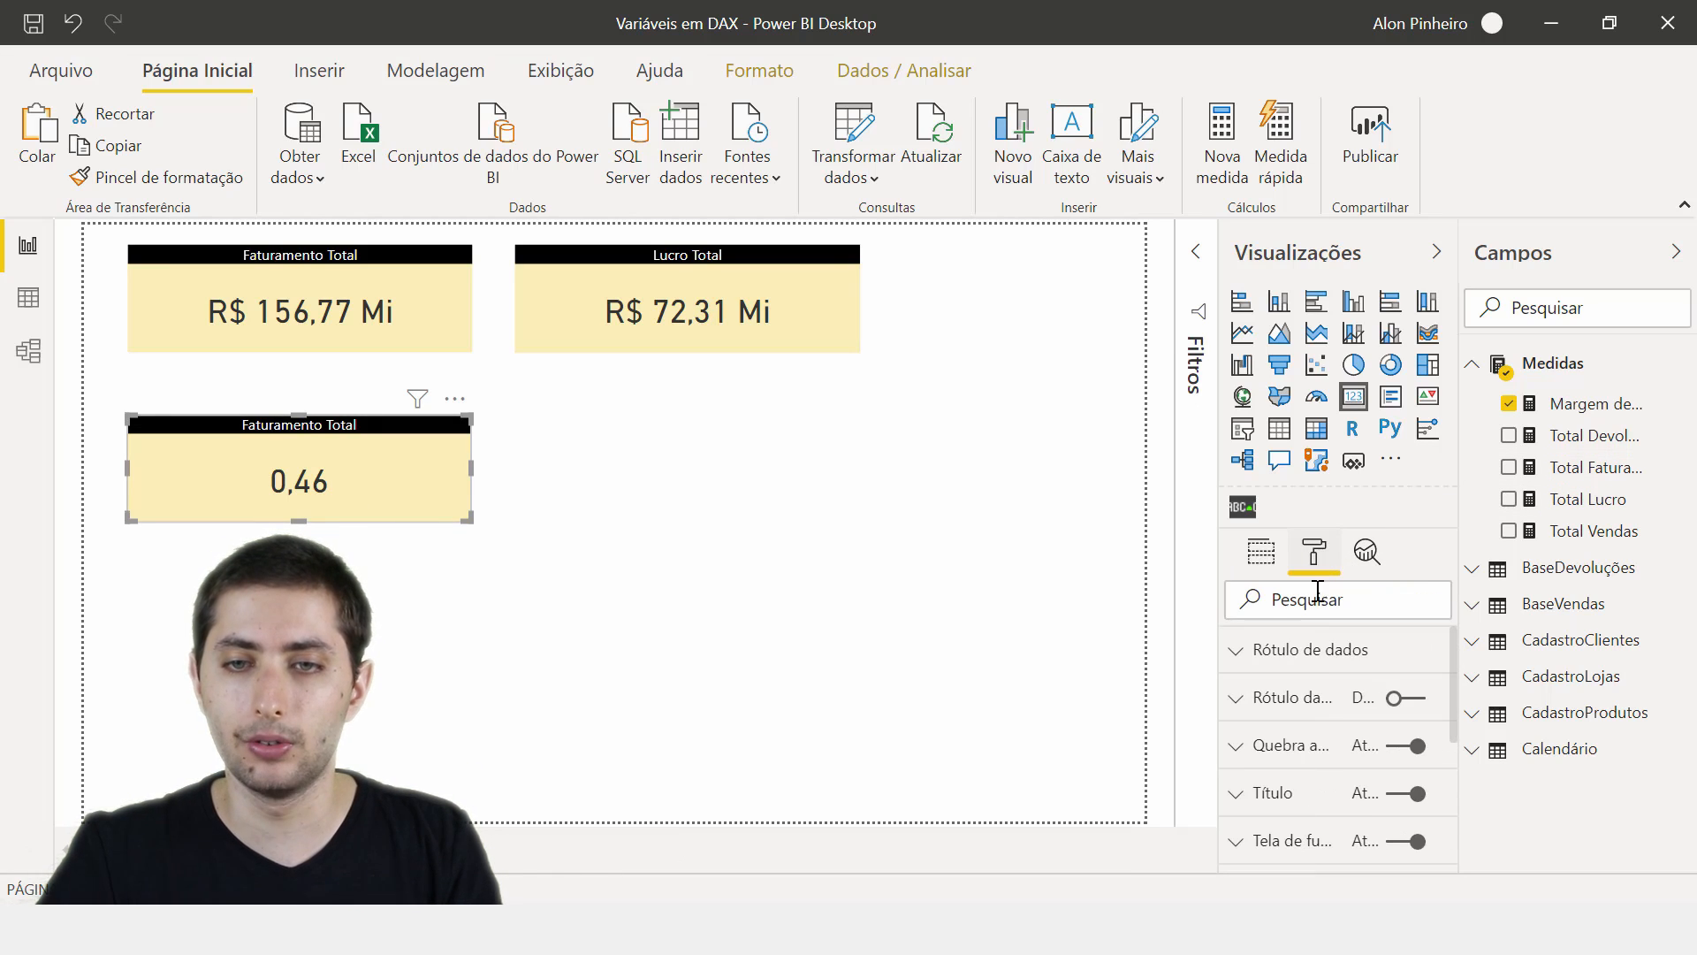
{"action": "left_click", "coordinate": [1320, 596]}
{"action": "type", "text": "título"}
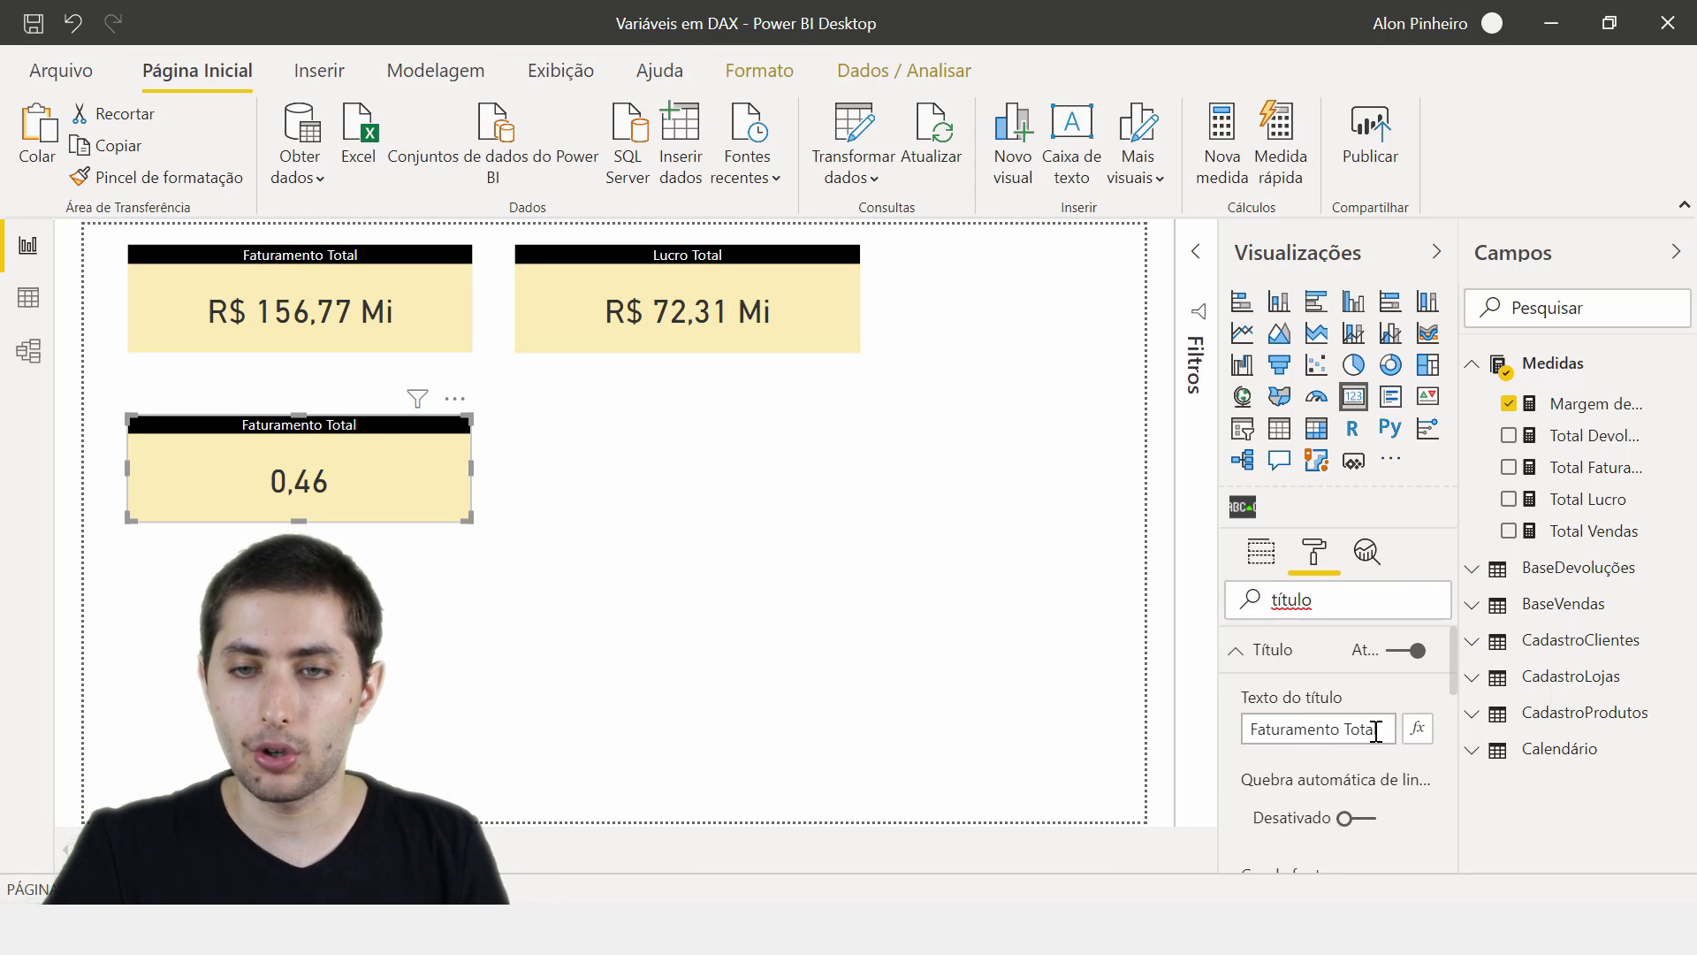
{"action": "left_click_drag", "start_coordinate": [1346, 726], "coordinate": [1246, 729]}
{"action": "type", "text": "Mar"}
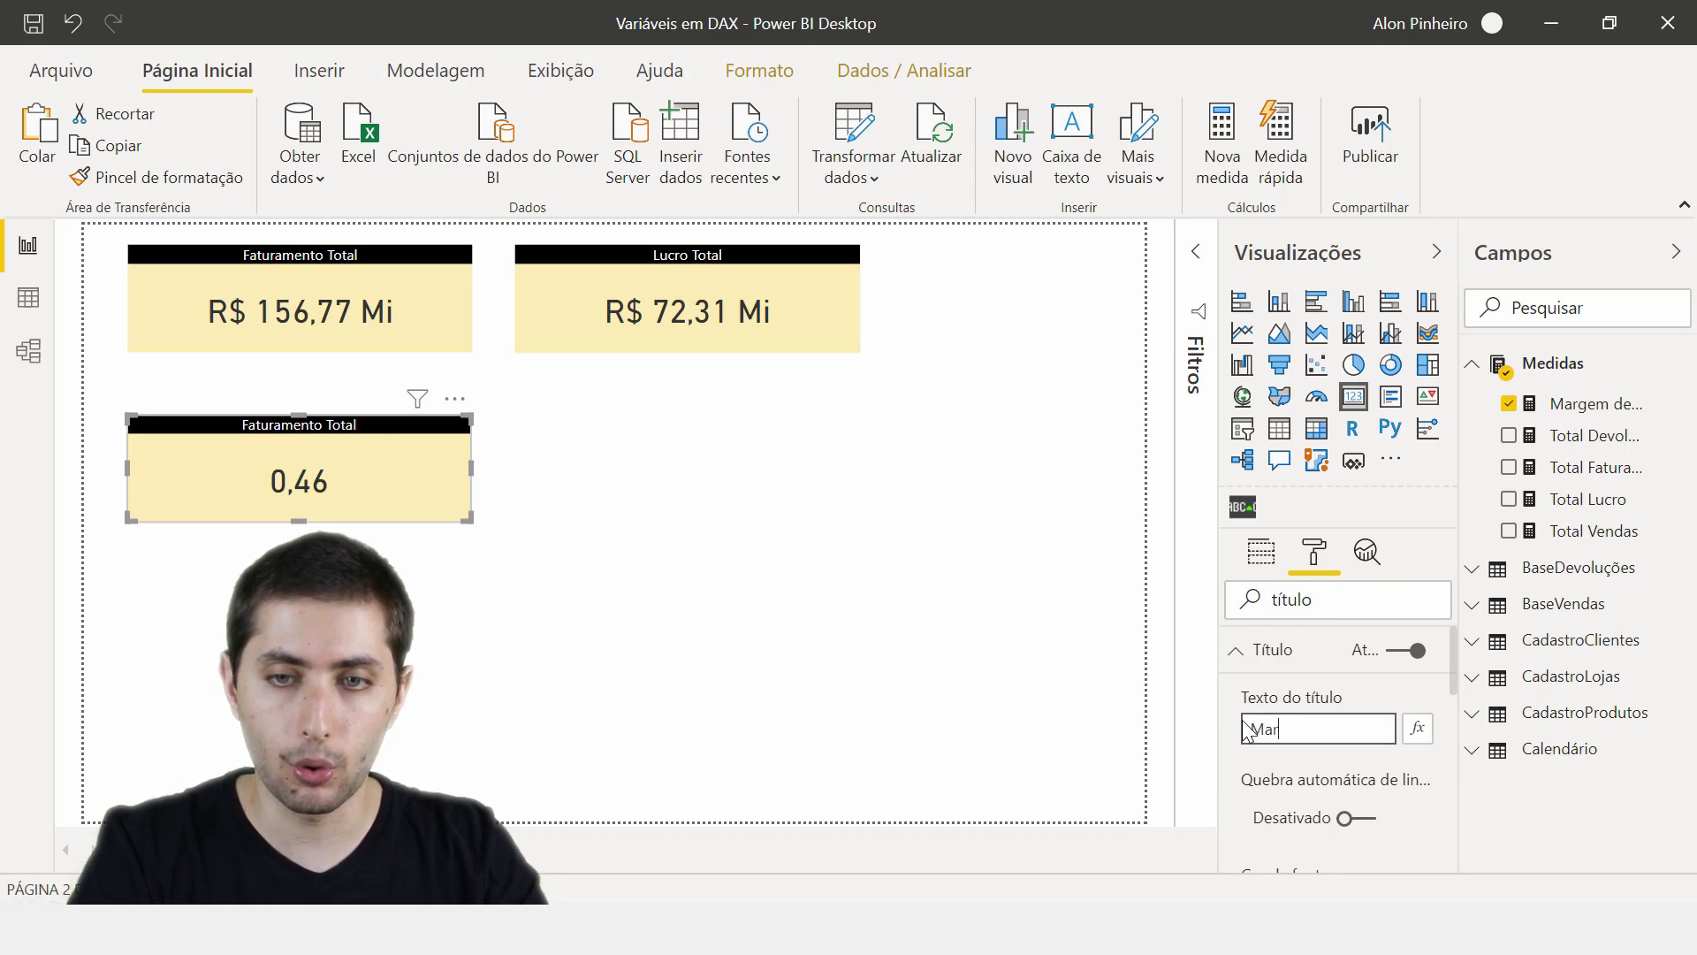
{"action": "type", "text": "gem de Lucro"}
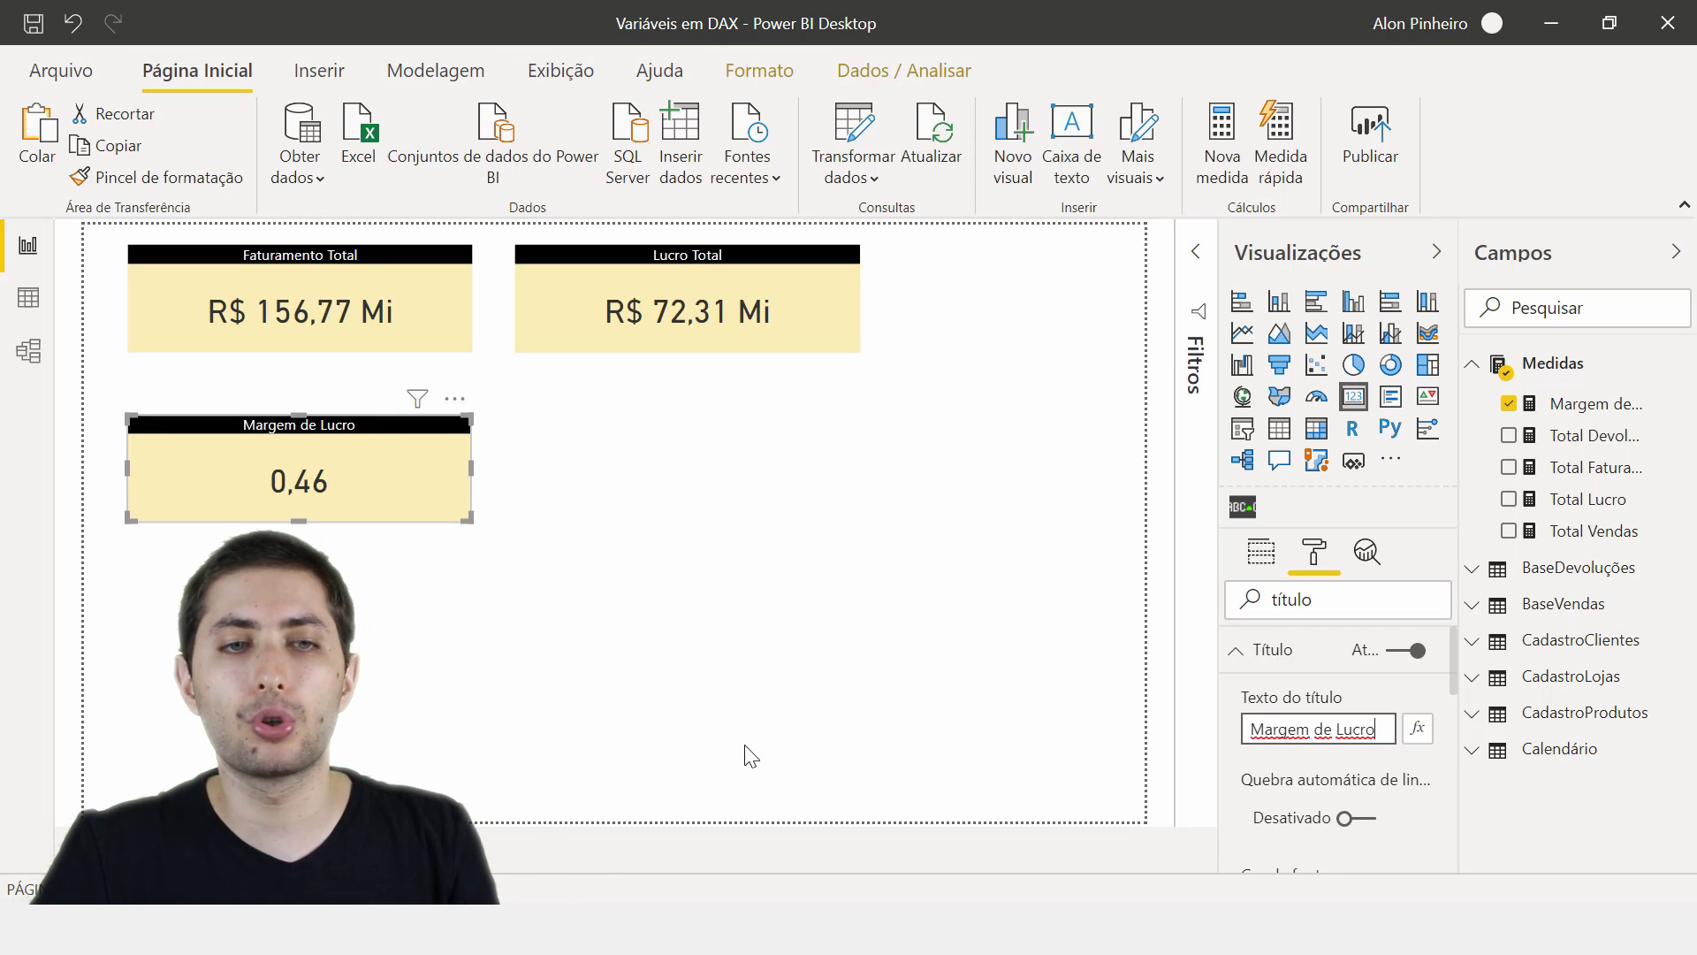
{"action": "left_click", "coordinate": [749, 756]}
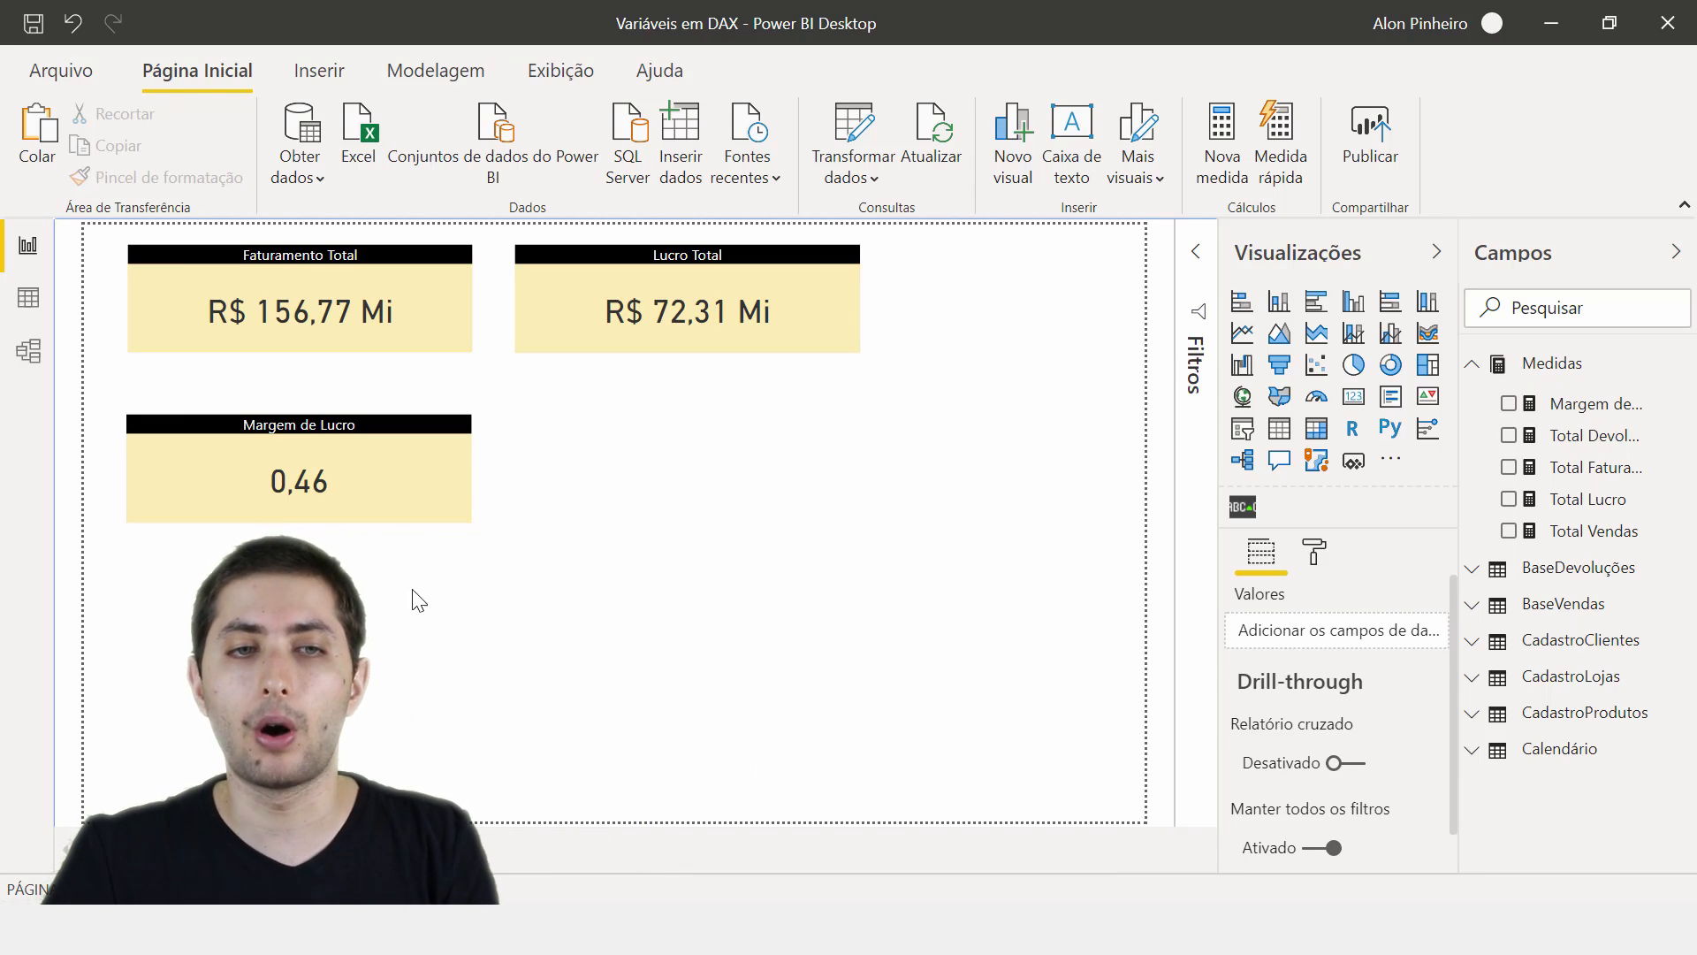
- Inspect the Margem de Lucro, Faturamento Total and Lucro Total cards to see which measure each one uses
{"action": "left_click", "coordinate": [376, 474]}
{"action": "left_click", "coordinate": [575, 410]}
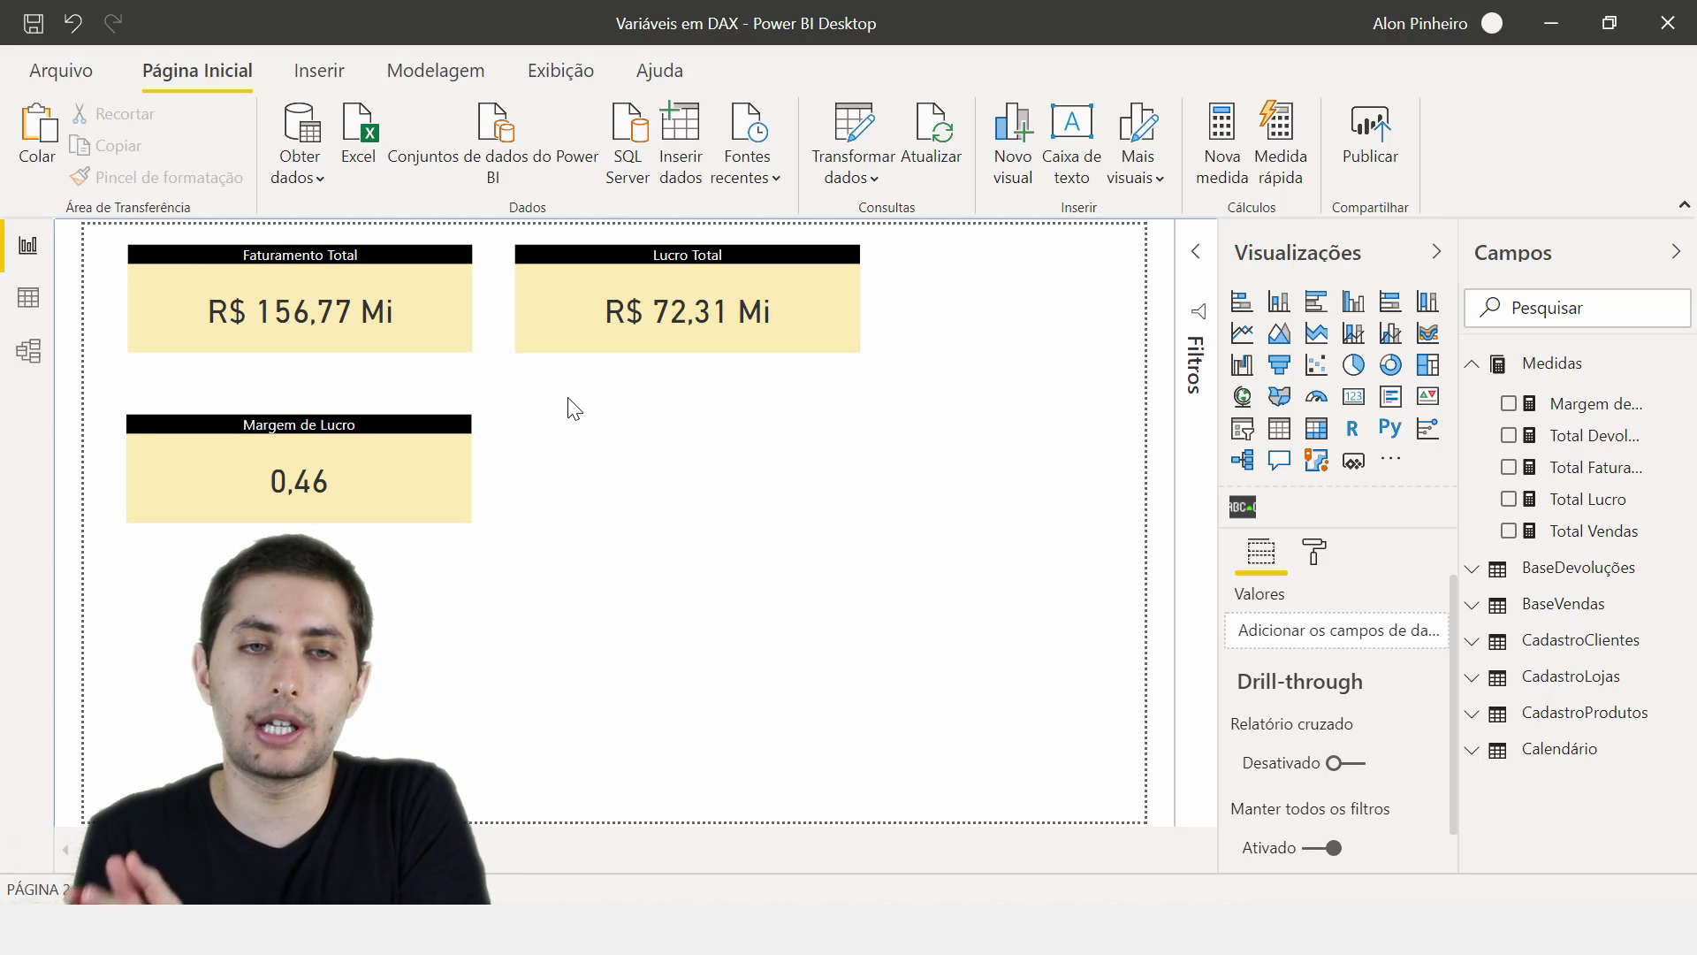
{"action": "left_click", "coordinate": [404, 443]}
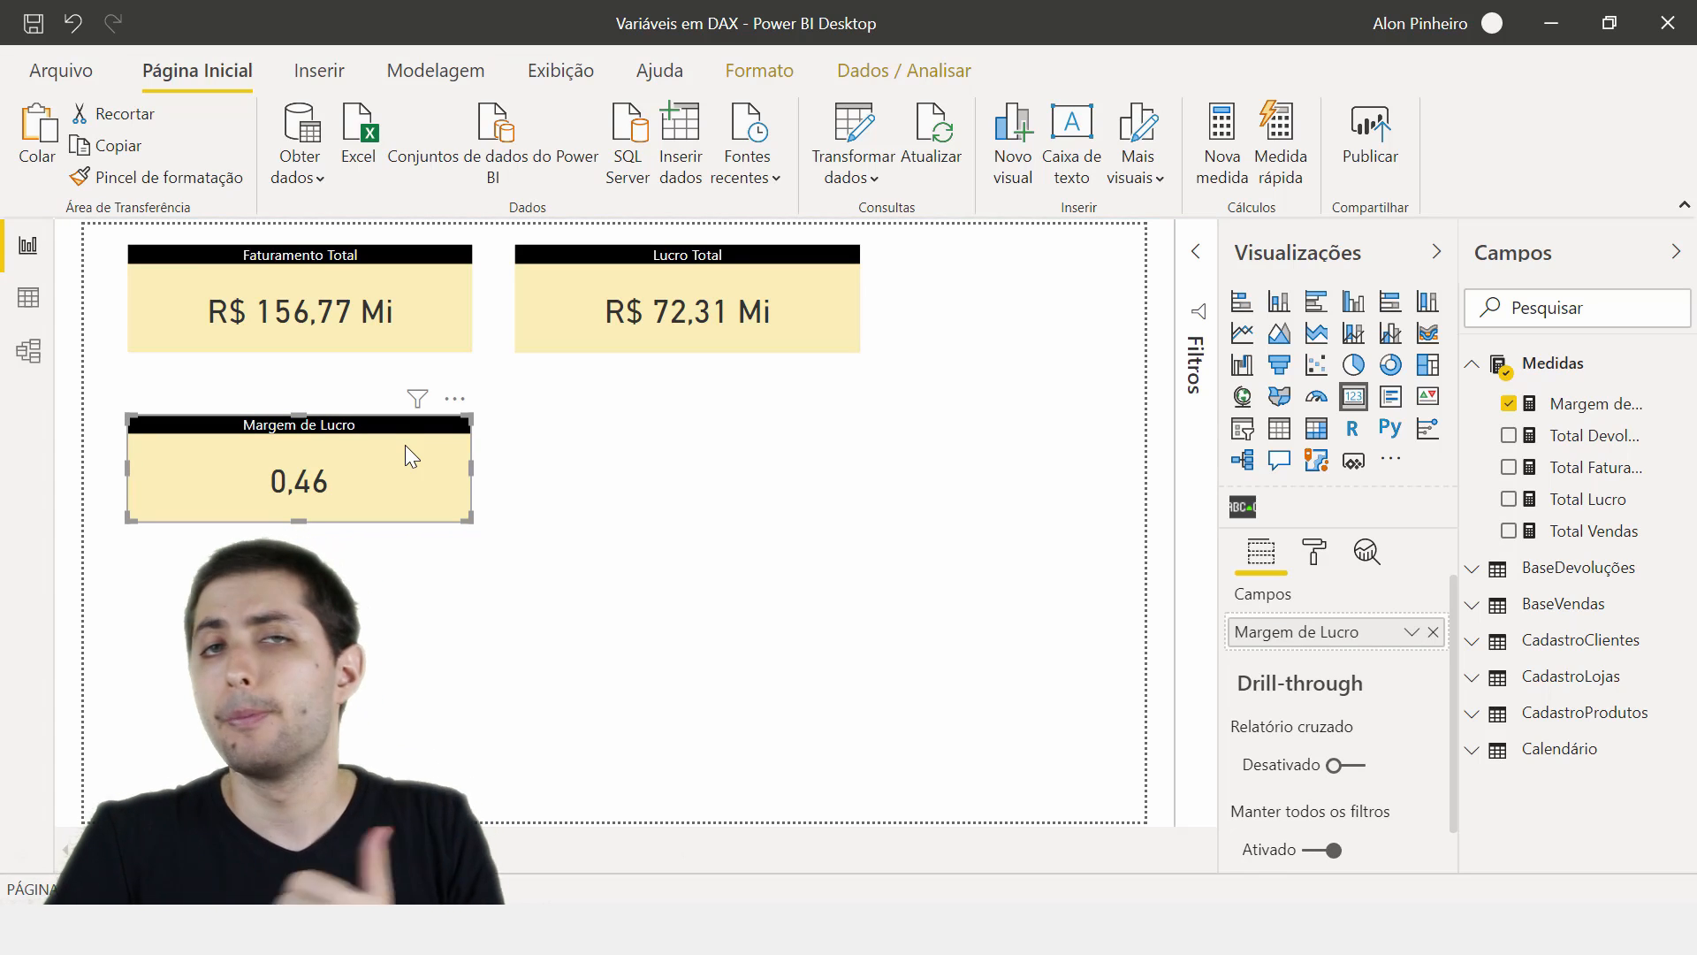
{"action": "left_click", "coordinate": [381, 313]}
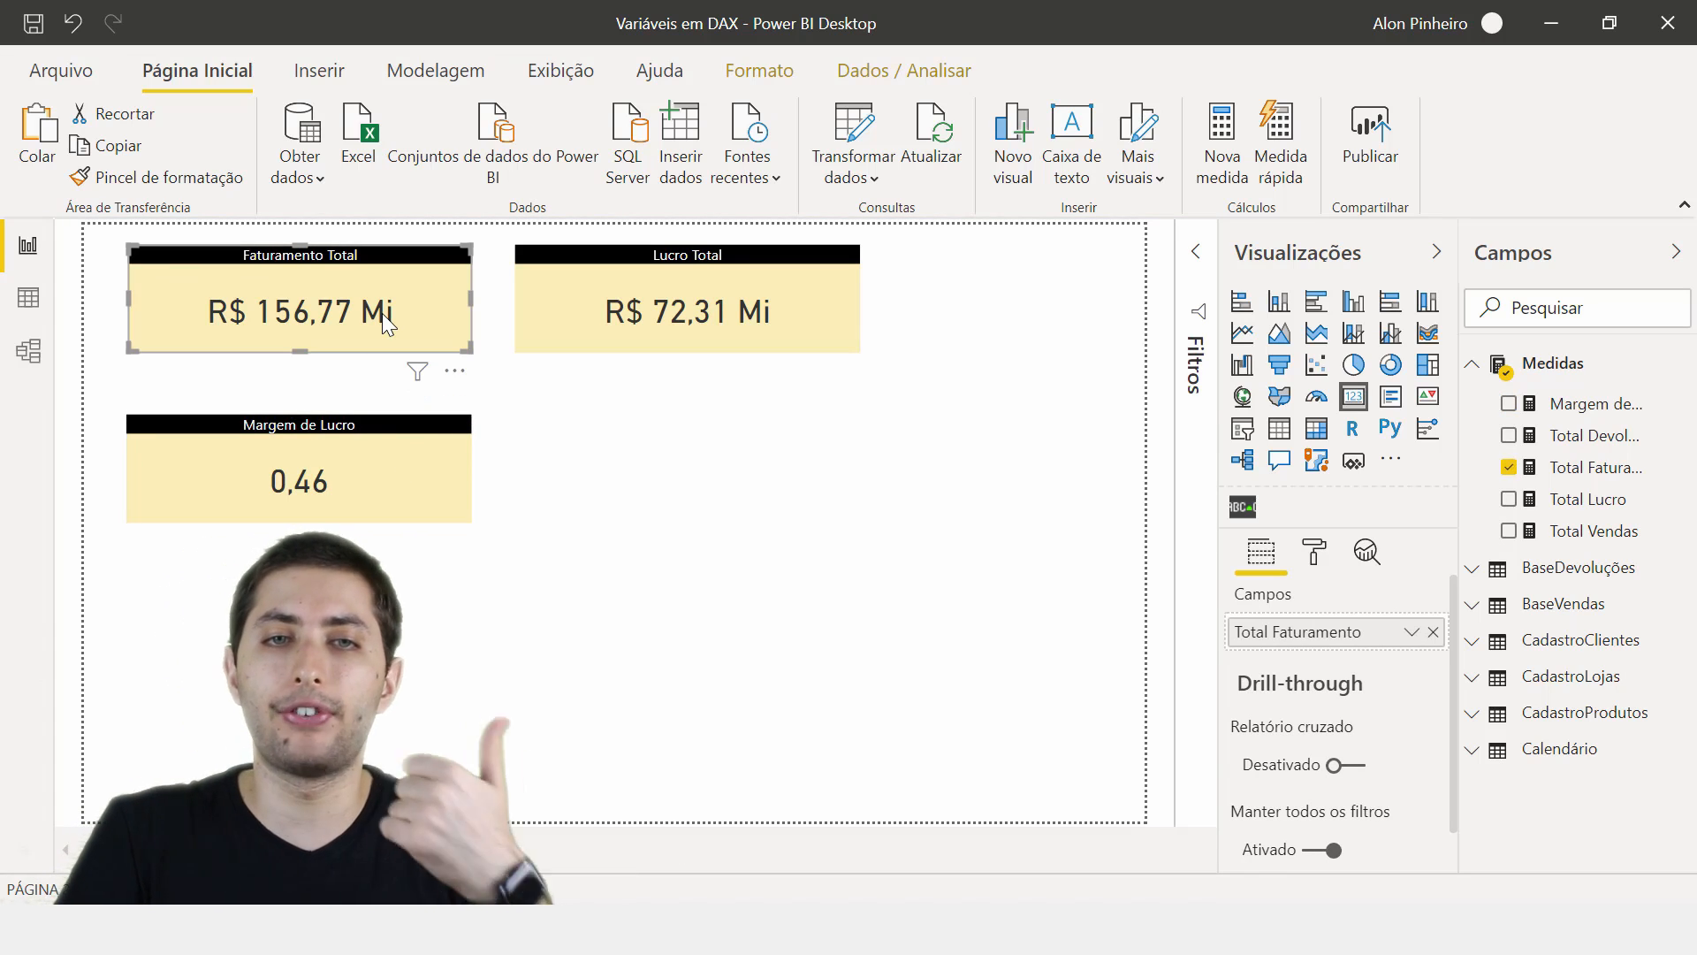
{"action": "left_click", "coordinate": [714, 269]}
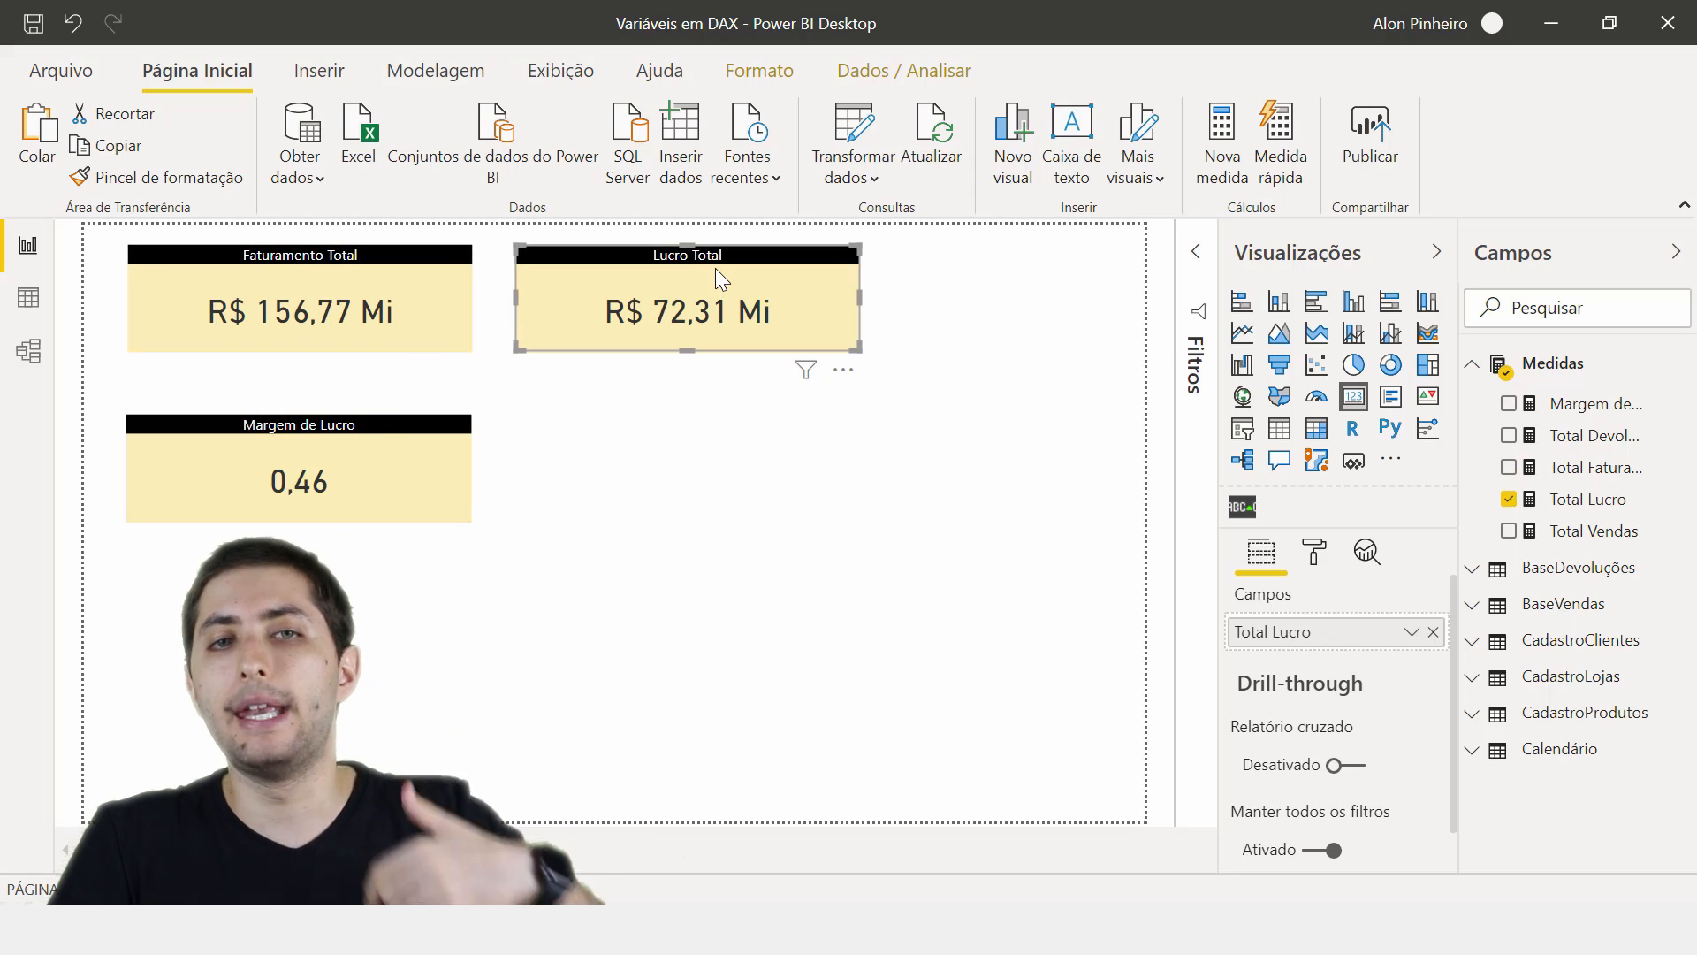
{"action": "left_click", "coordinate": [327, 497]}
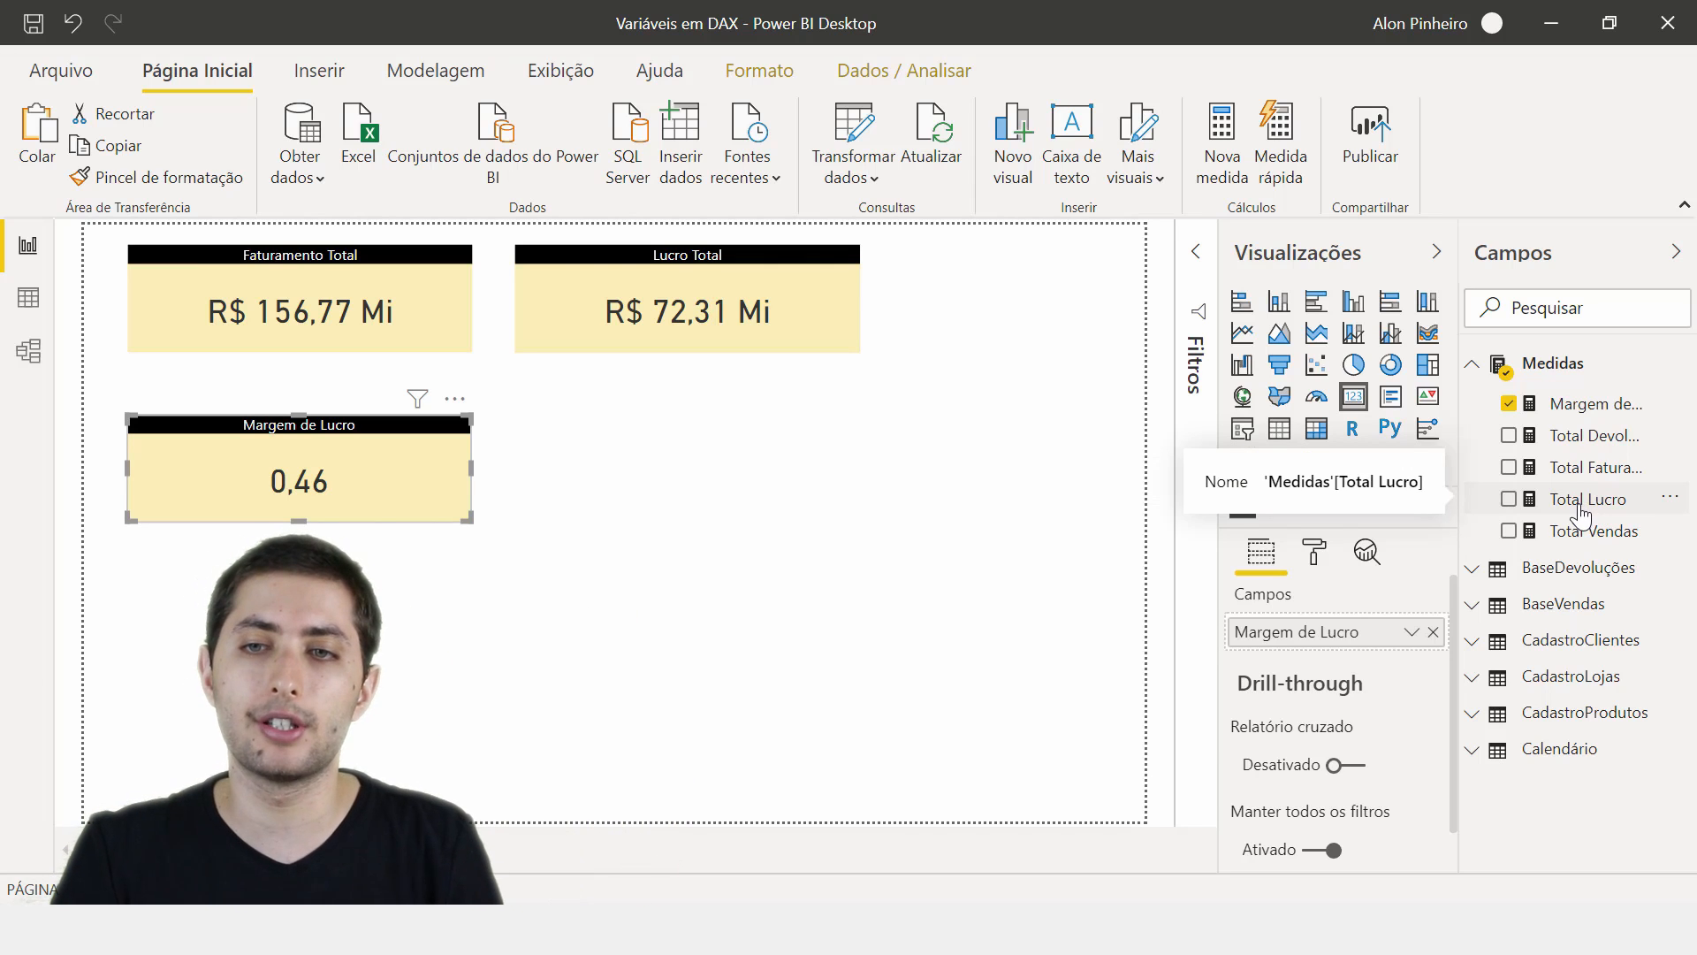
- Widen the field list to fit the full measure names and examine the two measures referenced in the Margem de Lucro formula
{"action": "left_click_drag", "start_coordinate": [1457, 509], "coordinate": [1407, 512]}
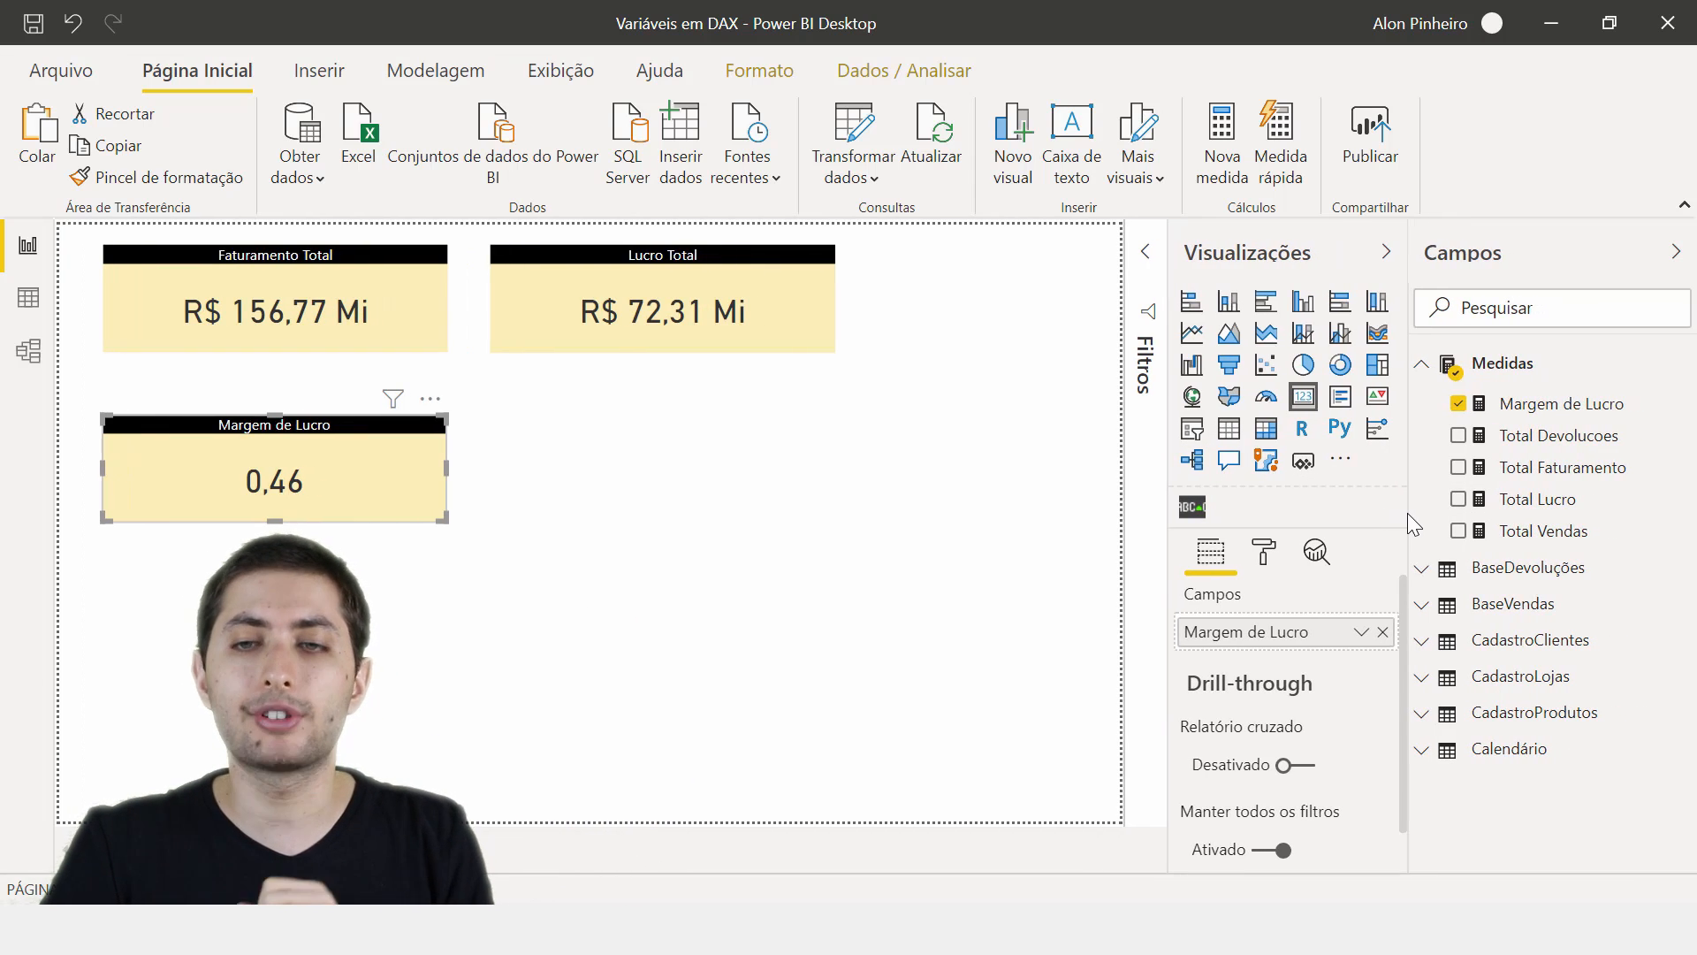
{"action": "left_click", "coordinate": [337, 305]}
{"action": "left_click", "coordinate": [617, 288]}
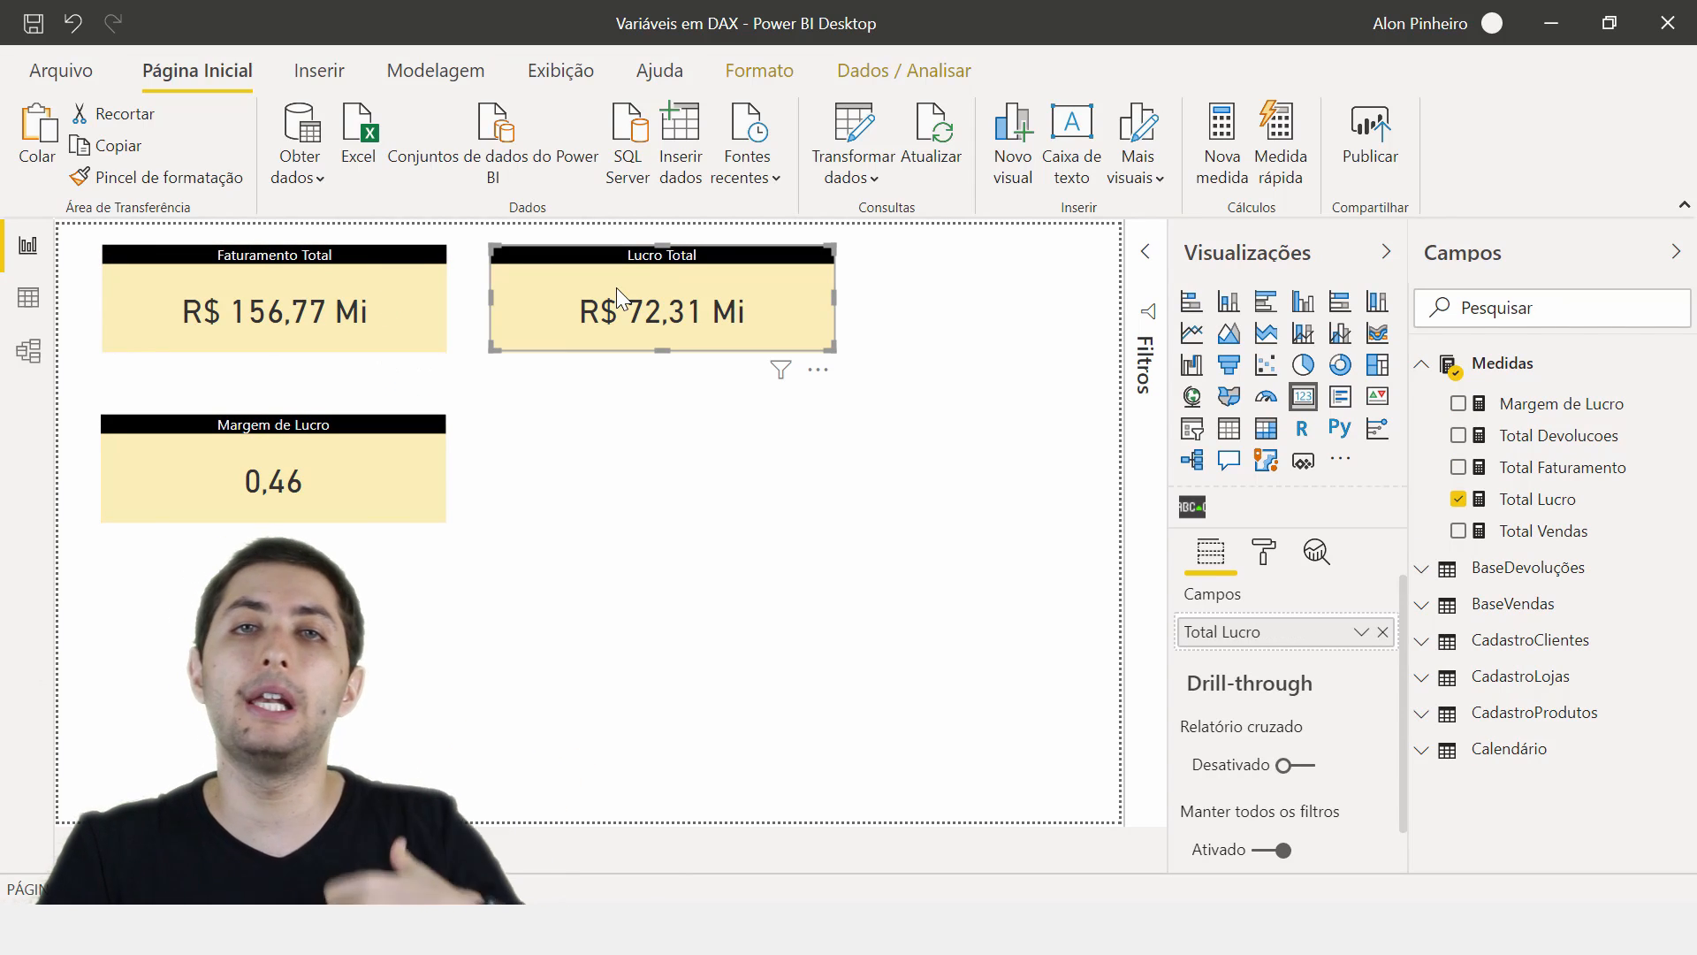
{"action": "left_click", "coordinate": [173, 486]}
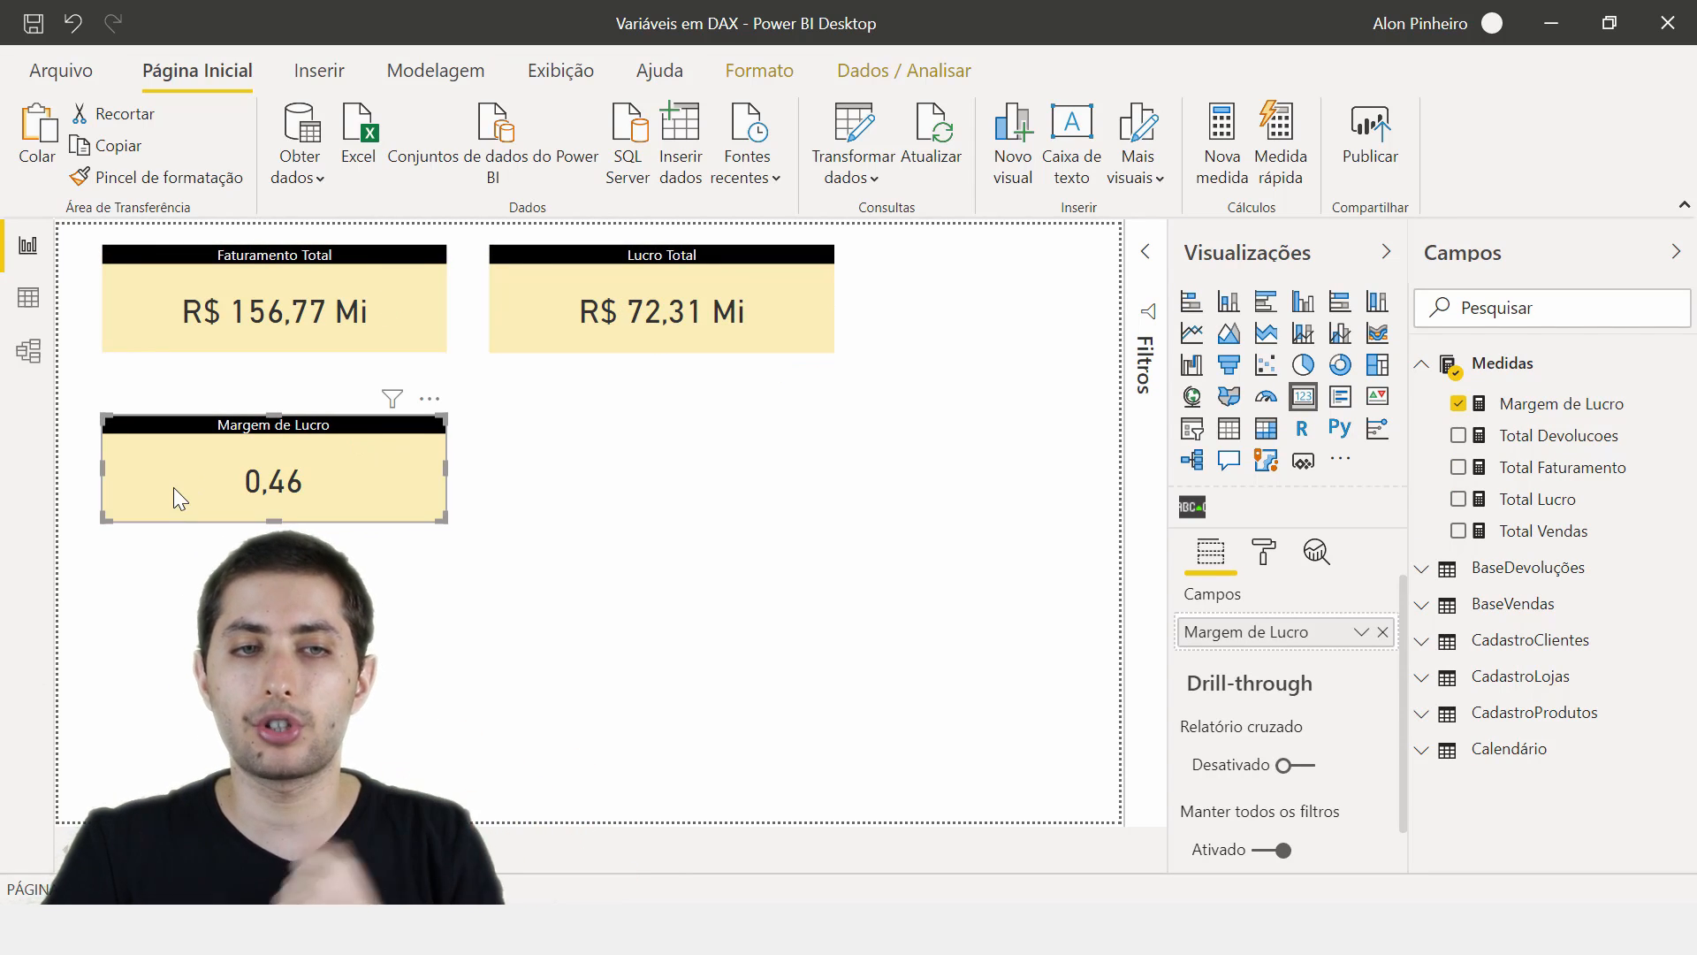
{"action": "left_click", "coordinate": [1557, 406]}
{"action": "left_click_drag", "start_coordinate": [497, 252], "coordinate": [1046, 255]}
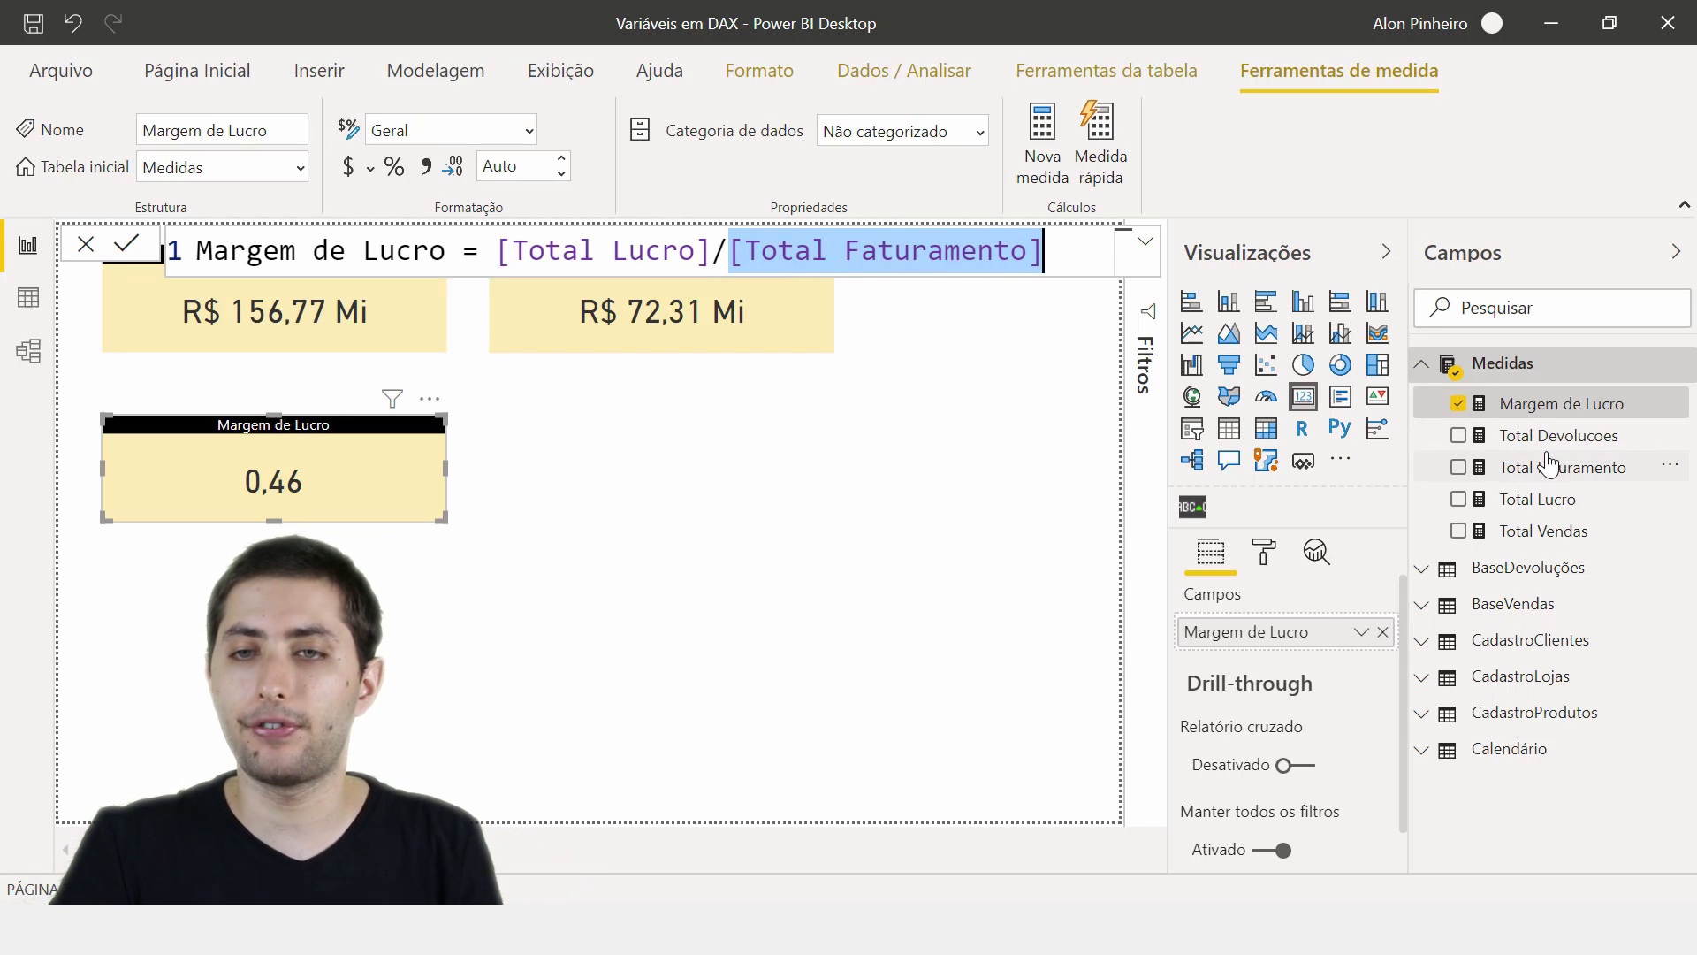
- Replace [Total Lucro] in the Margem de Lucro formula with the SUMX expression copied from the Total Lucro measure and commit it
{"action": "left_click", "coordinate": [1575, 511]}
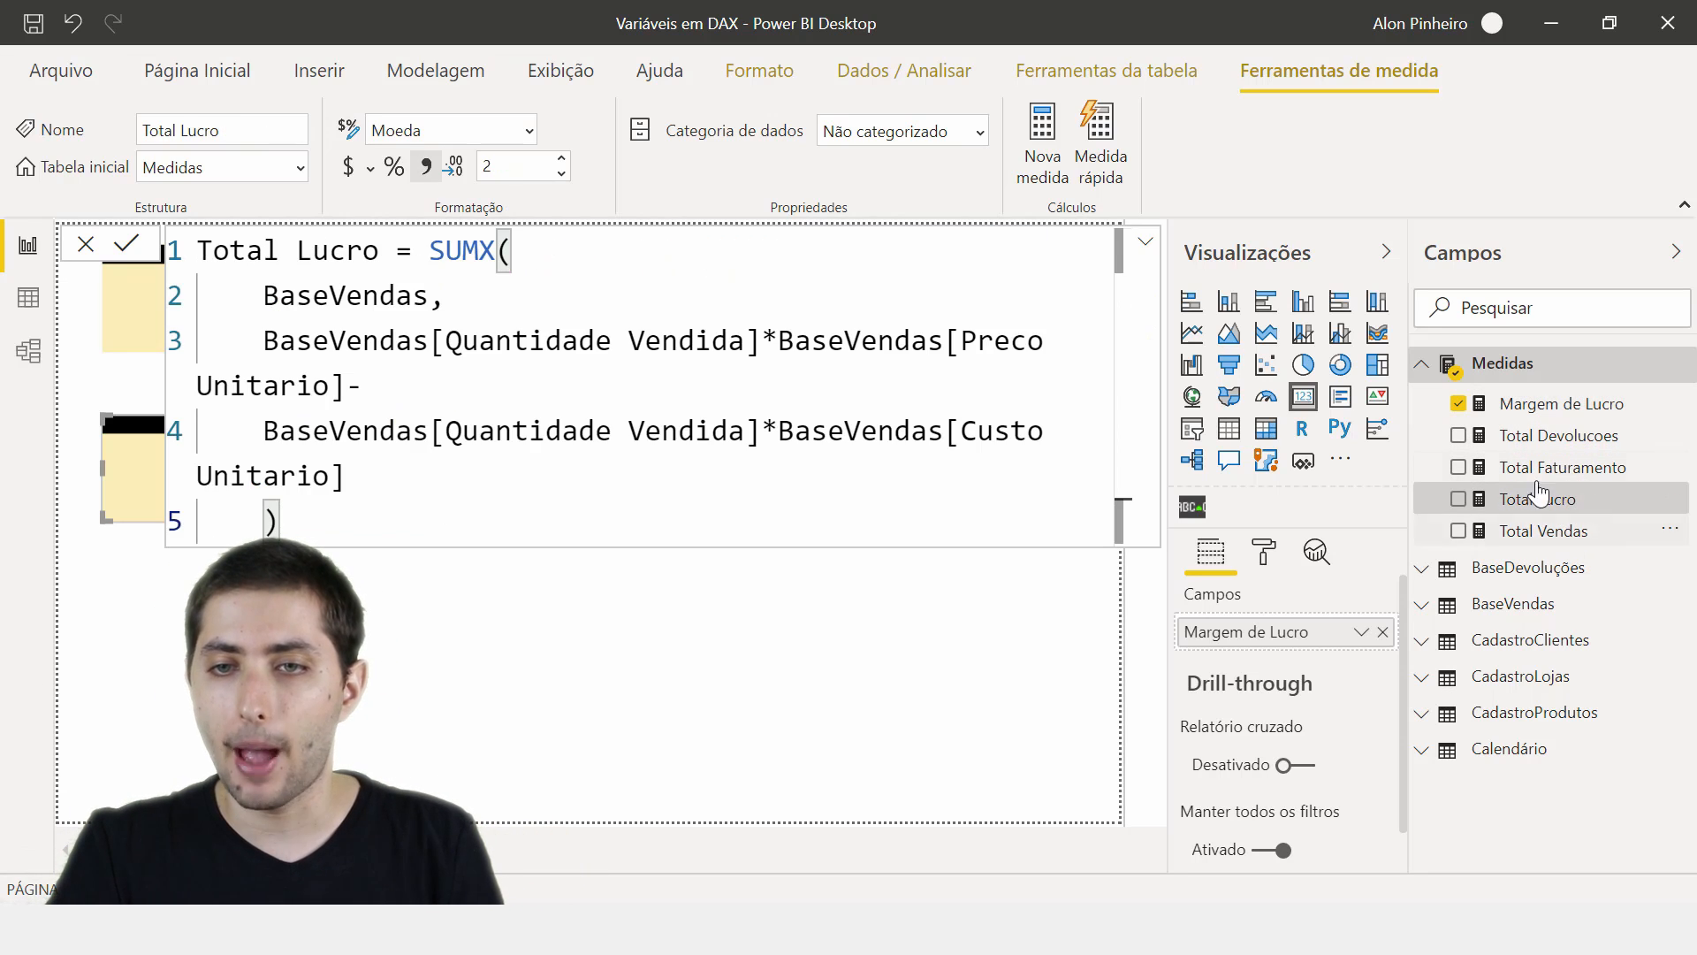
{"action": "left_click_drag", "start_coordinate": [503, 494], "coordinate": [430, 255]}
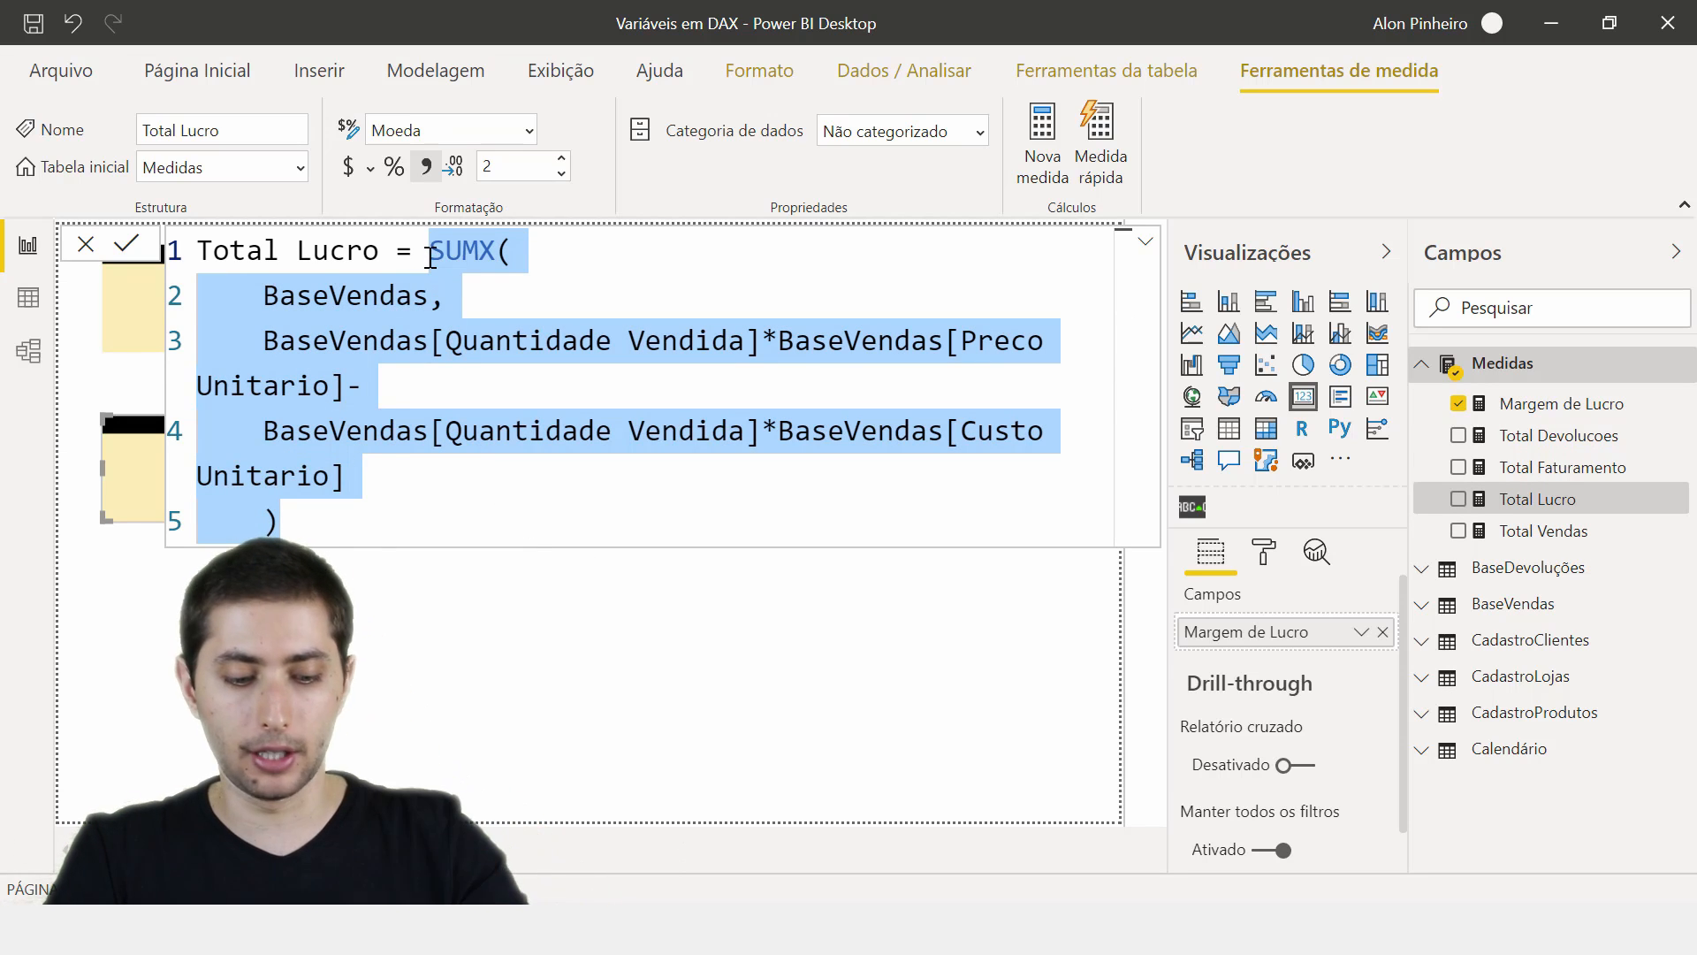
{"action": "key", "text": "ctrl+c"}
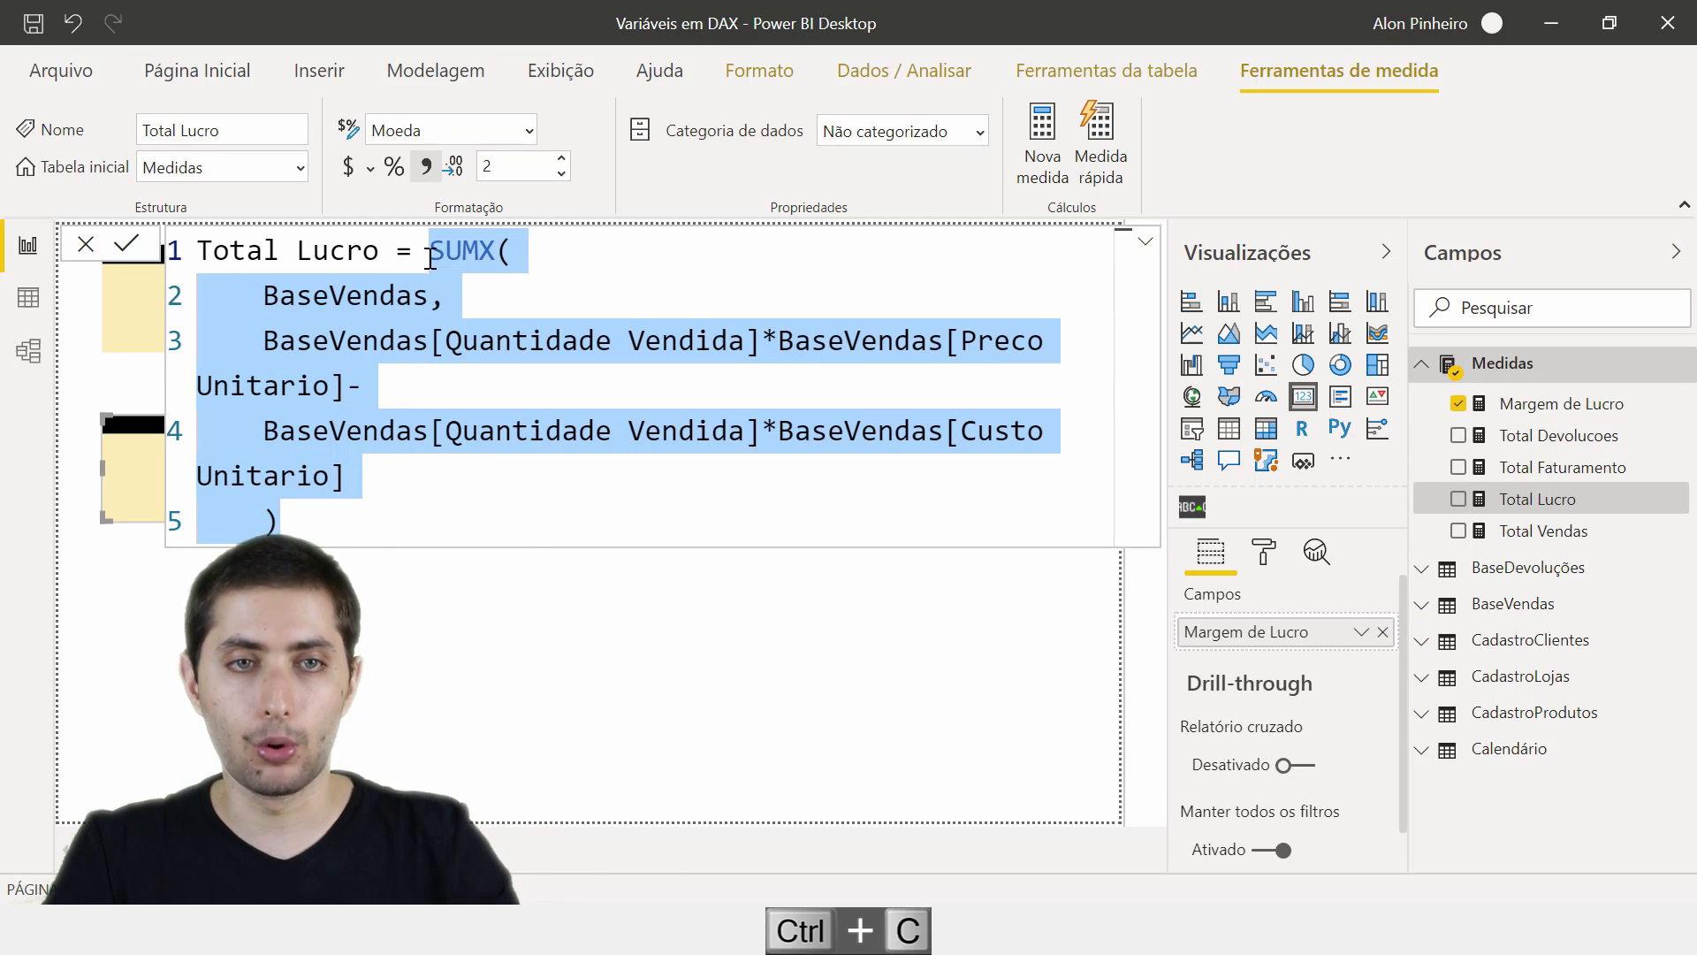
{"action": "left_click", "coordinate": [1542, 409]}
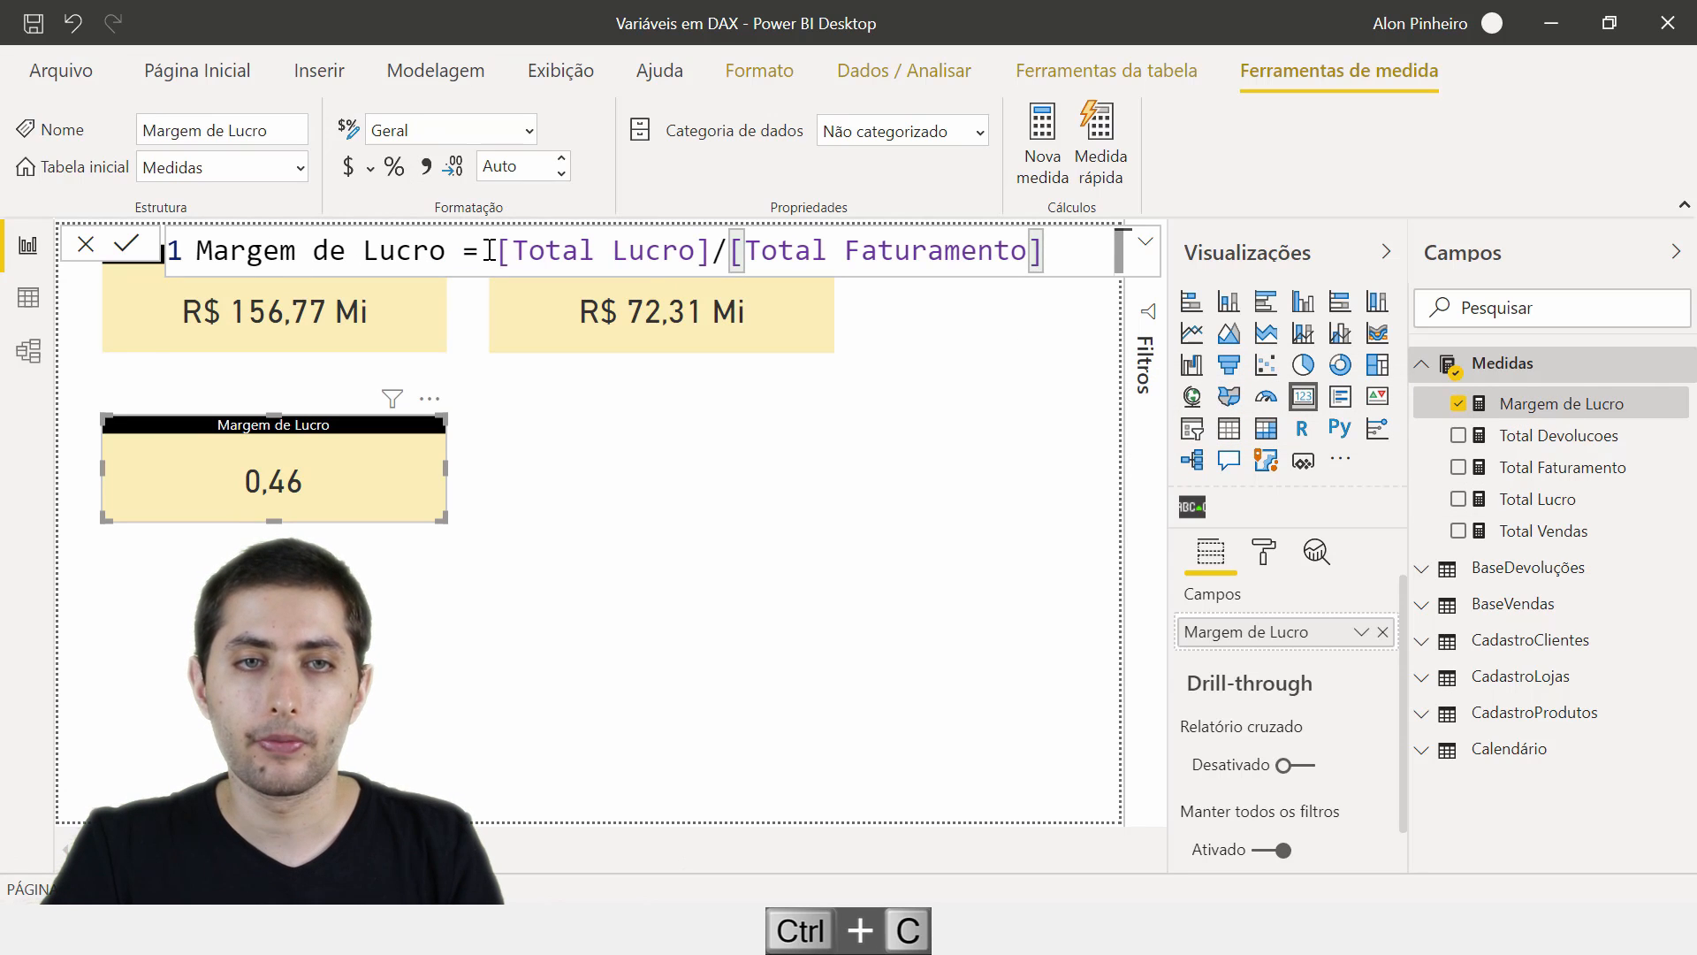
{"action": "left_click_drag", "start_coordinate": [622, 237], "coordinate": [715, 237]}
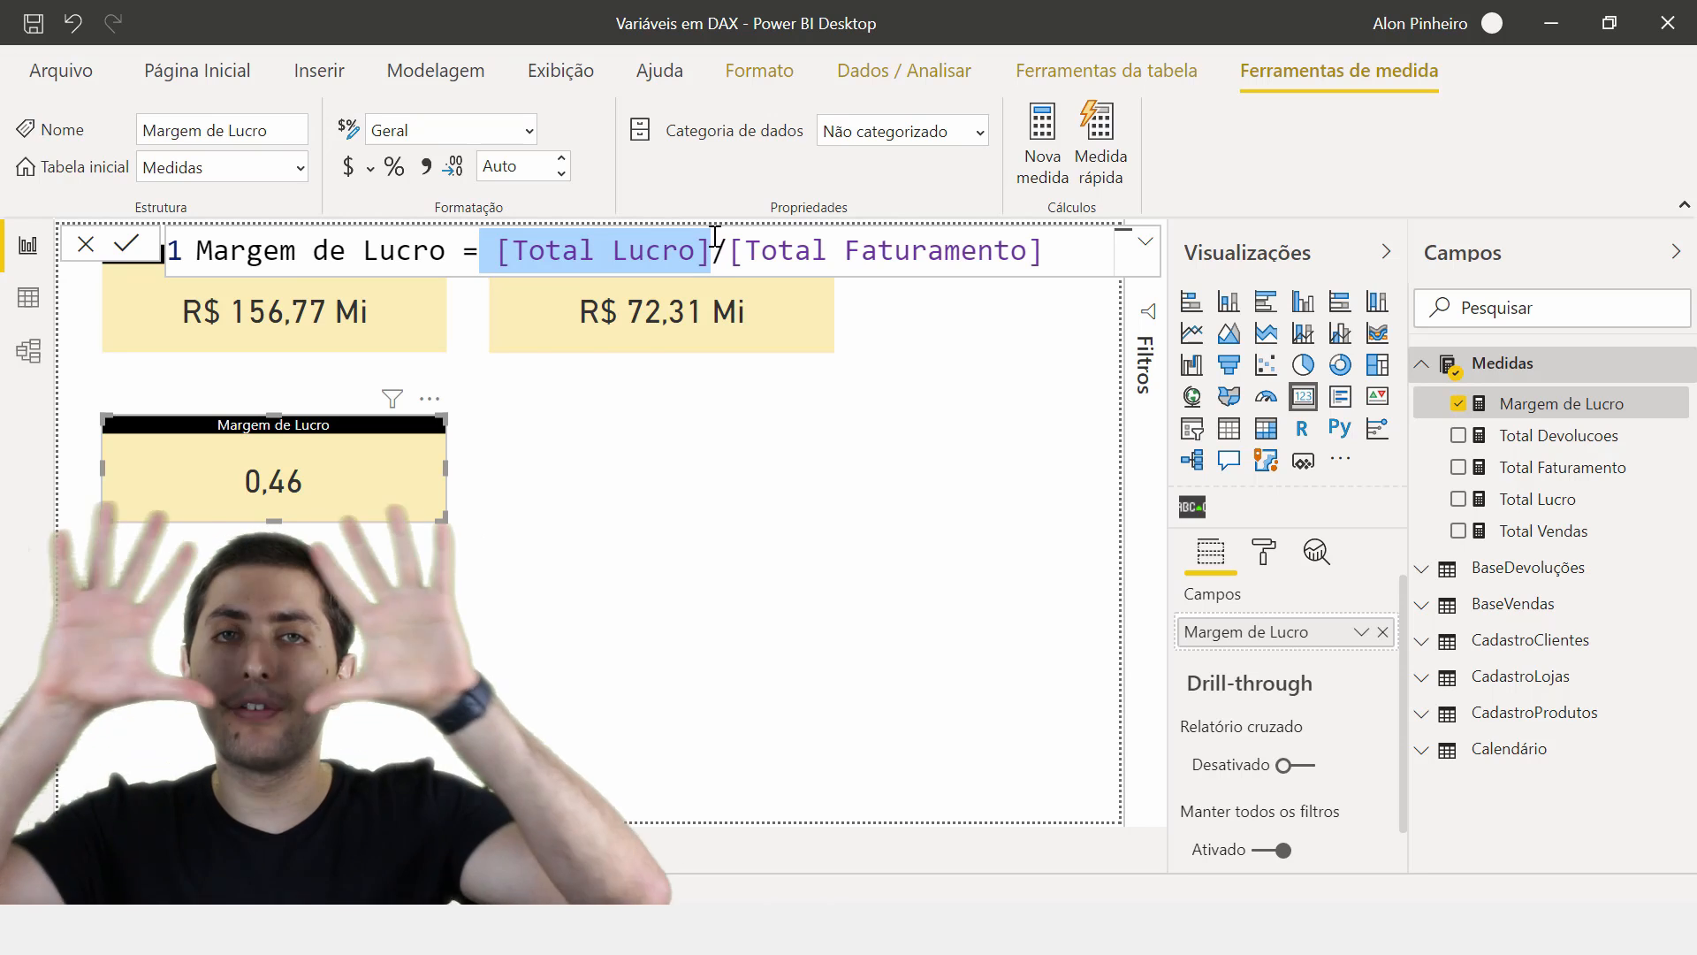
{"action": "key", "text": "ctrl+v"}
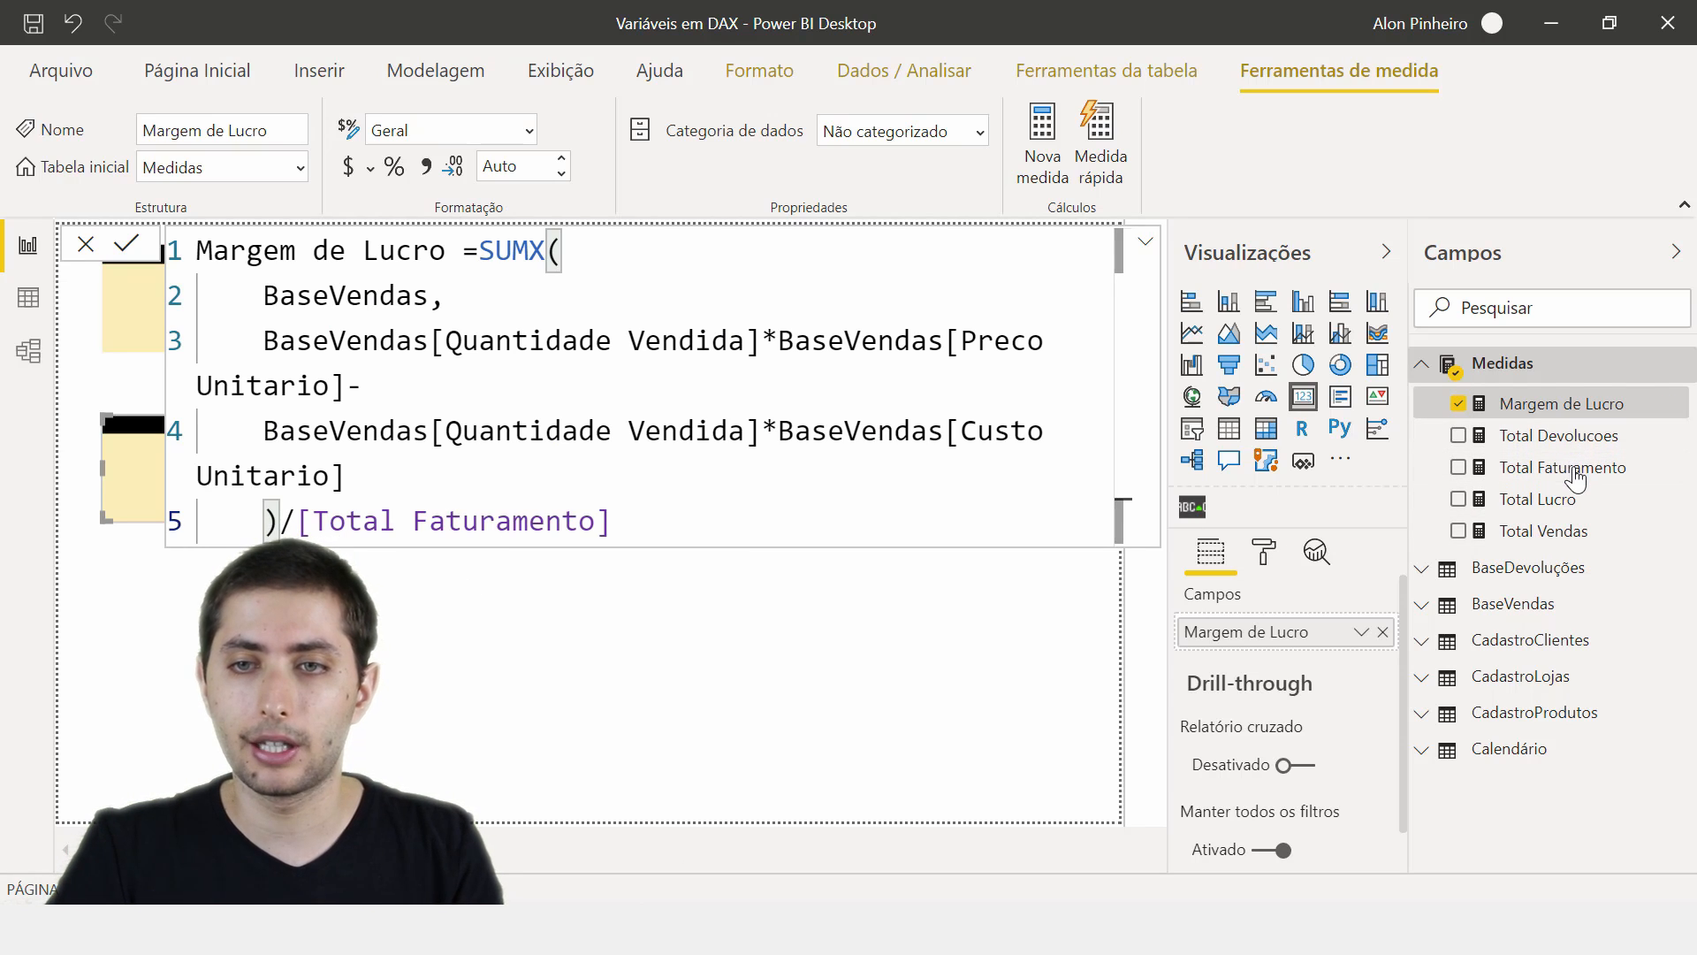
{"action": "key", "text": "Return"}
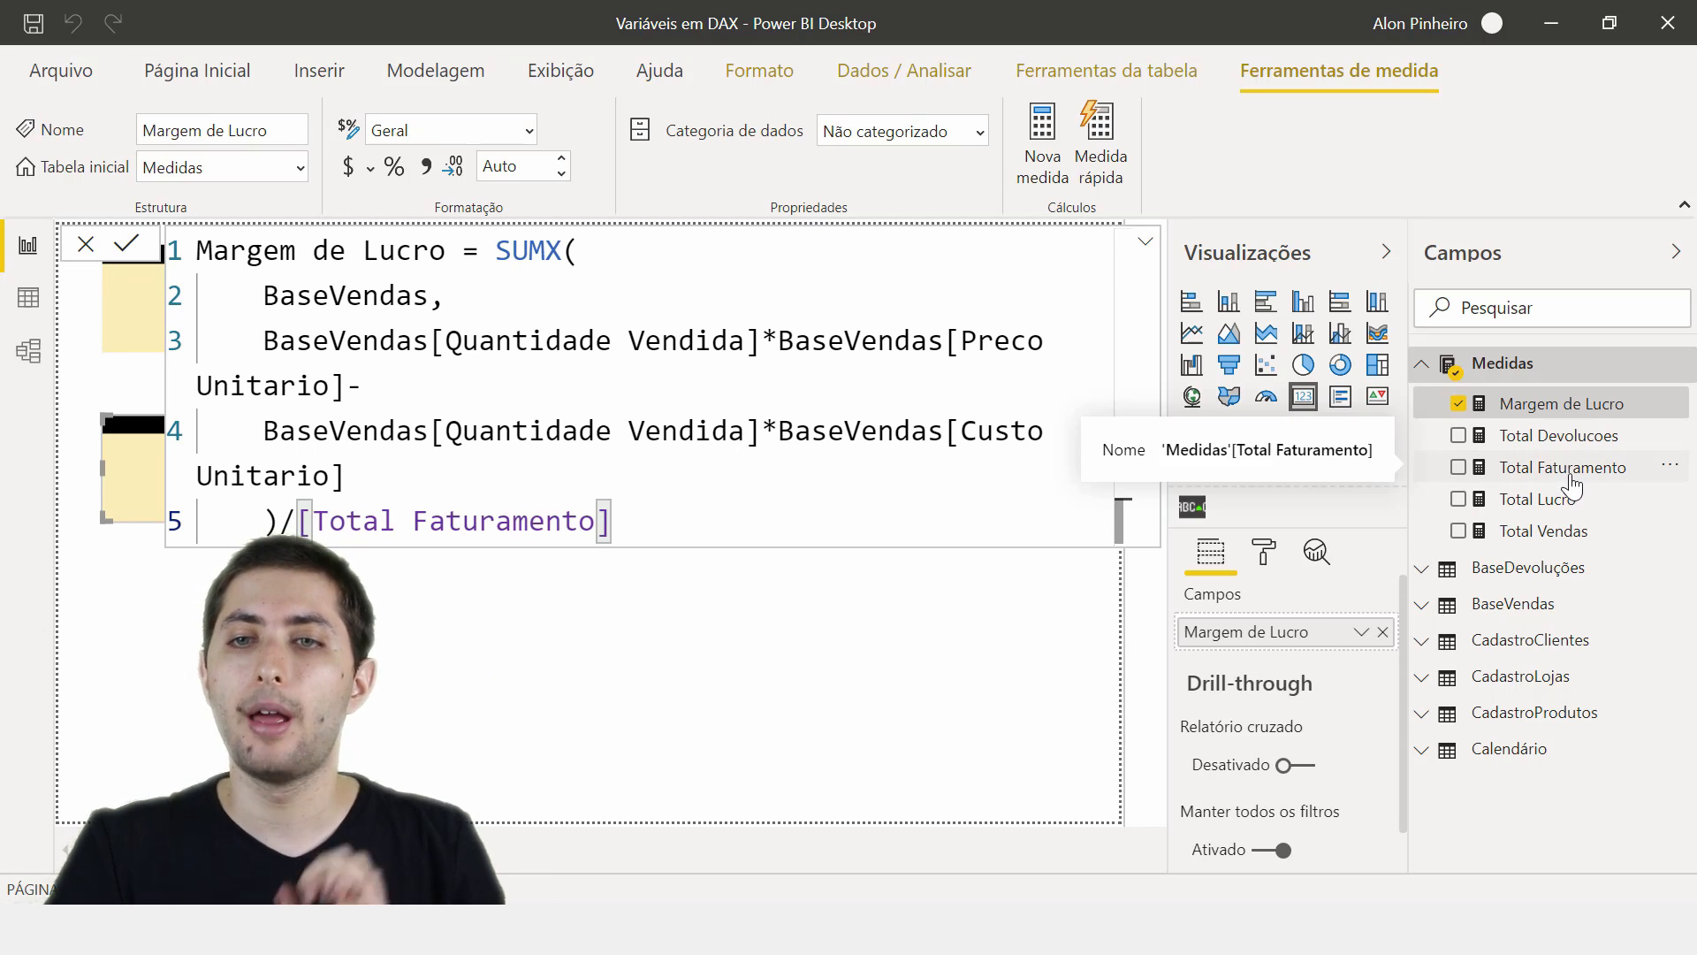
- Replace [Total Faturamento] in the Margem de Lucro formula with the SUMX expression from the Total Faturamento measure and review both parts of the division
{"action": "left_click", "coordinate": [1565, 466]}
{"action": "left_click_drag", "start_coordinate": [511, 422], "coordinate": [543, 256]}
{"action": "key", "text": "ctrl+c"}
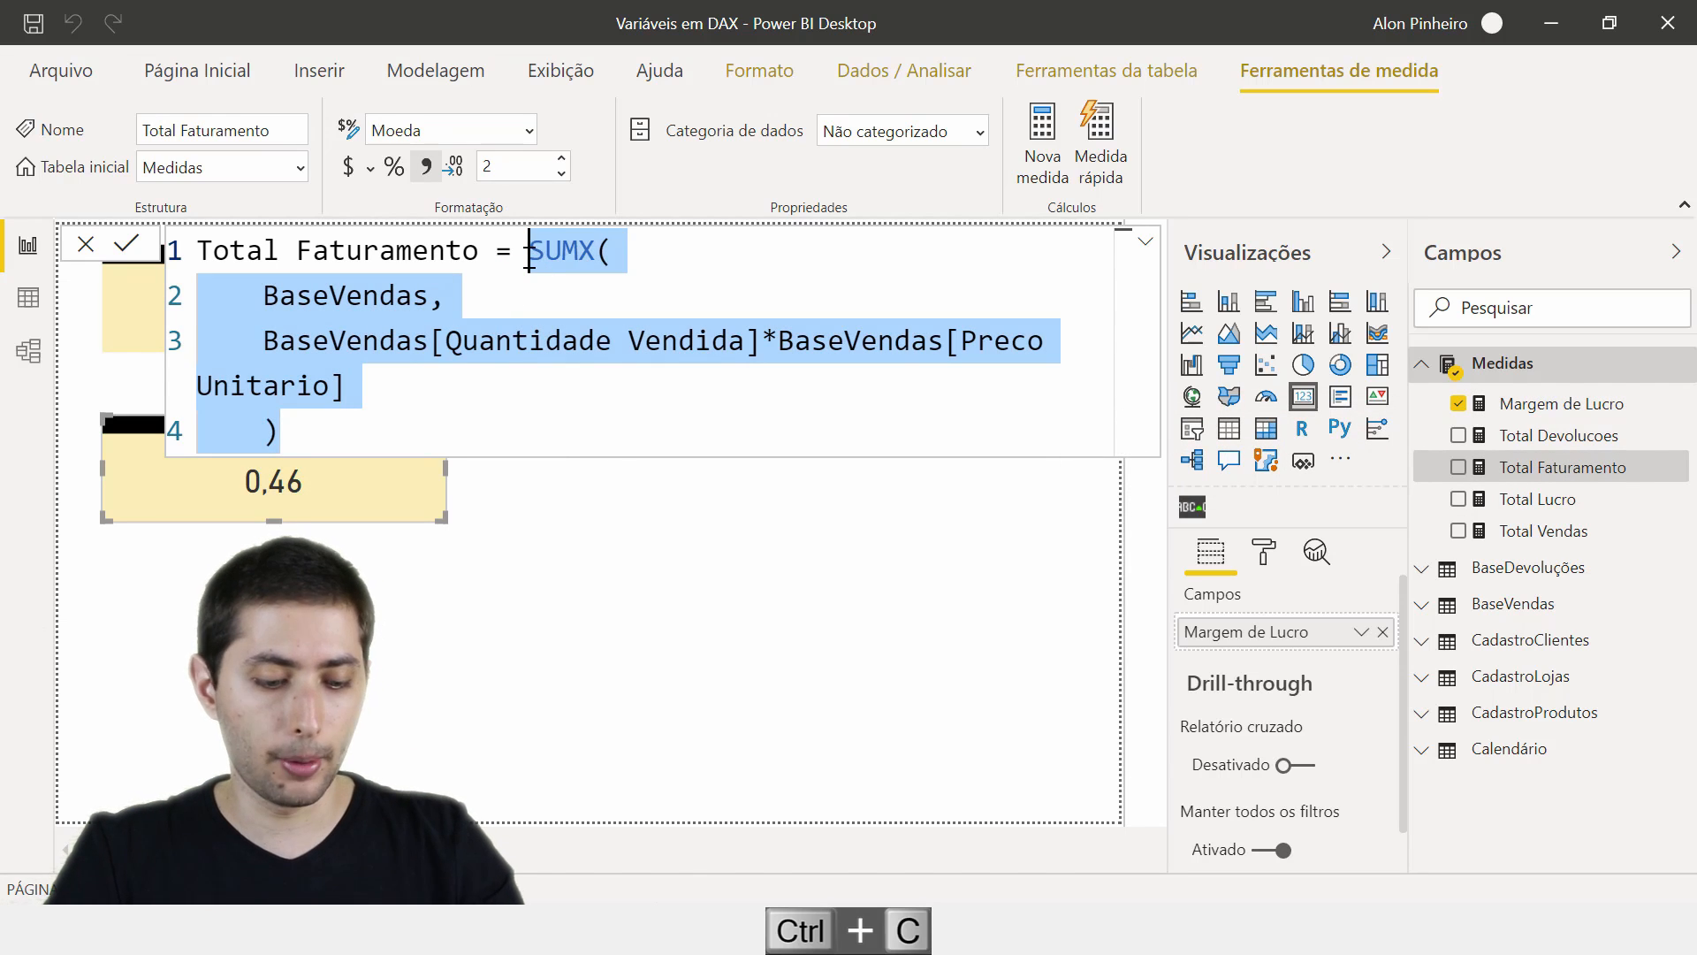
{"action": "left_click", "coordinate": [1579, 405]}
{"action": "left_click_drag", "start_coordinate": [649, 520], "coordinate": [318, 529]}
{"action": "key", "text": "ctrl+v"}
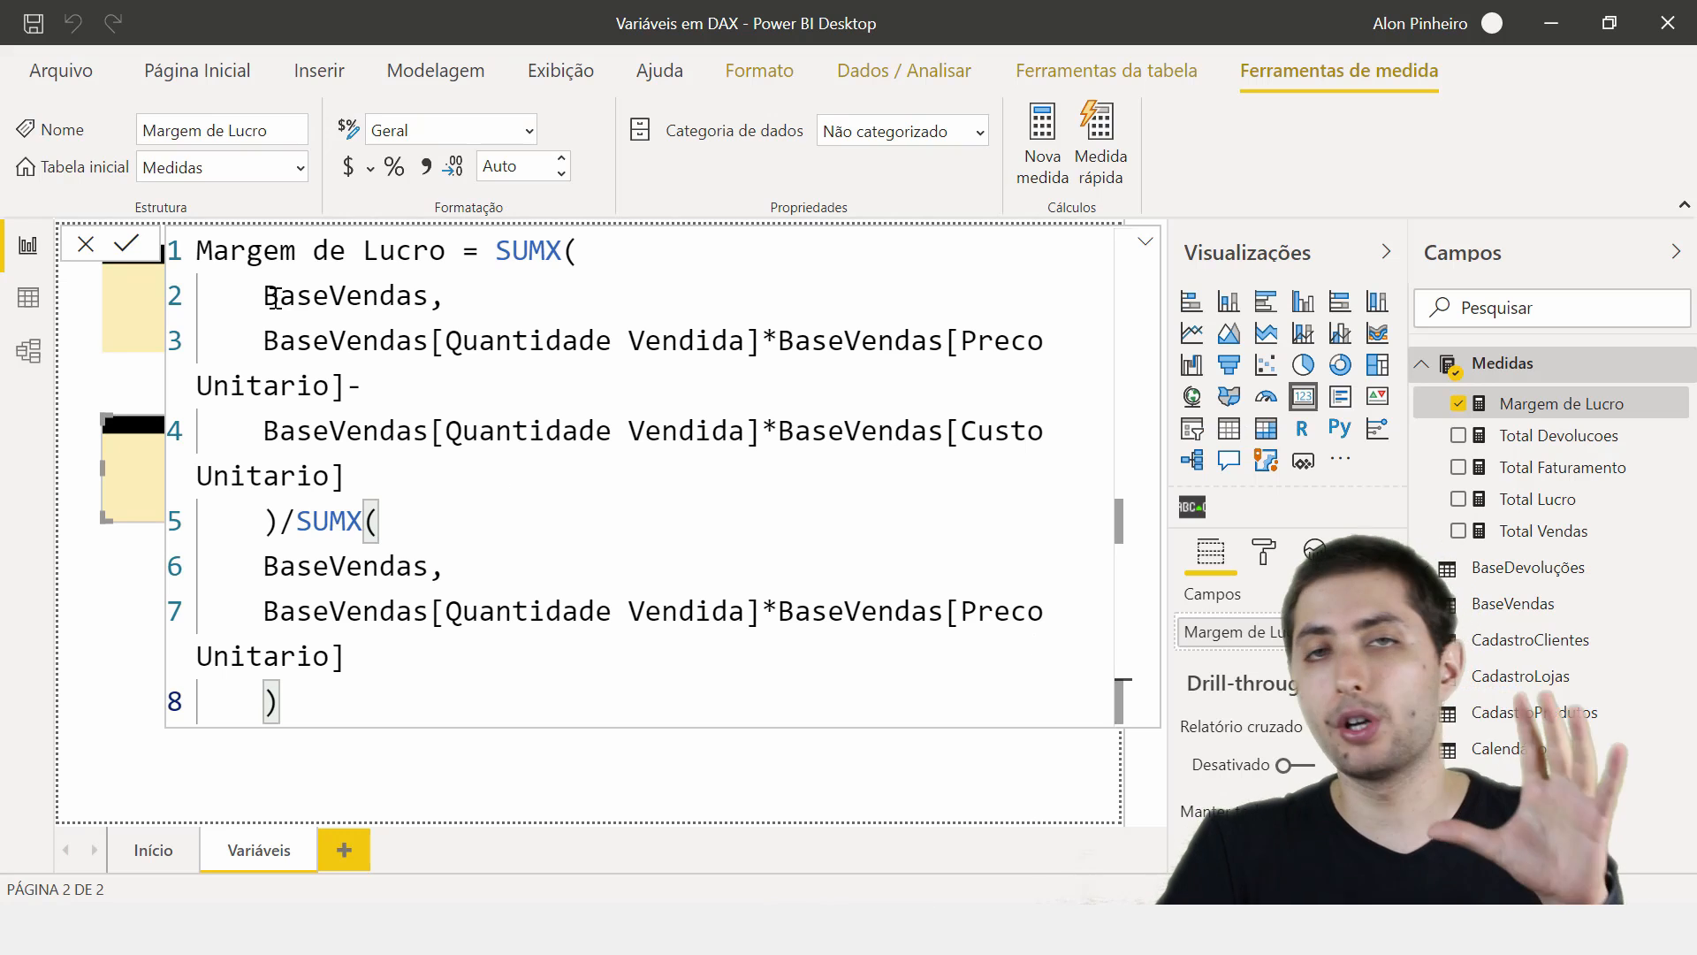
{"action": "left_click_drag", "start_coordinate": [496, 251], "coordinate": [580, 492]}
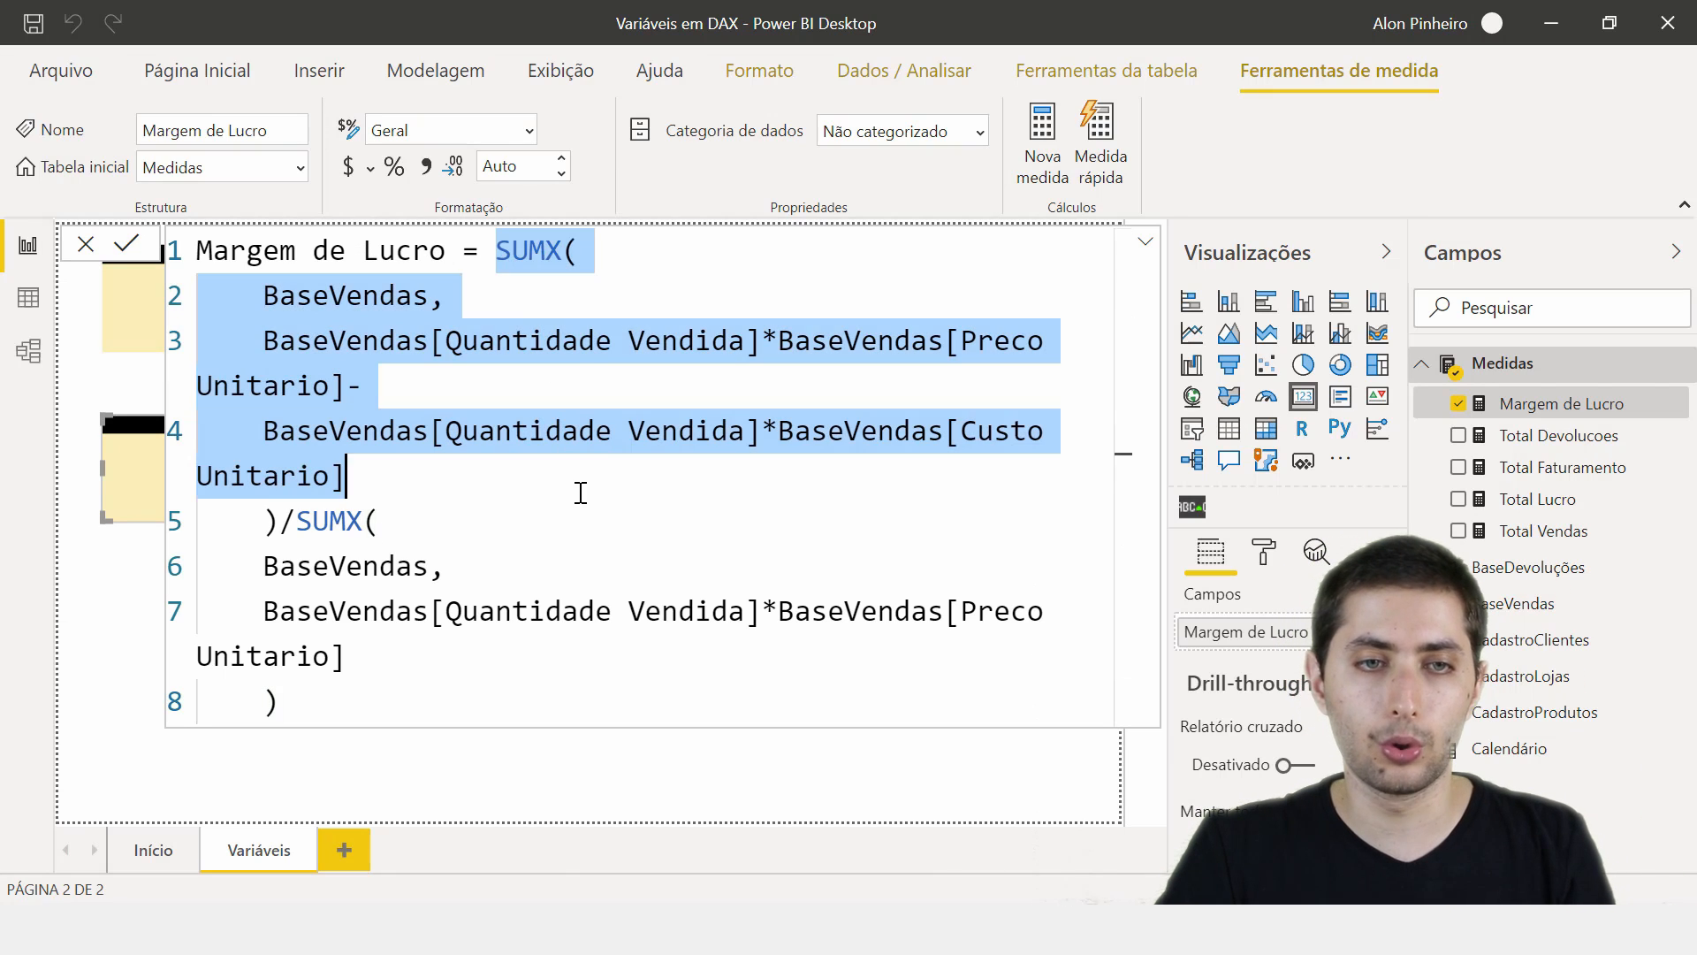
{"action": "left_click_drag", "start_coordinate": [293, 520], "coordinate": [406, 701]}
{"action": "left_click", "coordinate": [408, 705]}
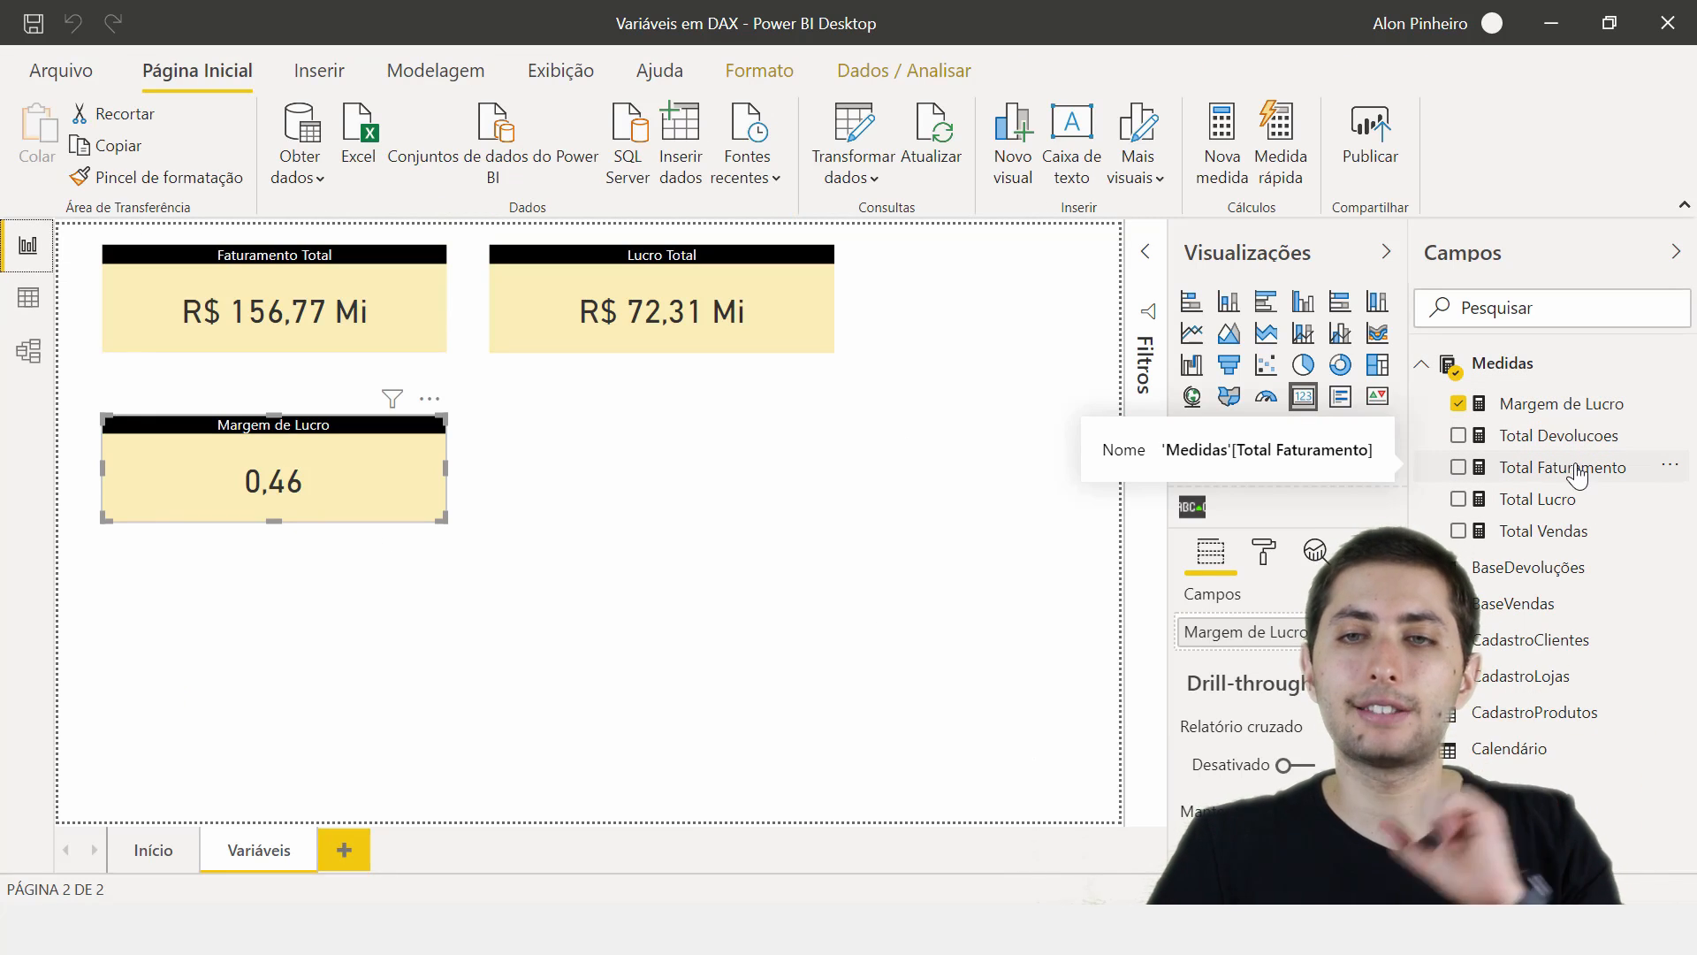
- Delete the Total Faturamento and Total Lucro measures from the Medidas table
{"action": "left_click", "coordinate": [1667, 468]}
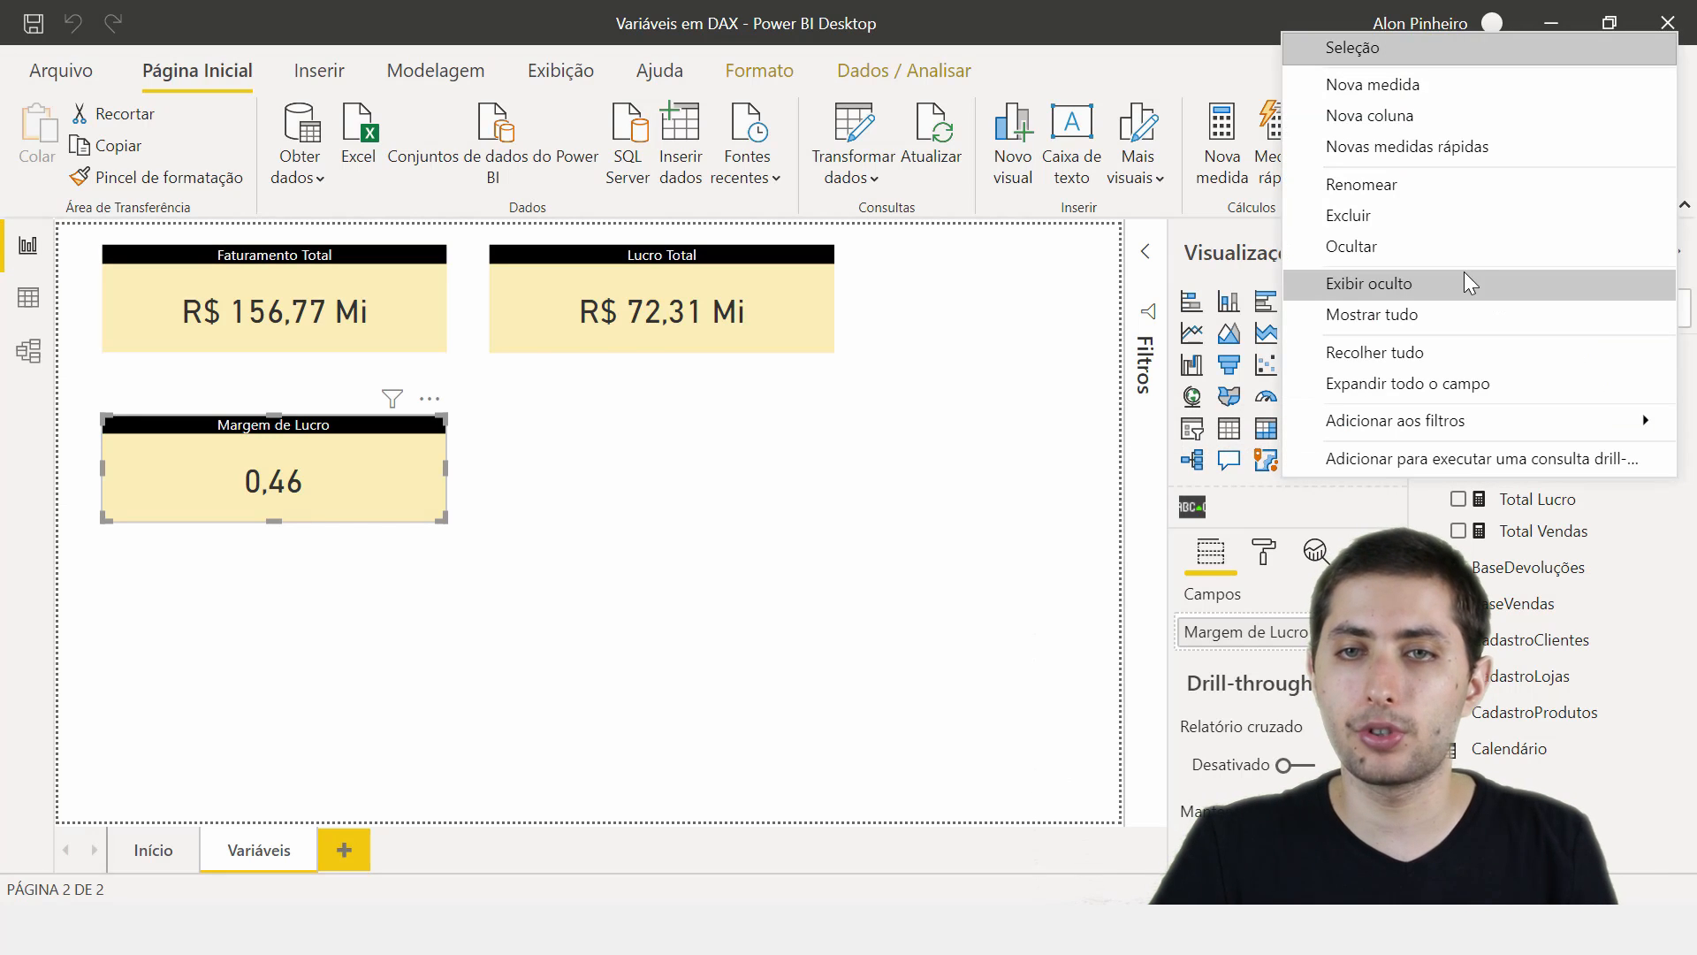
{"action": "left_click", "coordinate": [1430, 219]}
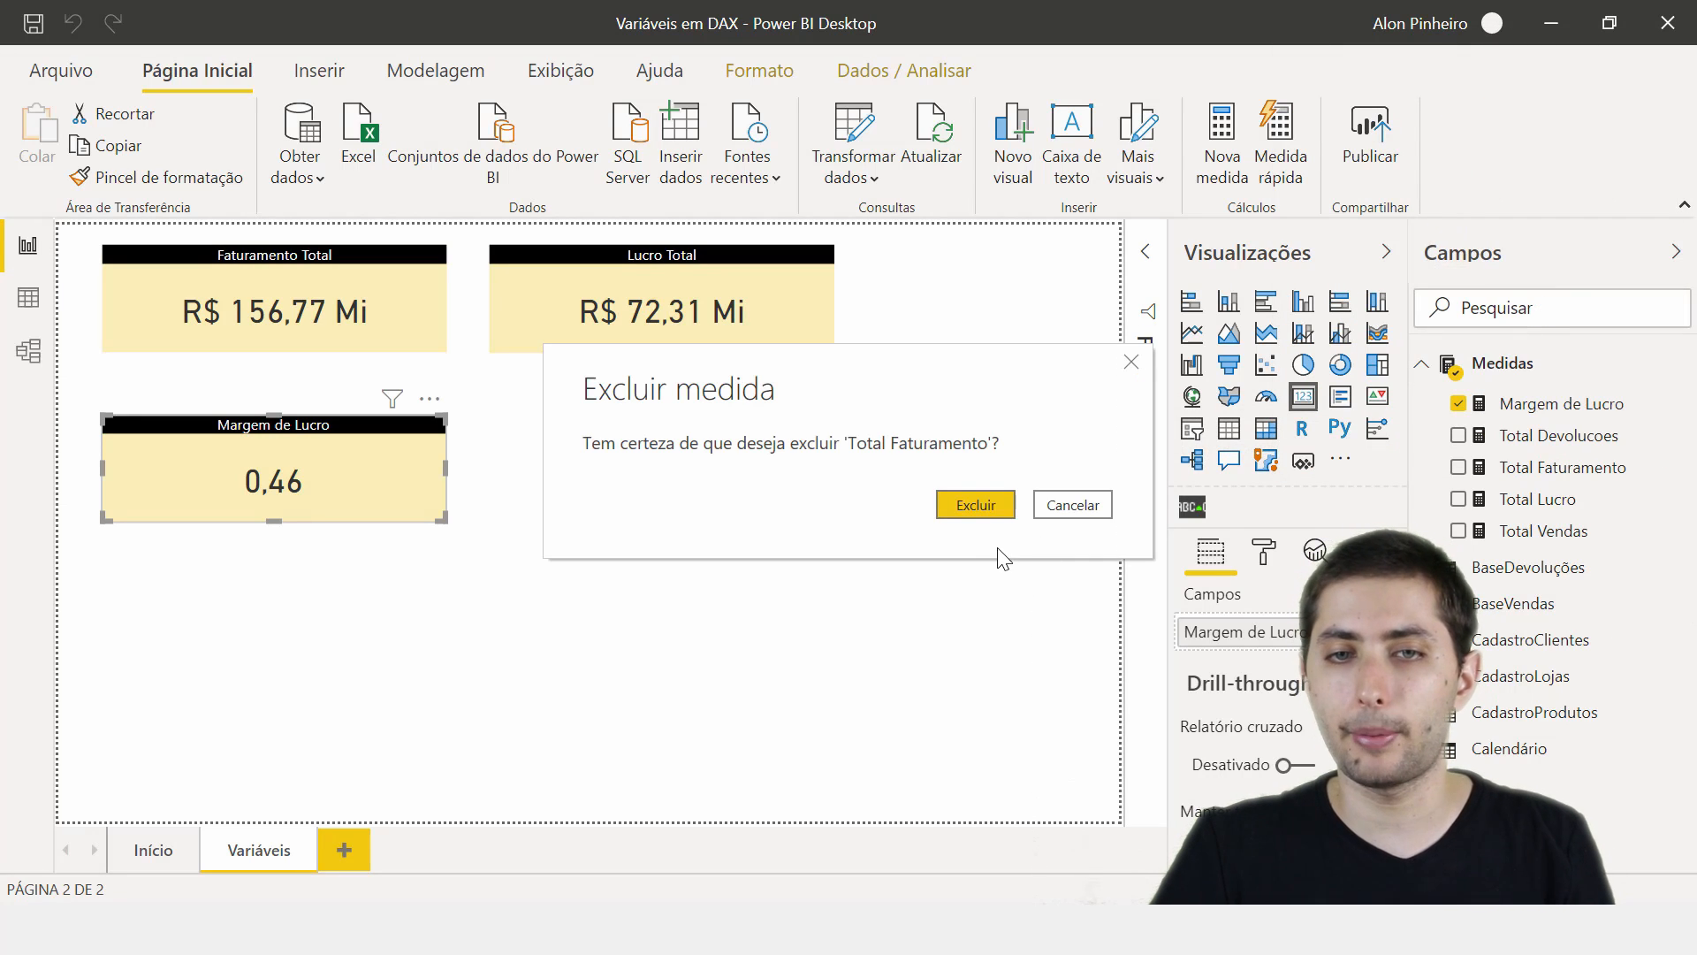
{"action": "left_click", "coordinate": [978, 501]}
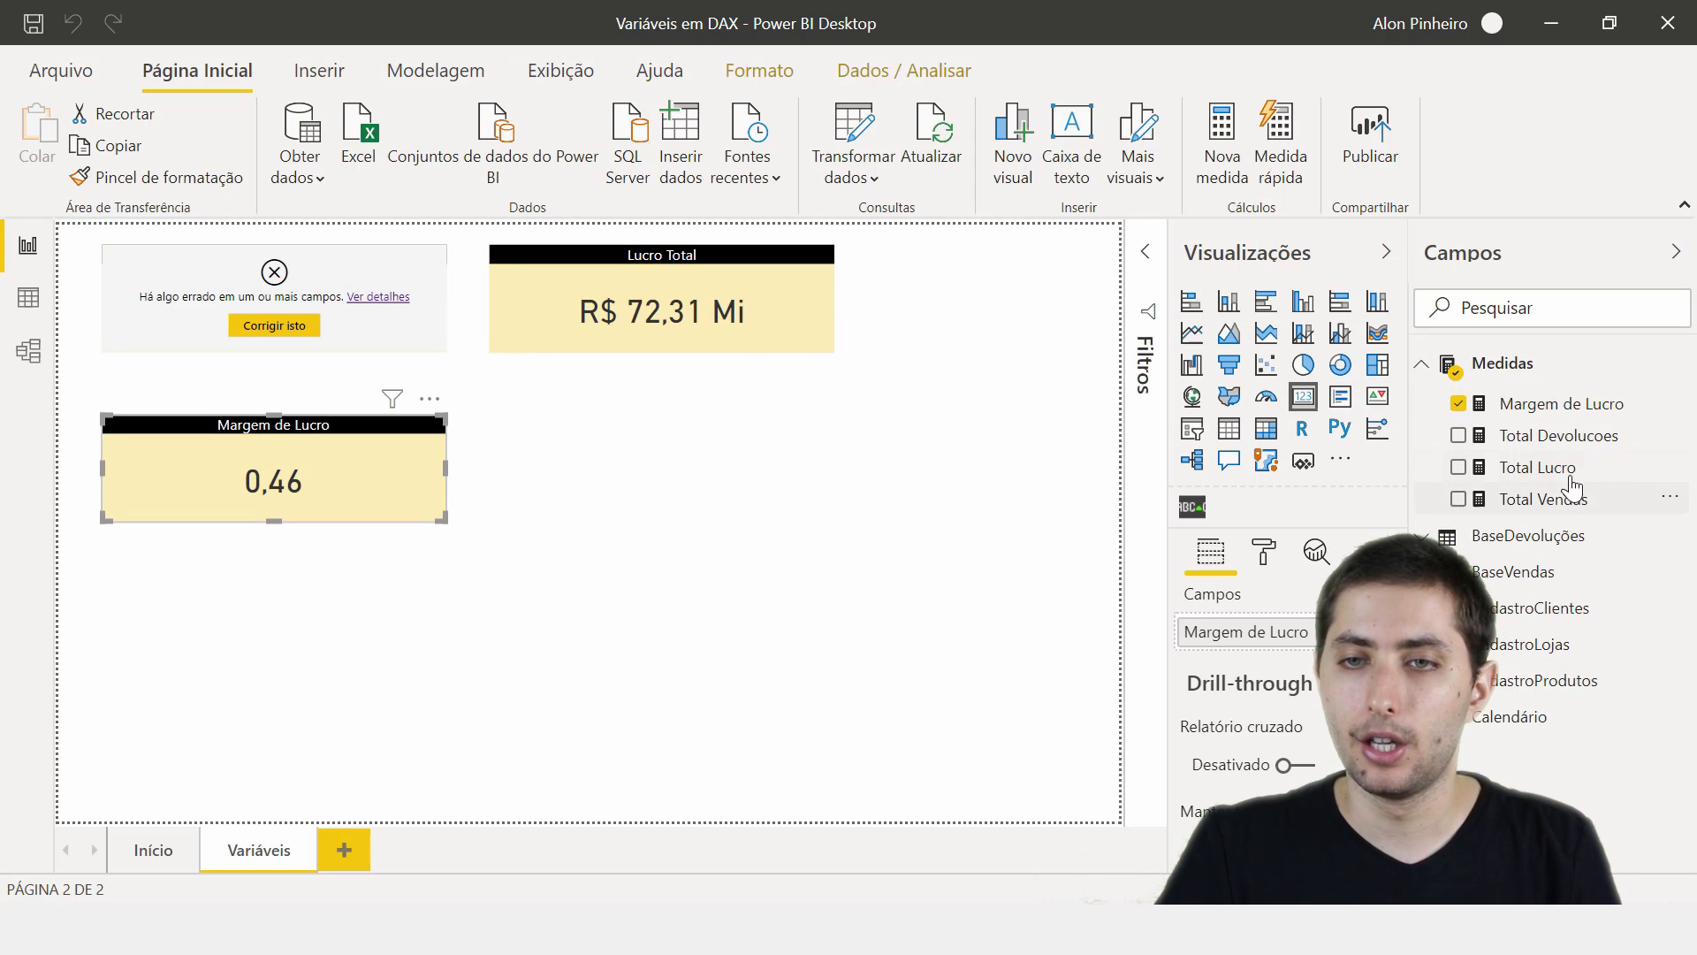
{"action": "left_click", "coordinate": [1670, 468]}
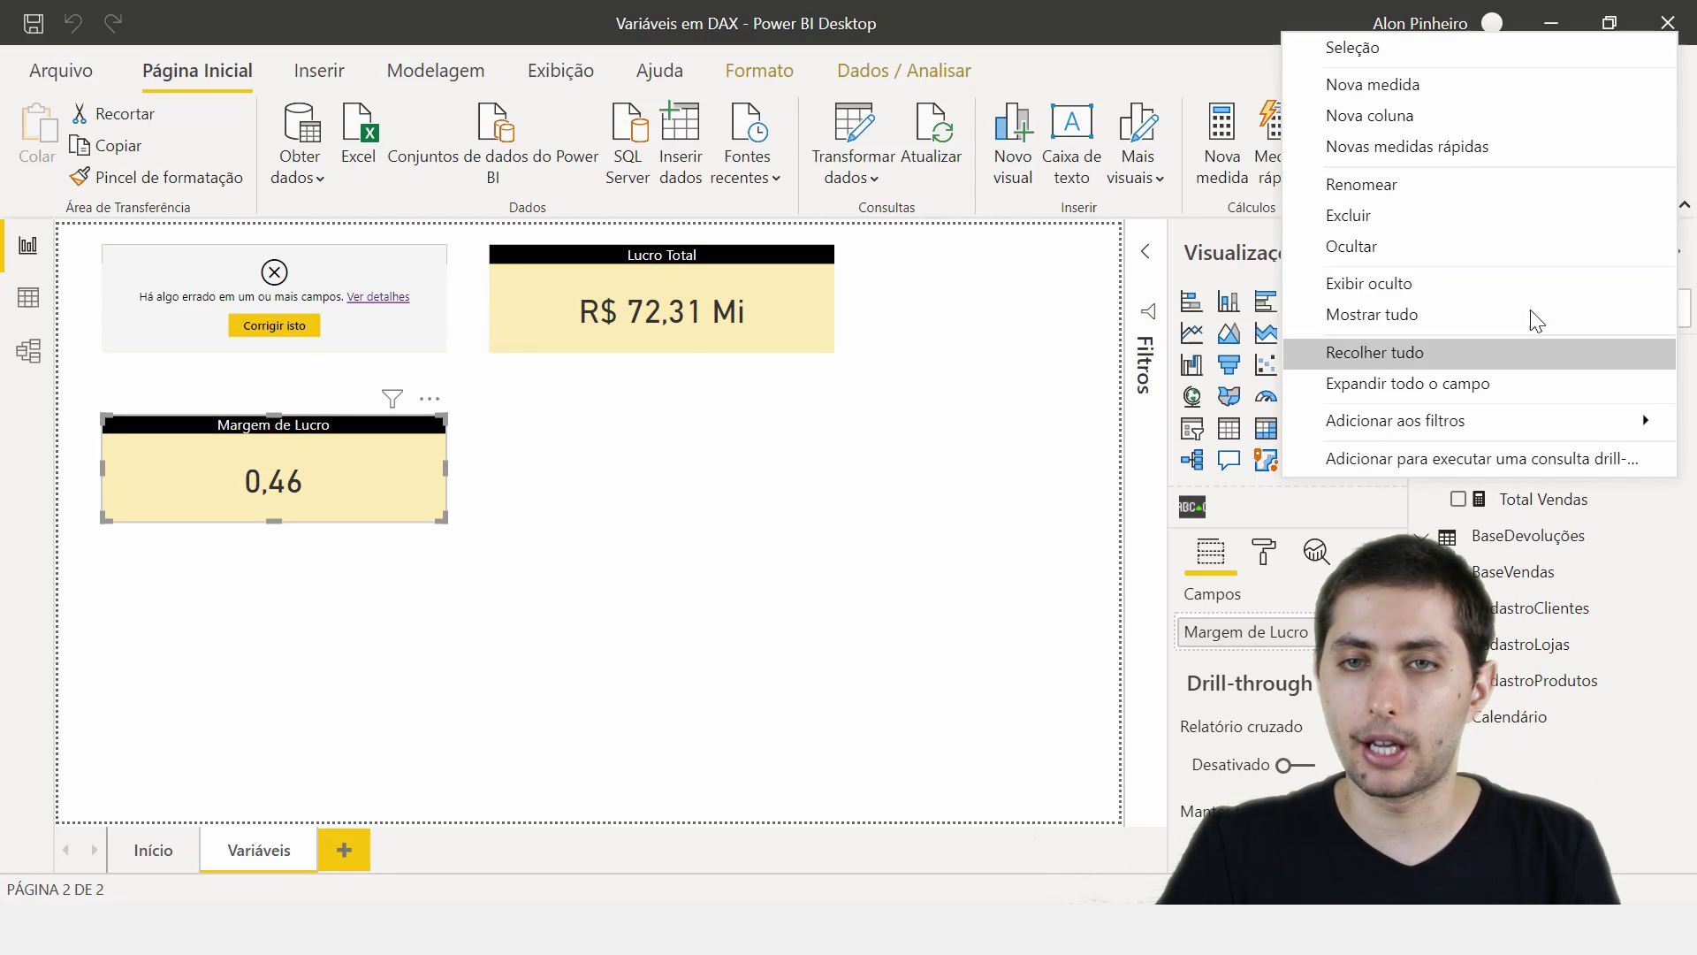
{"action": "left_click", "coordinate": [1478, 221]}
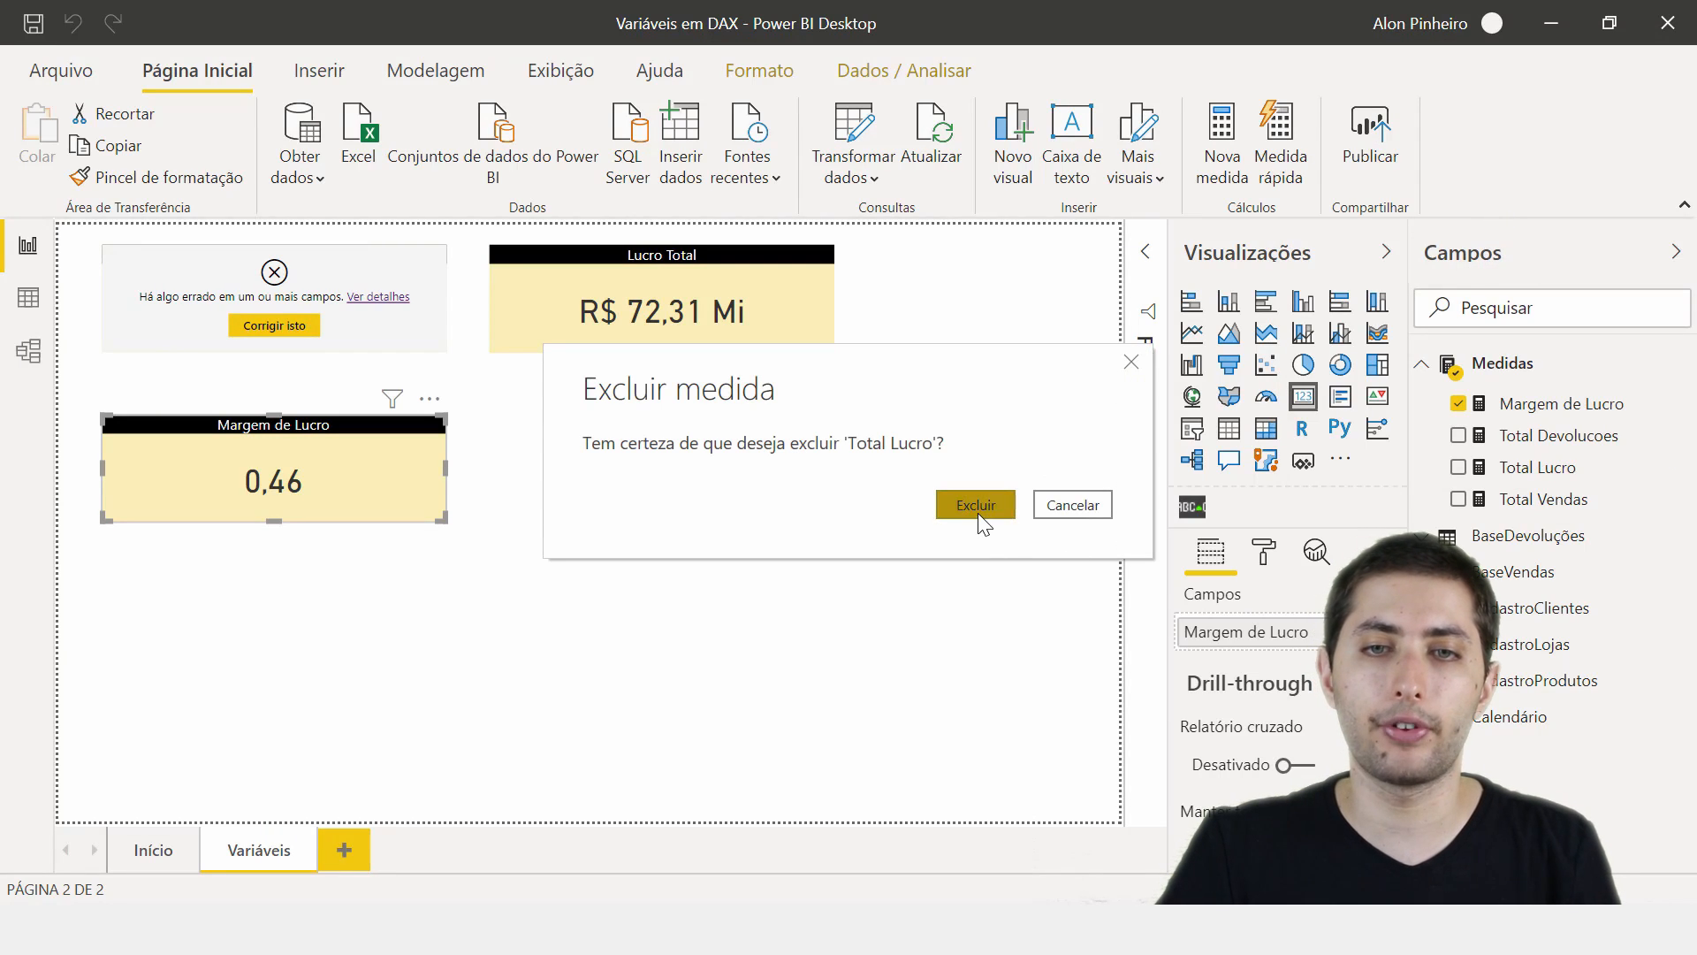
{"action": "left_click", "coordinate": [977, 508]}
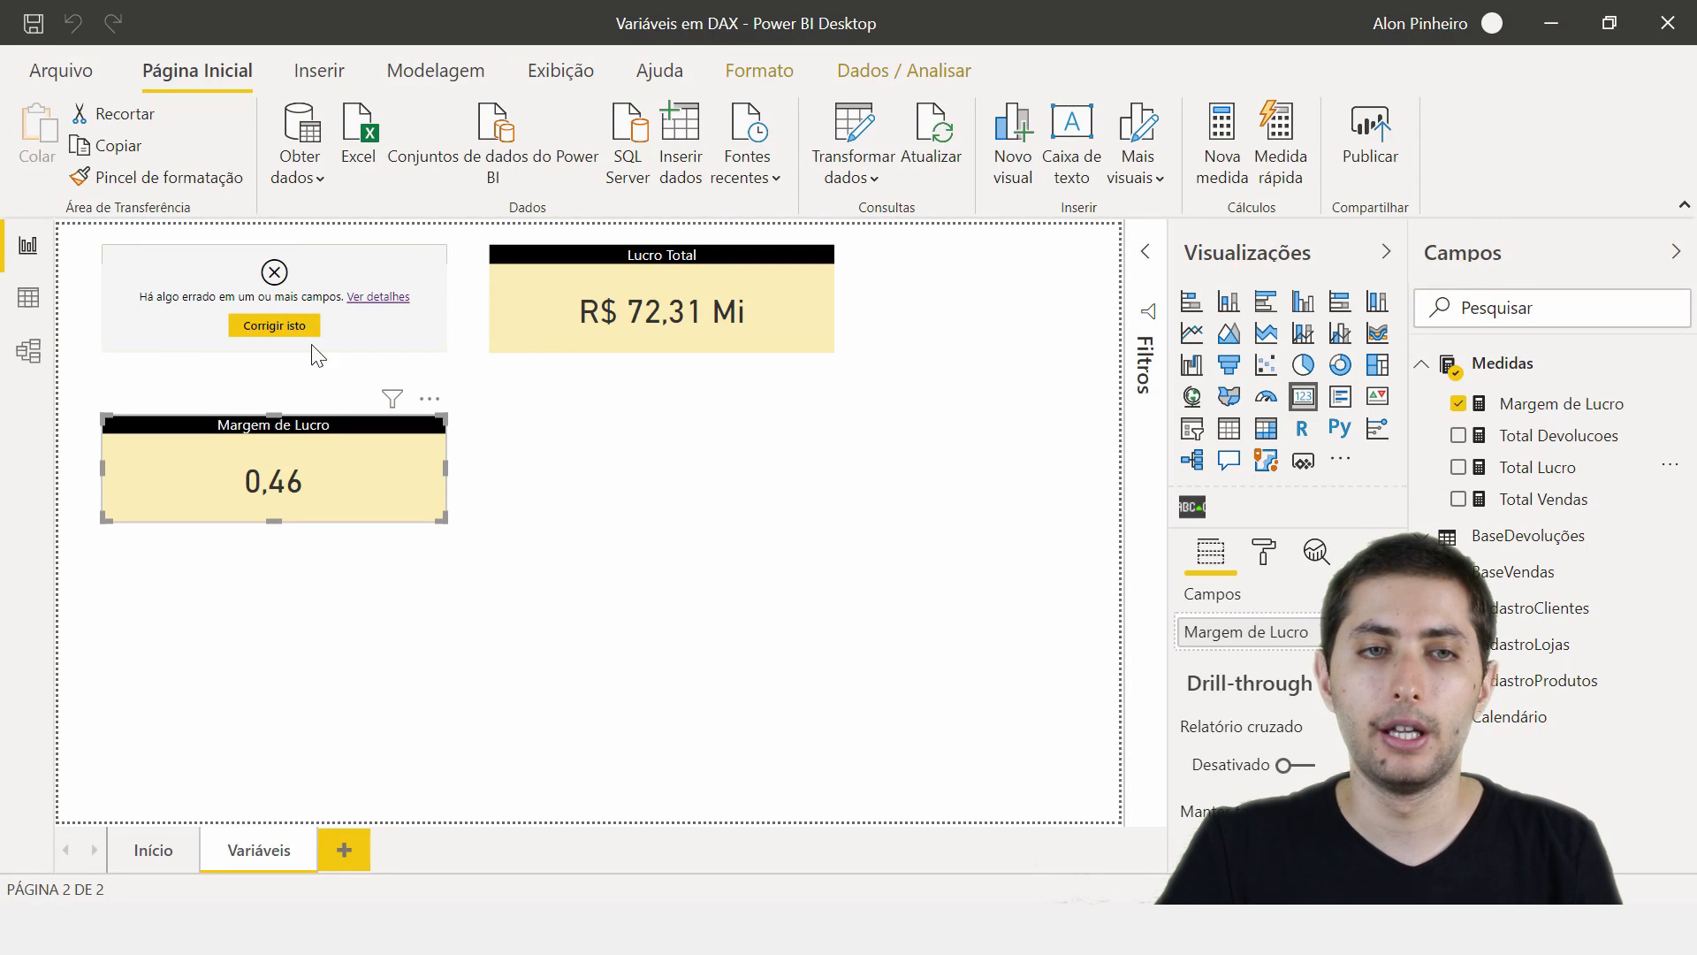
- Delete the two broken cards above the Margem de Lucro card
{"action": "left_click", "coordinate": [337, 278]}
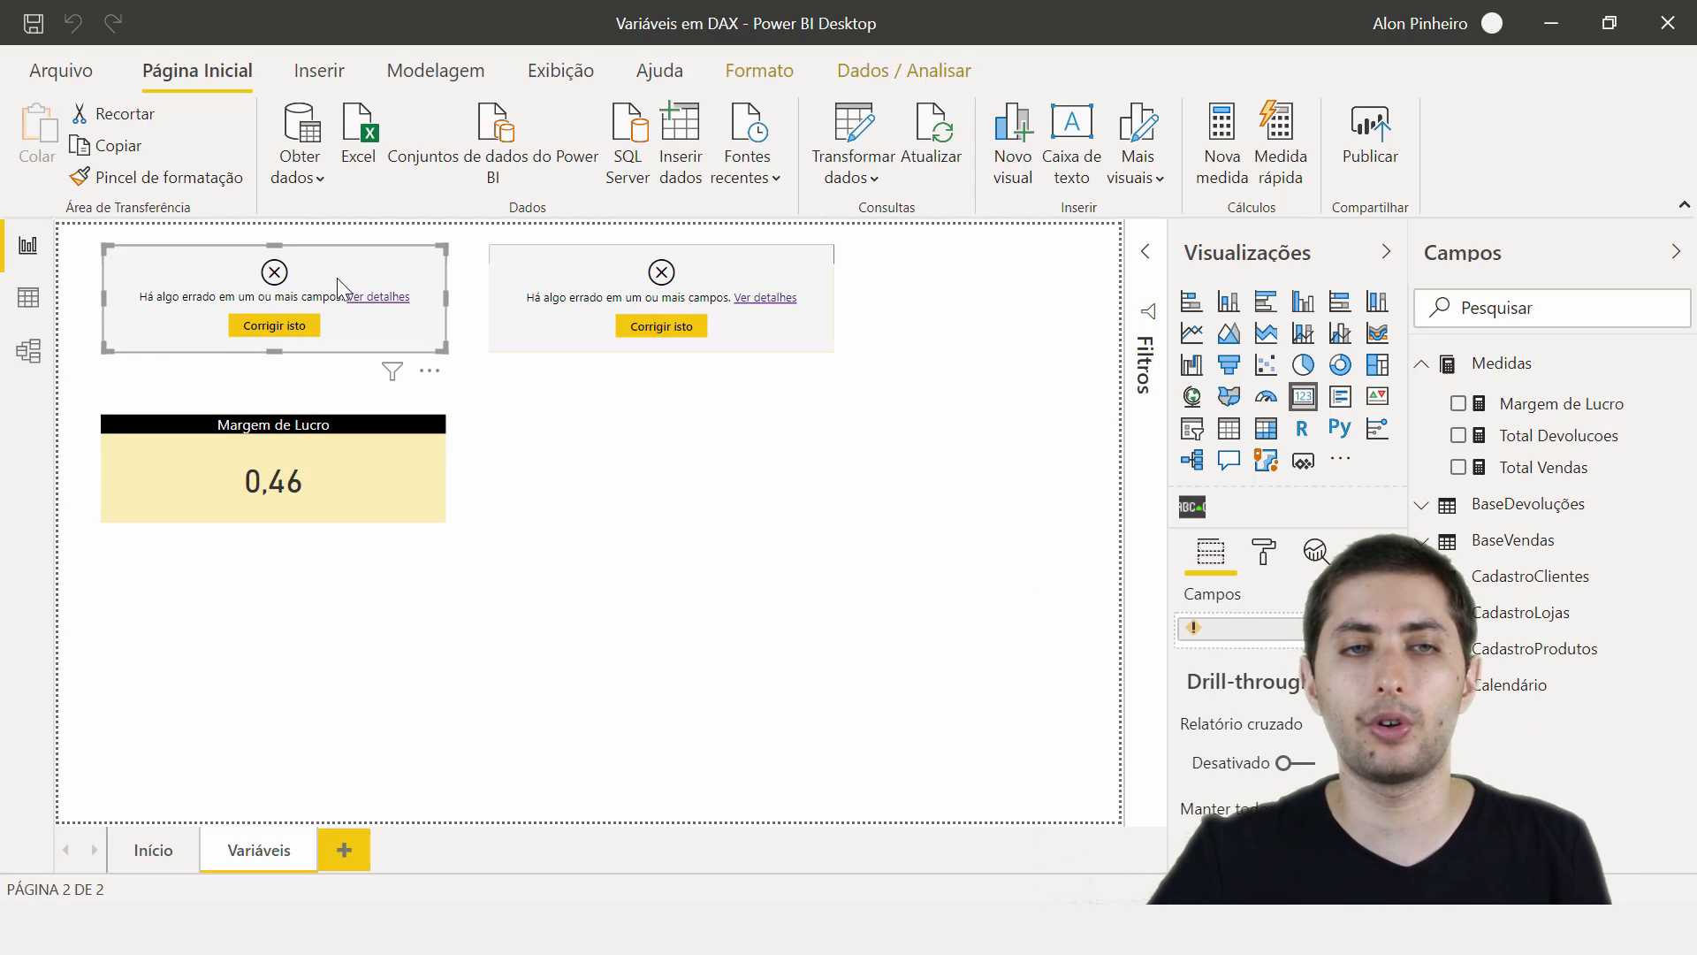
{"action": "key", "text": "Delete"}
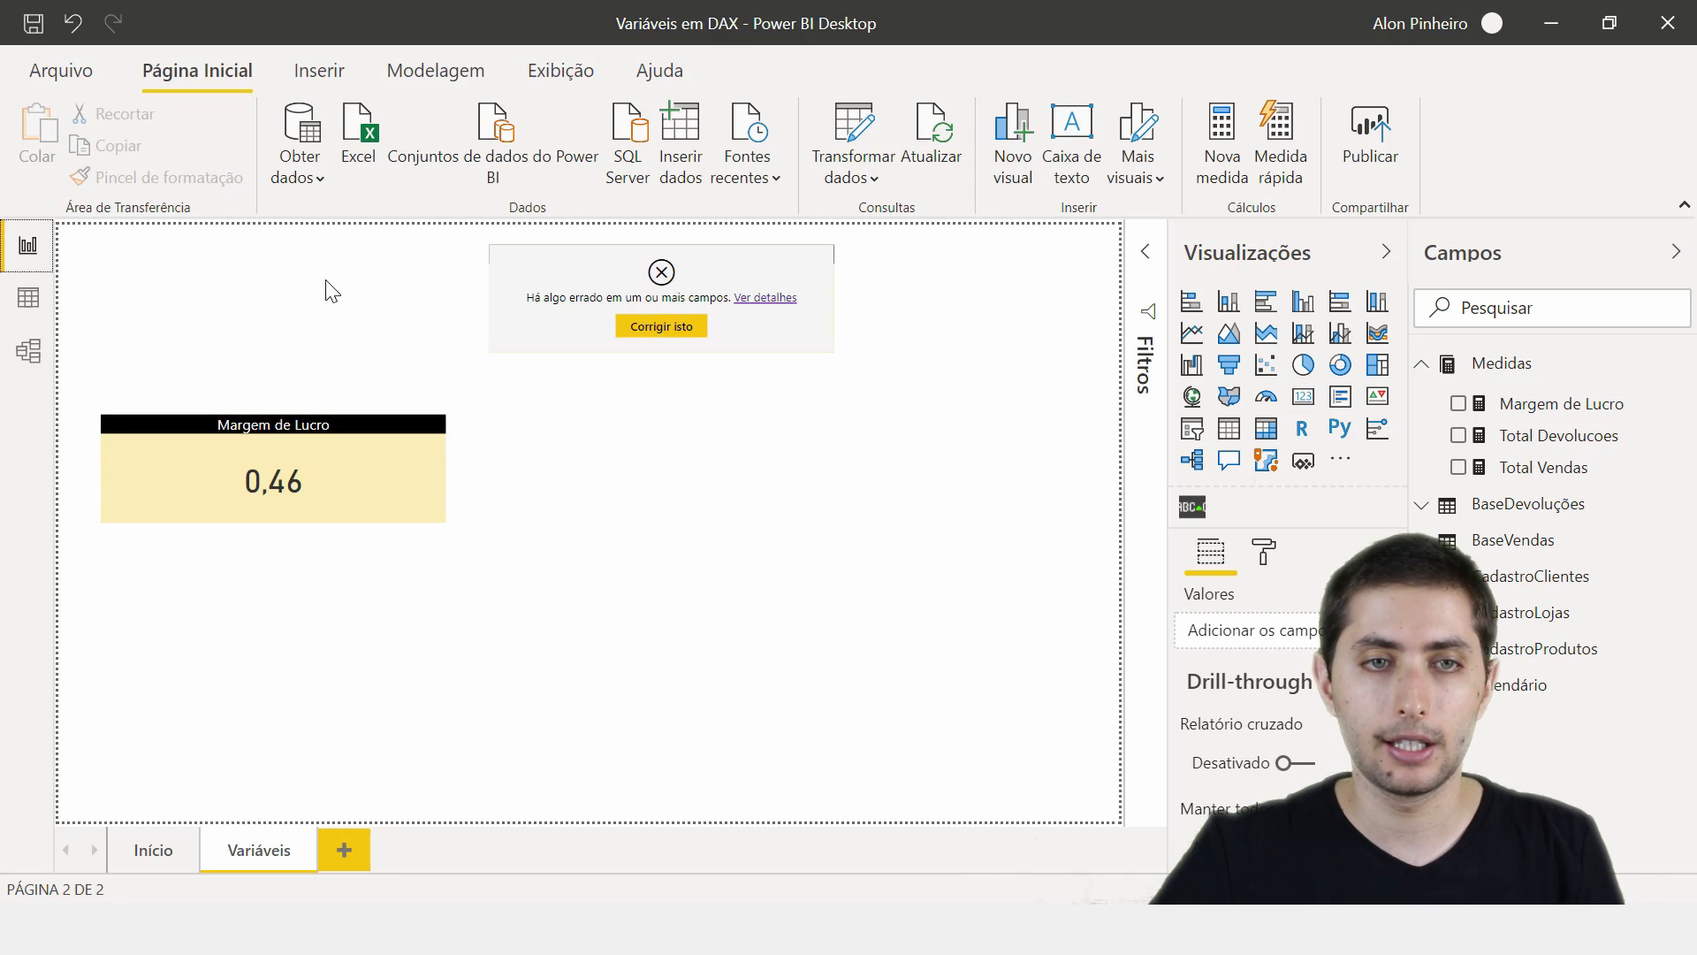
{"action": "left_click", "coordinate": [554, 263]}
{"action": "key", "text": "Delete"}
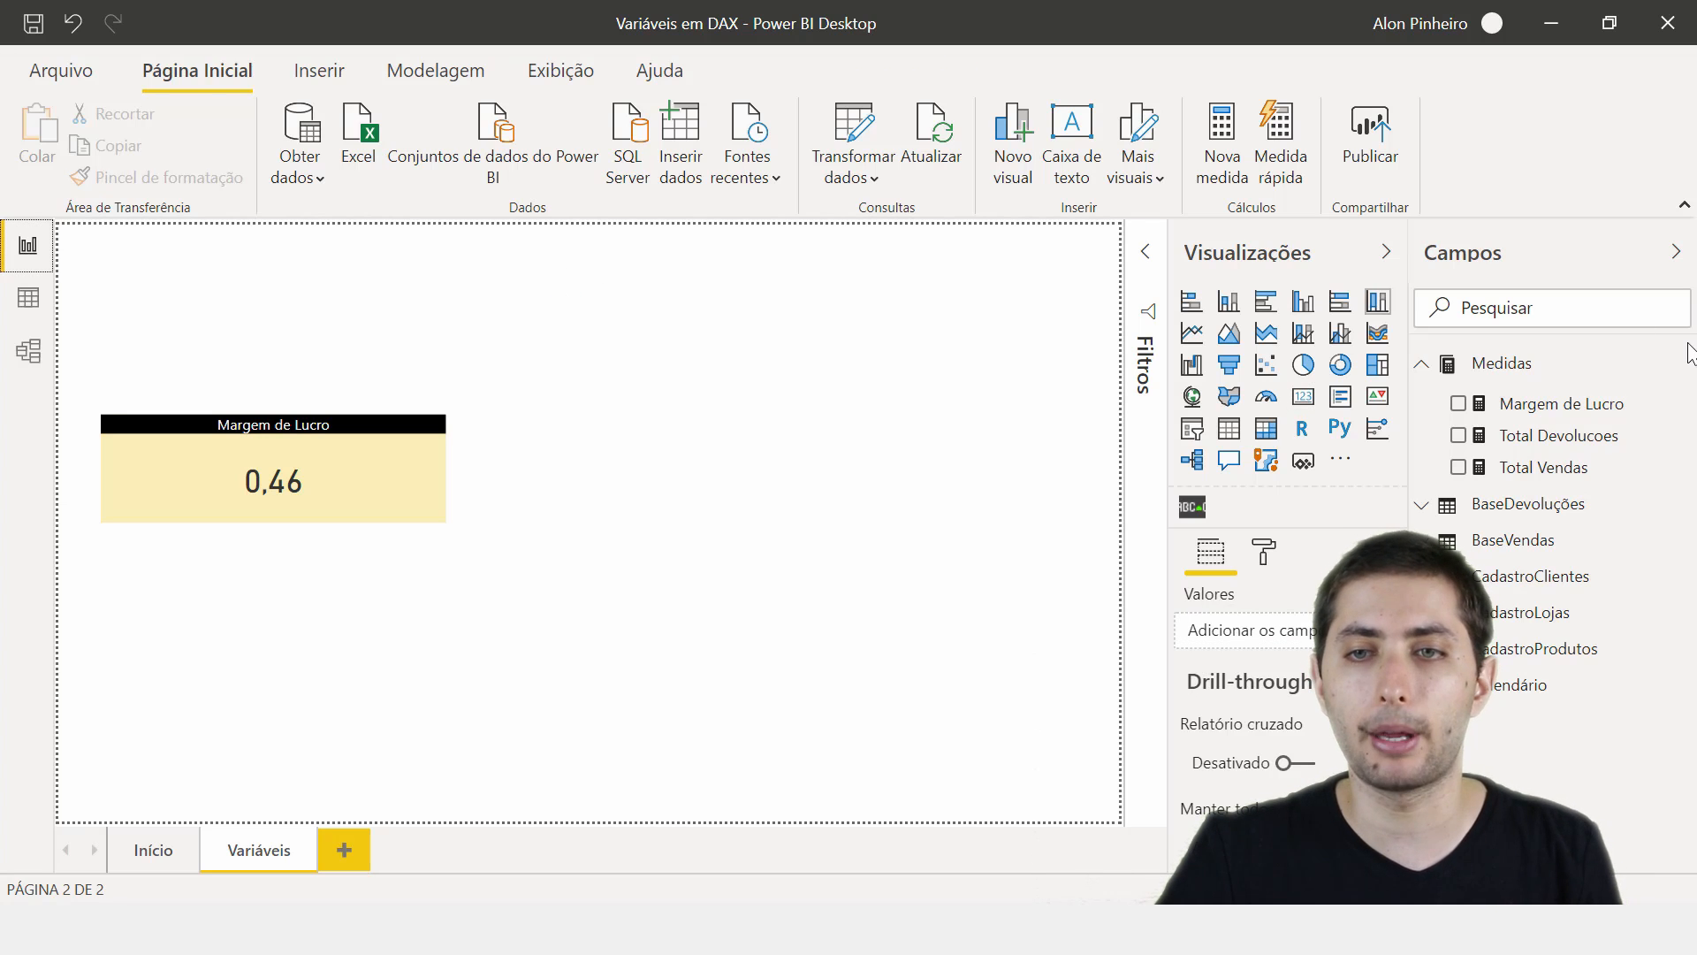
- Open the Margem de Lucro measure's formula and insert an empty line between the measure name and the first SUMX
{"action": "left_click", "coordinate": [386, 474]}
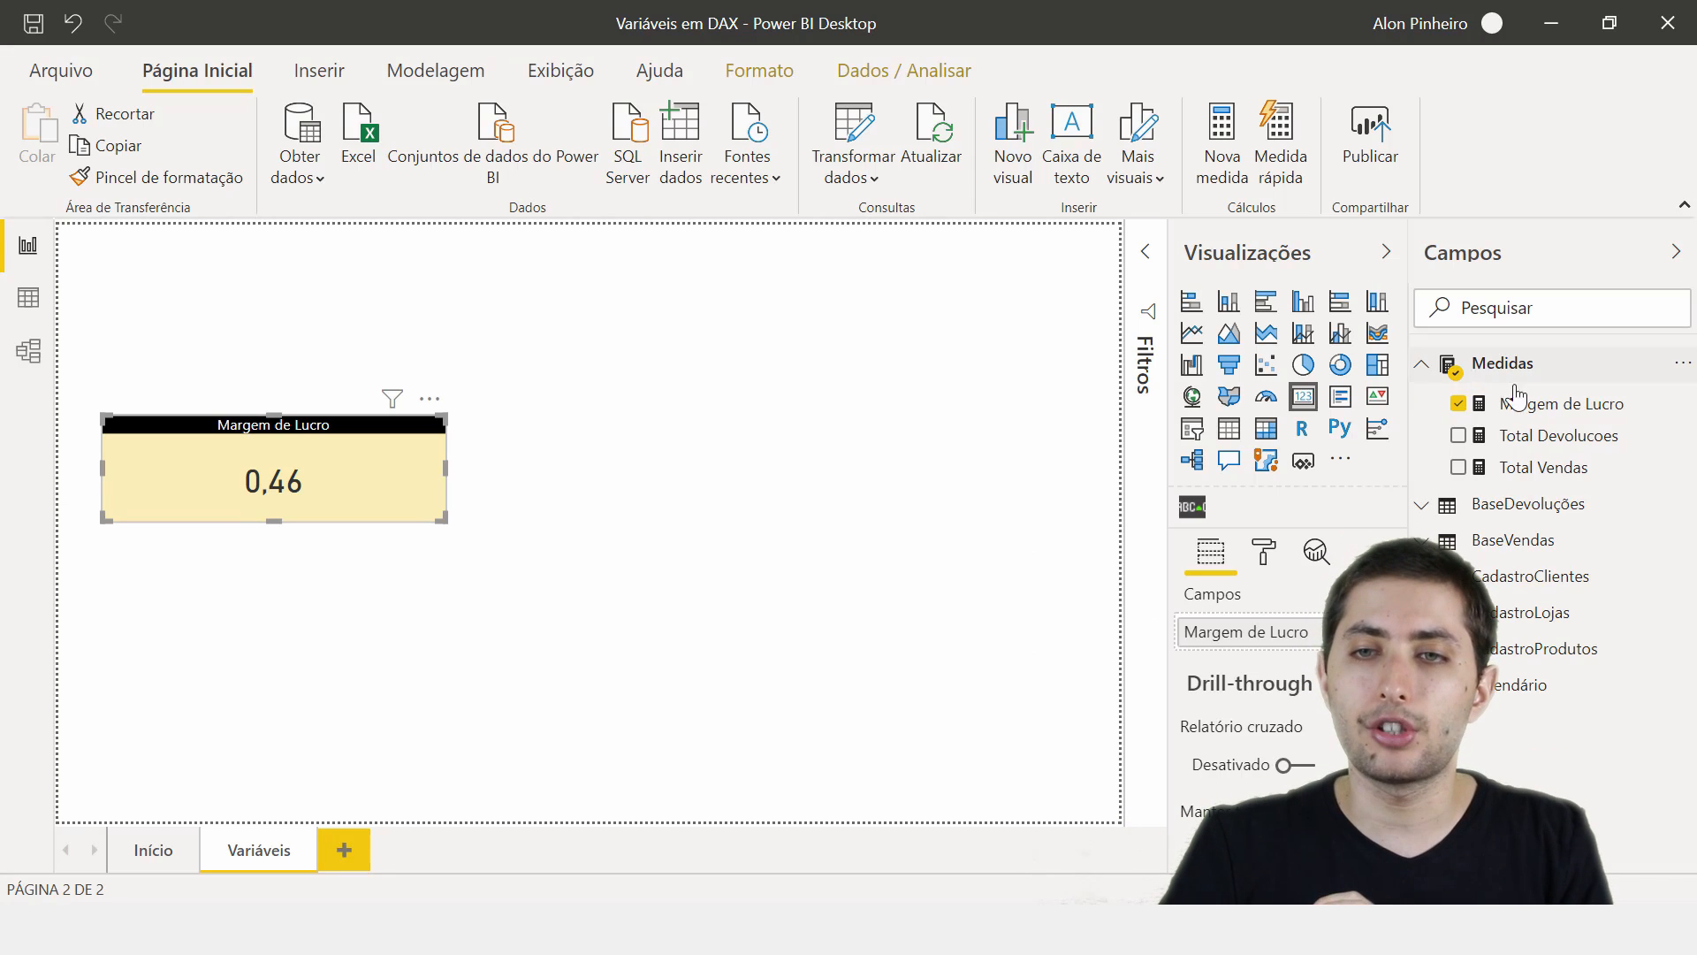
{"action": "left_click", "coordinate": [1558, 404]}
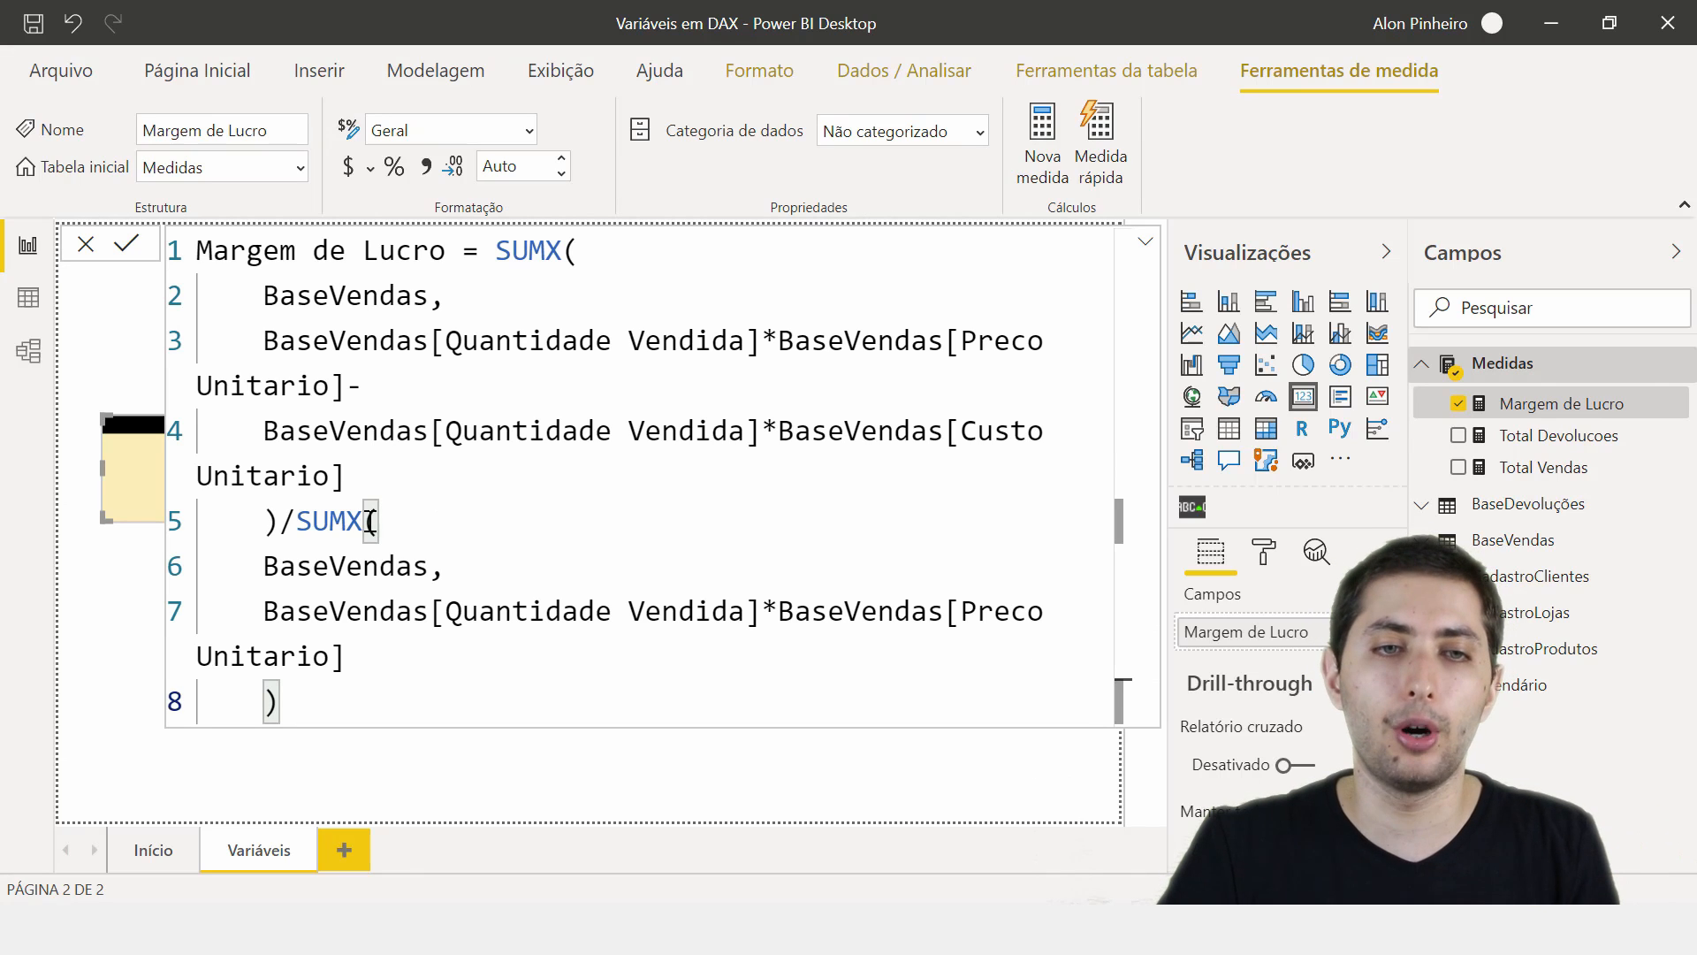
{"action": "left_click_drag", "start_coordinate": [486, 253], "coordinate": [398, 727]}
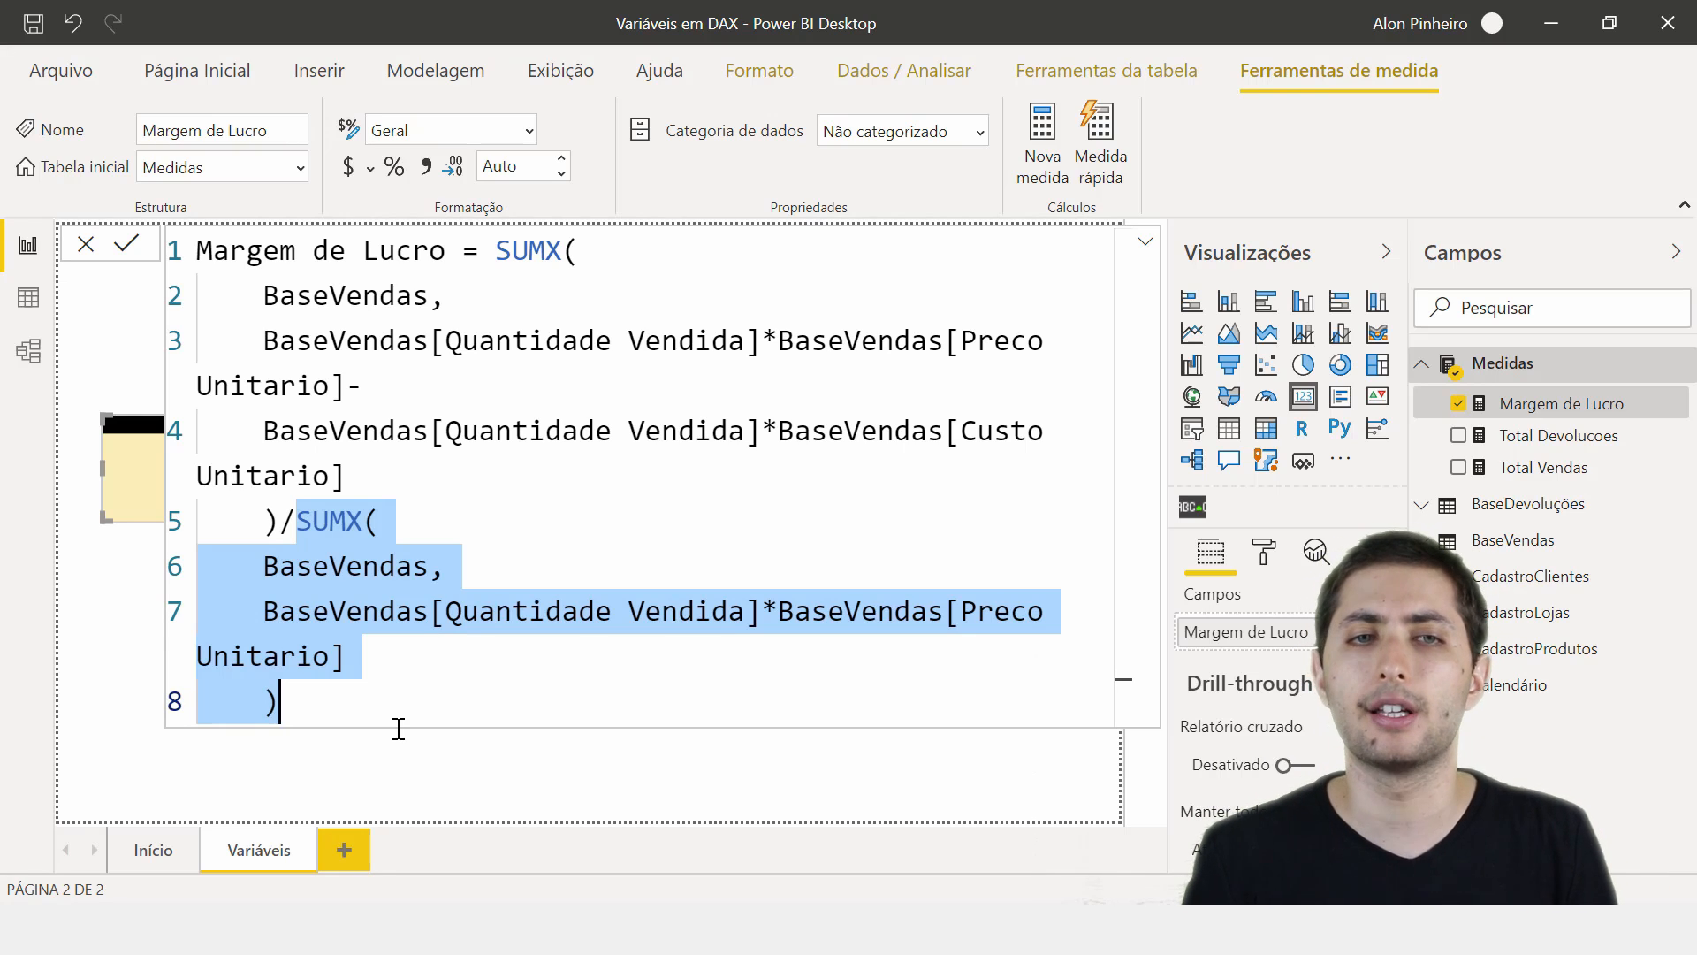
{"action": "left_click", "coordinate": [496, 252]}
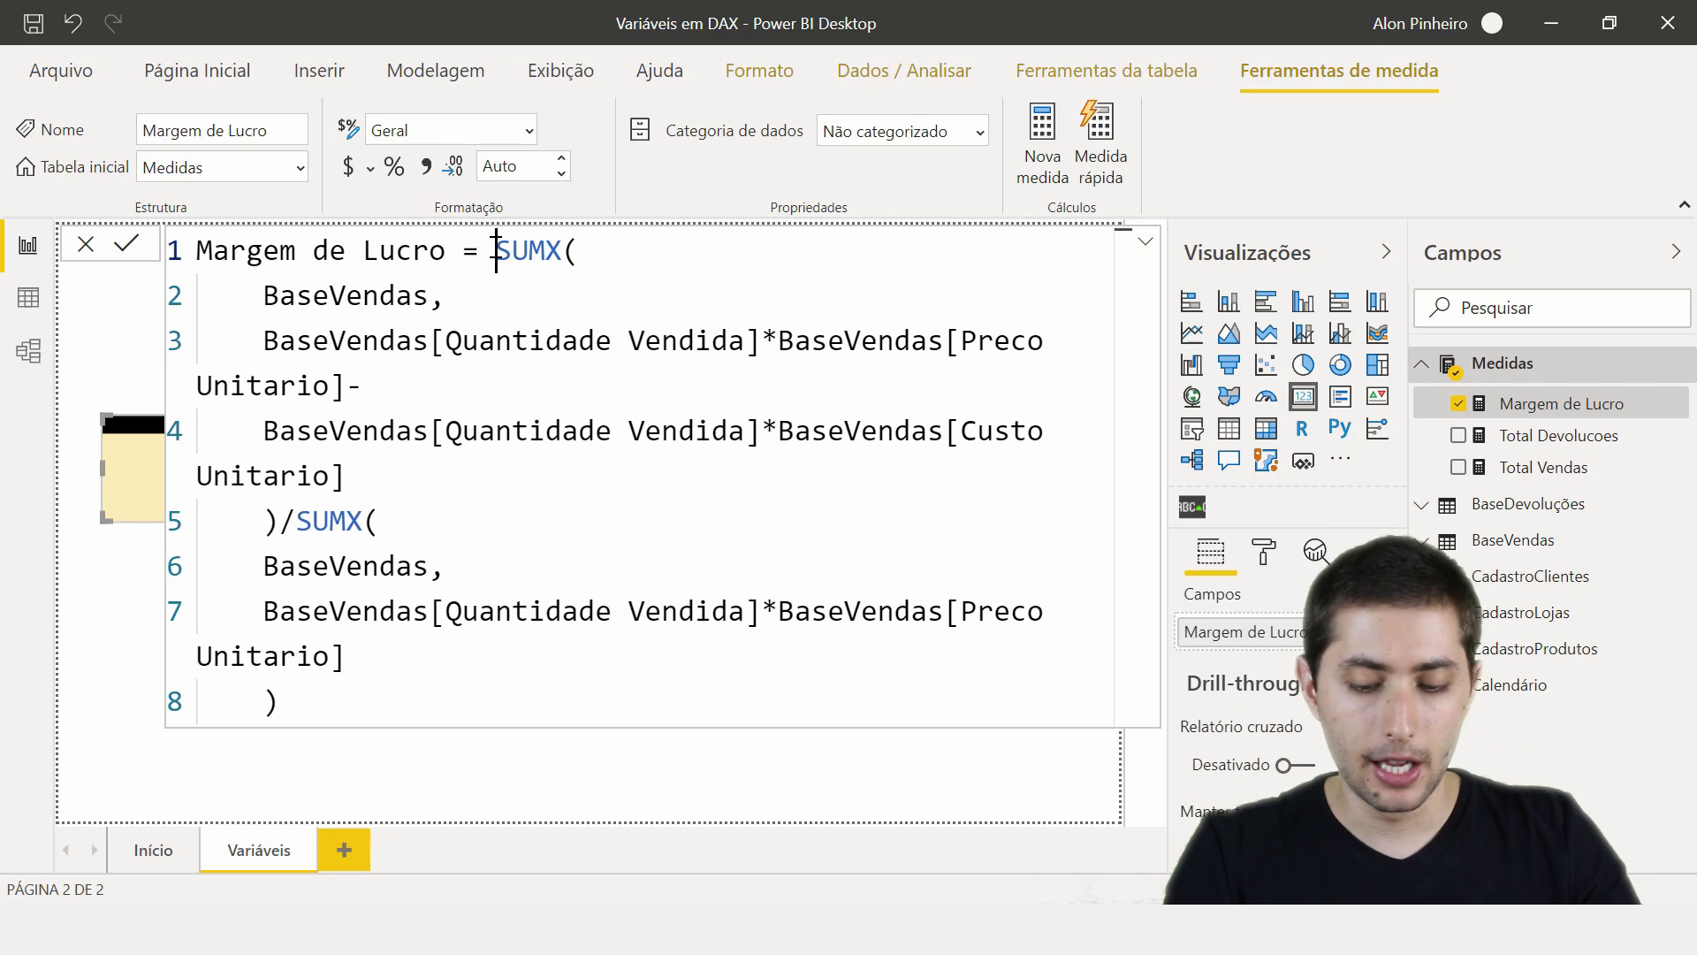
{"action": "key", "text": "shift+Return"}
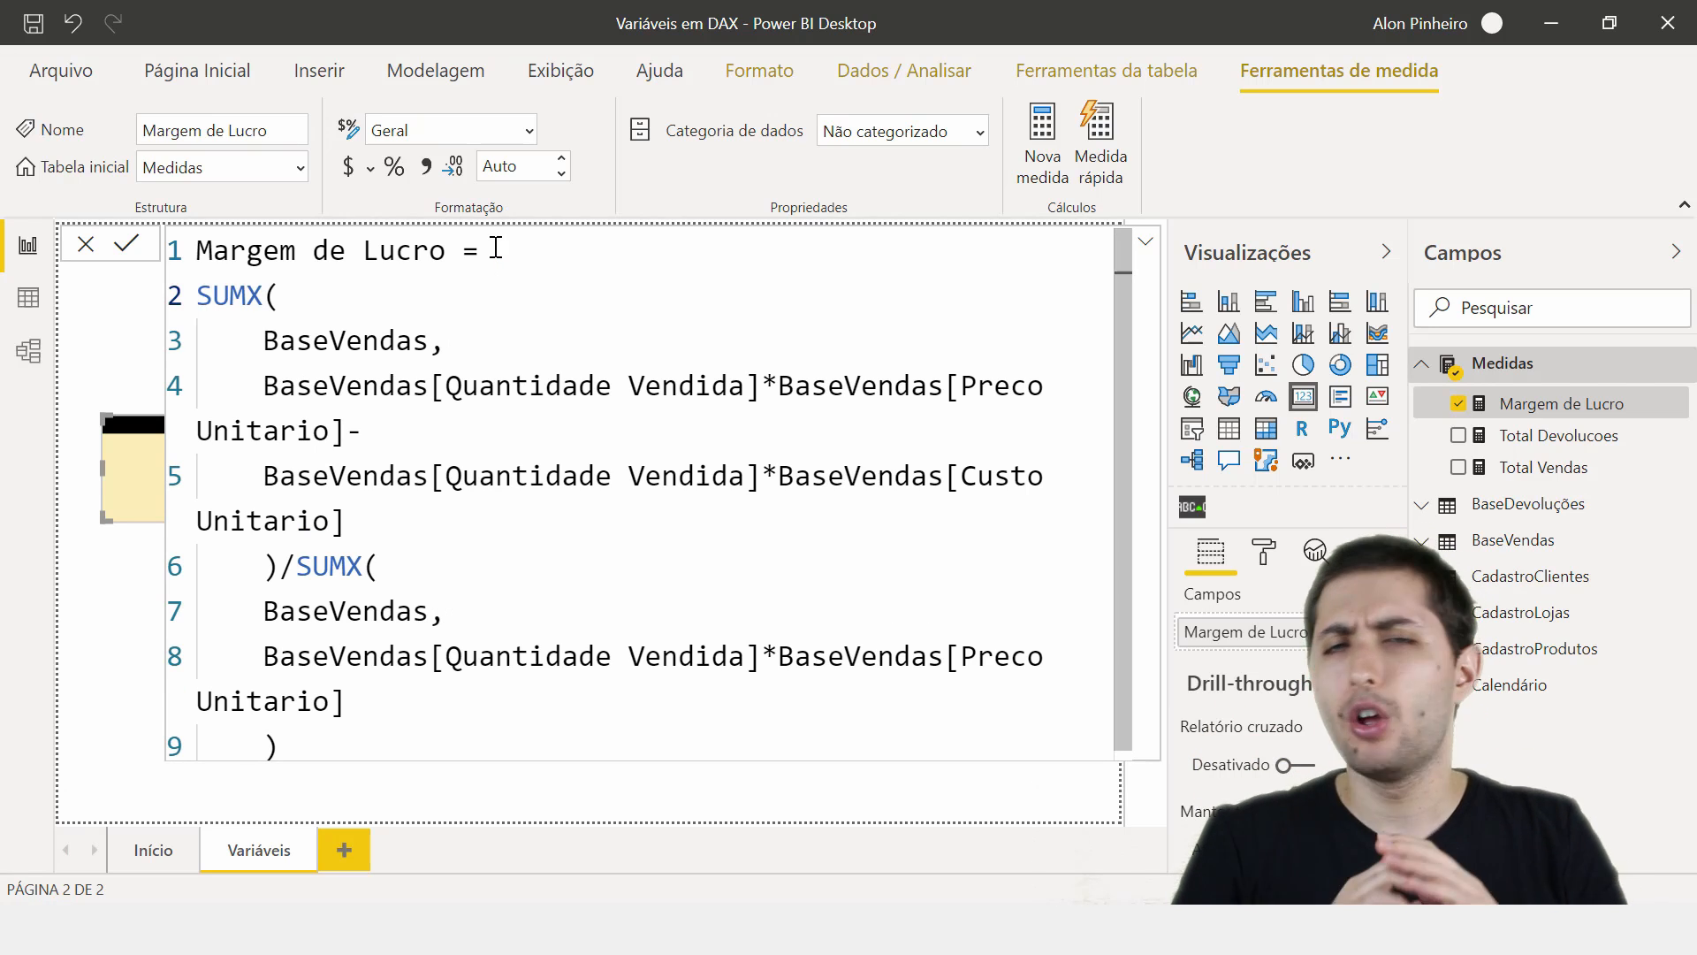
{"action": "key", "text": "shift+Return"}
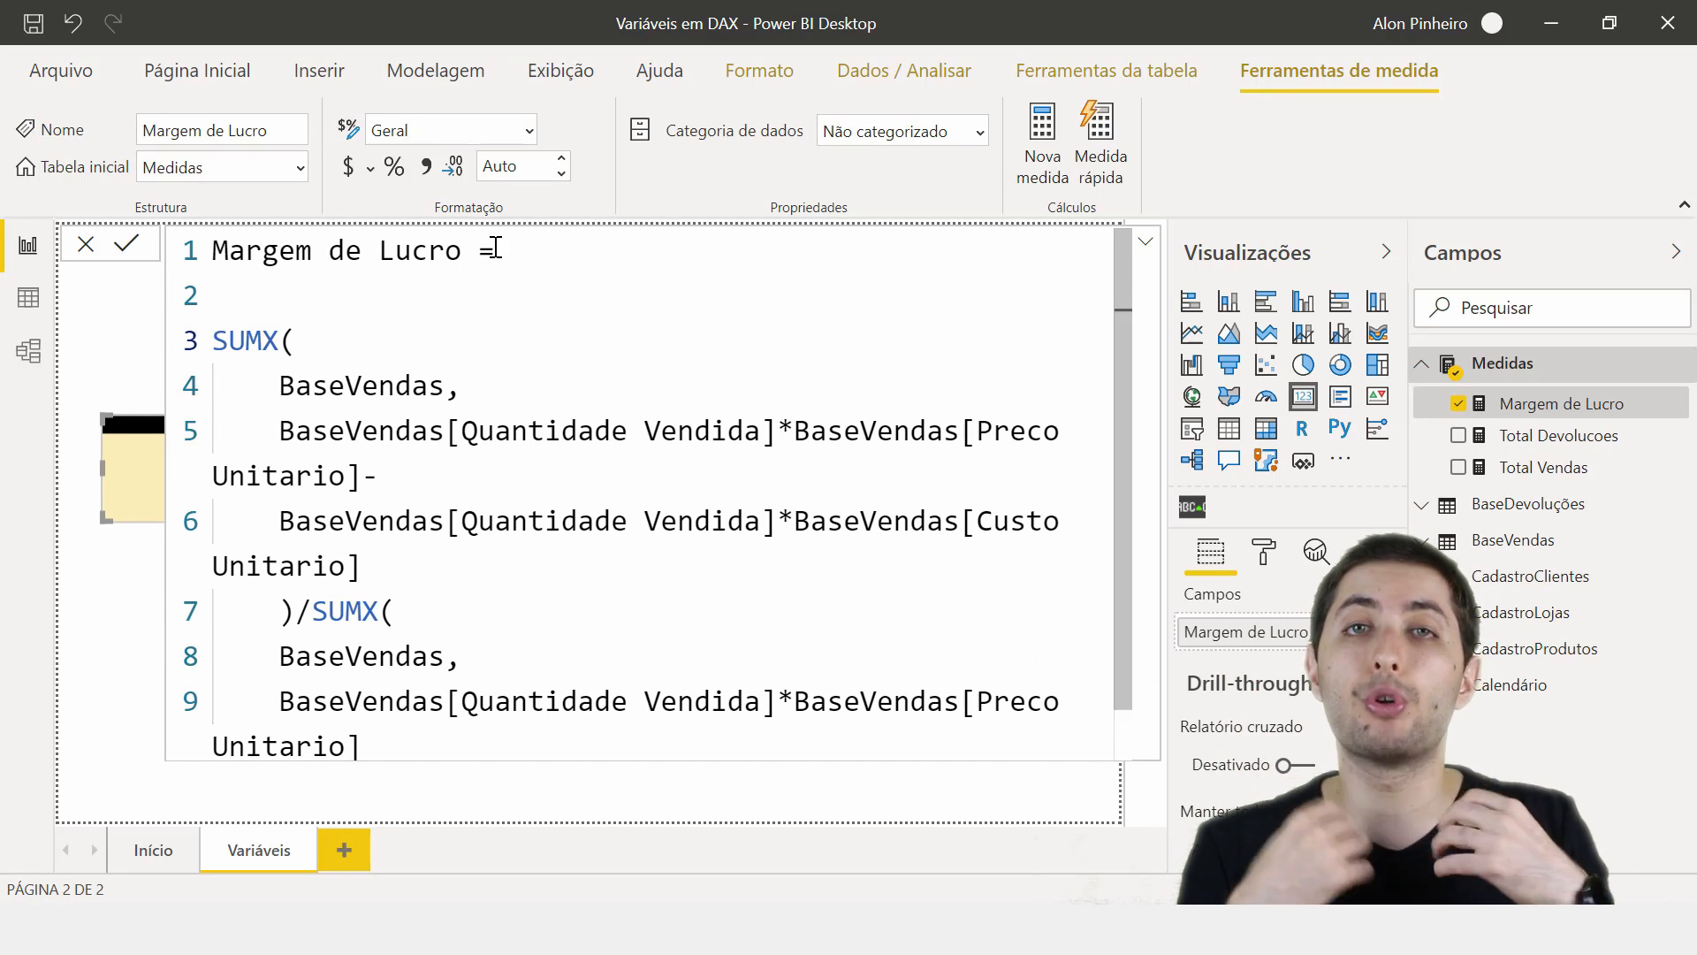
{"action": "left_click", "coordinate": [226, 298]}
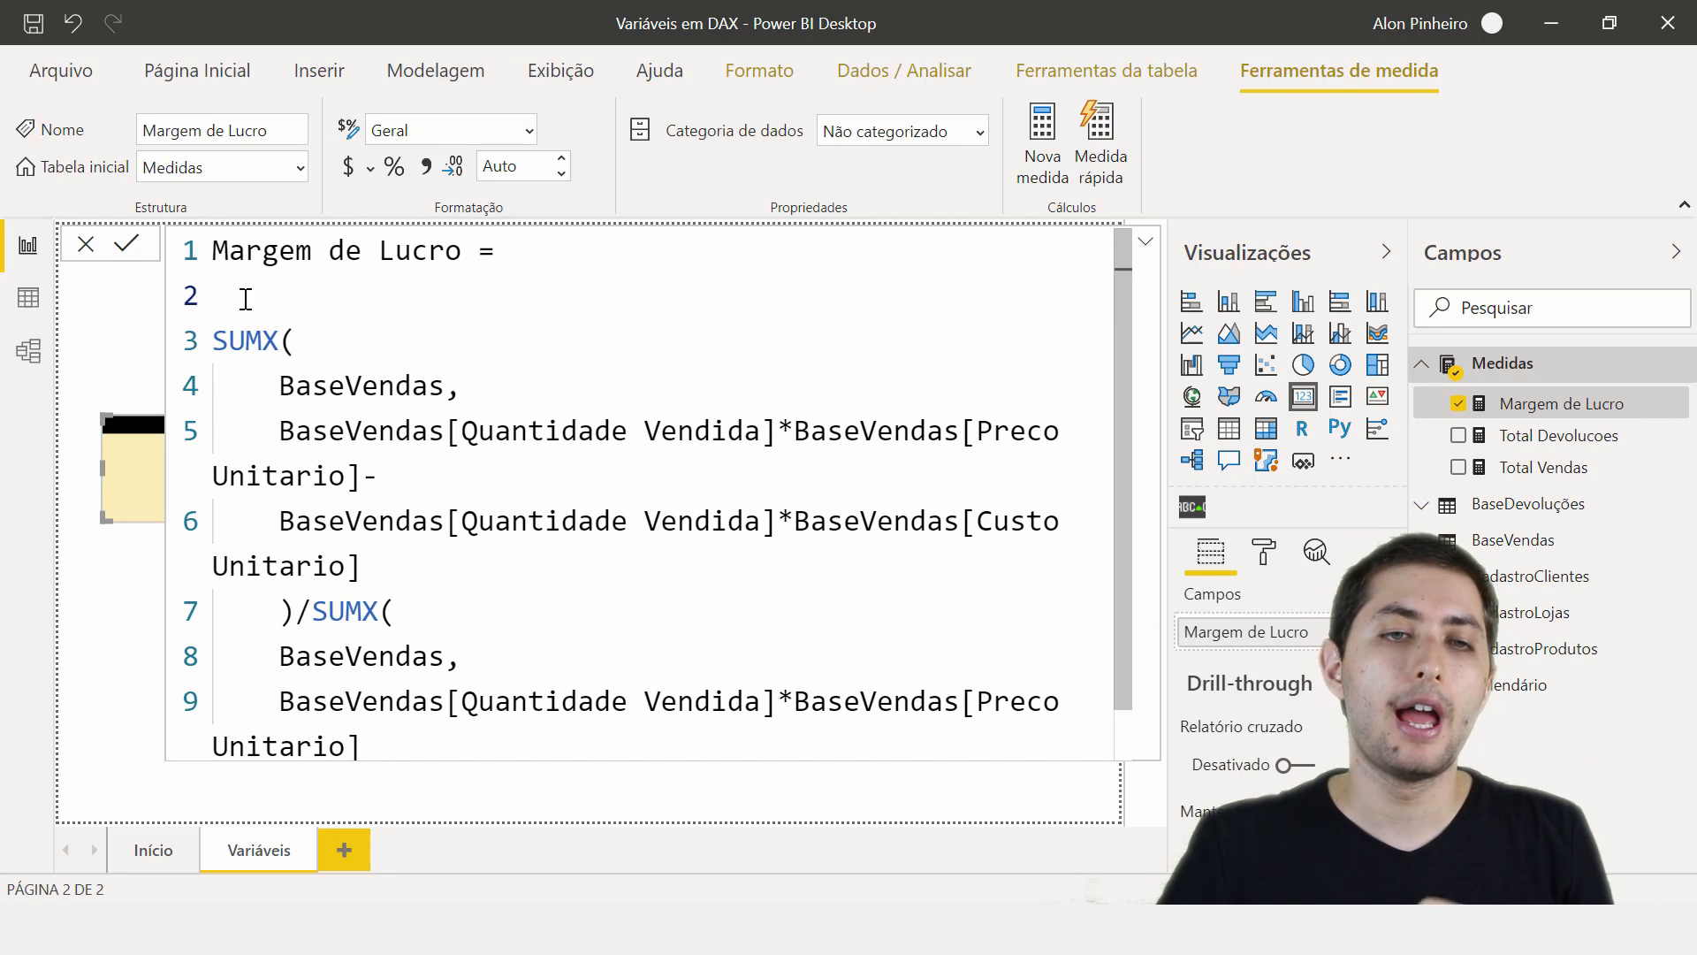
- Declare a variable with "var lucro =" on the empty line above the first SUMX expression
{"action": "left_click_drag", "start_coordinate": [214, 334], "coordinate": [534, 773]}
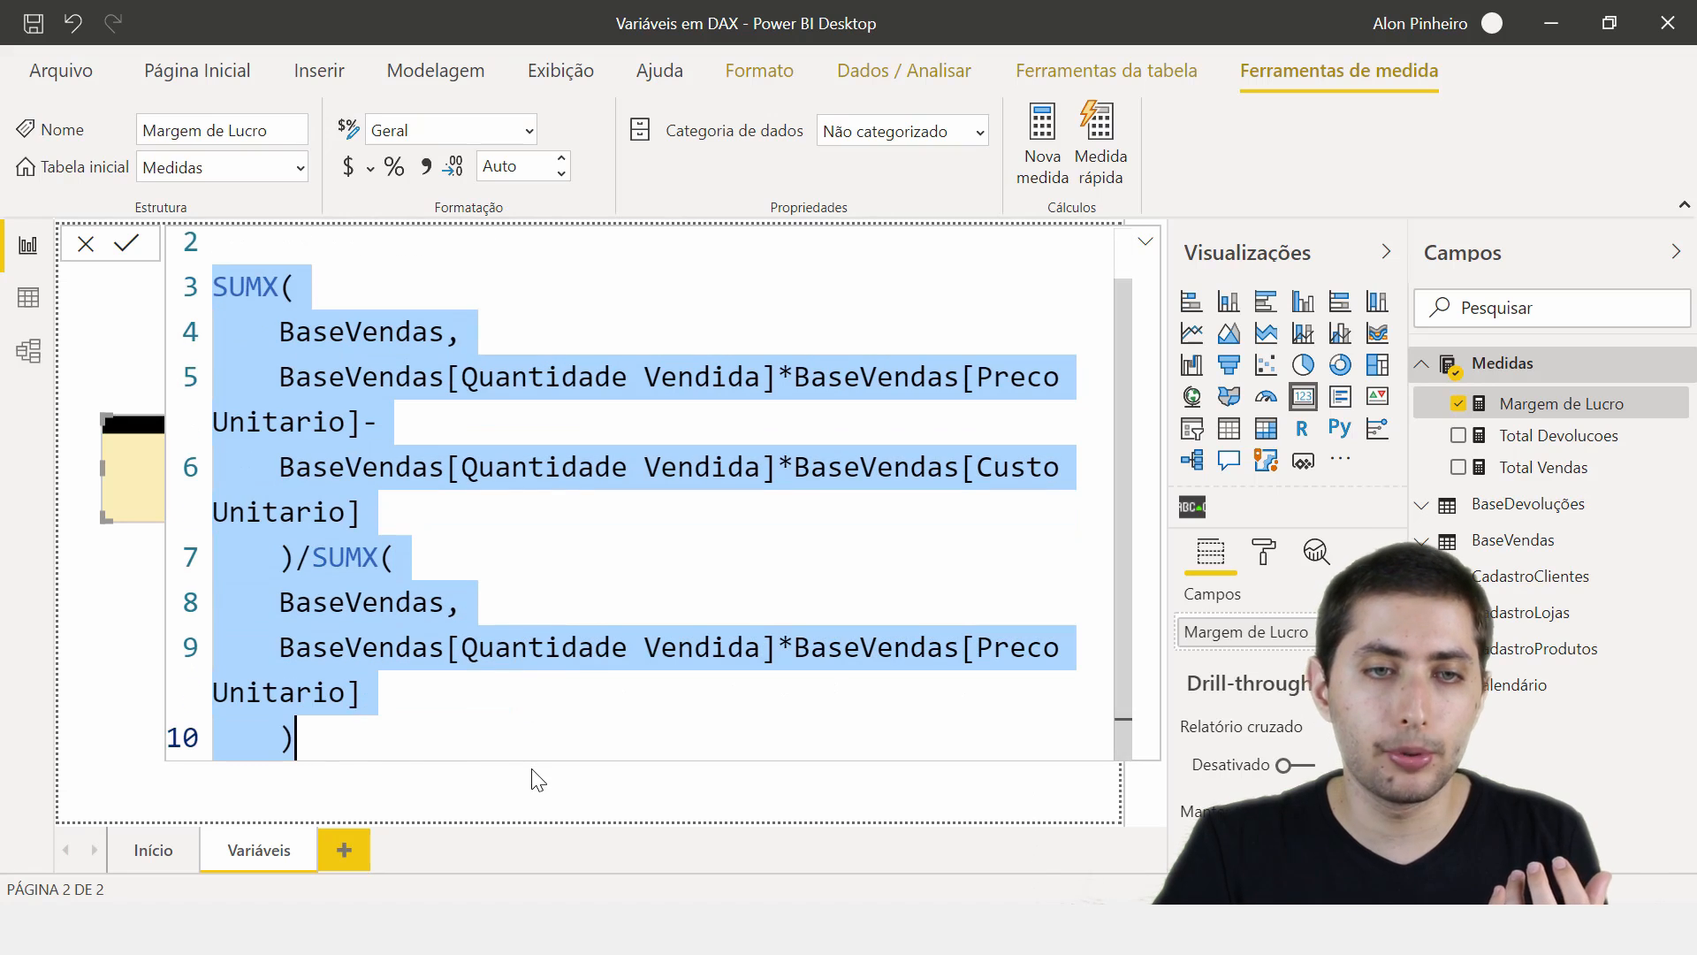
{"action": "left_click", "coordinate": [422, 652]}
{"action": "left_click_drag", "start_coordinate": [216, 285], "coordinate": [329, 376]}
{"action": "left_click_drag", "start_coordinate": [295, 557], "coordinate": [362, 602]}
{"action": "left_click", "coordinate": [432, 694], "text": "shift"}
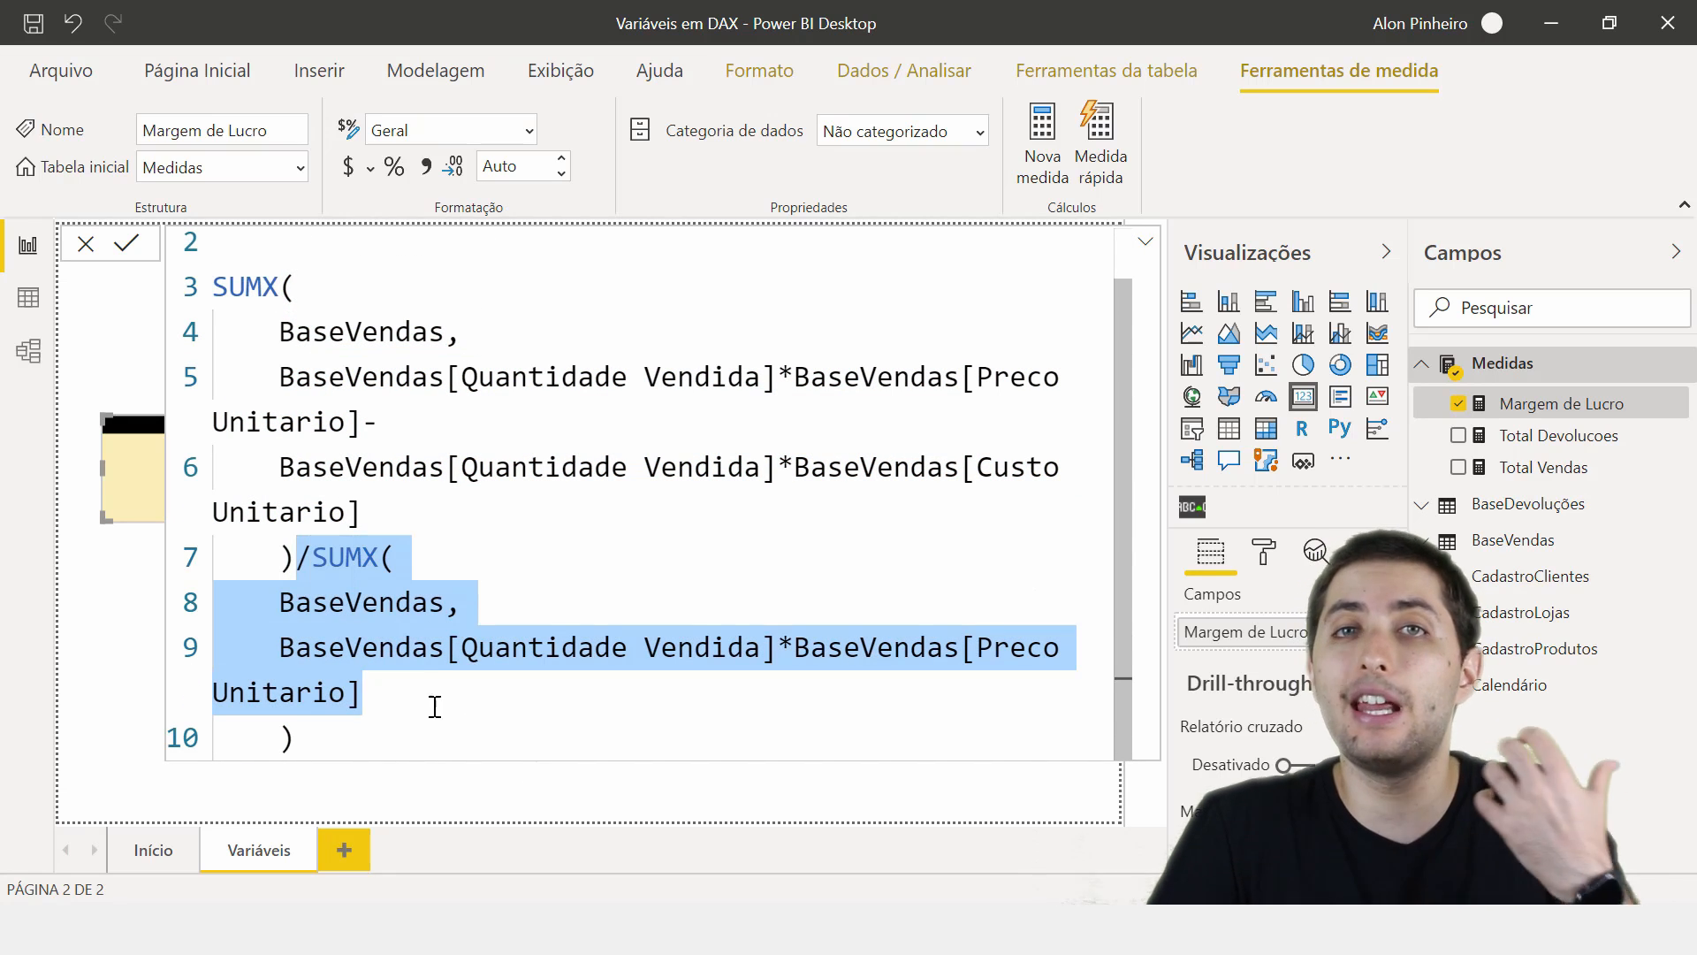
{"action": "scroll", "coordinate": [444, 566], "scroll_direction": "up", "scroll_amount": 1}
{"action": "left_click", "coordinate": [259, 317]}
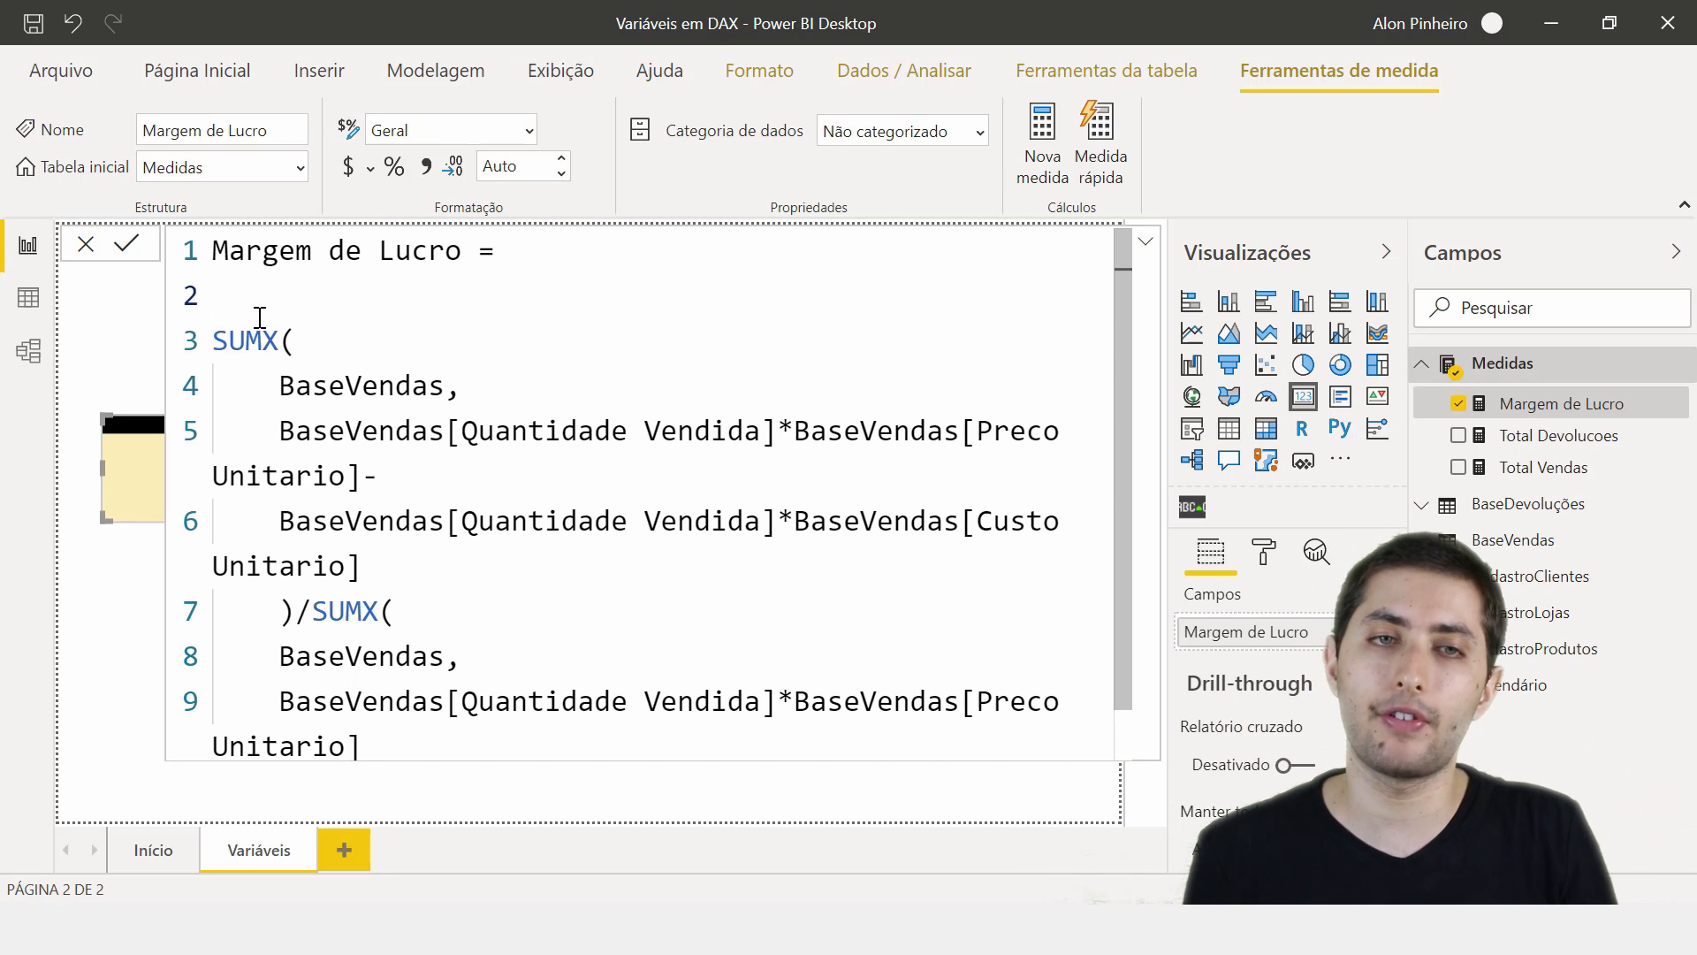
{"action": "type", "text": "var"}
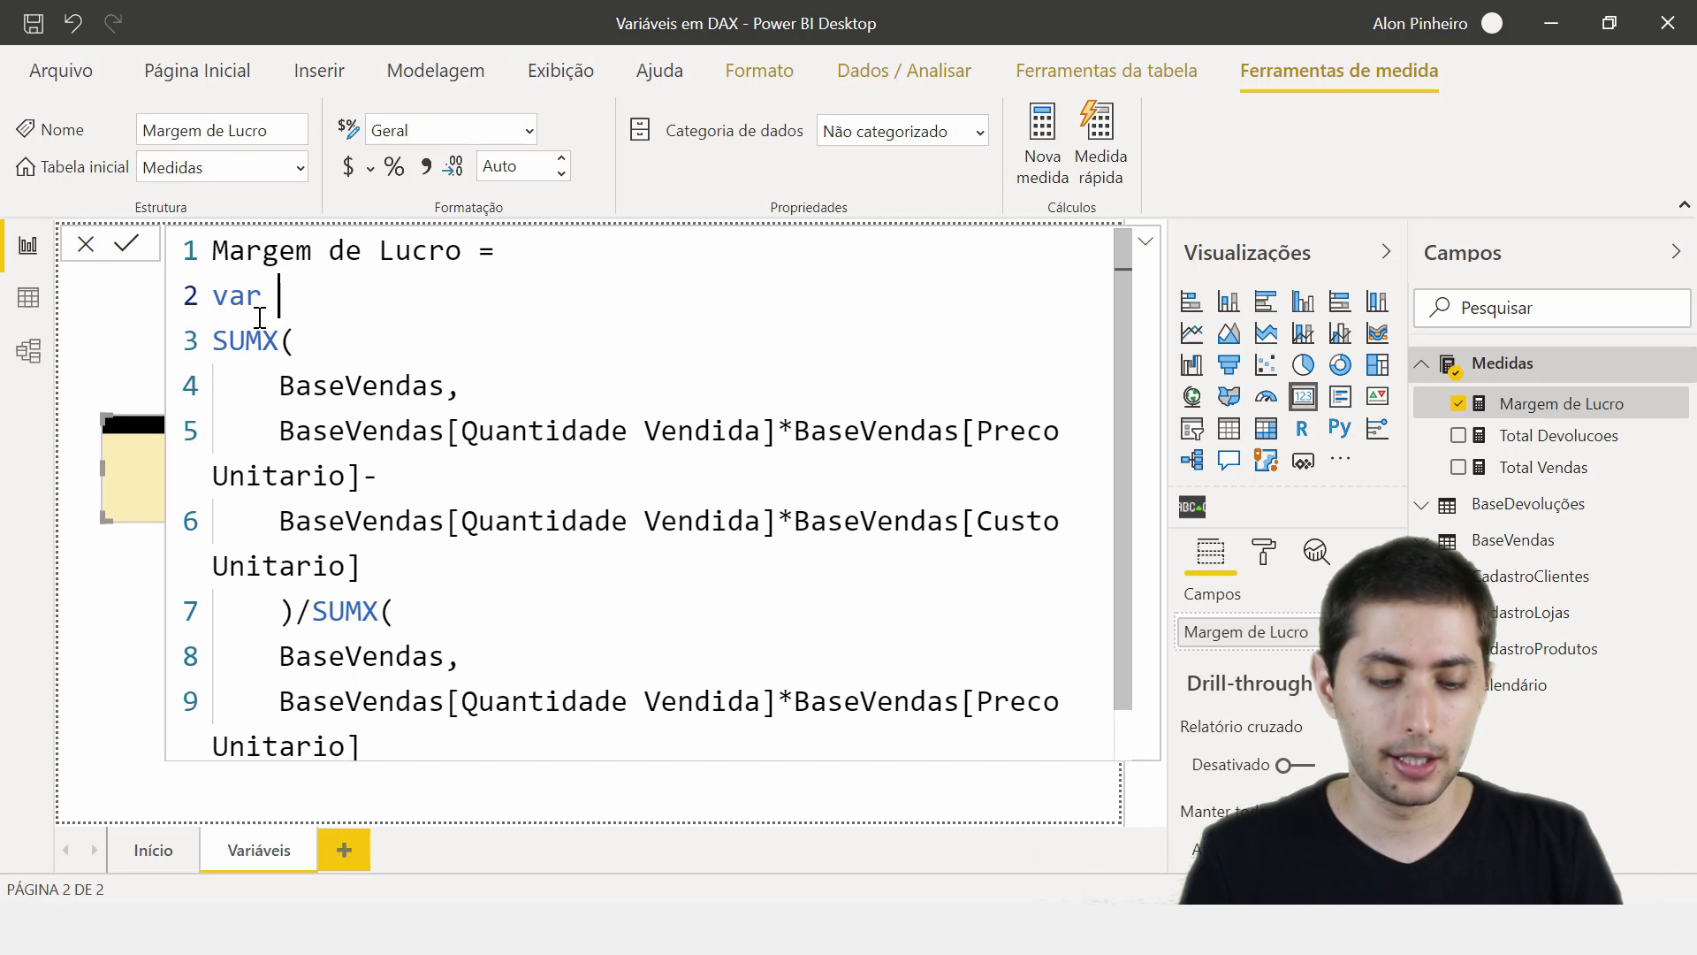
{"action": "type", "text": "lucro"}
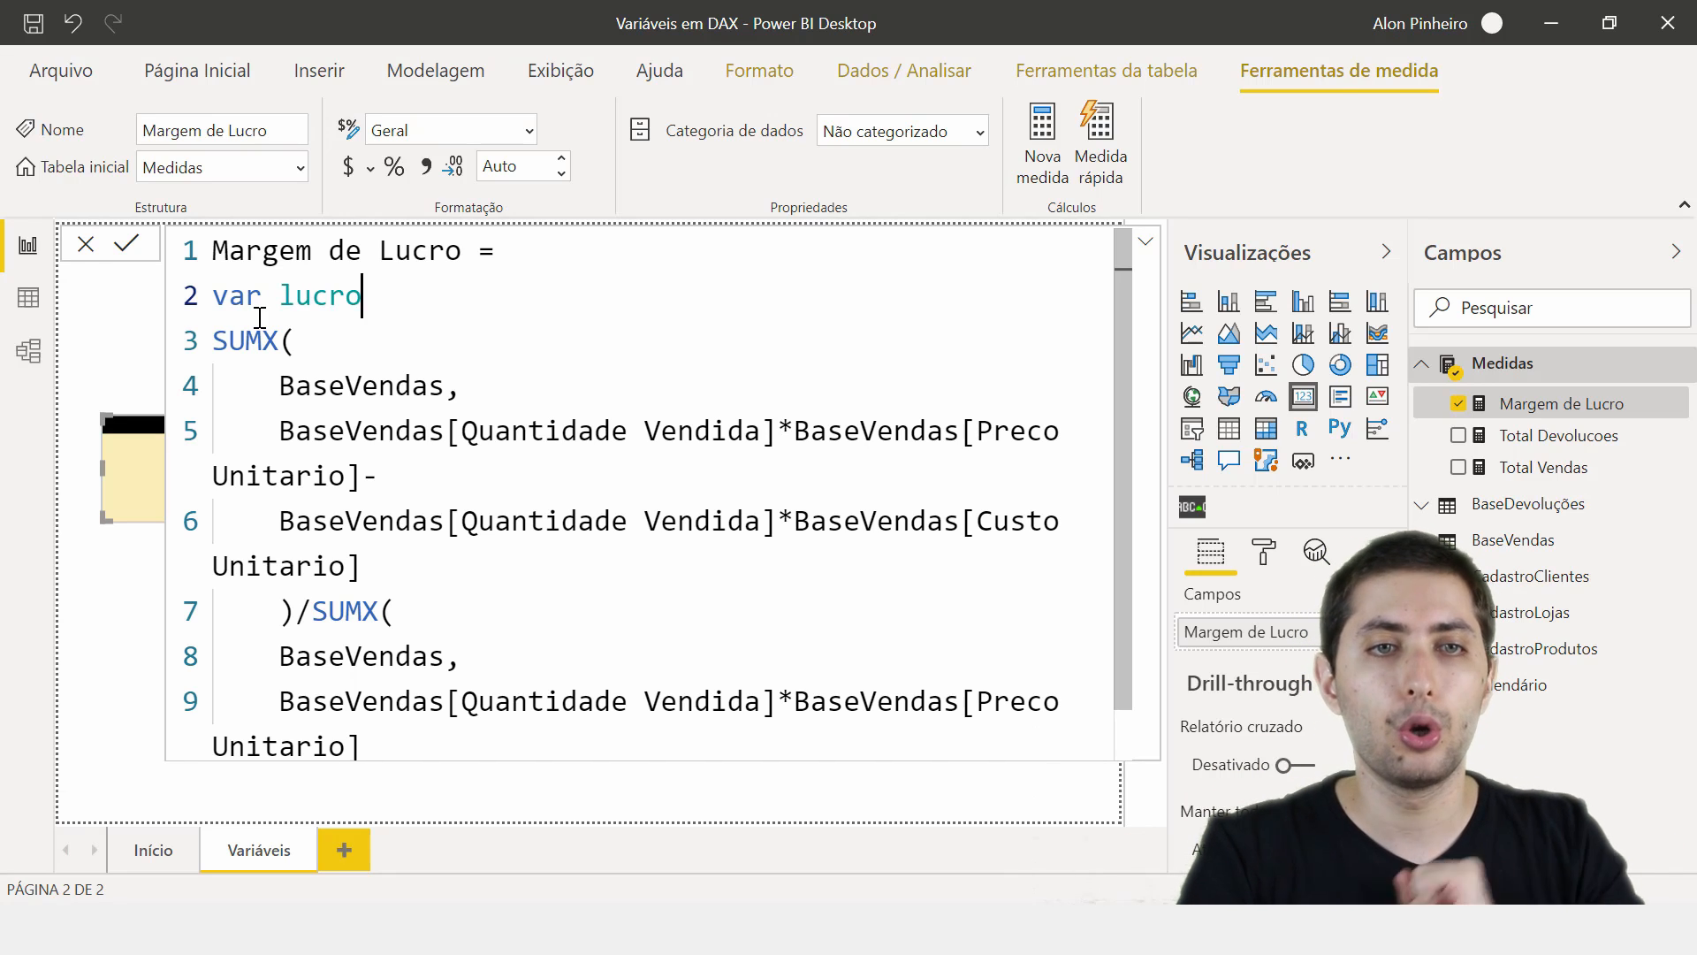
{"action": "type", "text": " ="}
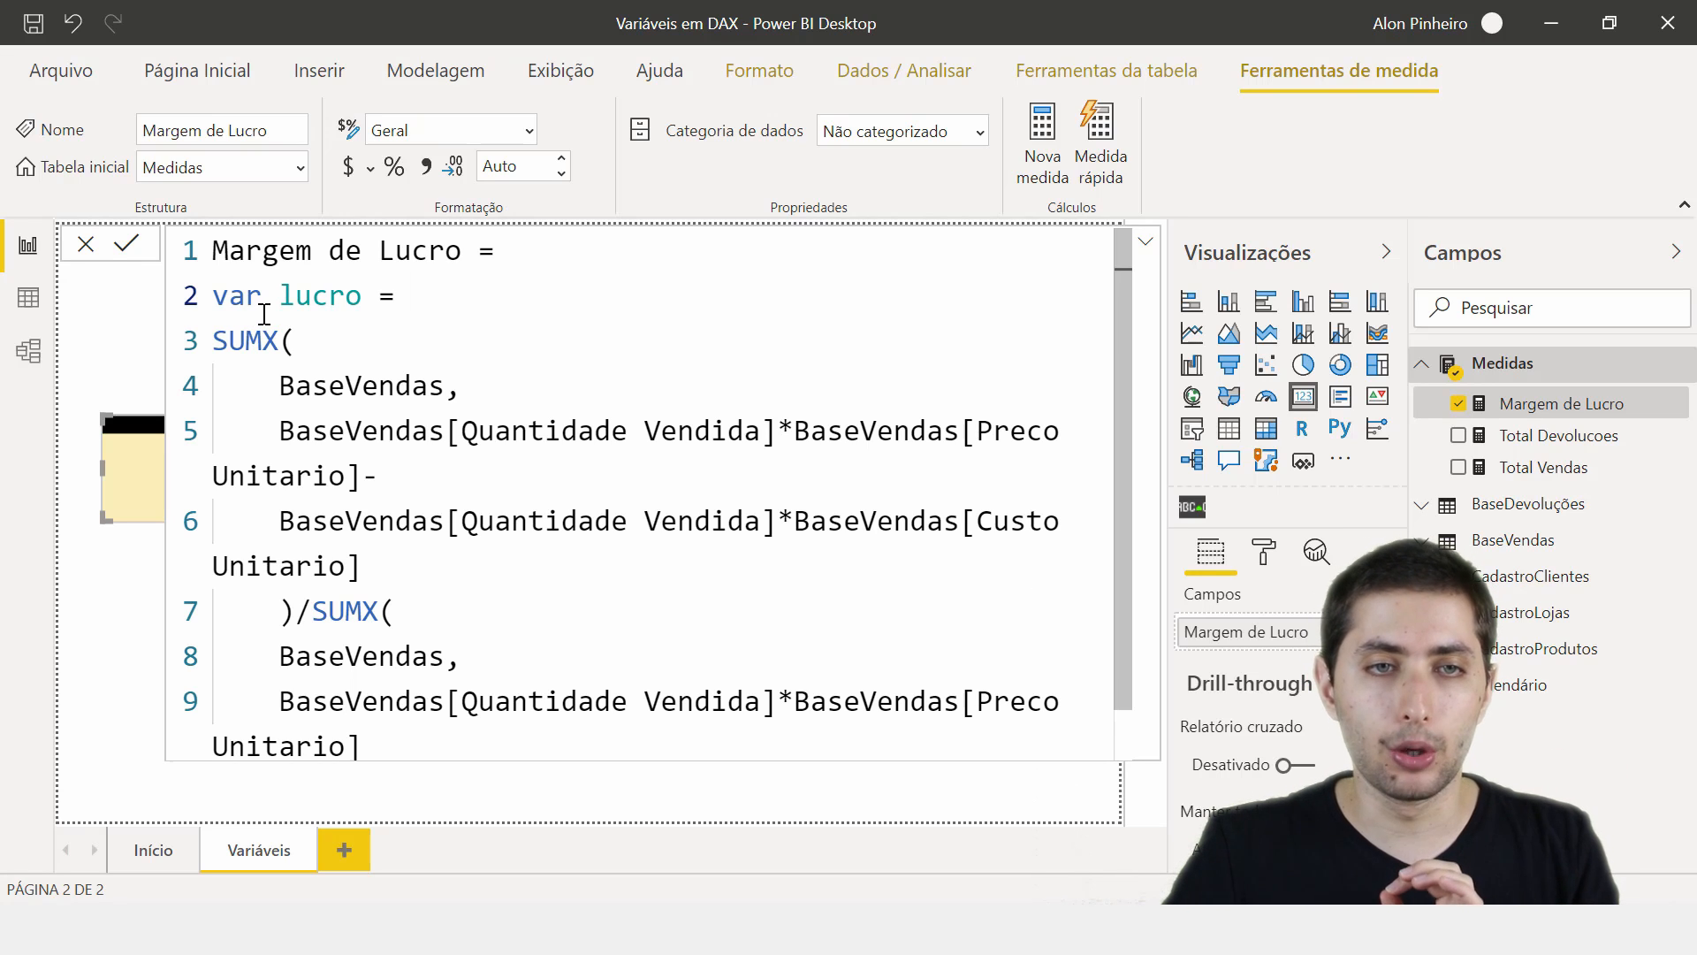
{"action": "left_click_drag", "start_coordinate": [281, 295], "coordinate": [363, 301]}
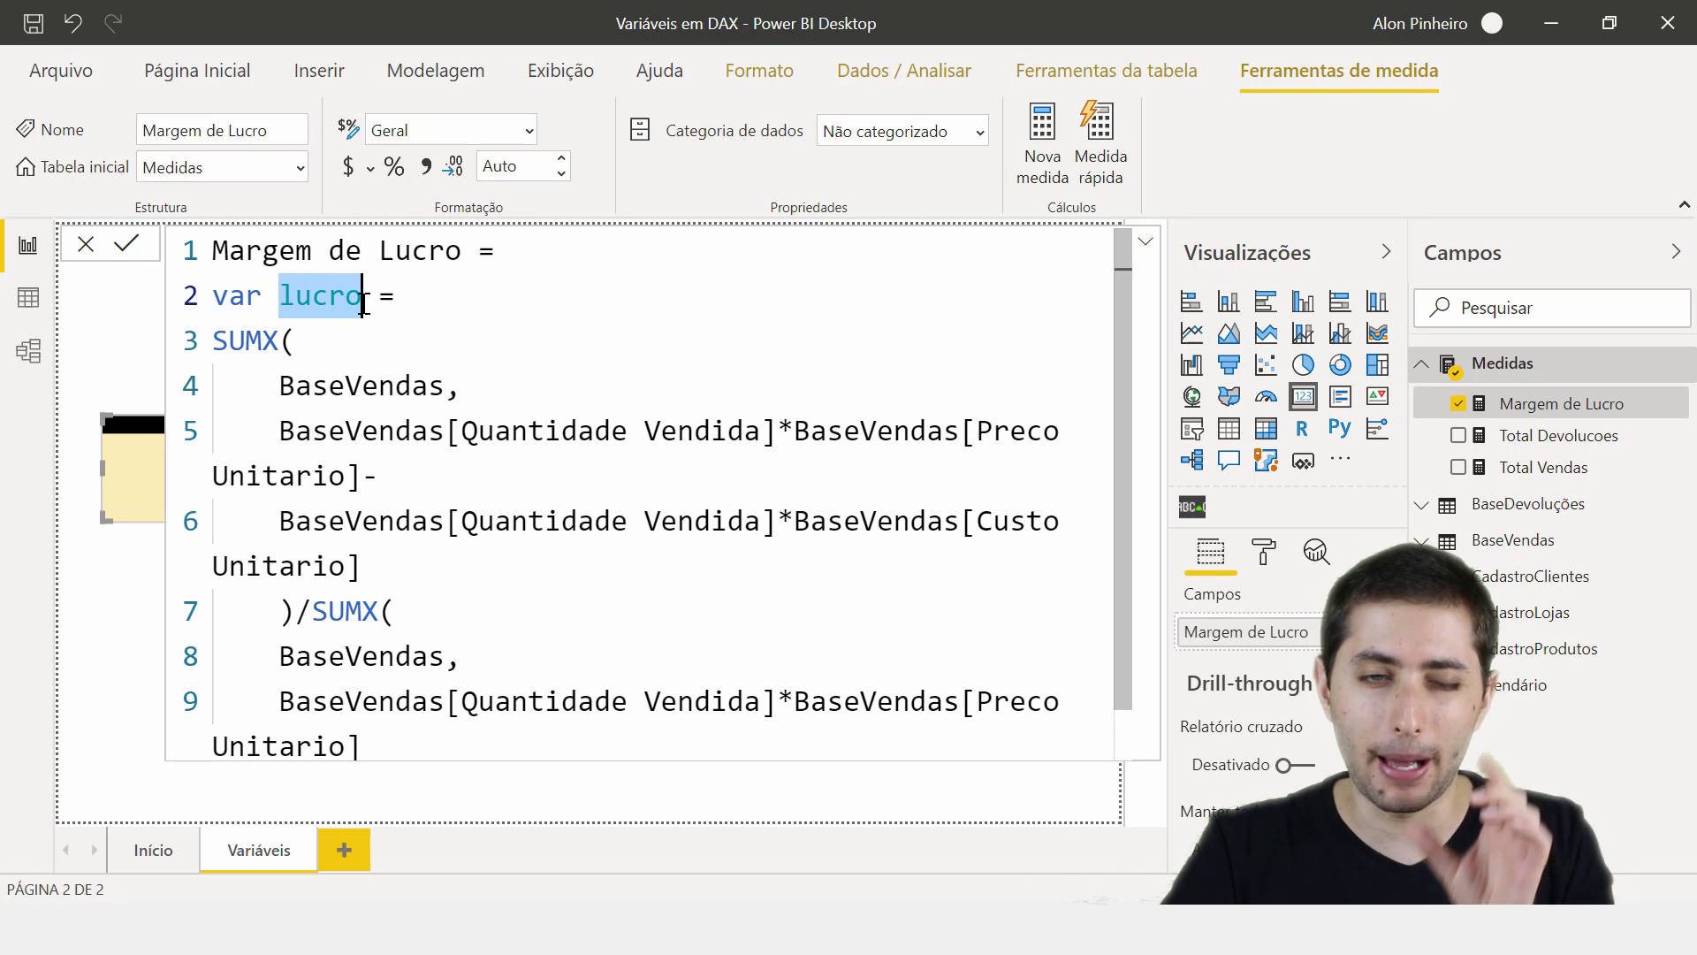
{"action": "left_click", "coordinate": [411, 300]}
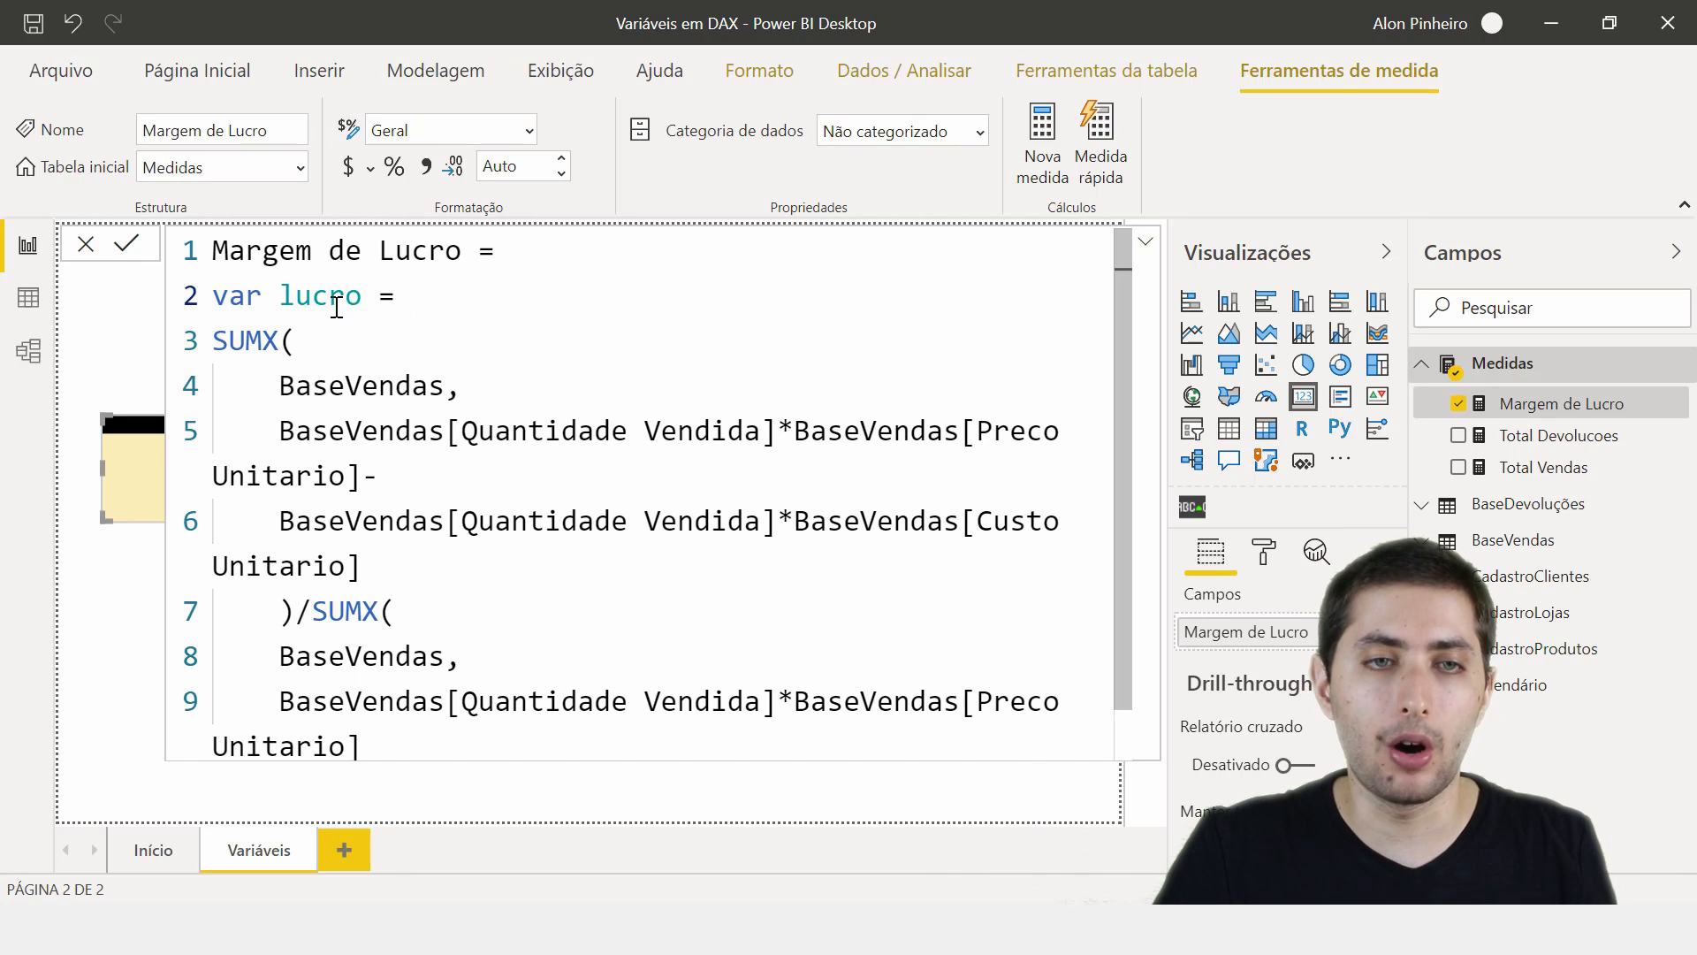
{"action": "left_click_drag", "start_coordinate": [279, 295], "coordinate": [367, 300]}
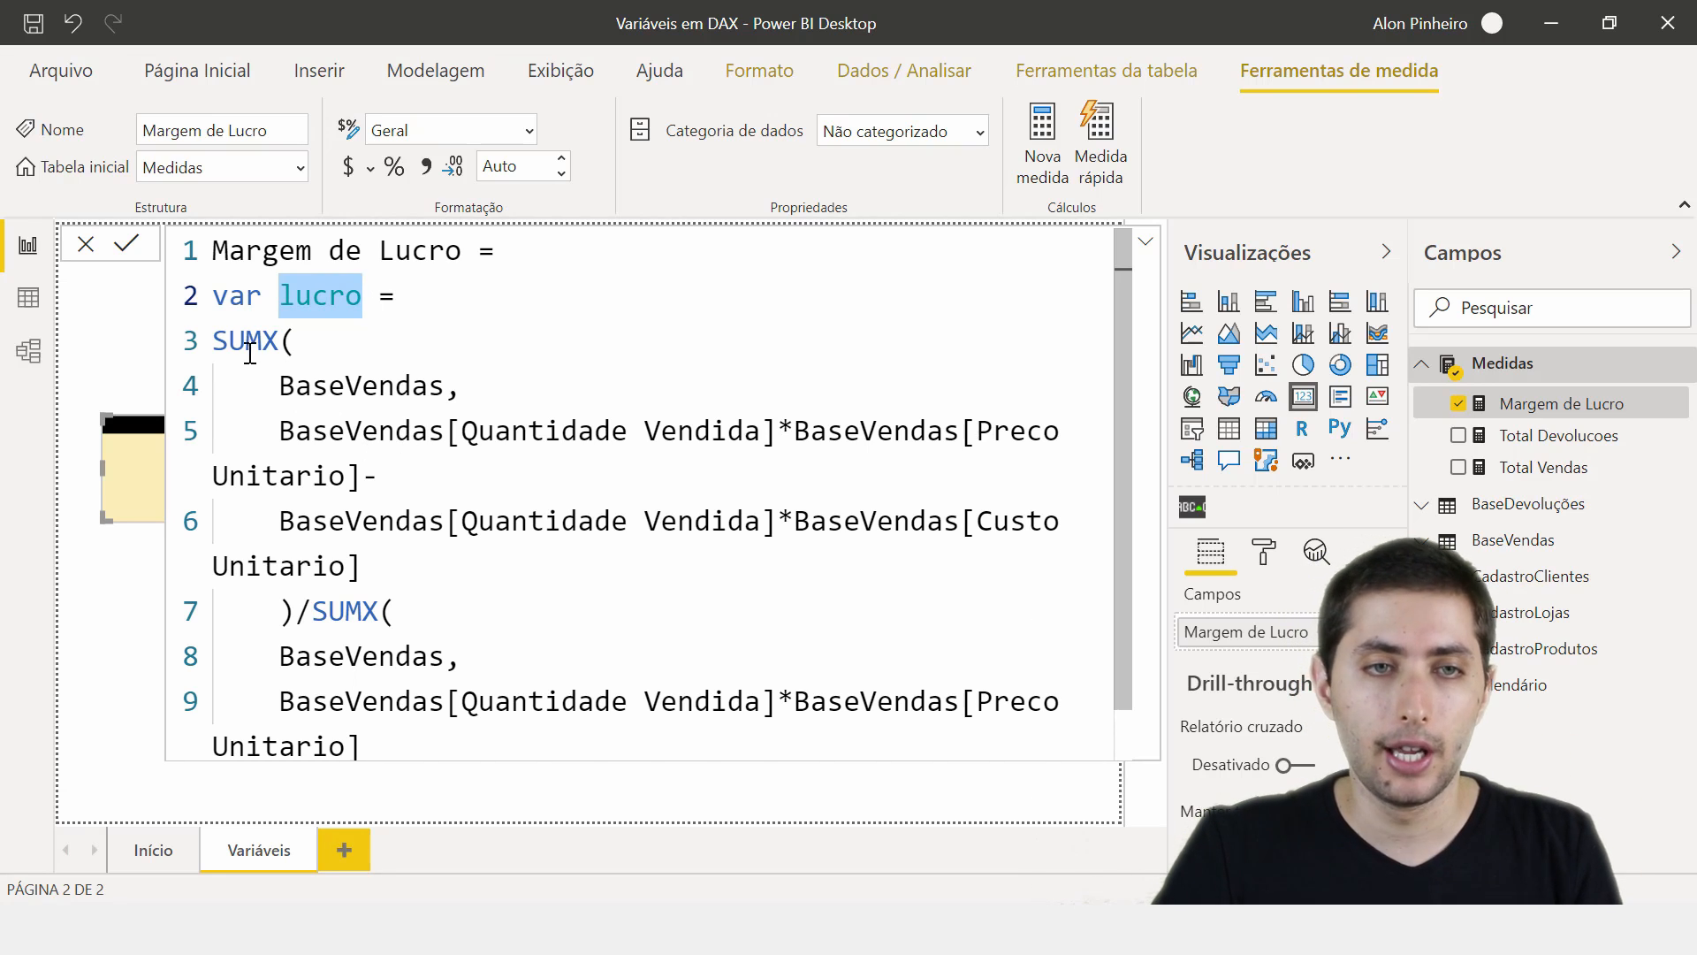
- Remove the division slash after the lucro expression and move the second SUMX onto its own line
{"action": "left_click_drag", "start_coordinate": [213, 340], "coordinate": [295, 608]}
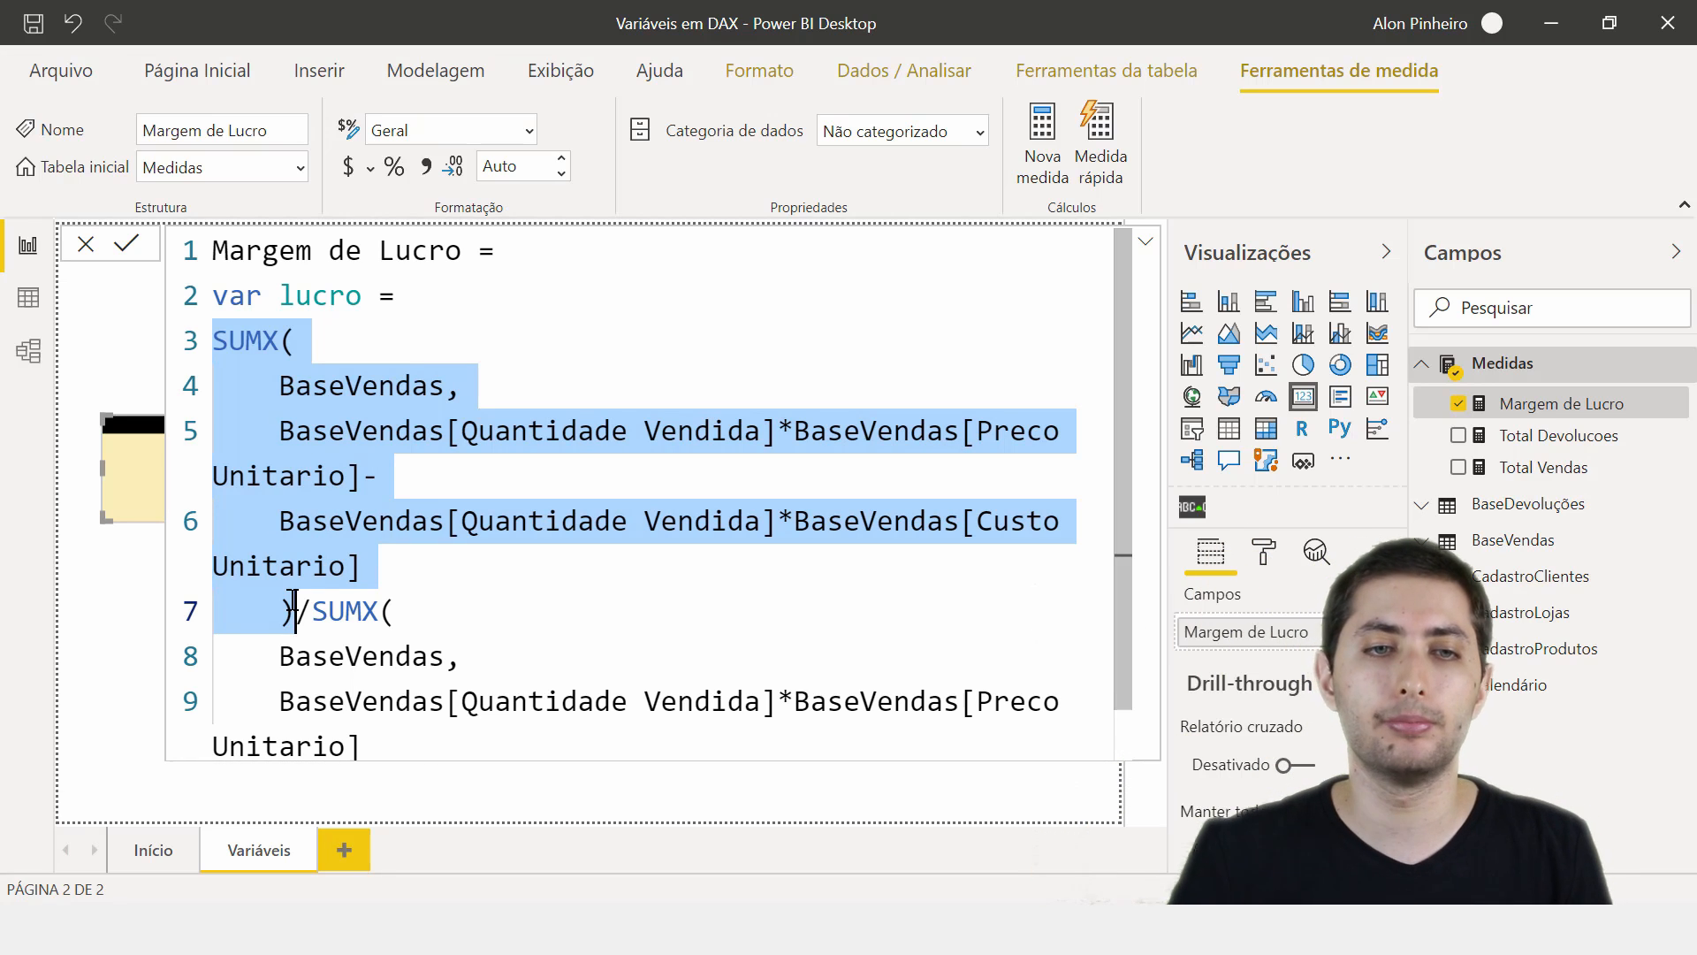
{"action": "left_click", "coordinate": [307, 610]}
{"action": "key", "text": "BackSpace"}
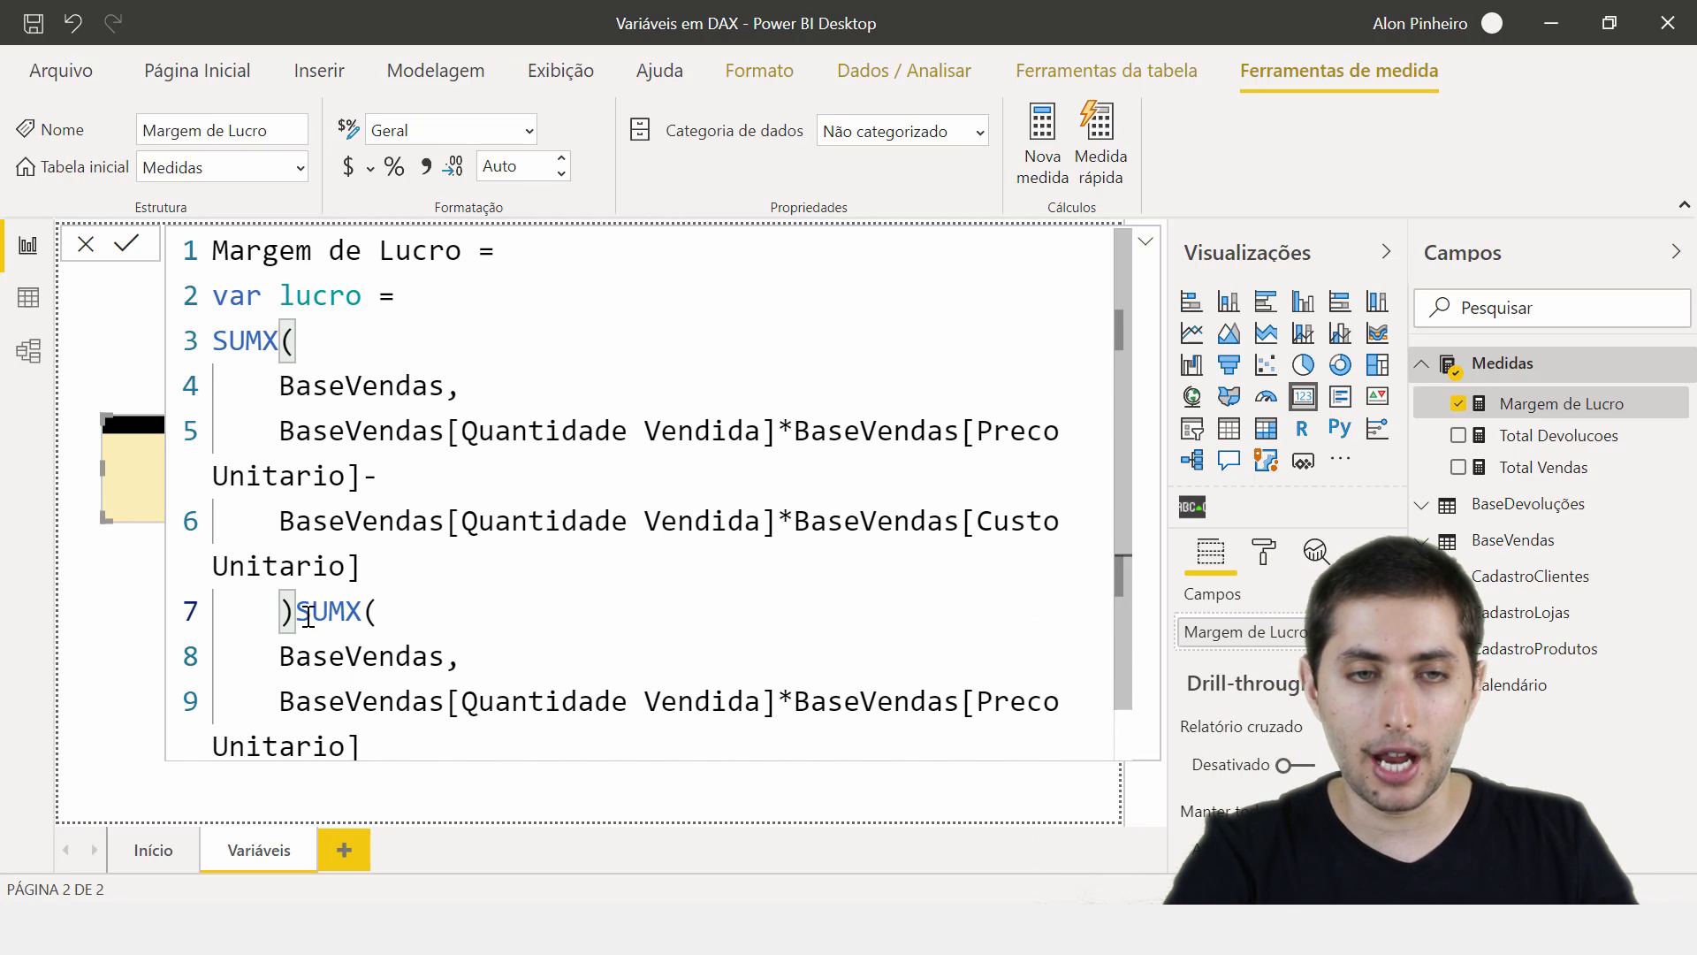
{"action": "key", "text": "Return"}
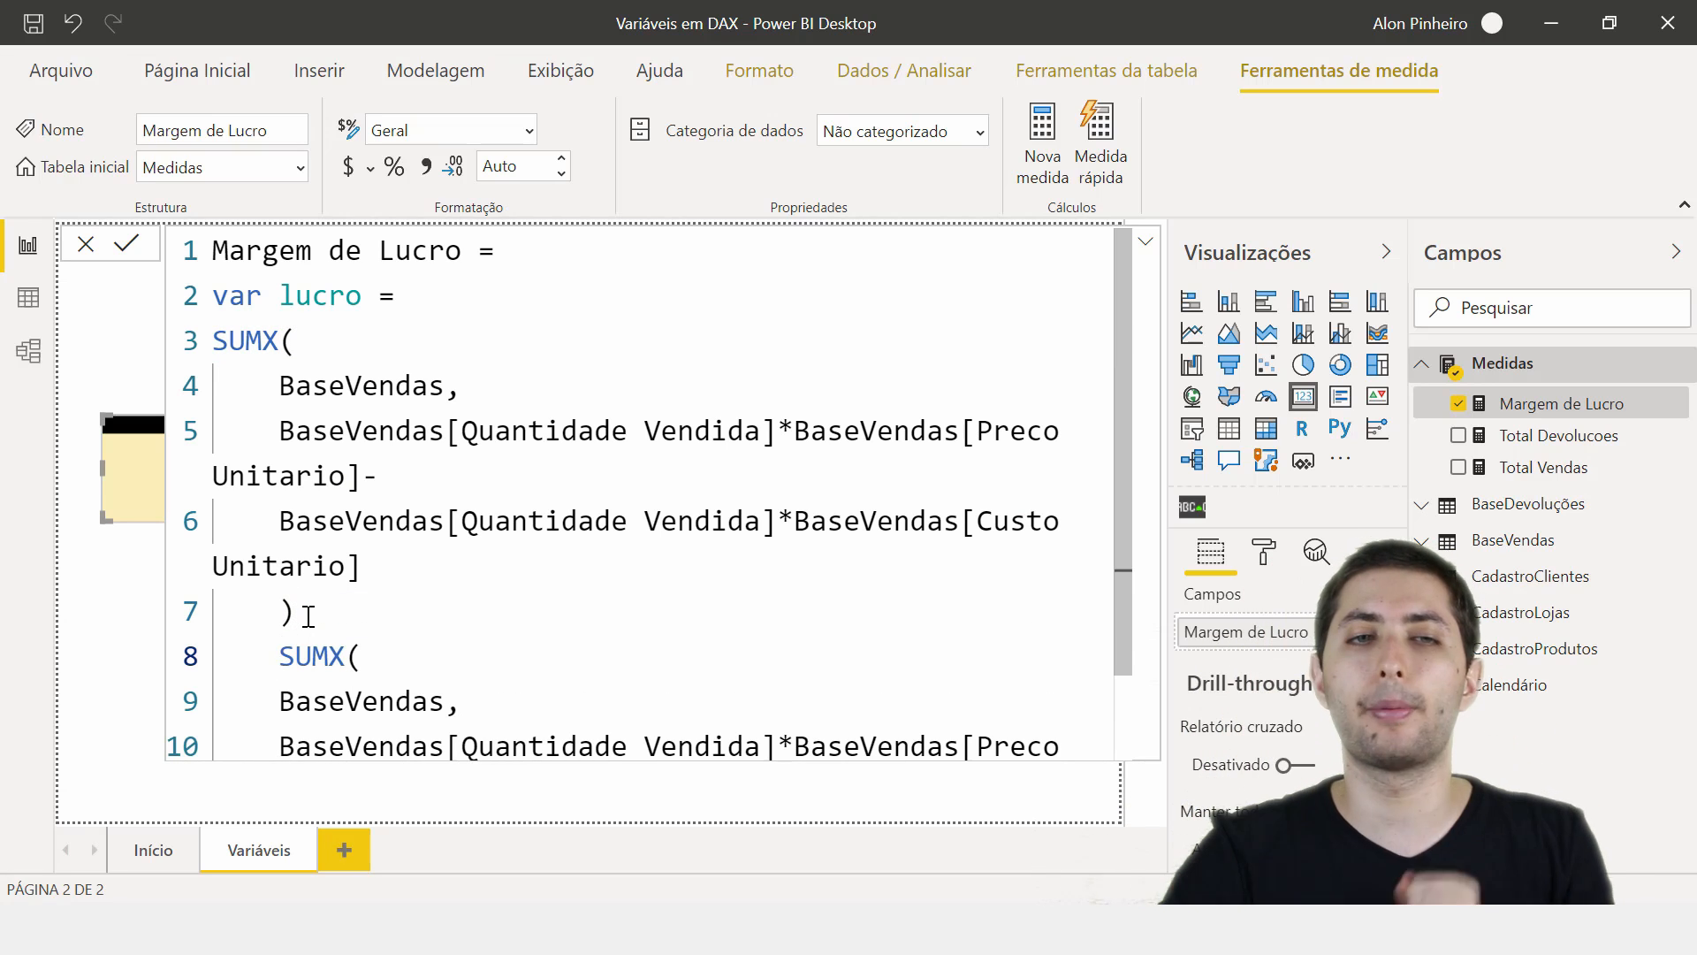
{"action": "left_click_drag", "start_coordinate": [291, 608], "coordinate": [212, 333]}
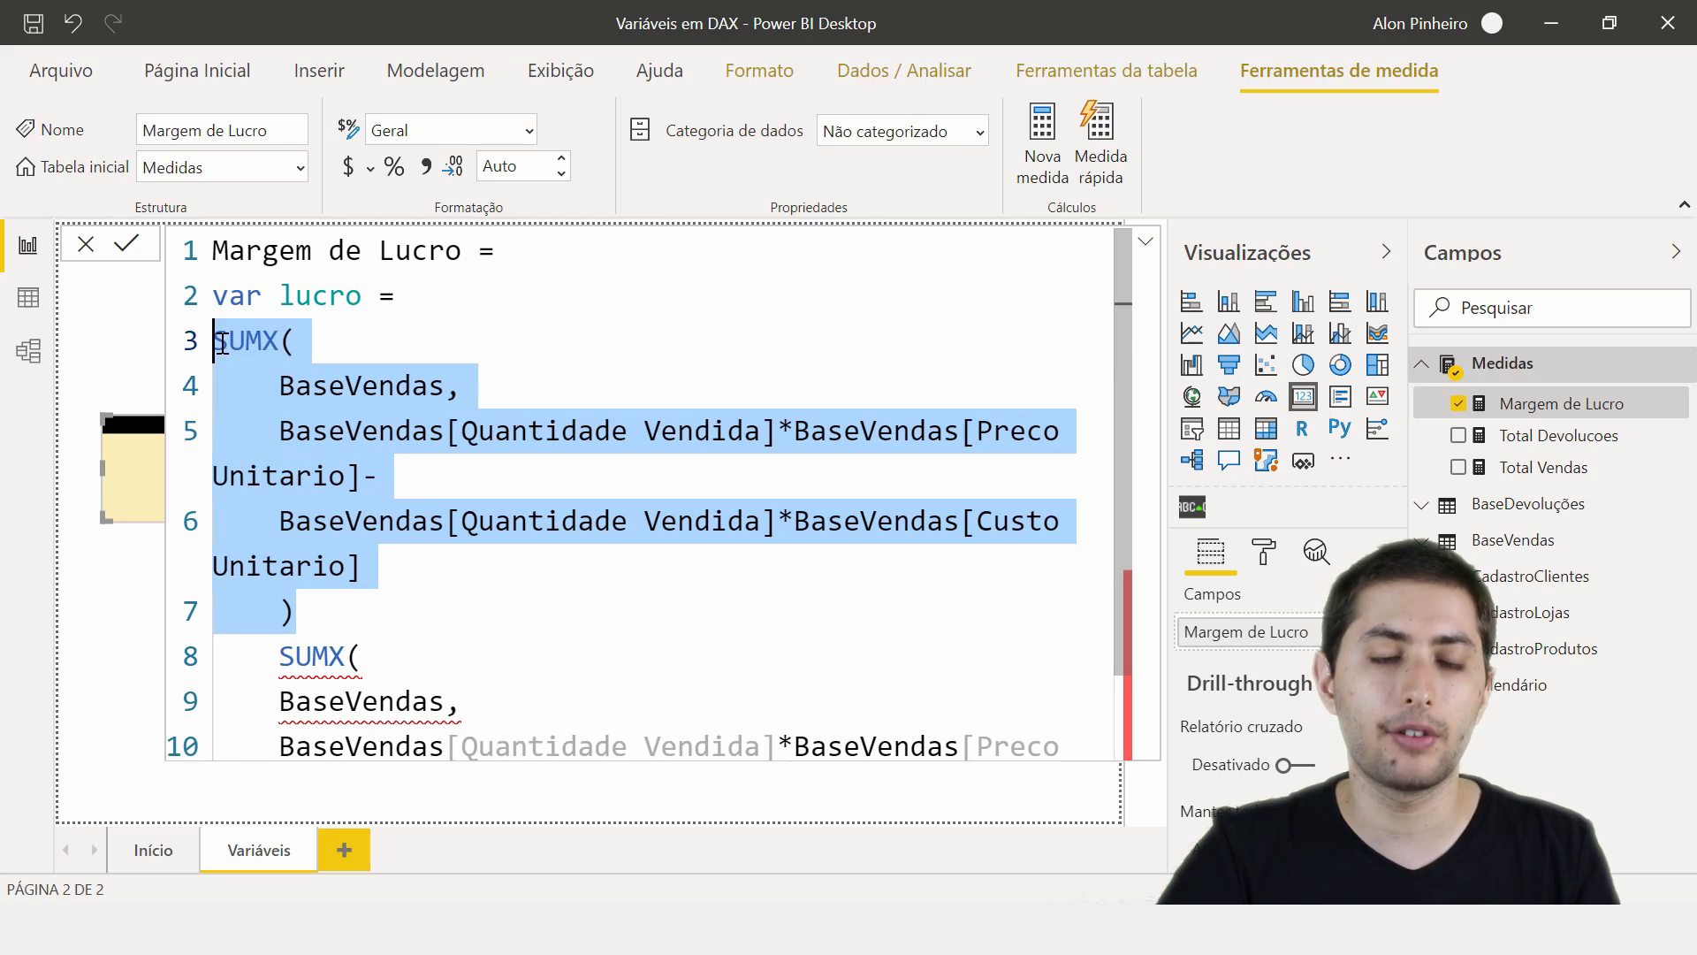
{"action": "left_click", "coordinate": [365, 608]}
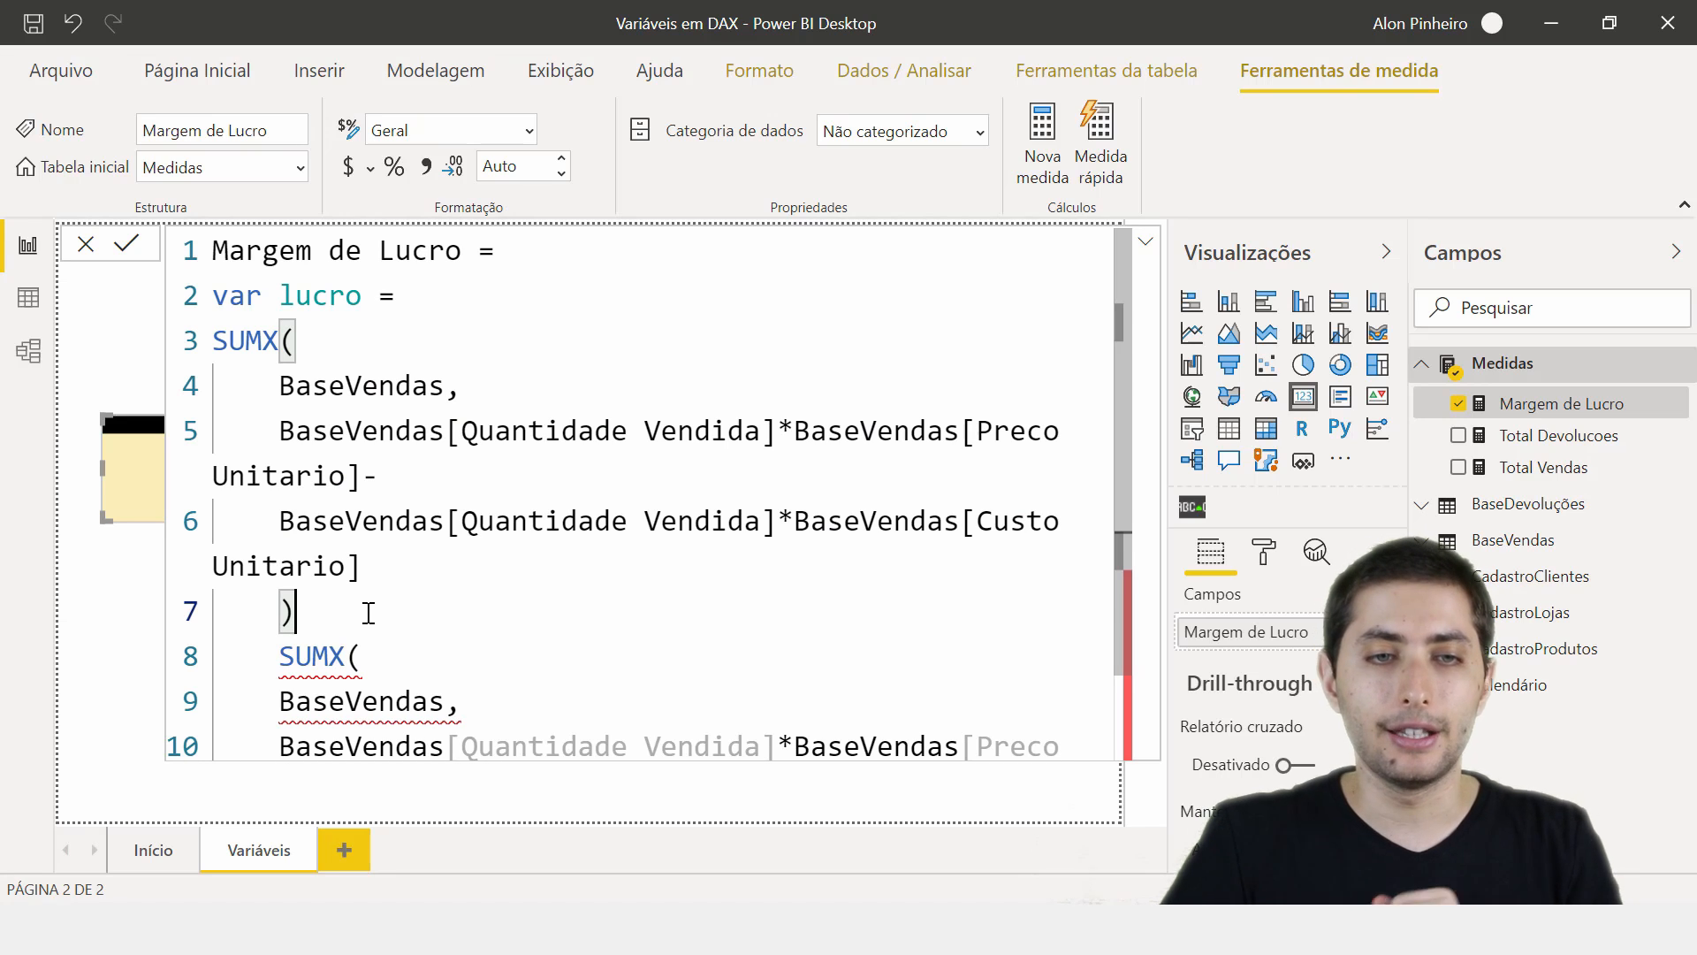
{"action": "left_click_drag", "start_coordinate": [322, 610], "coordinate": [215, 340]}
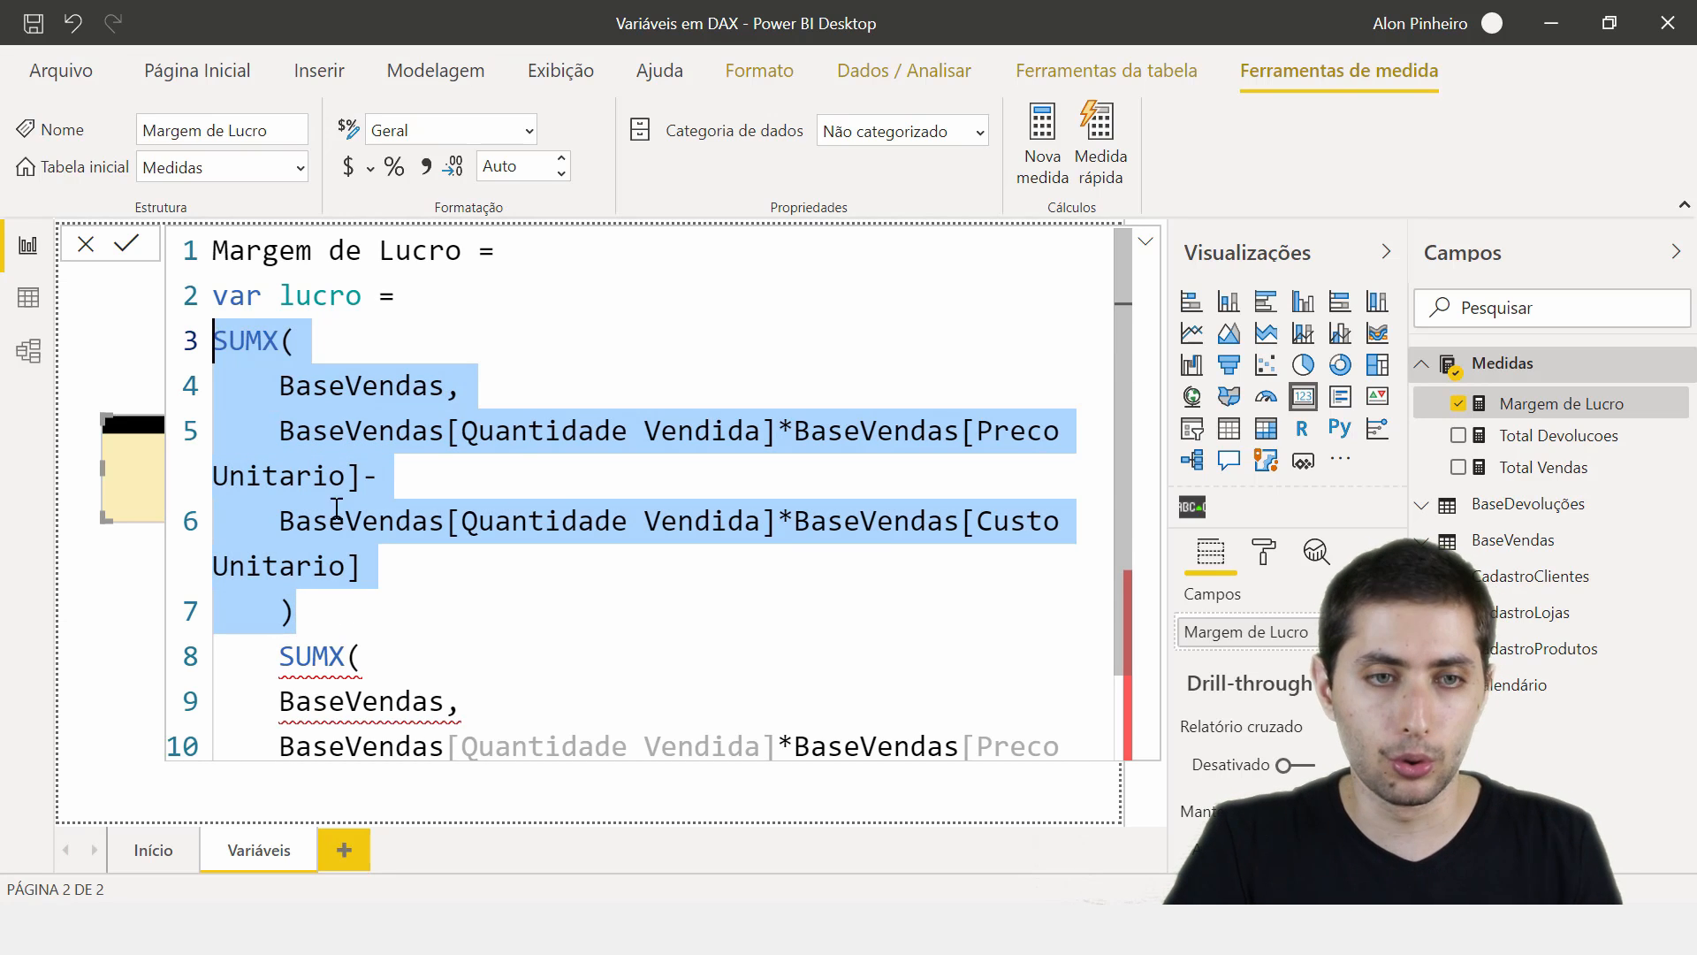
- Declare a second variable with "var faturamento =" on a new line above the second SUMX expression
{"action": "left_click", "coordinate": [318, 608]}
{"action": "key", "text": "shift+Return"}
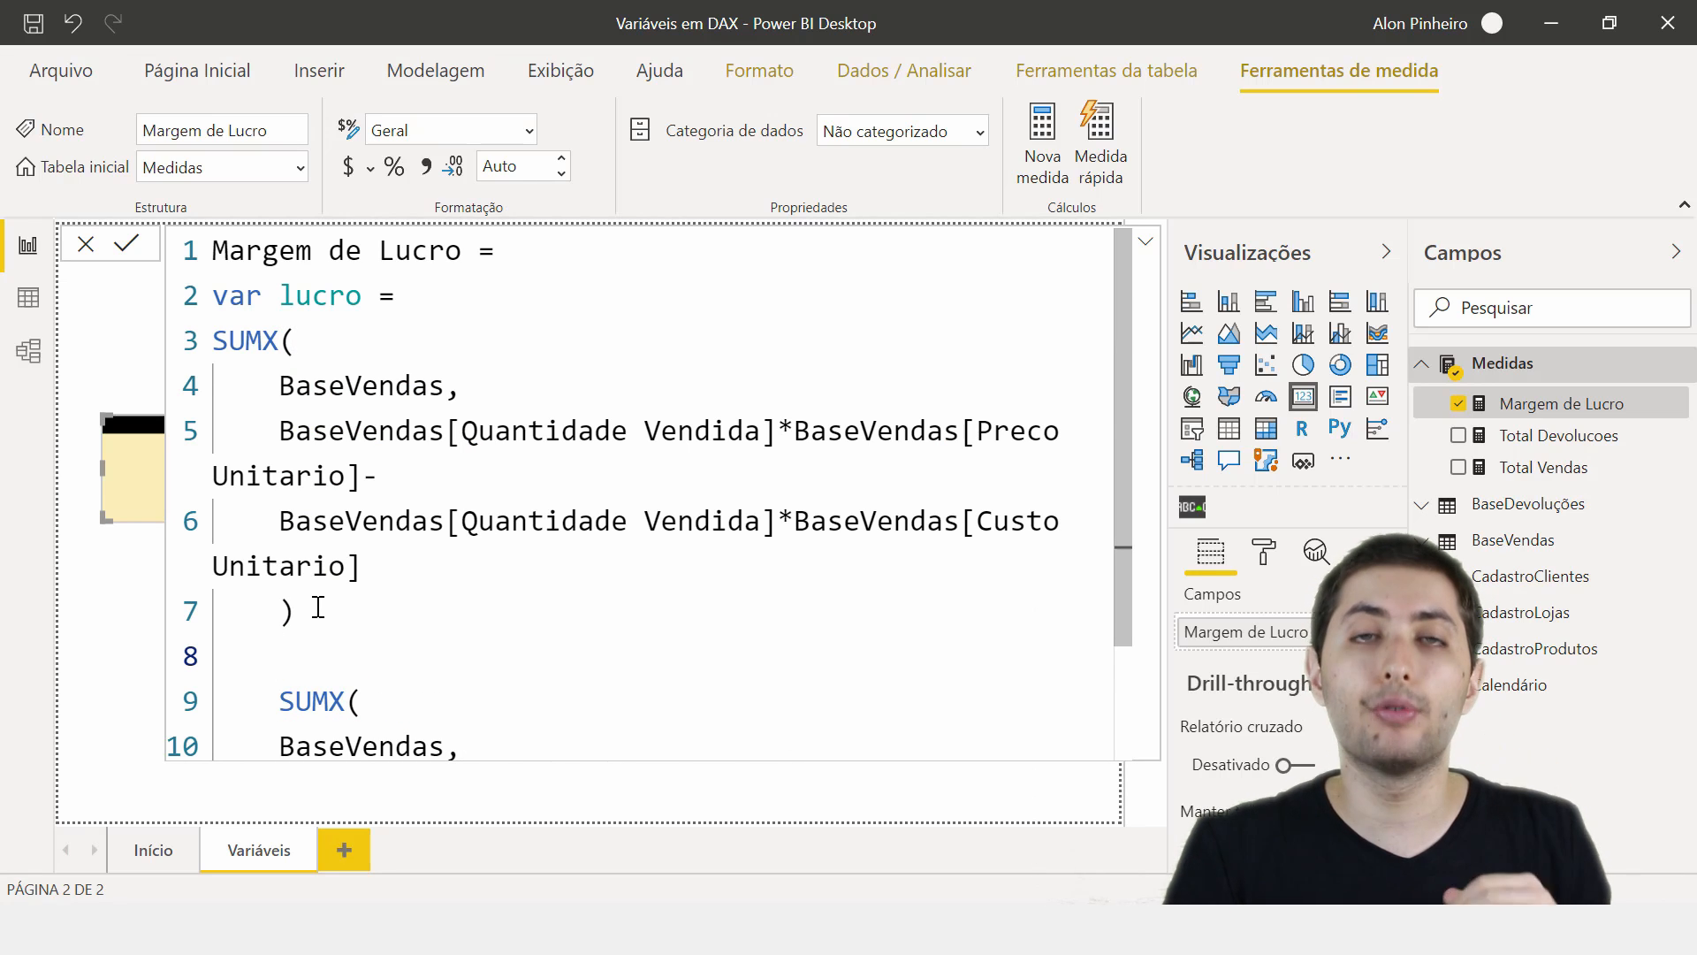
{"action": "key", "text": "BackSpace"}
{"action": "type", "text": "var faturamento ="}
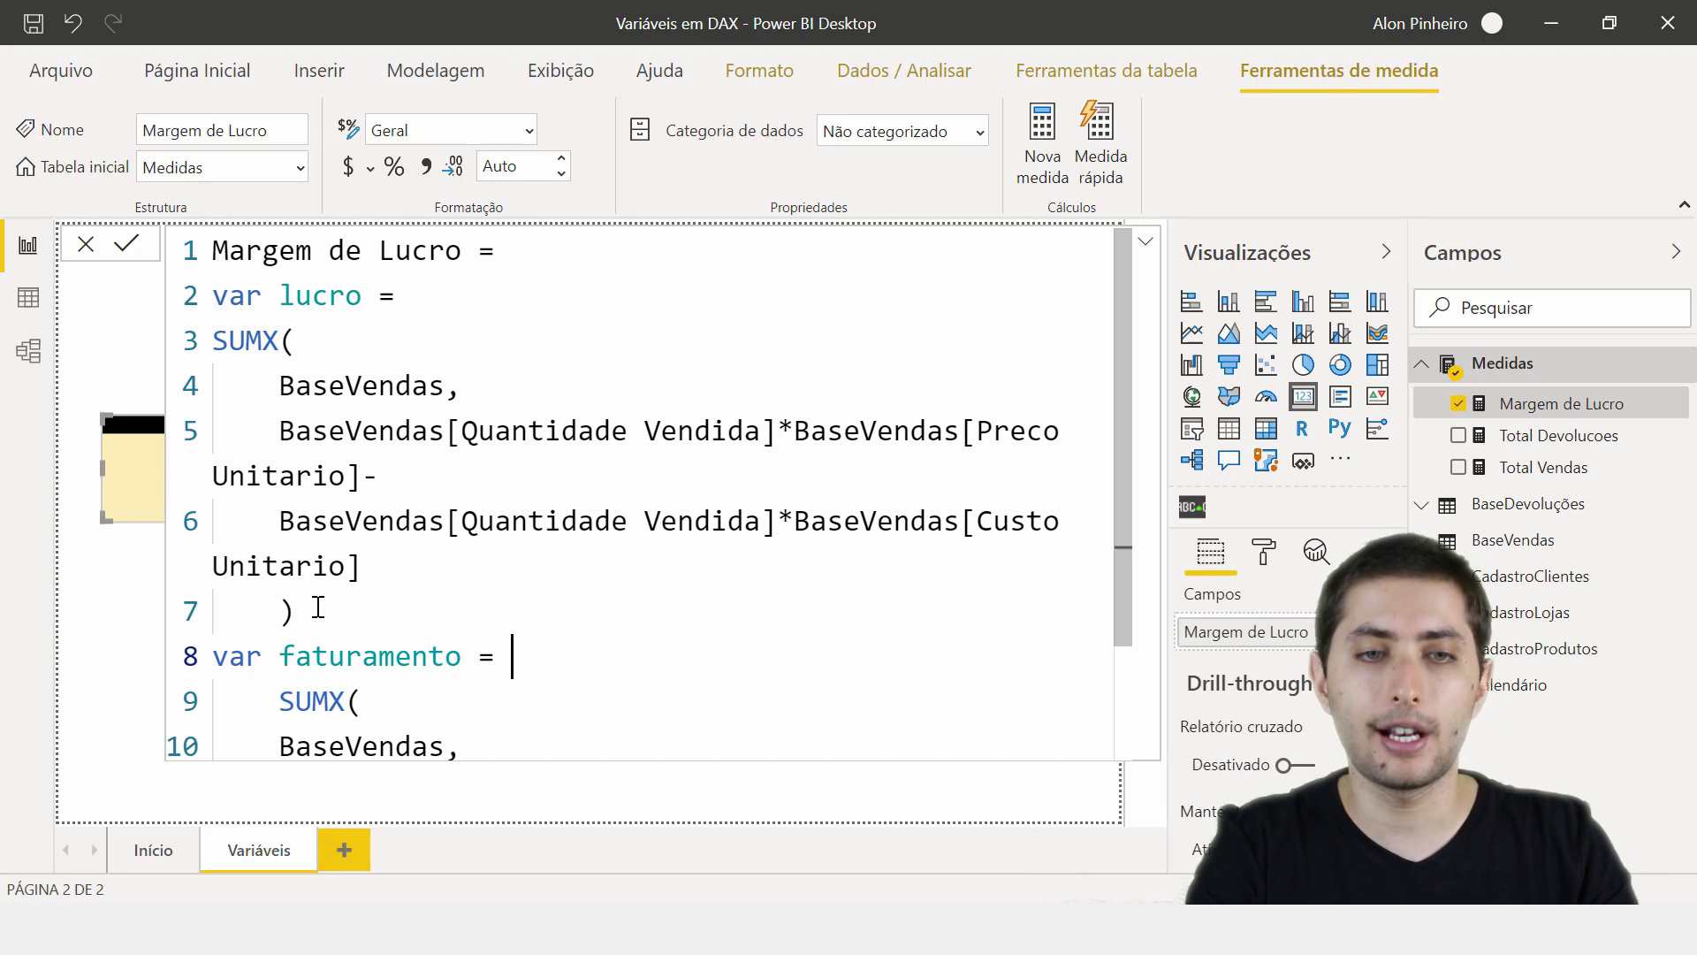
{"action": "scroll", "coordinate": [349, 698], "scroll_direction": "down", "scroll_amount": 1}
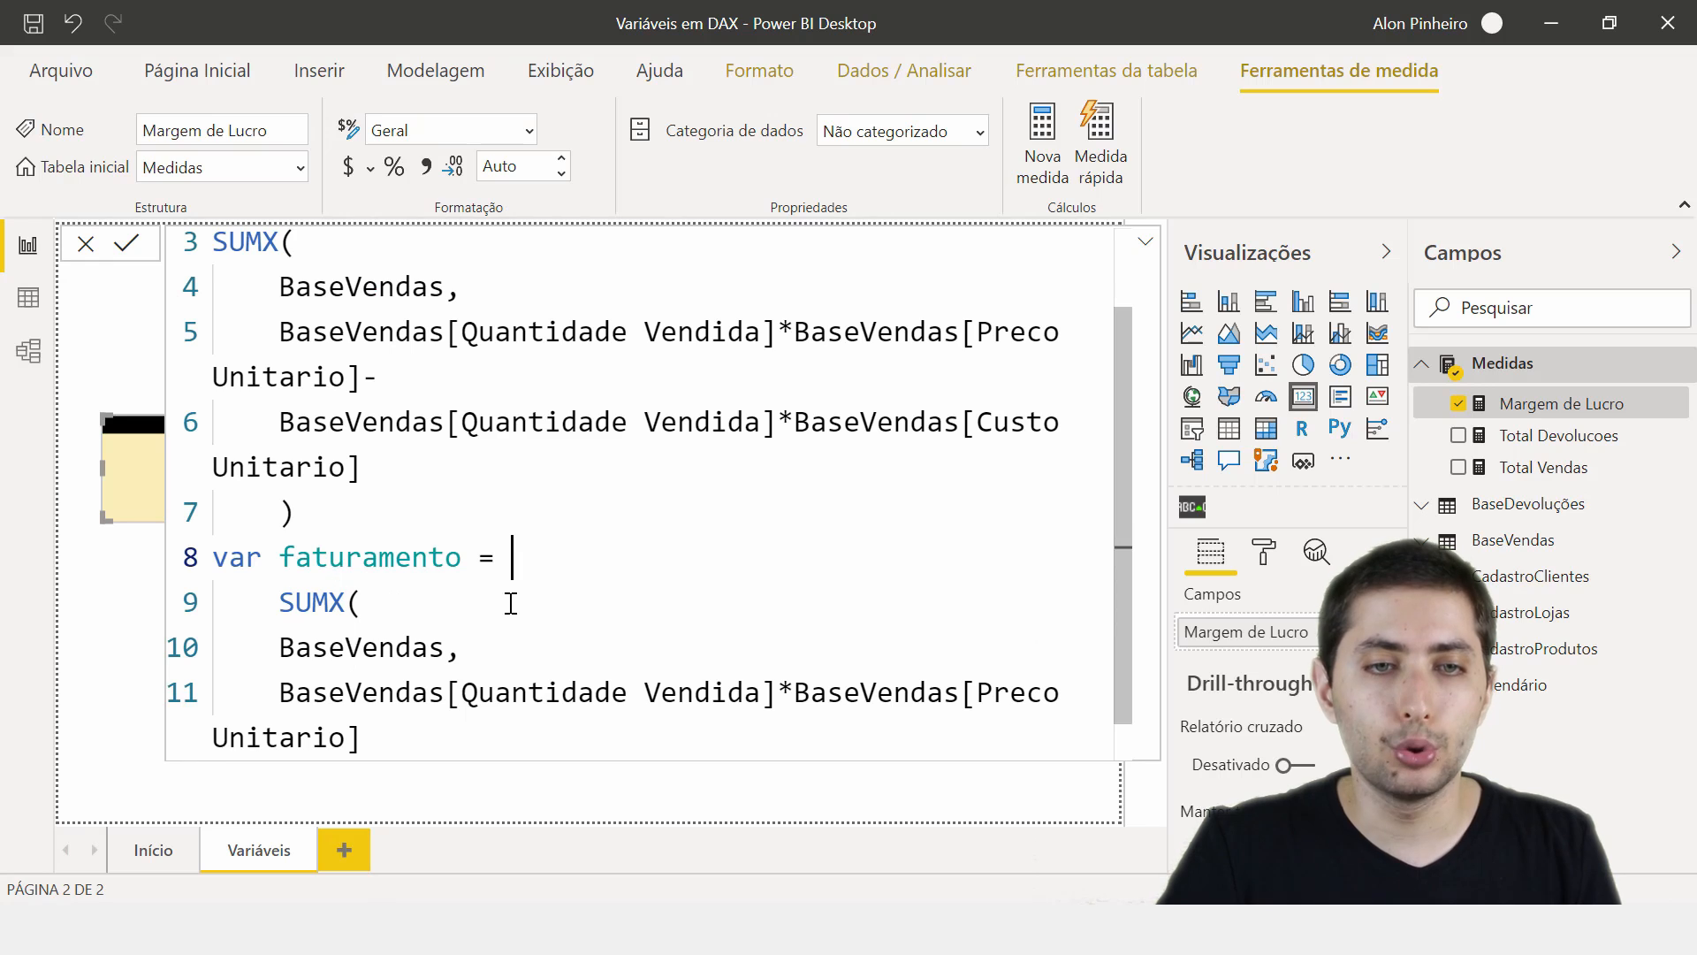
{"action": "scroll", "coordinate": [394, 607], "scroll_direction": "down", "scroll_amount": 1}
{"action": "left_click_drag", "start_coordinate": [277, 516], "coordinate": [460, 521]}
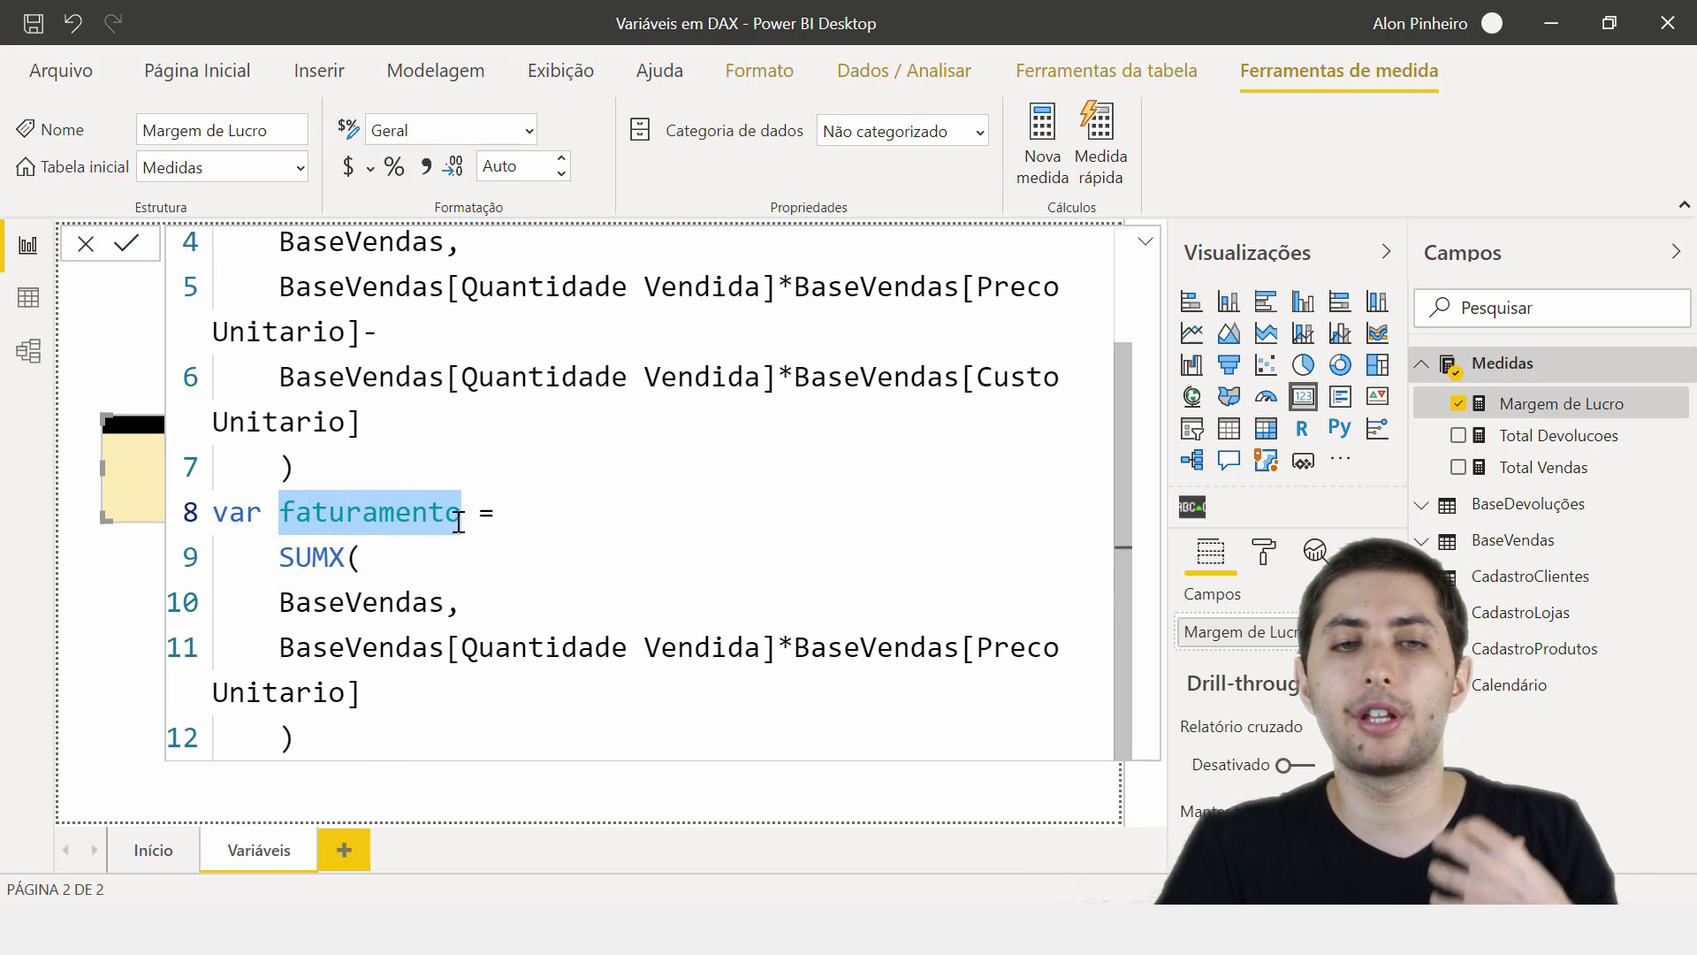
- Review the lucro and faturamento variable names and the SUMX expression assigned to each in the formula
{"action": "scroll", "coordinate": [454, 522], "scroll_direction": "up", "scroll_amount": 2}
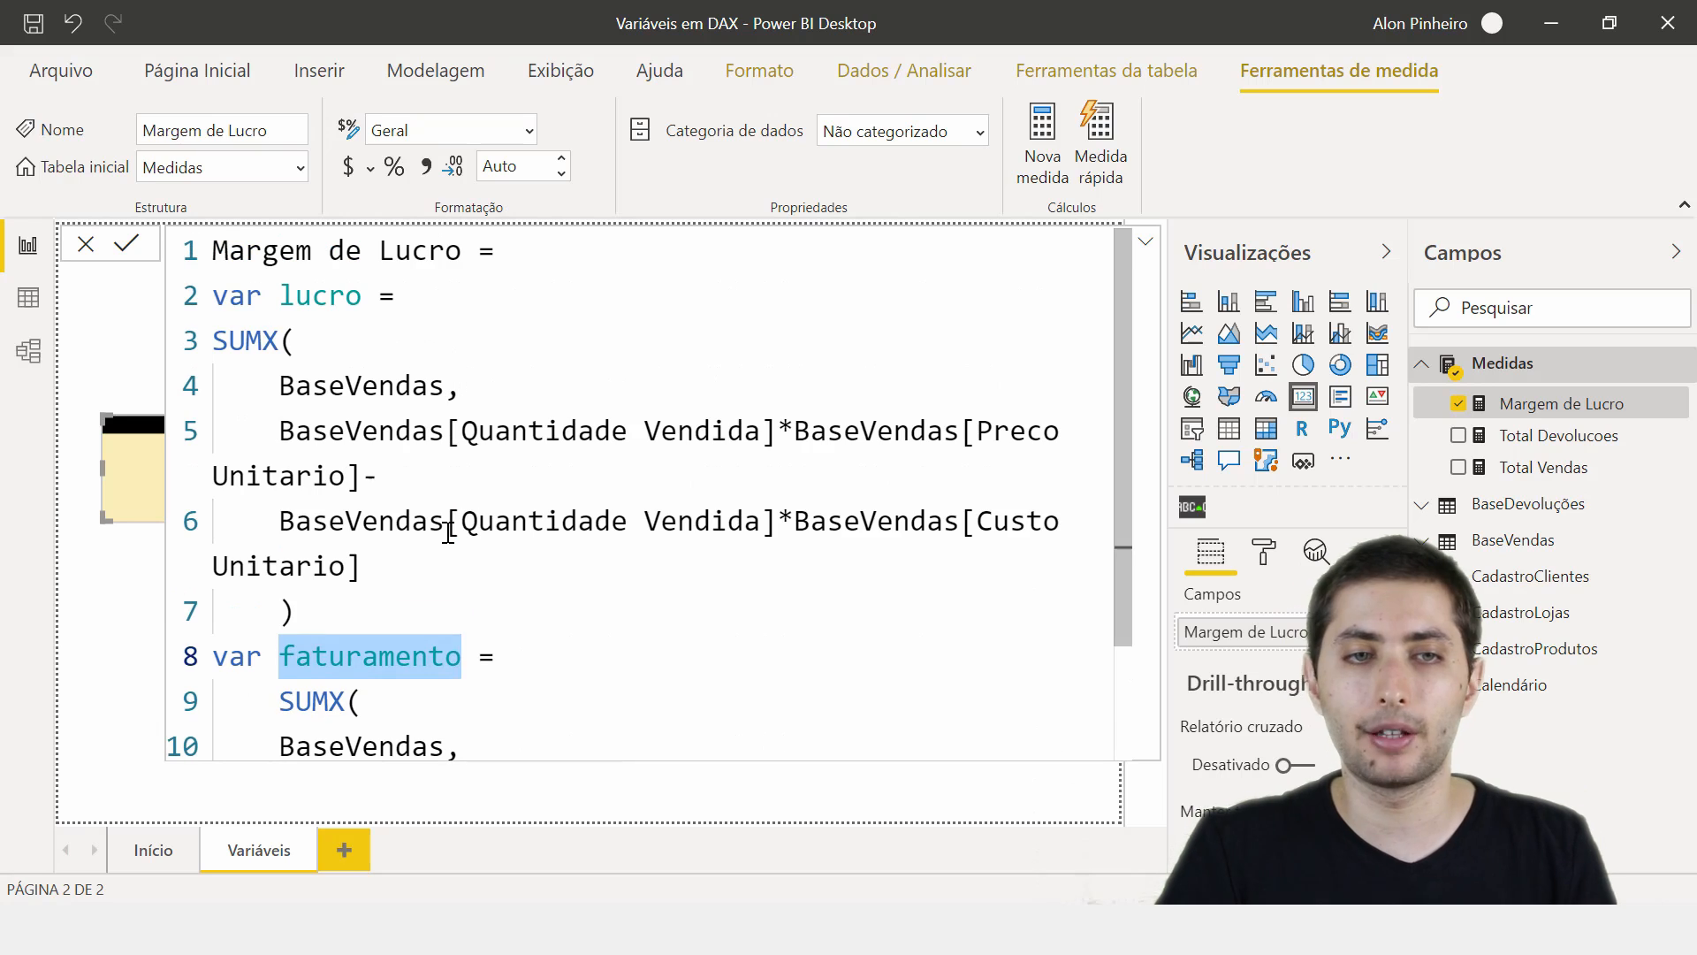
{"action": "left_click", "coordinate": [424, 585]}
{"action": "left_click", "coordinate": [418, 595]}
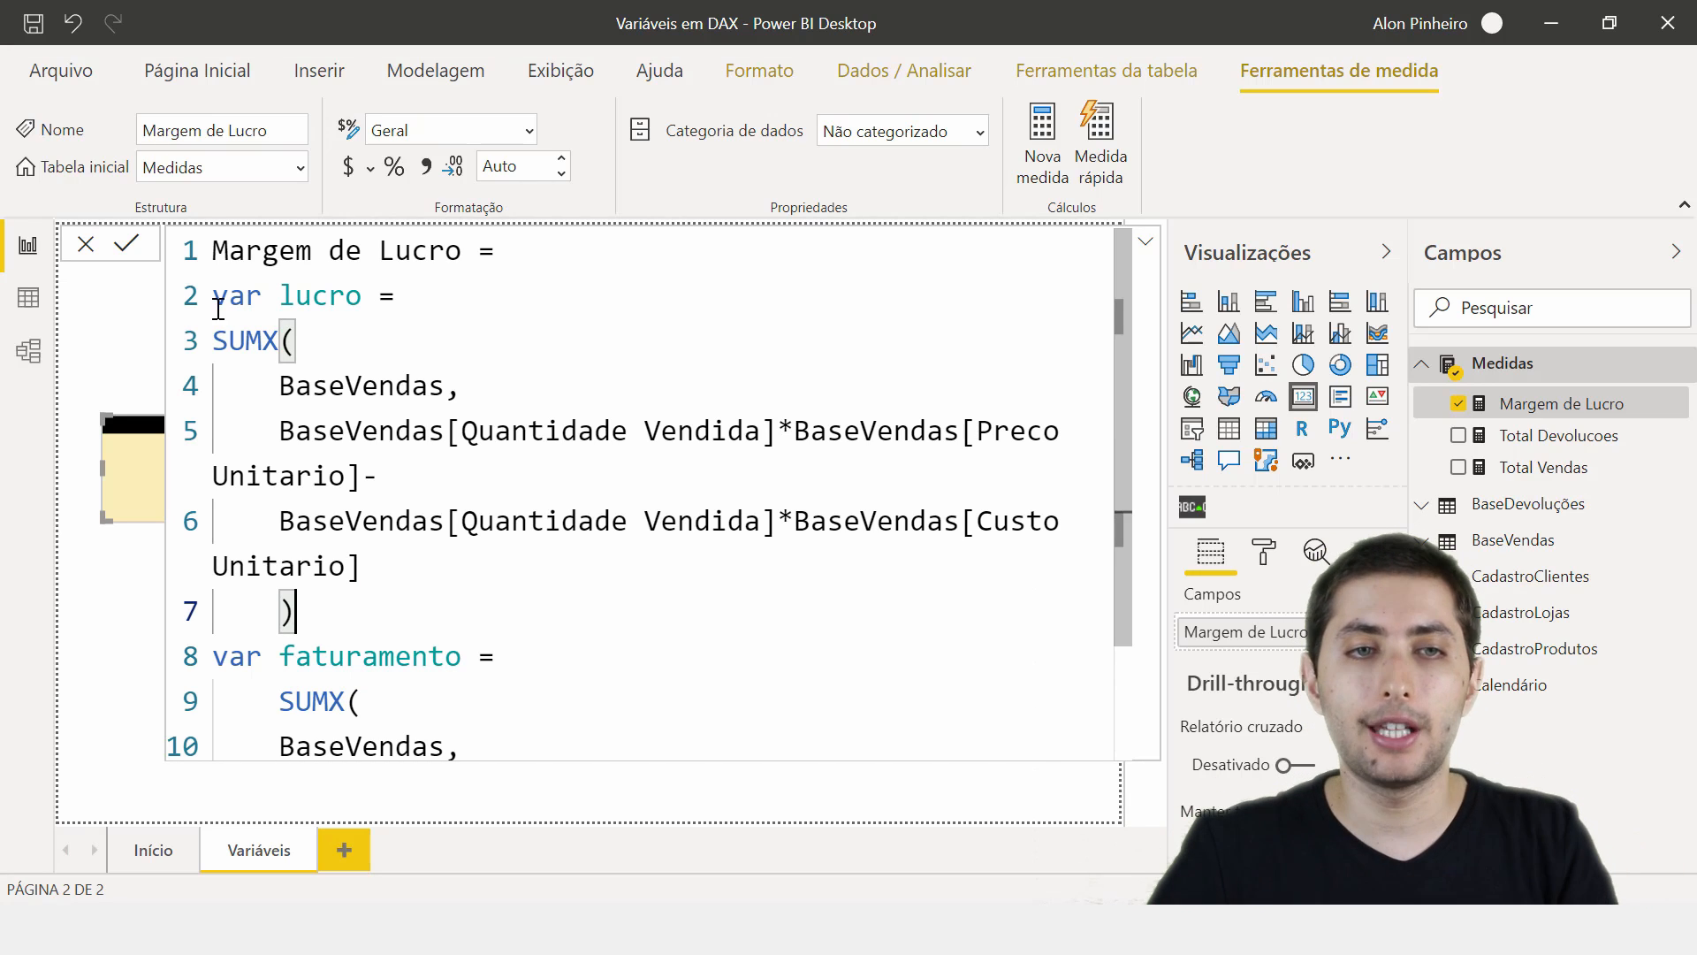
{"action": "left_click", "coordinate": [220, 309]}
{"action": "left_click_drag", "start_coordinate": [232, 313], "coordinate": [365, 574]}
{"action": "left_click", "coordinate": [387, 612]}
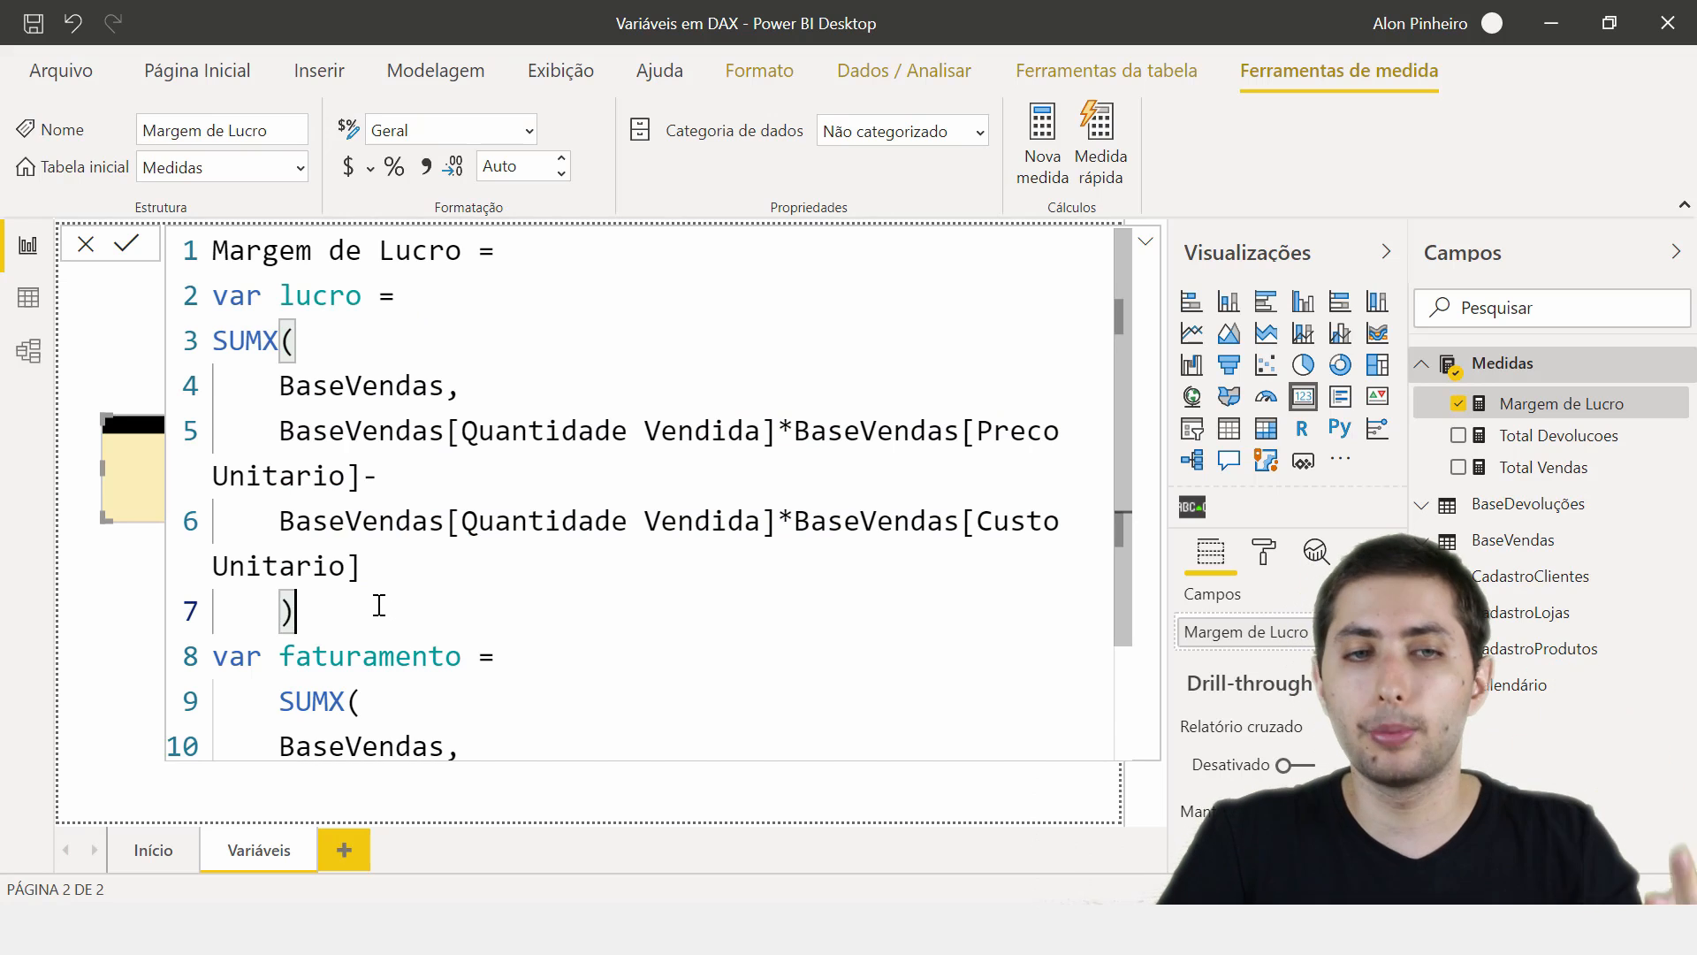
{"action": "scroll", "coordinate": [372, 599], "scroll_direction": "down", "scroll_amount": 3}
{"action": "left_click_drag", "start_coordinate": [279, 557], "coordinate": [415, 720]}
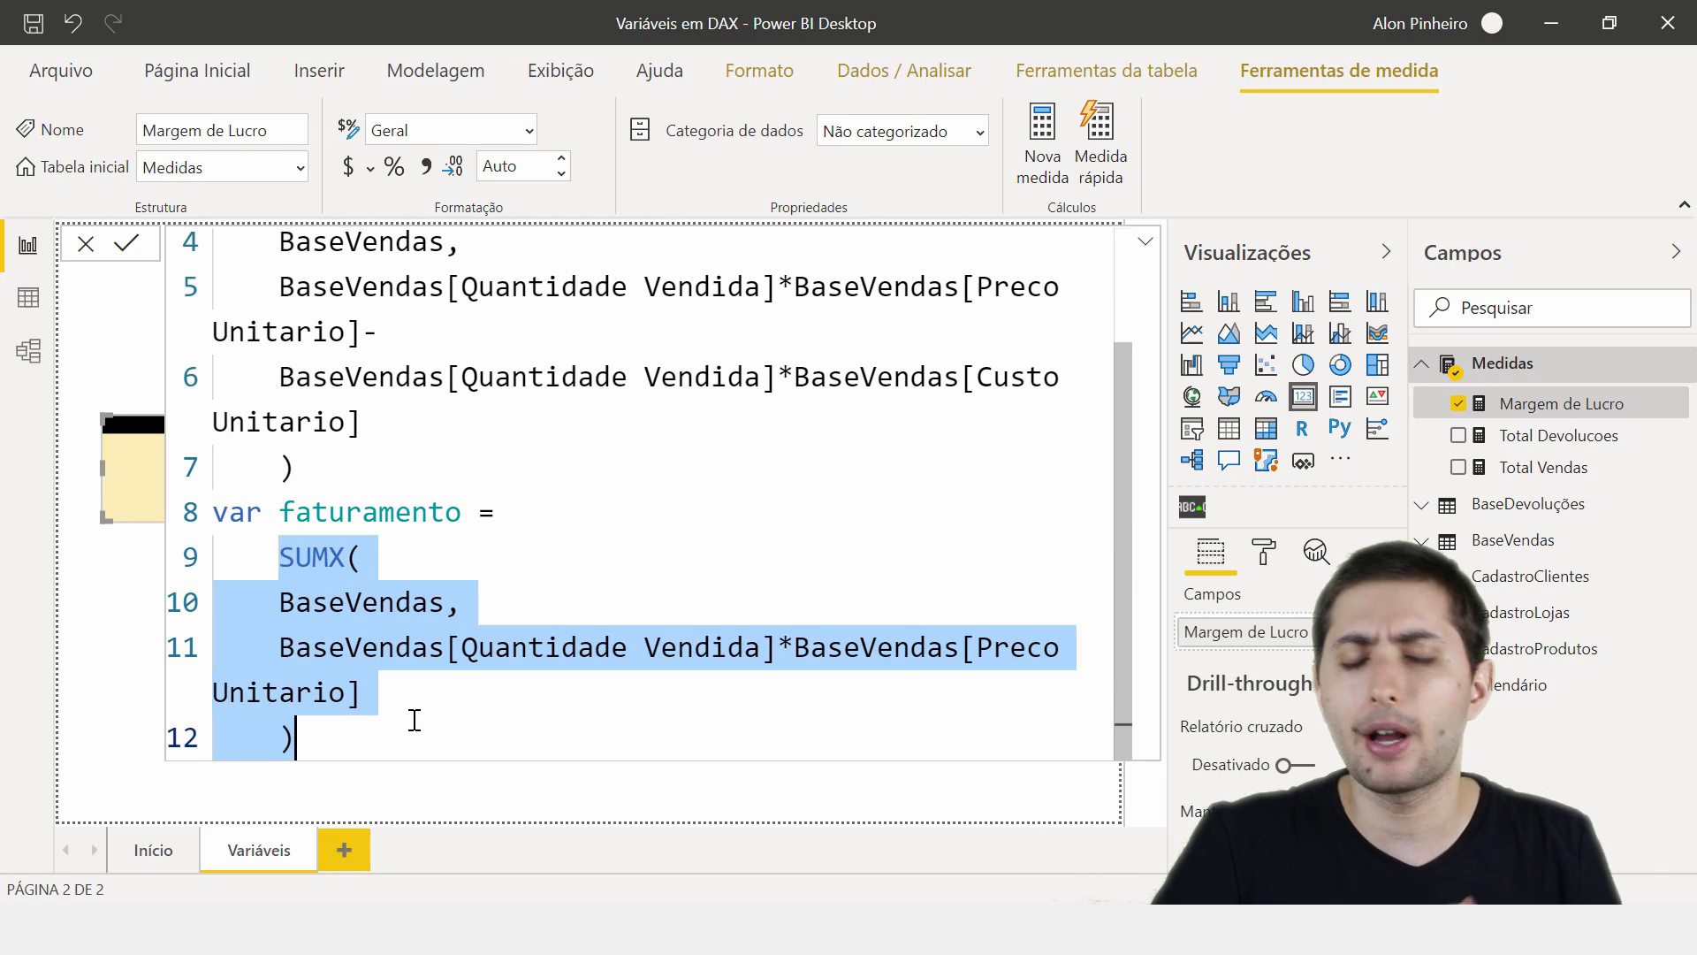
{"action": "left_click", "coordinate": [415, 721]}
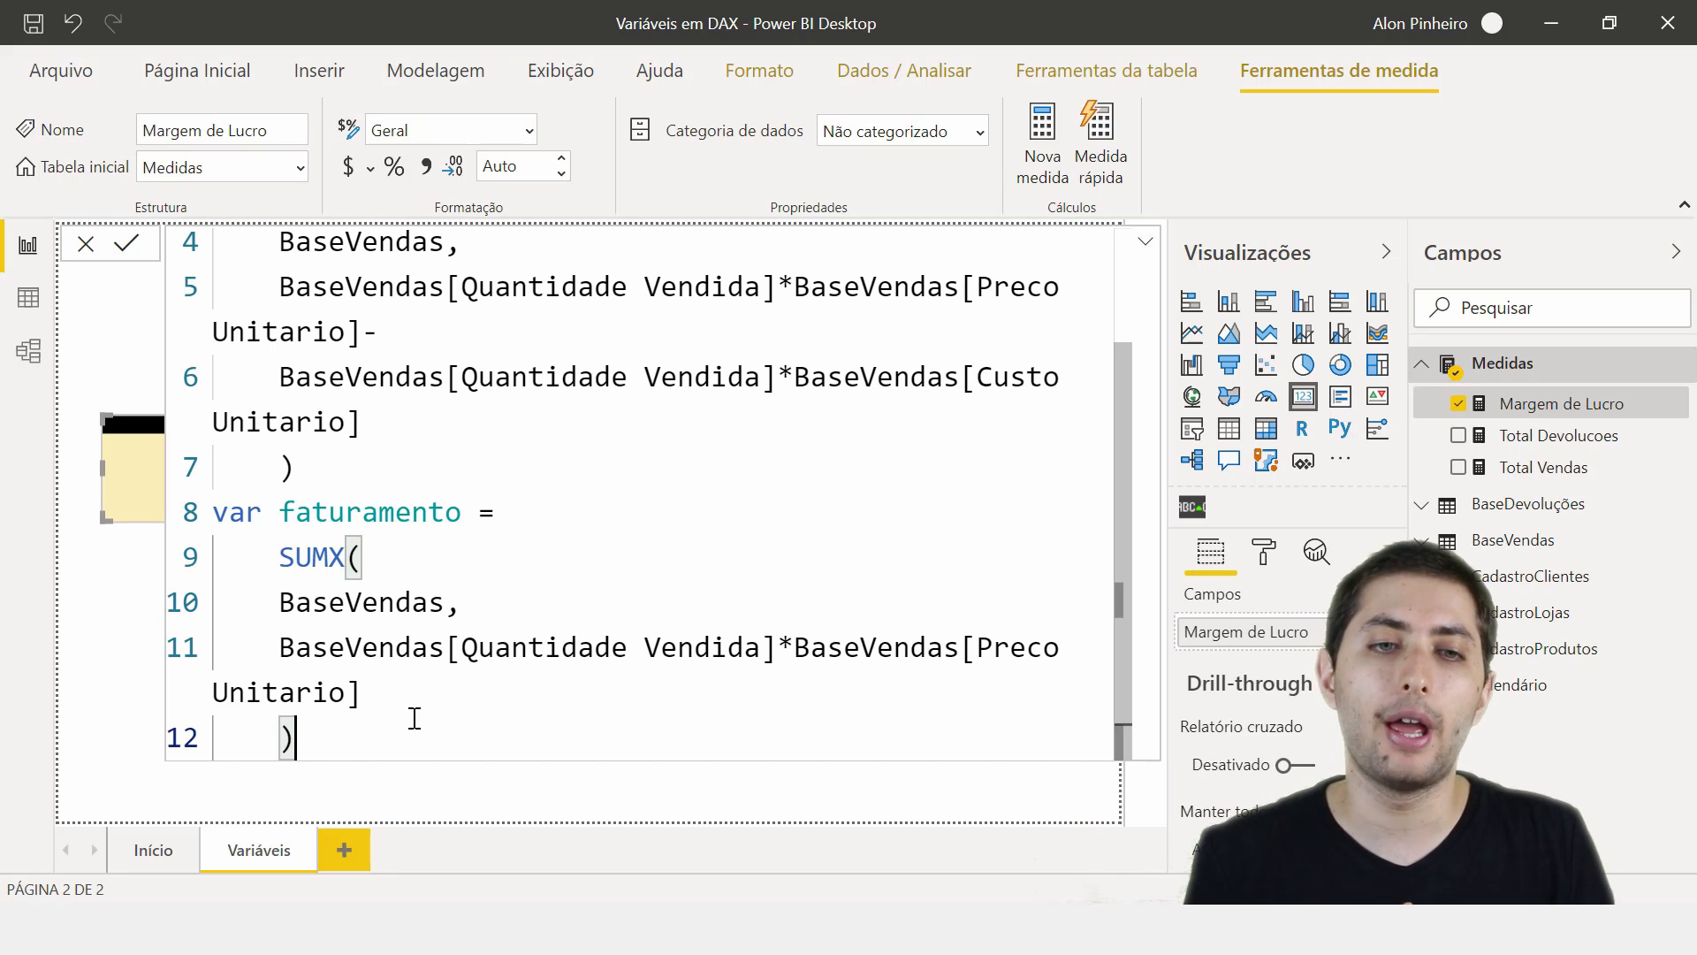
{"action": "scroll", "coordinate": [378, 613], "scroll_direction": "up", "scroll_amount": 2}
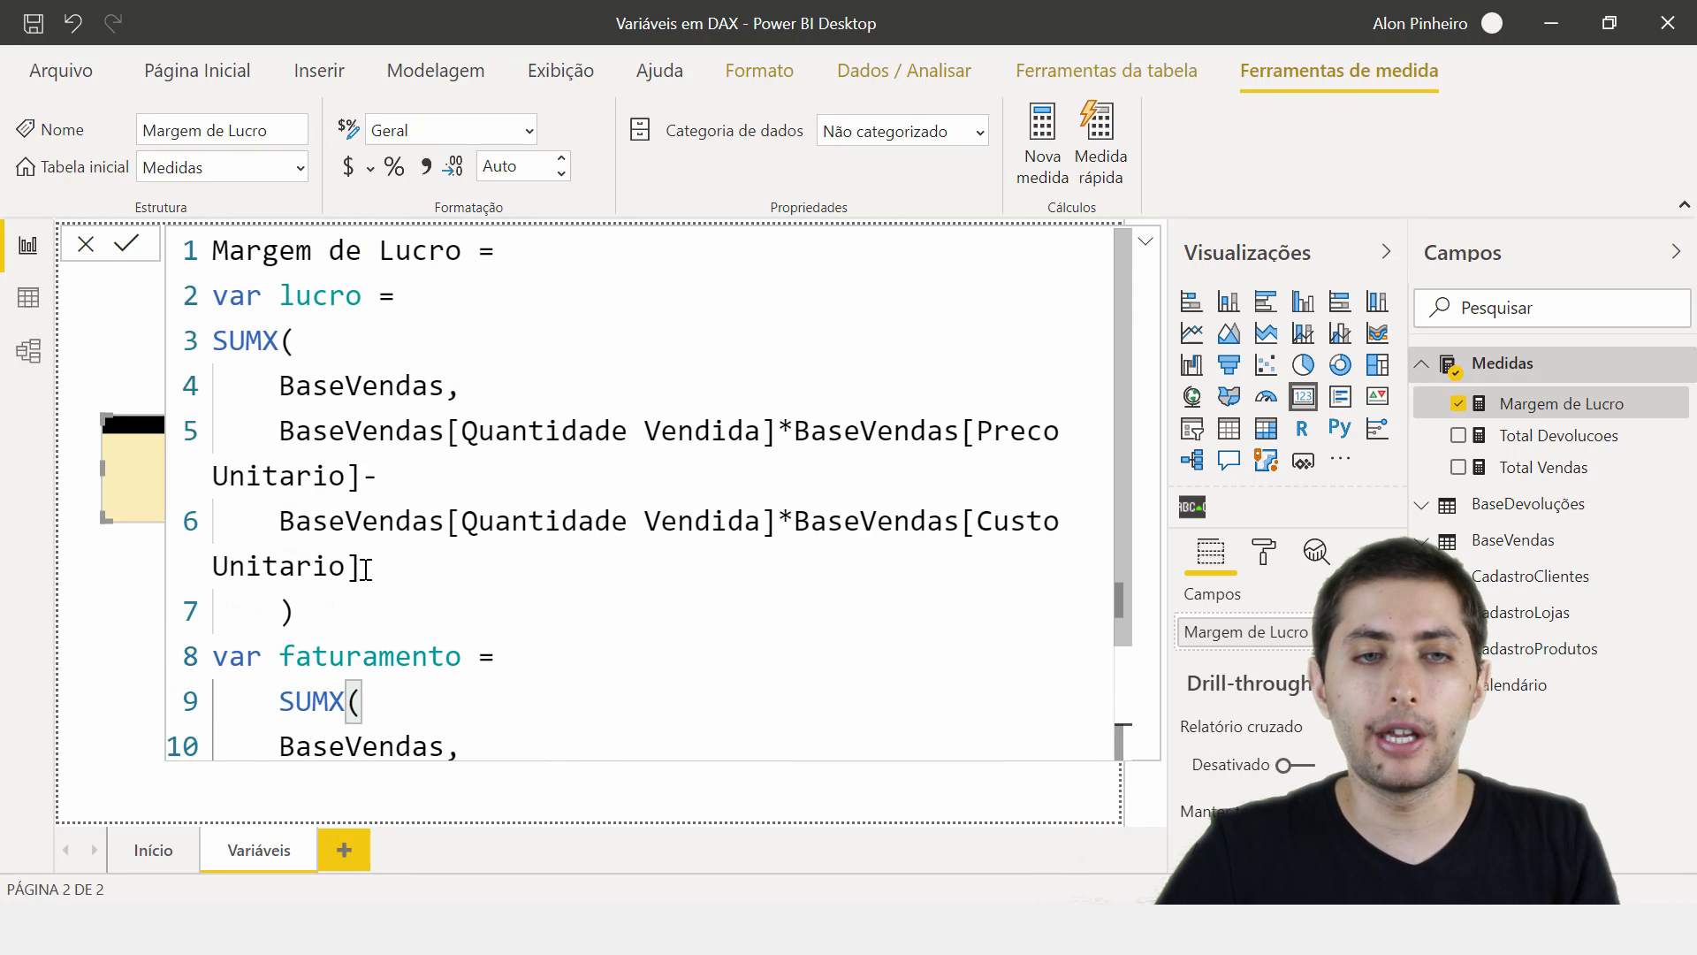
{"action": "double_click", "coordinate": [291, 296]}
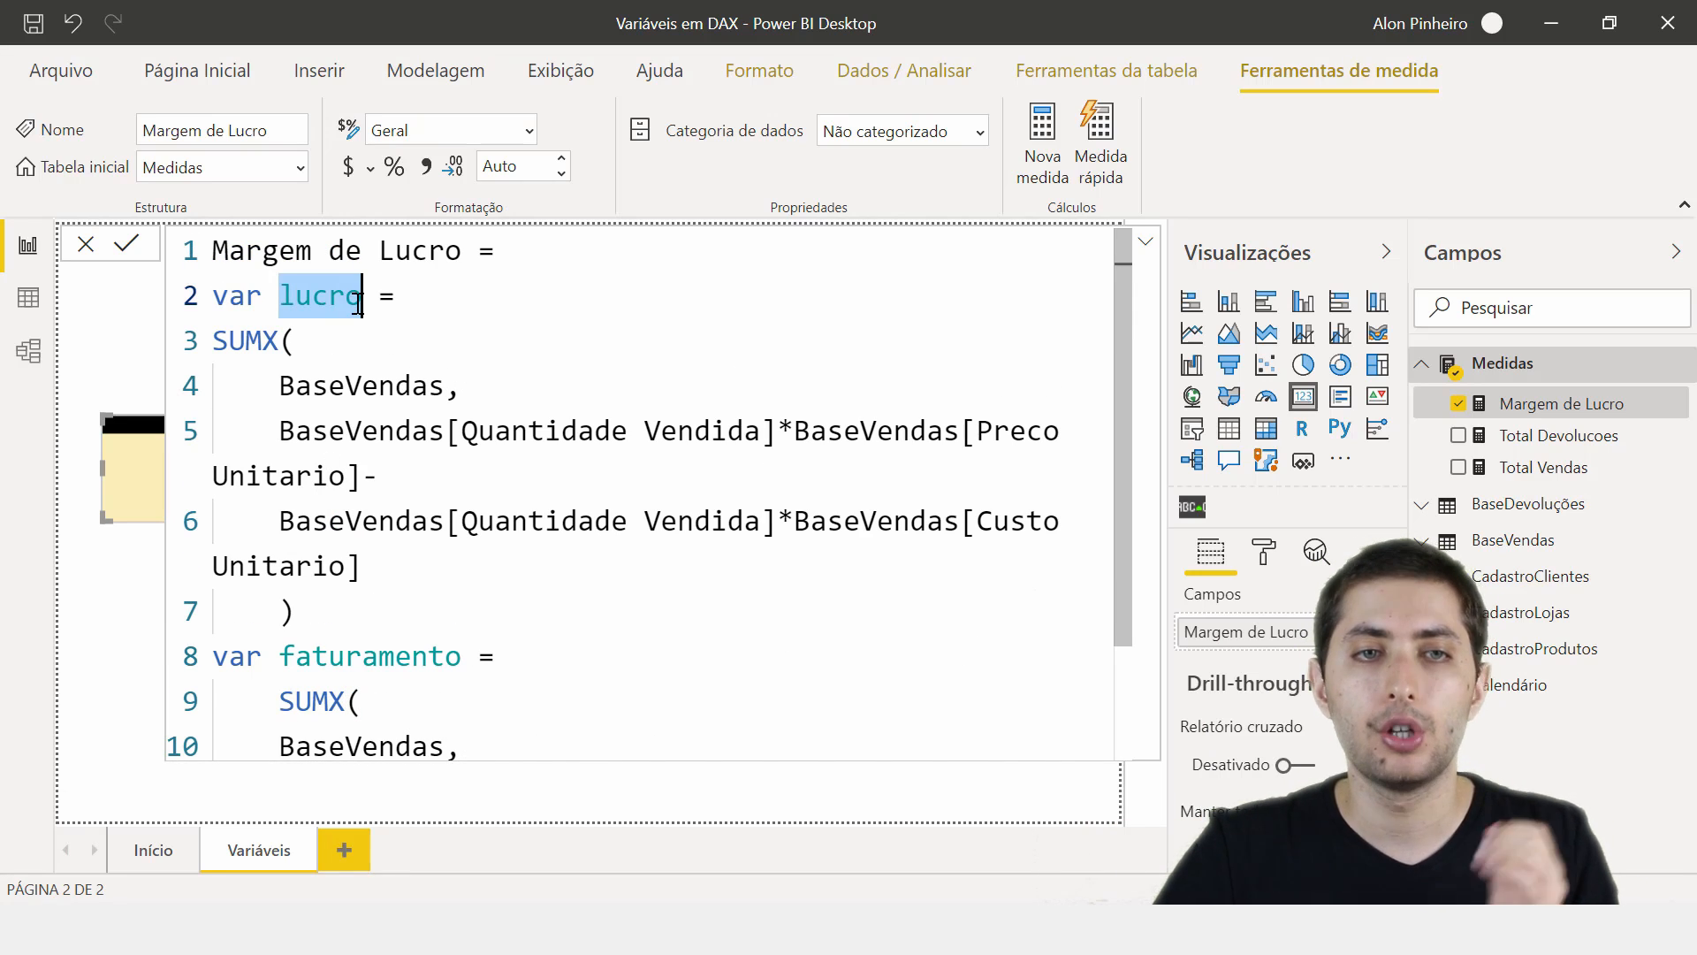
{"action": "left_click_drag", "start_coordinate": [281, 655], "coordinate": [455, 643]}
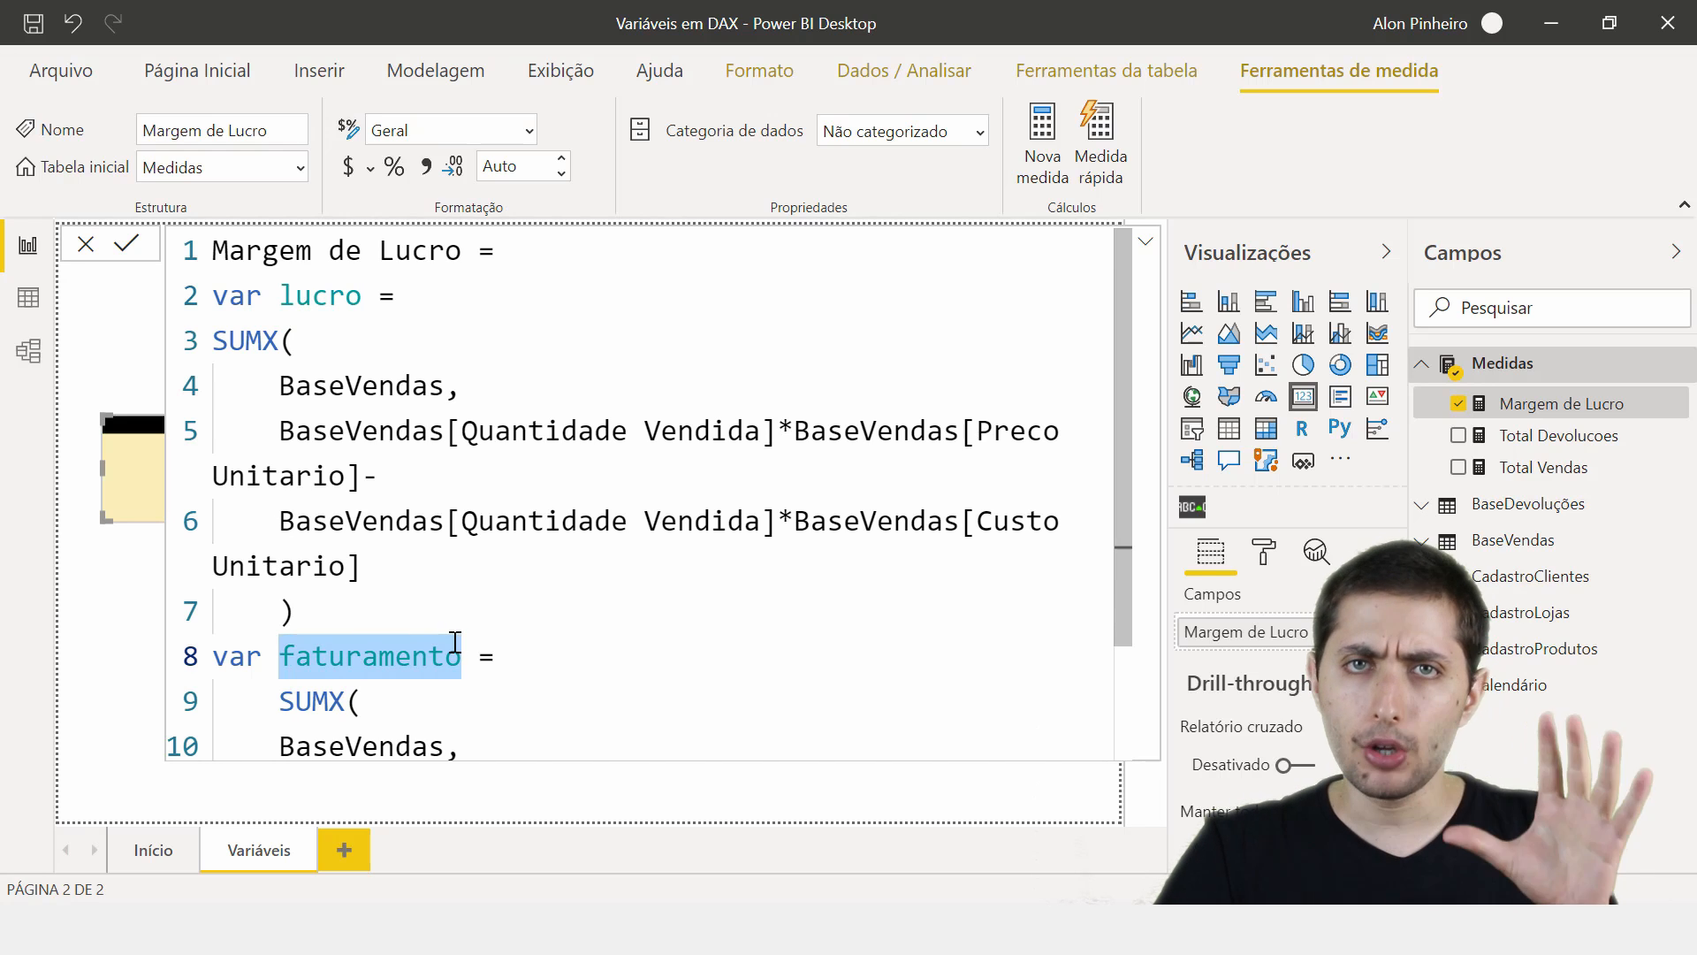
{"action": "scroll", "coordinate": [453, 645], "scroll_direction": "down", "scroll_amount": 1}
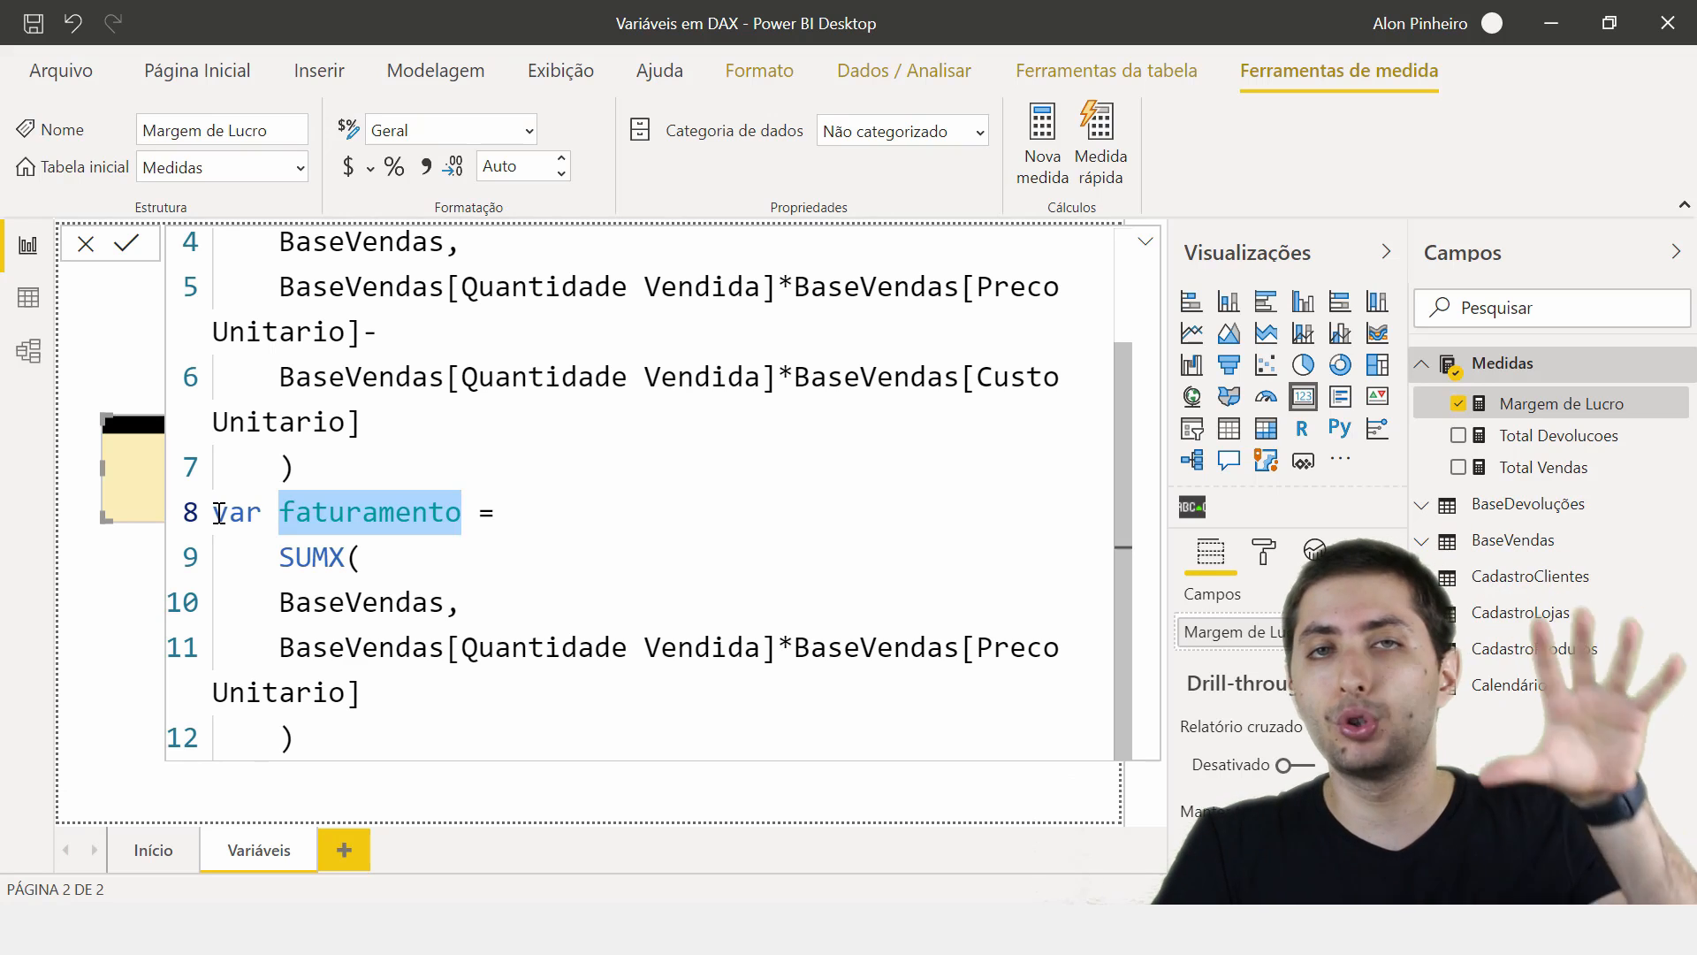
- Add the return keyword on a new line below the faturamento expression and open an empty line beneath it
{"action": "left_click", "coordinate": [338, 735]}
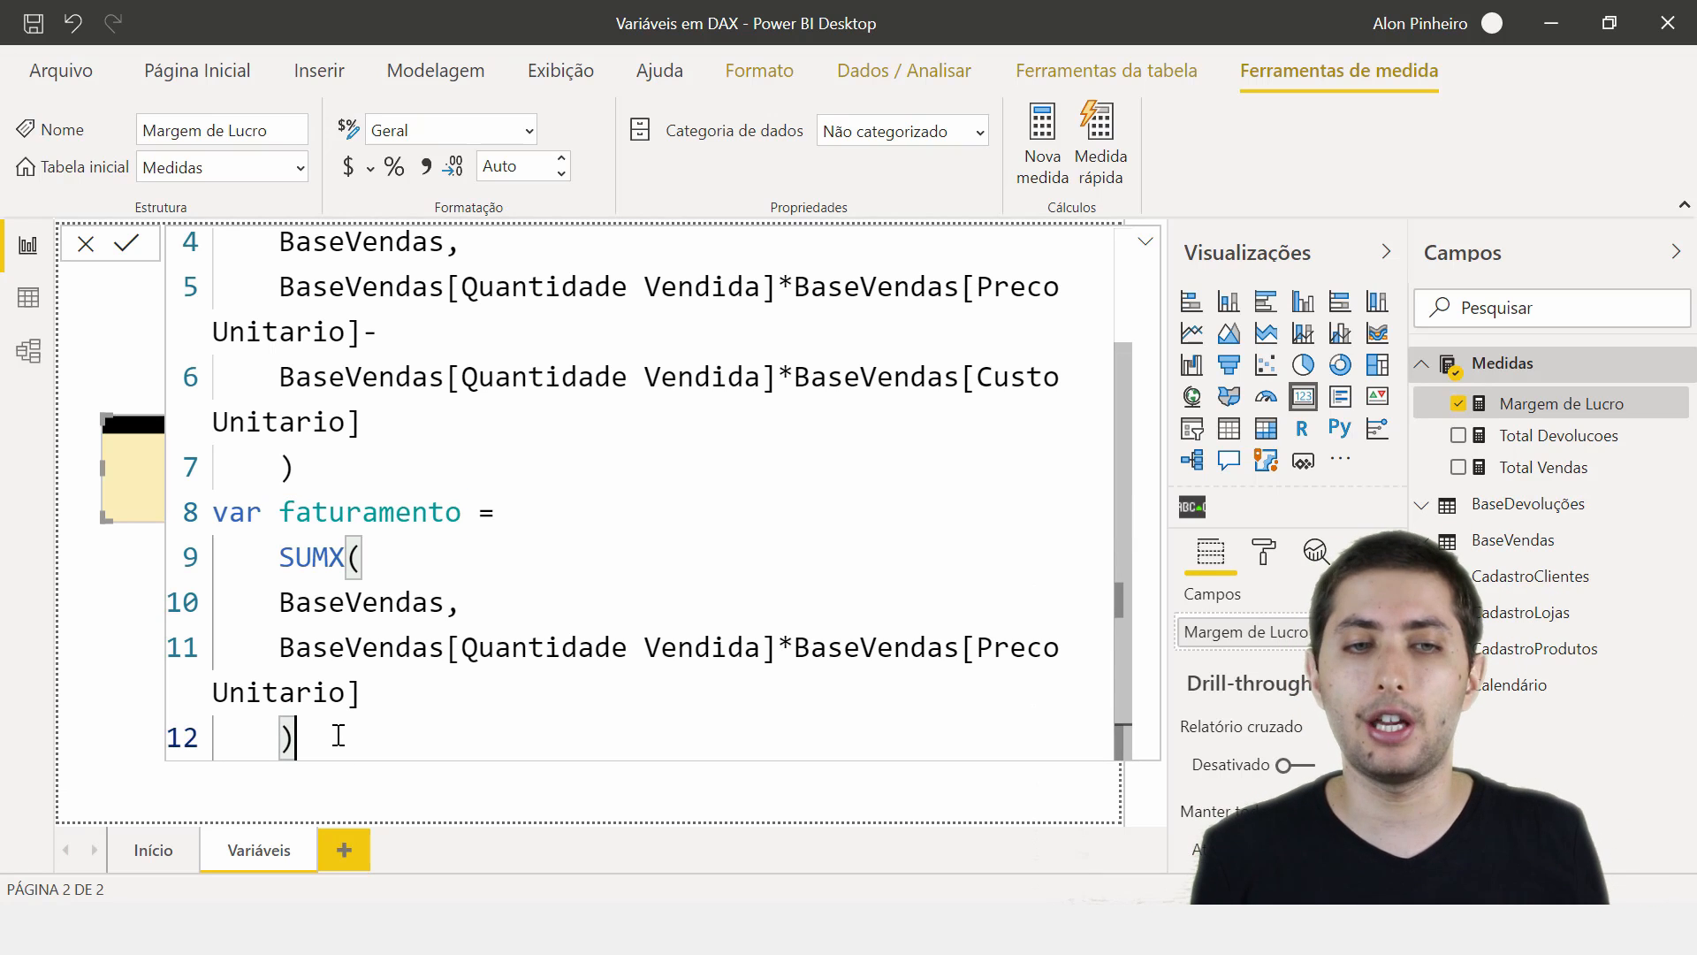
{"action": "key", "text": "Return"}
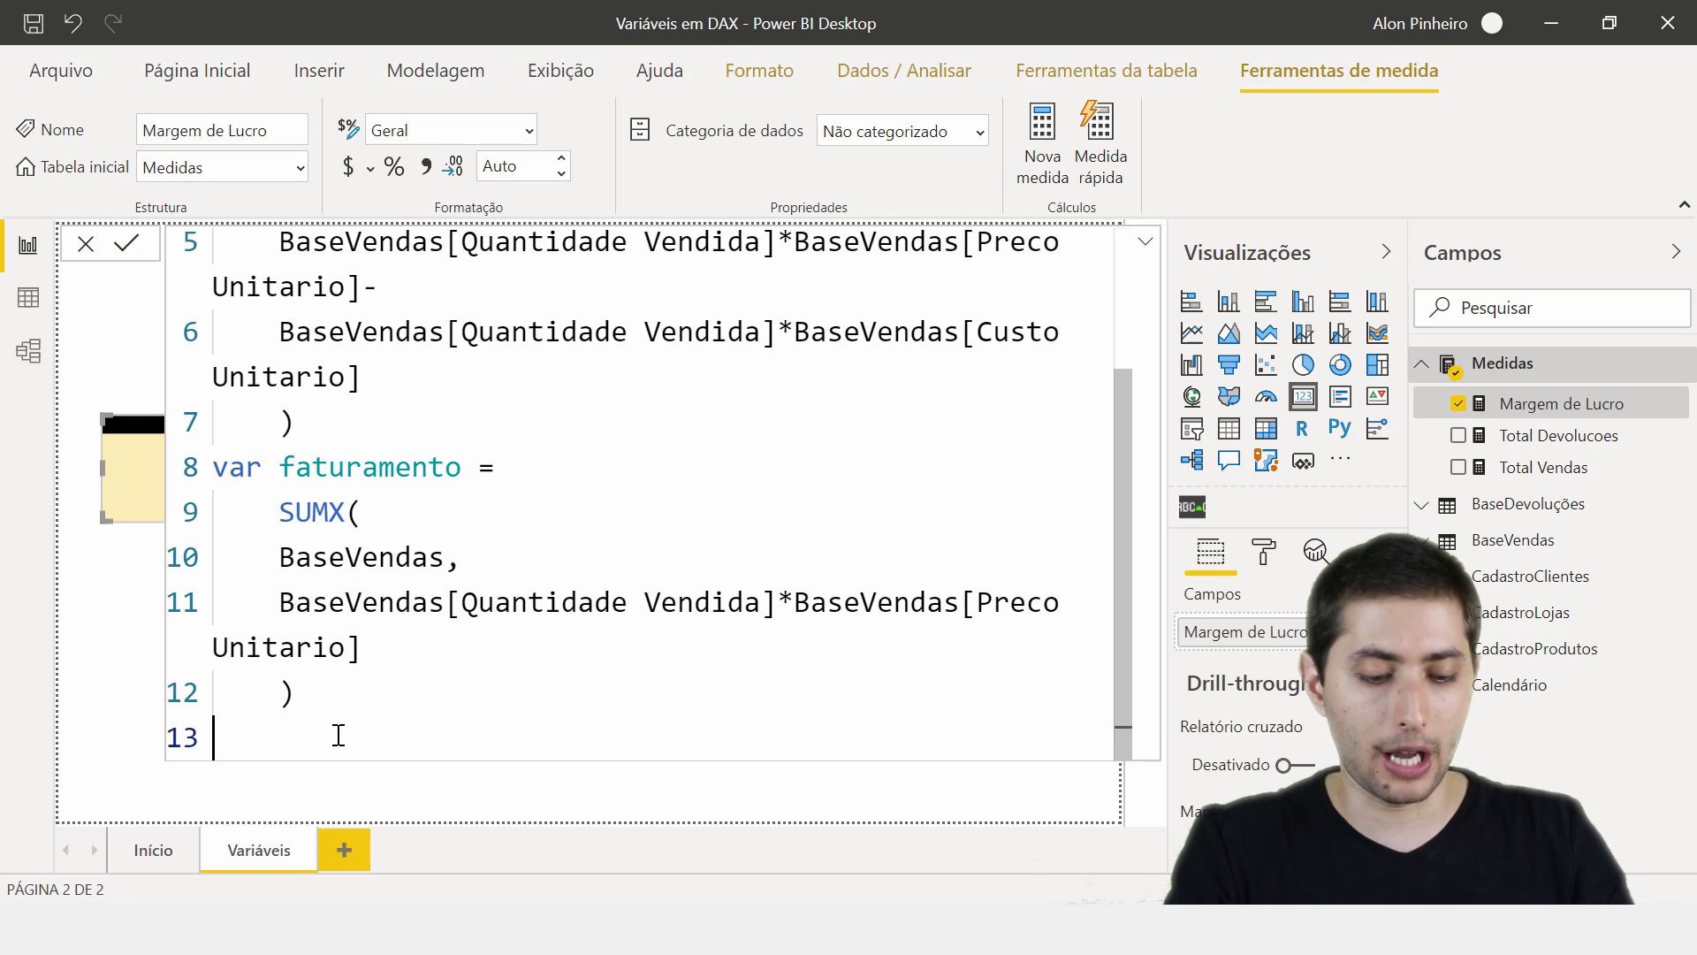
{"action": "type", "text": "turn"}
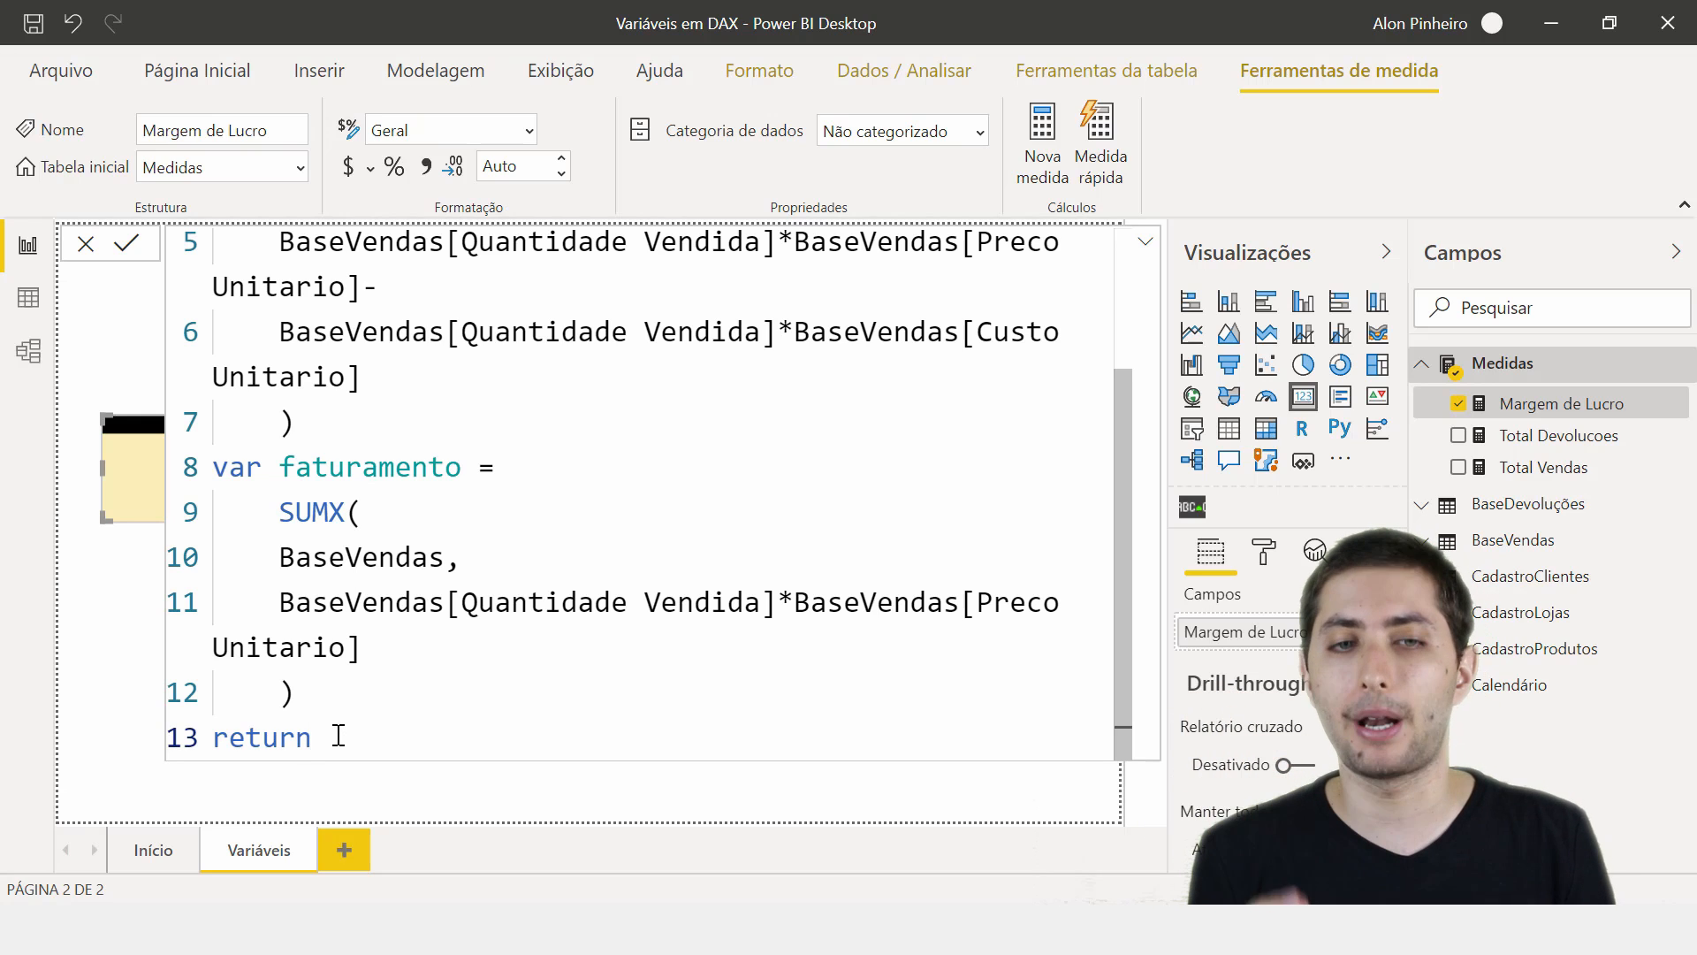
{"action": "key", "text": "shift+Return"}
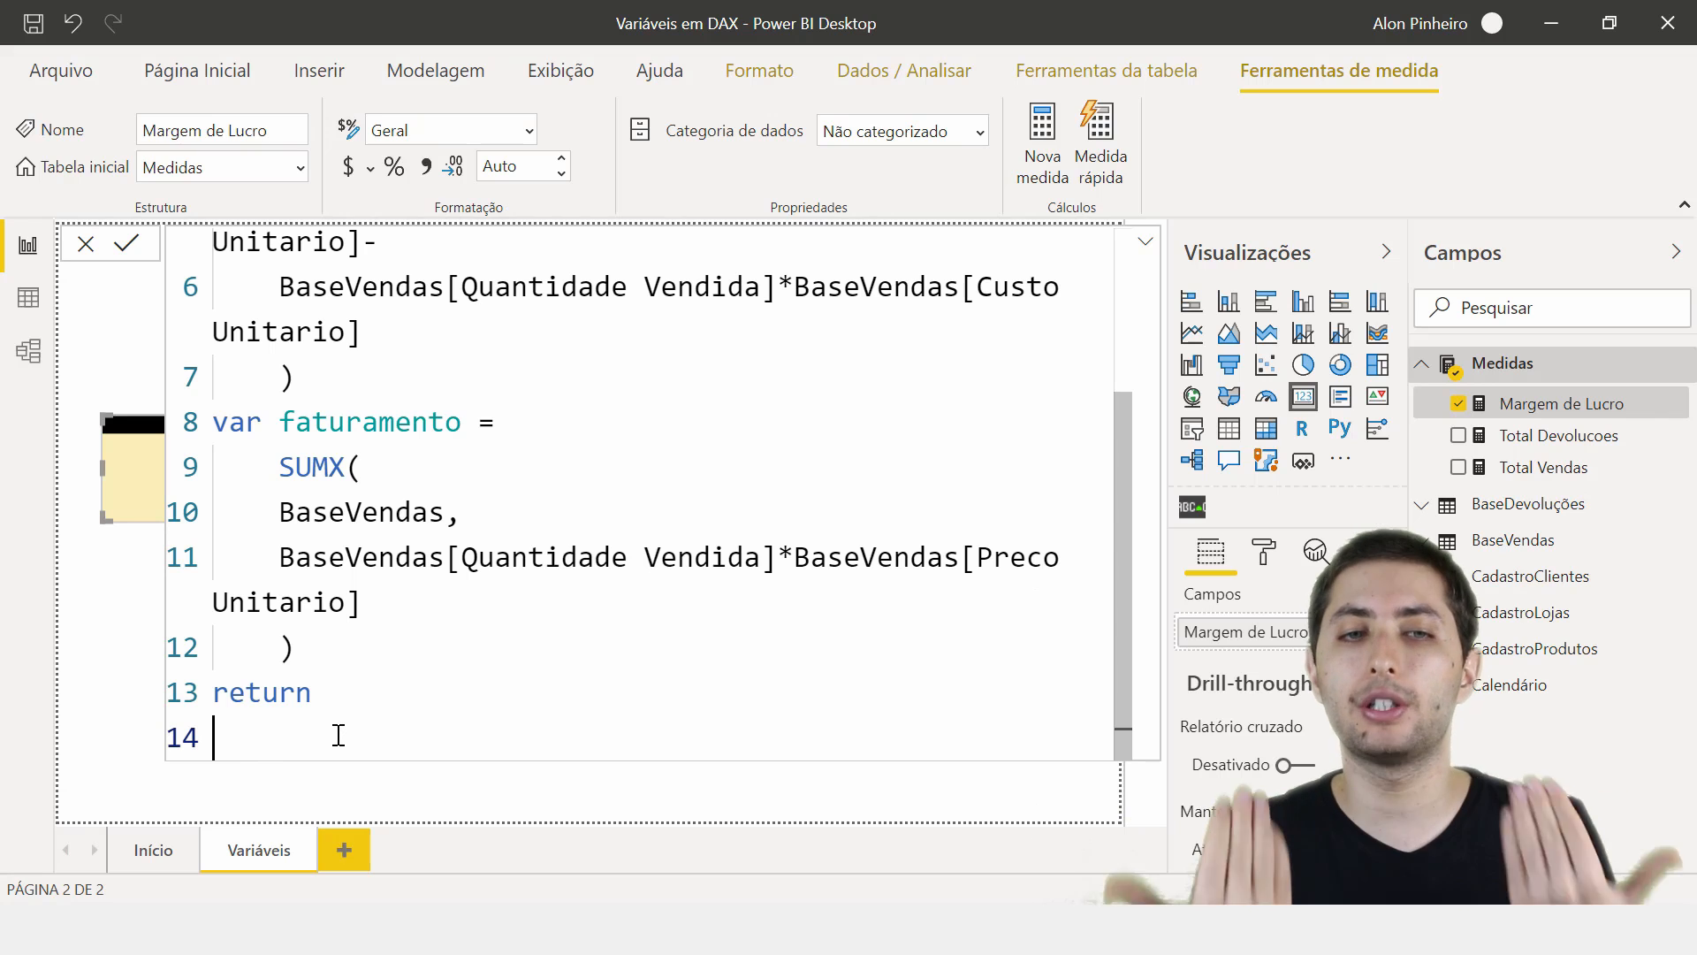
- Review the lucro and faturamento names with their SUMX expressions, ending back on the empty line below return
{"action": "scroll", "coordinate": [507, 449], "scroll_direction": "up", "scroll_amount": 2}
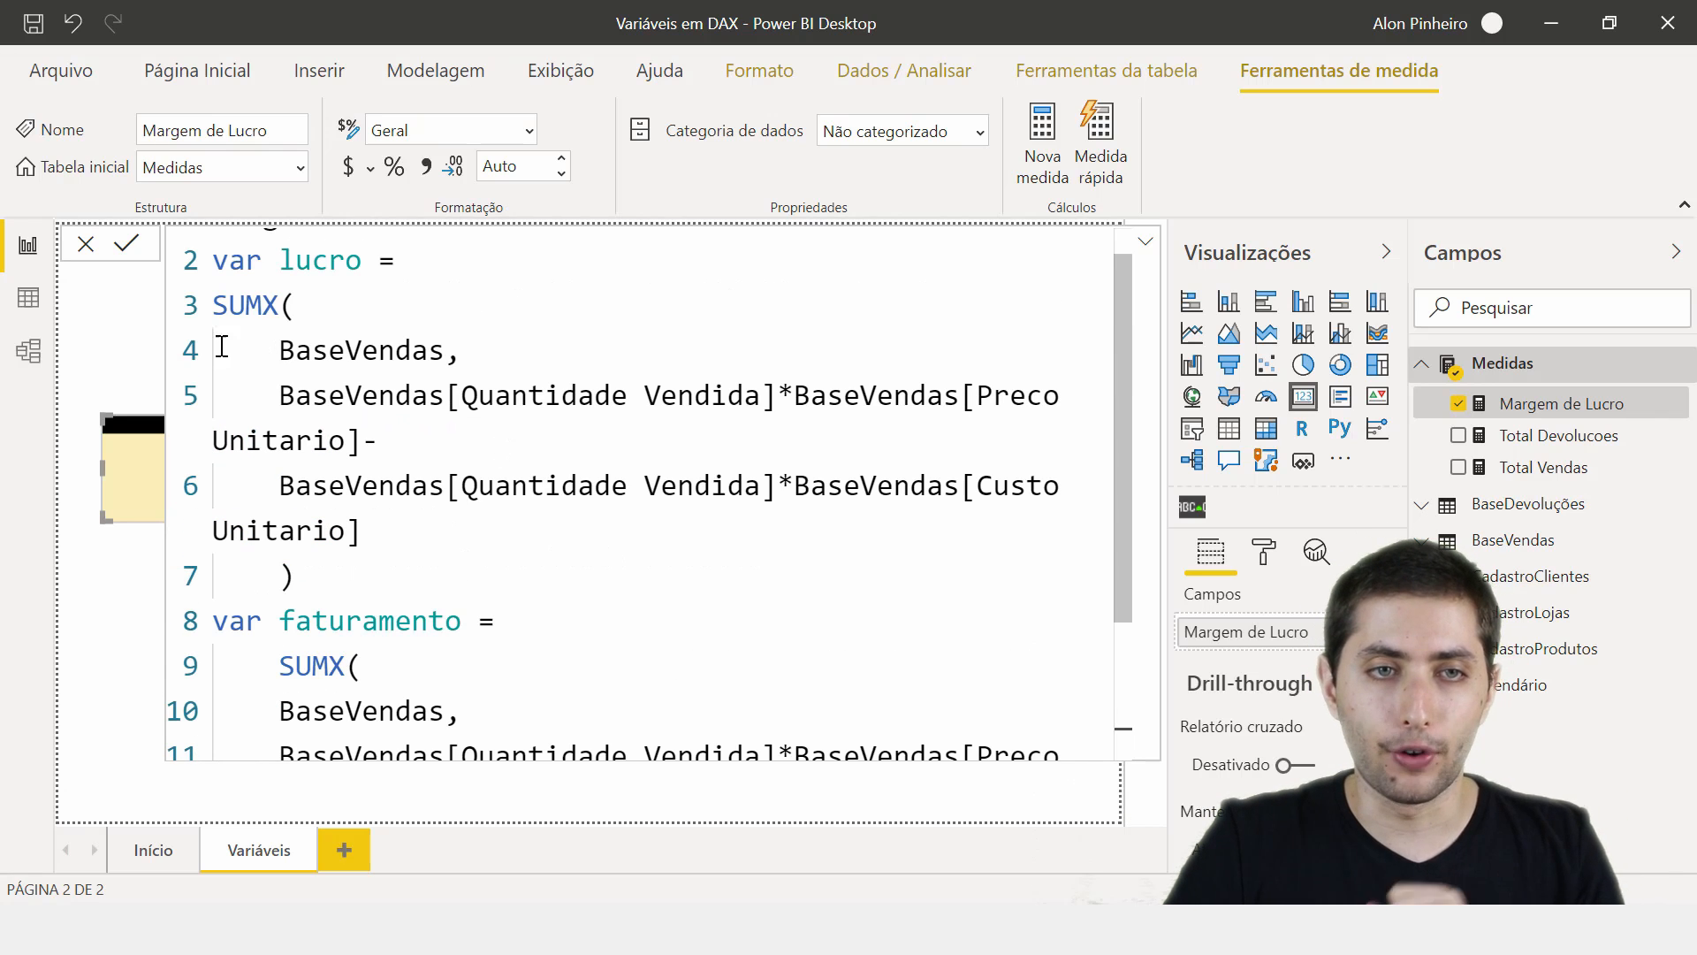
{"action": "left_click_drag", "start_coordinate": [222, 311], "coordinate": [385, 586]}
{"action": "scroll", "coordinate": [386, 586], "scroll_direction": "down", "scroll_amount": 2}
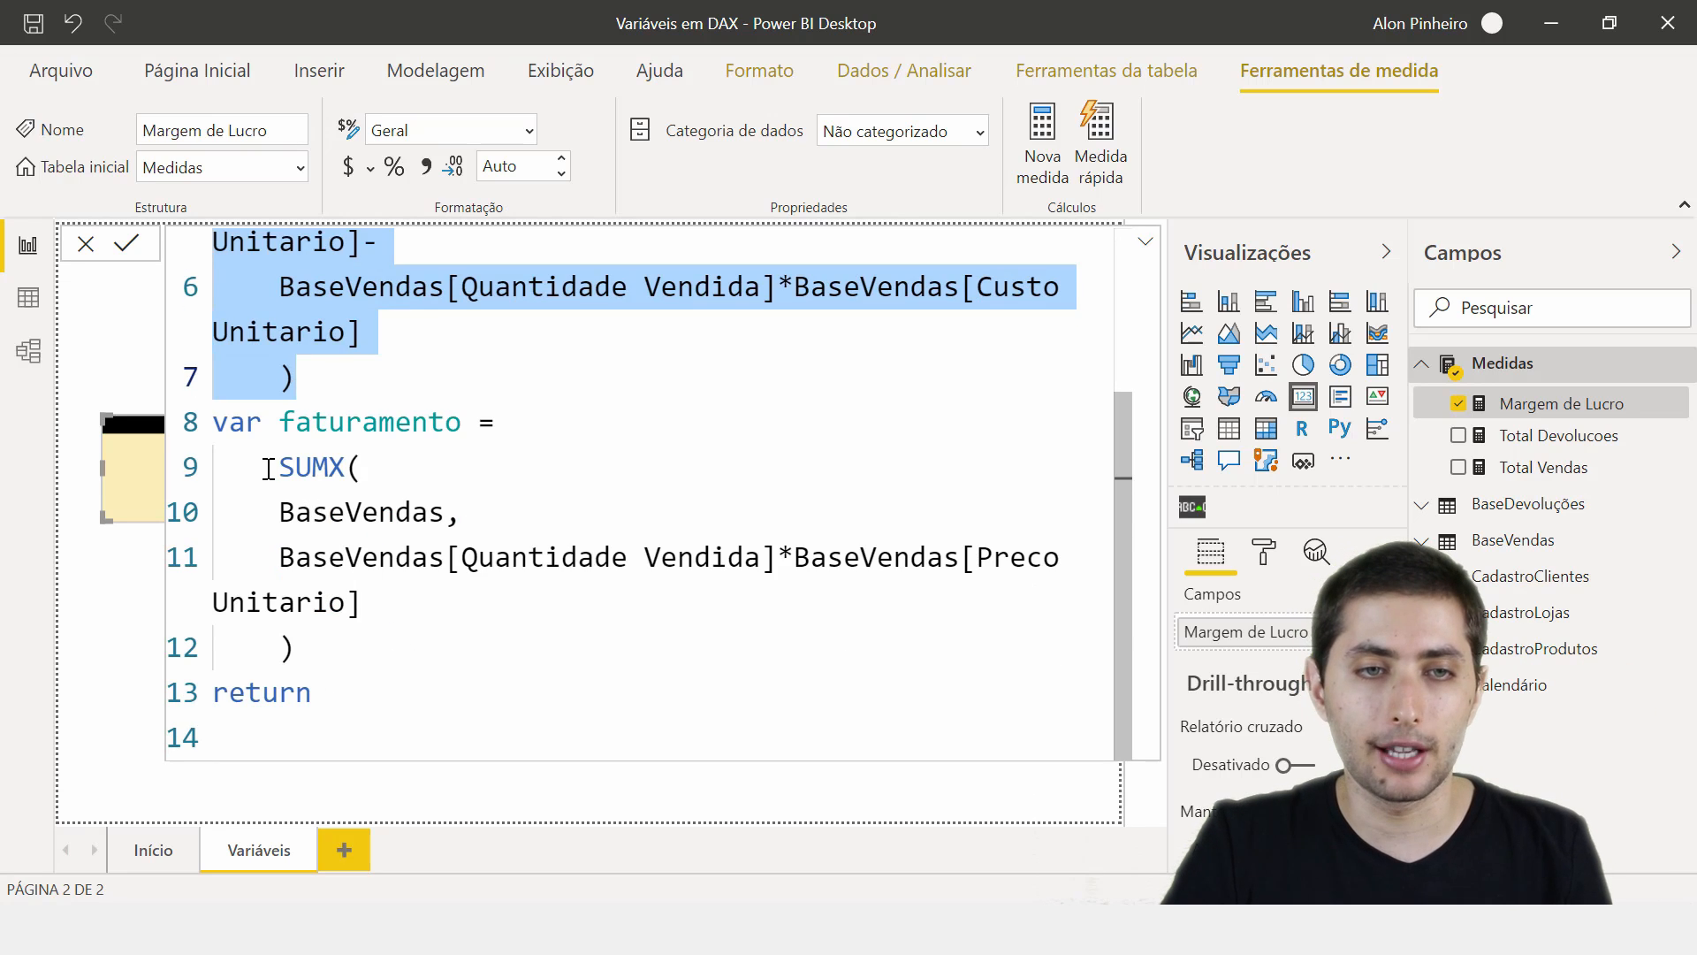
{"action": "left_click_drag", "start_coordinate": [266, 466], "coordinate": [404, 650]}
{"action": "left_click", "coordinate": [344, 741]}
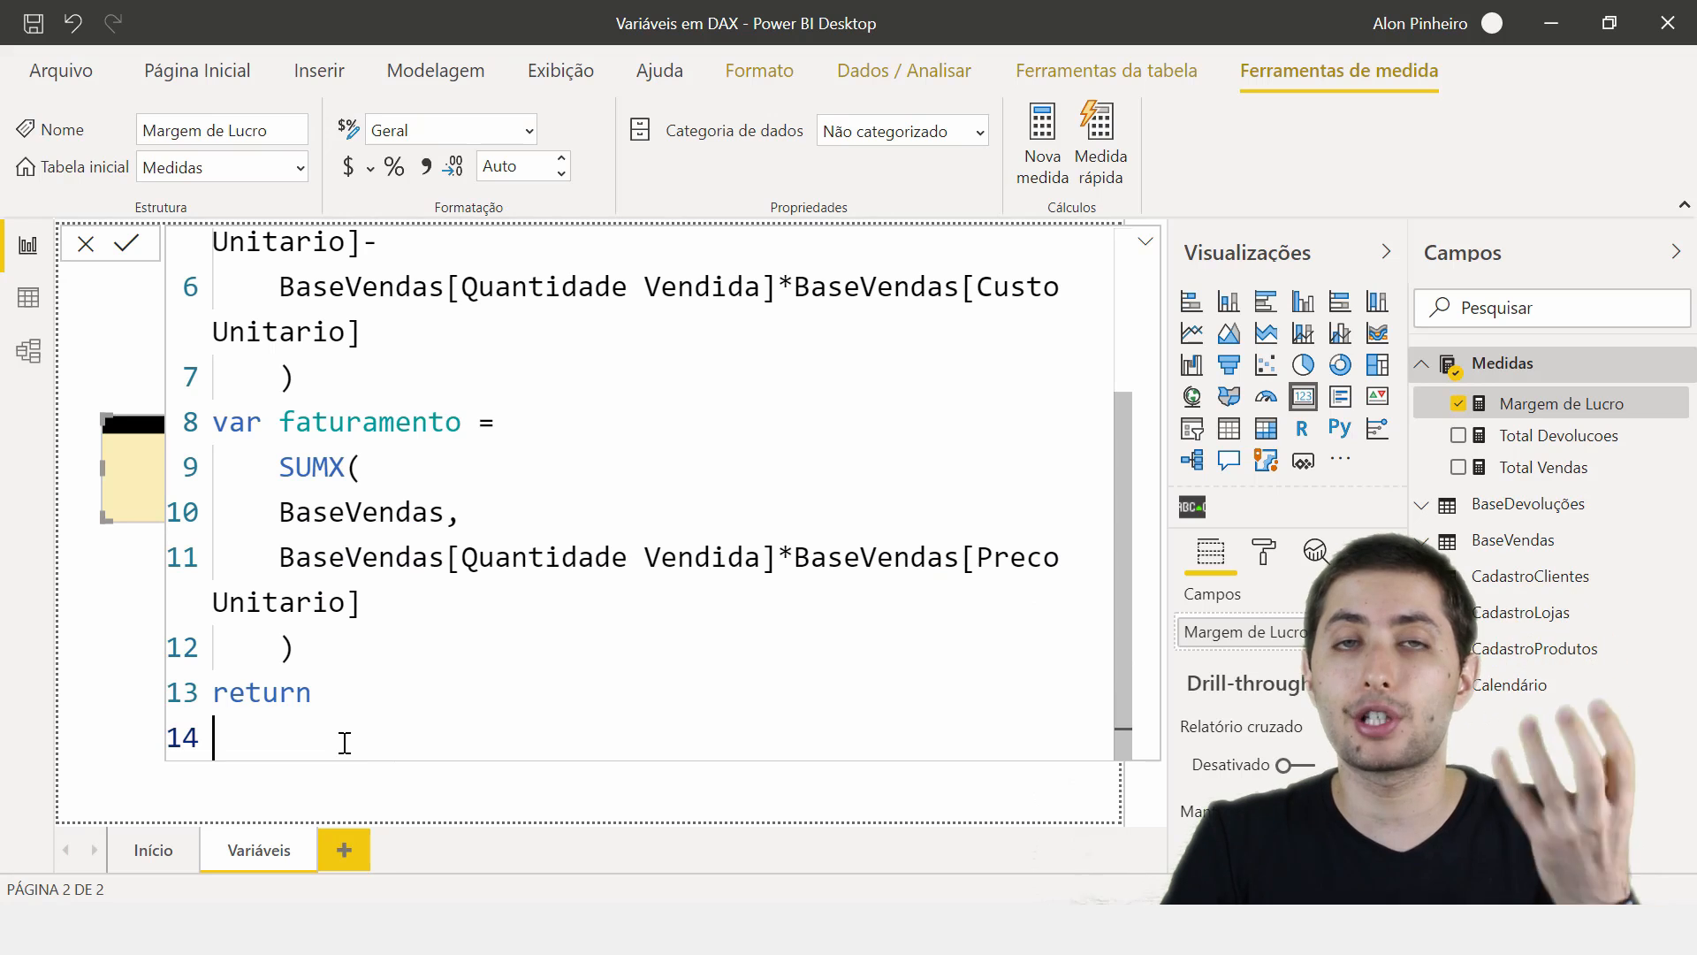
{"action": "scroll", "coordinate": [352, 708], "scroll_direction": "up", "scroll_amount": 3}
{"action": "scroll", "coordinate": [319, 412], "scroll_direction": "up", "scroll_amount": 1}
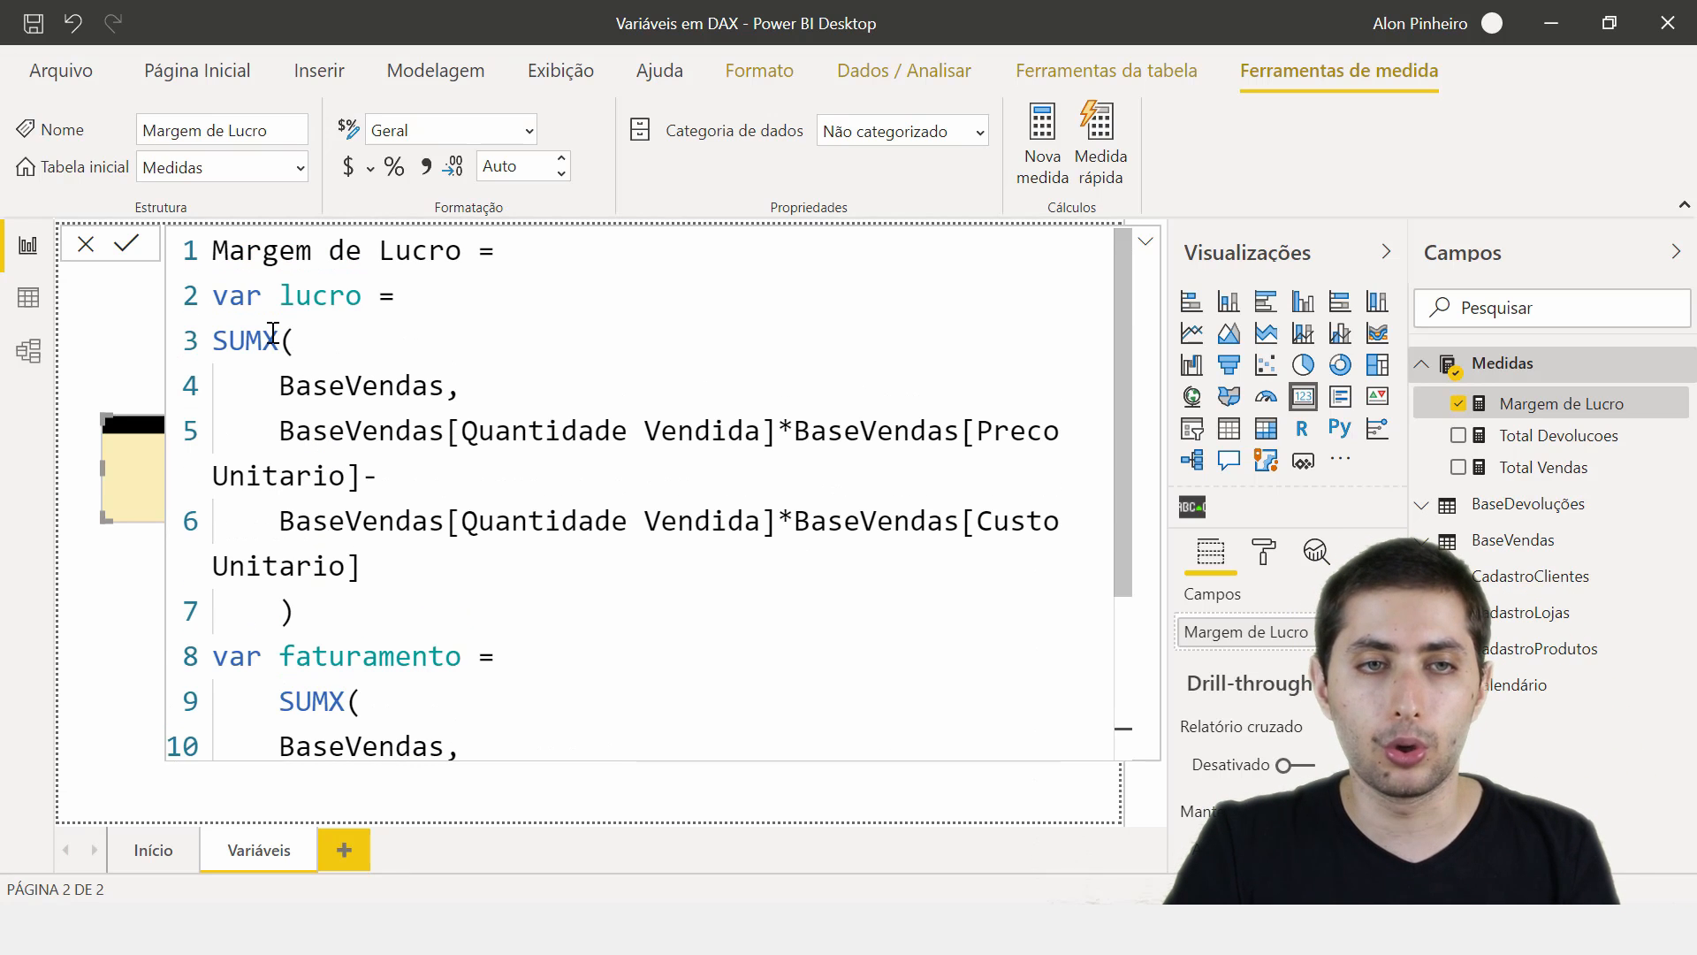
{"action": "left_click_drag", "start_coordinate": [273, 305], "coordinate": [372, 300]}
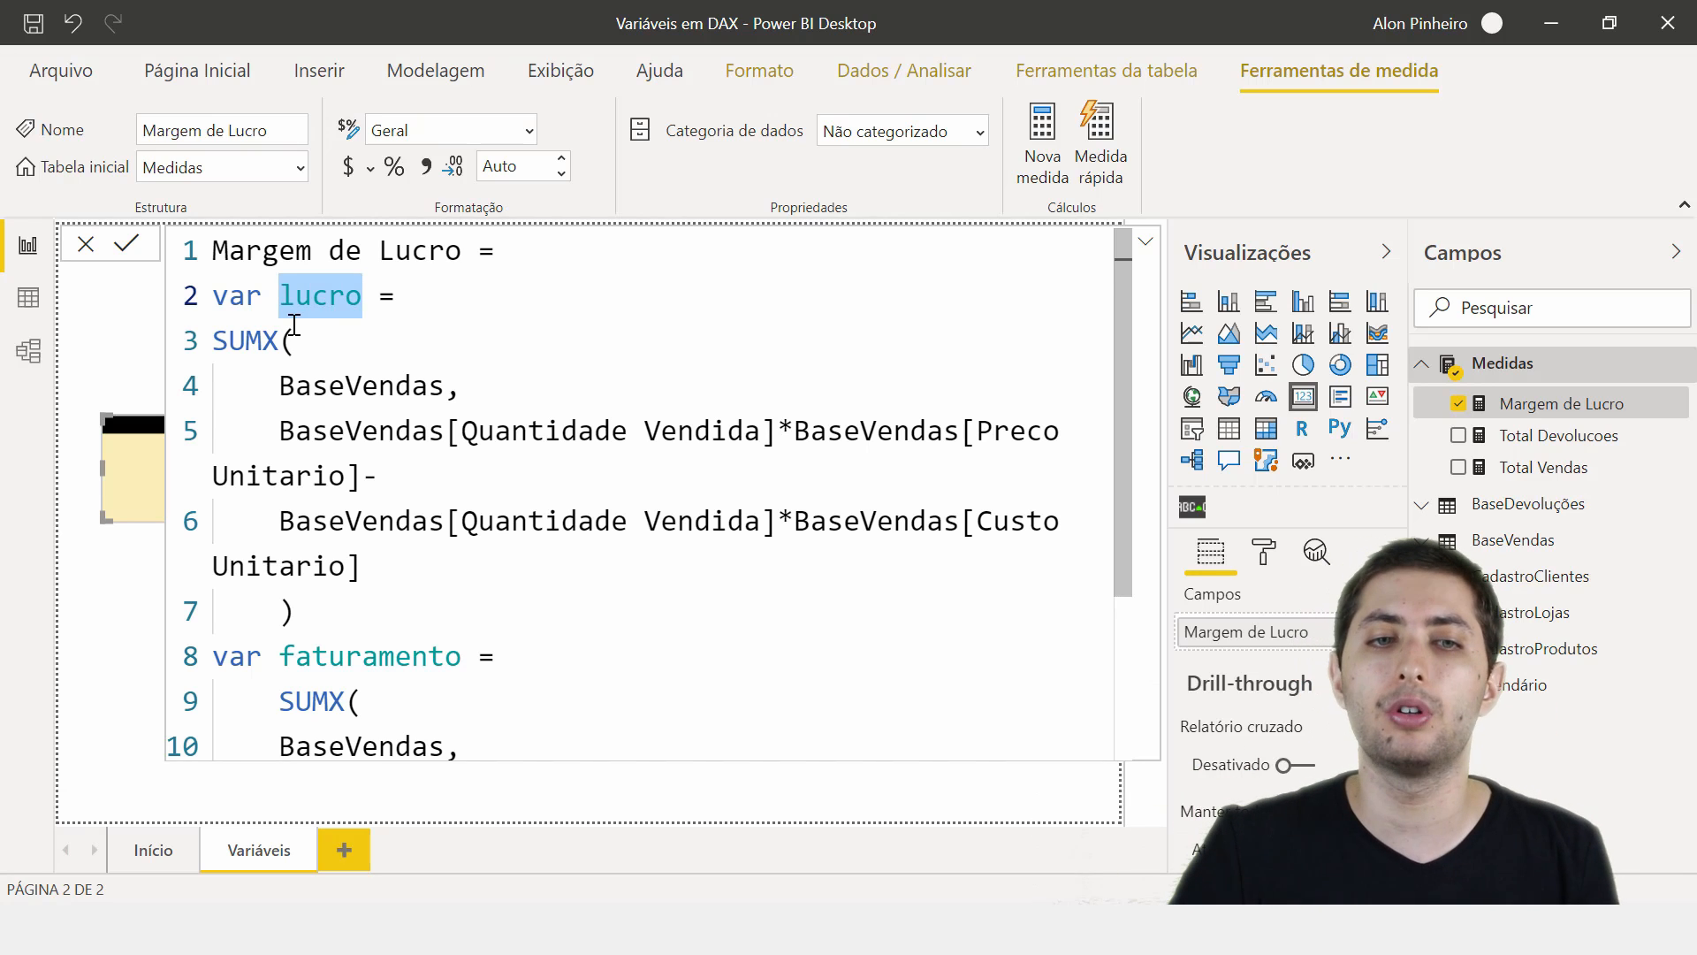
{"action": "scroll", "coordinate": [294, 324], "scroll_direction": "down", "scroll_amount": 2}
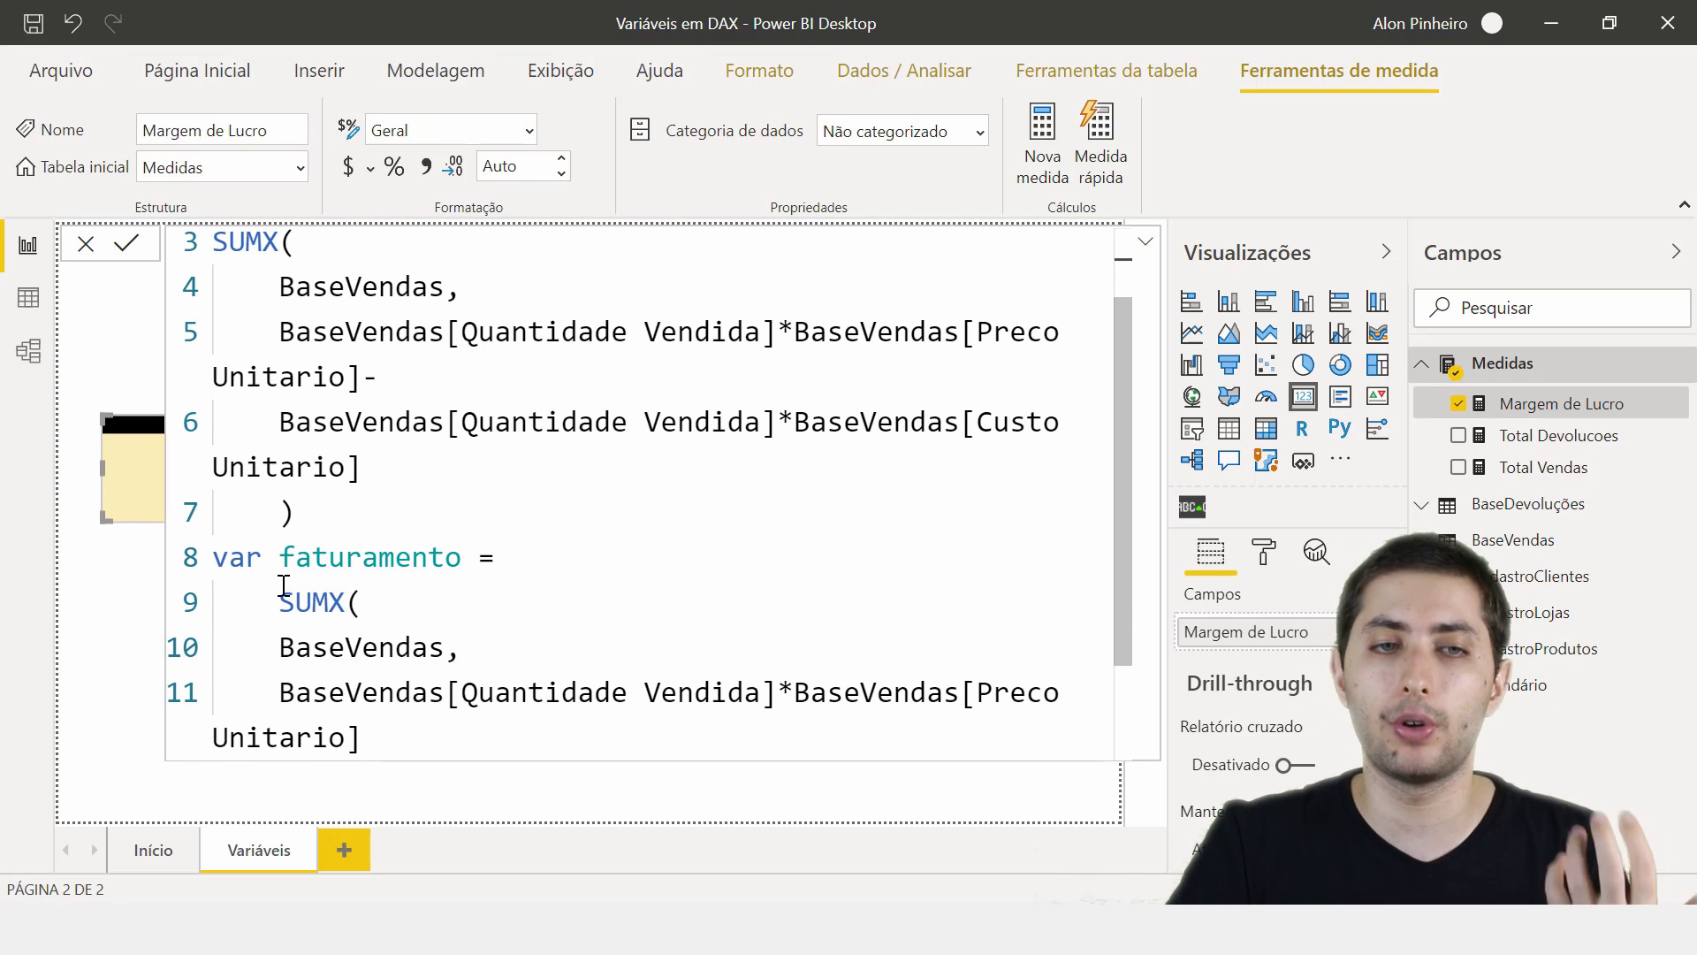
{"action": "left_click_drag", "start_coordinate": [279, 557], "coordinate": [460, 563]}
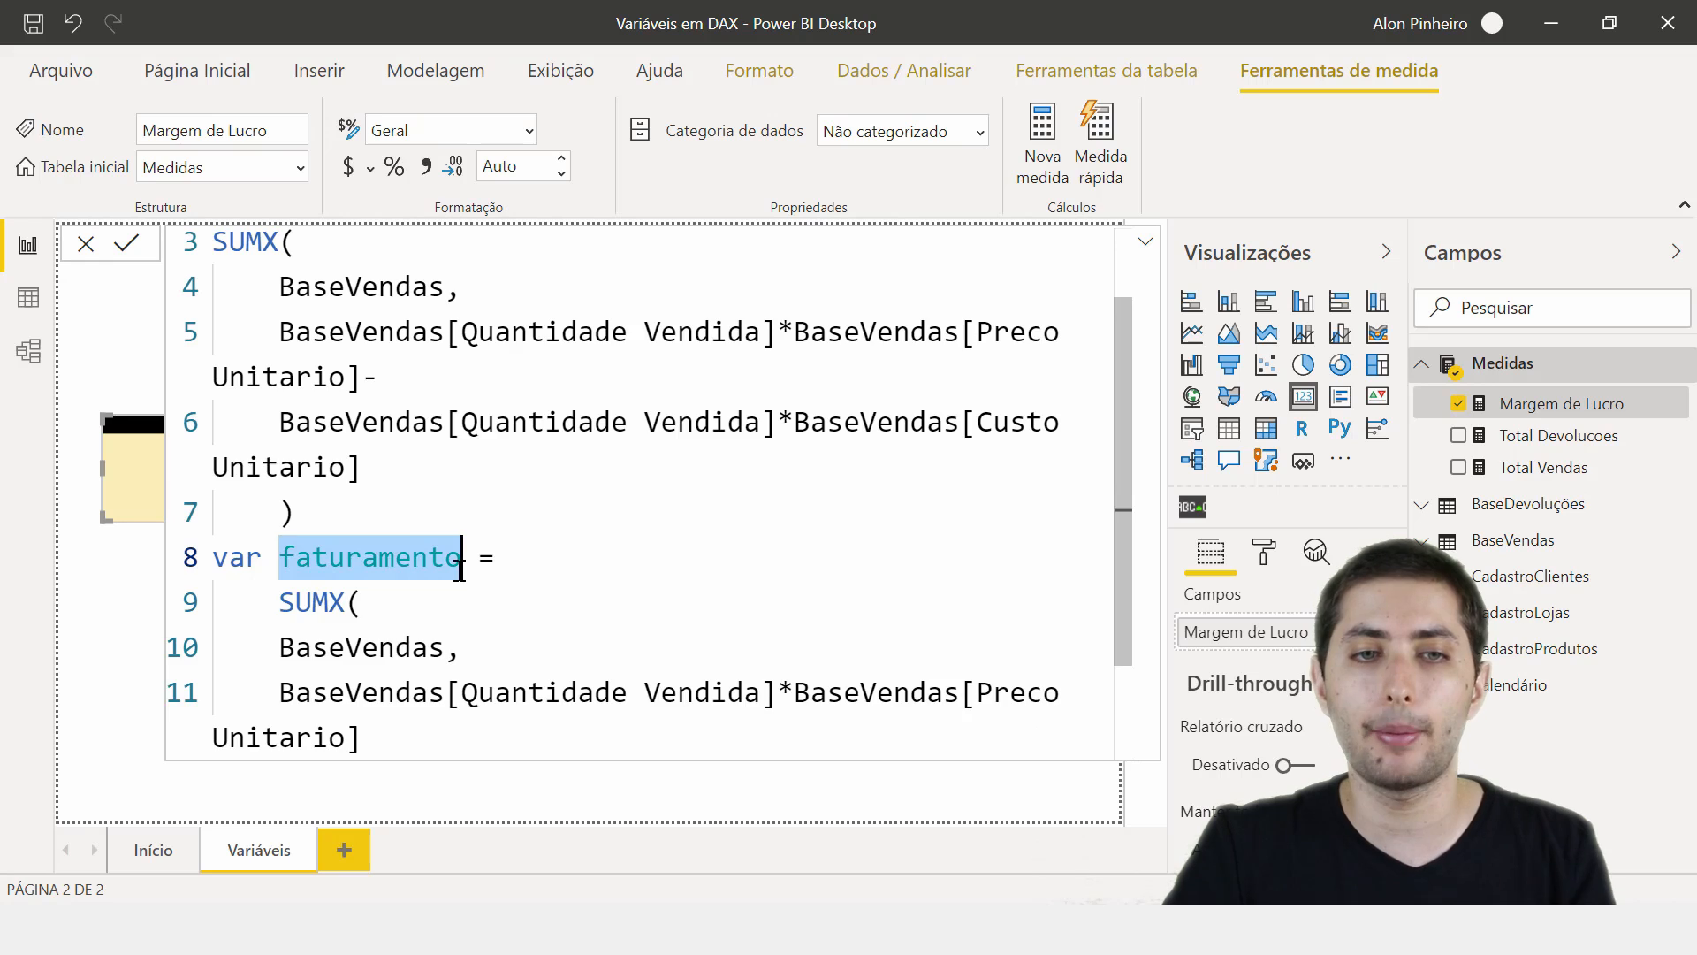
{"action": "scroll", "coordinate": [315, 693], "scroll_direction": "down", "scroll_amount": 1}
{"action": "left_click", "coordinate": [289, 739]}
{"action": "type", "text": "lucro"}
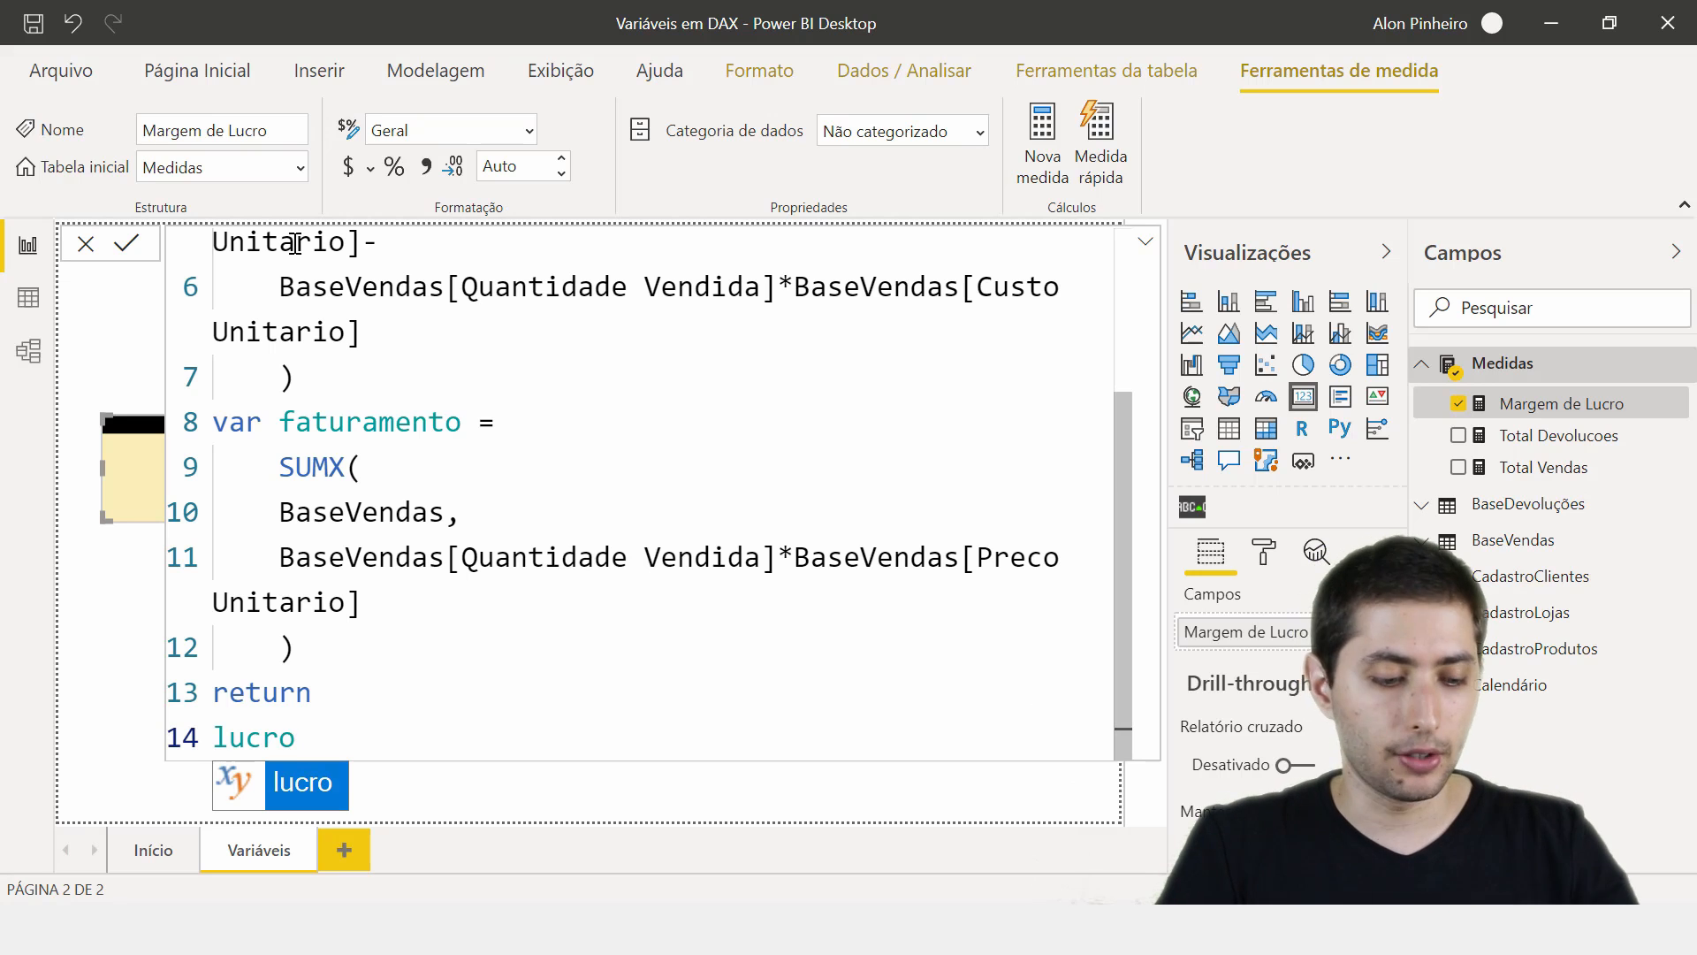
{"action": "key", "text": "Escape"}
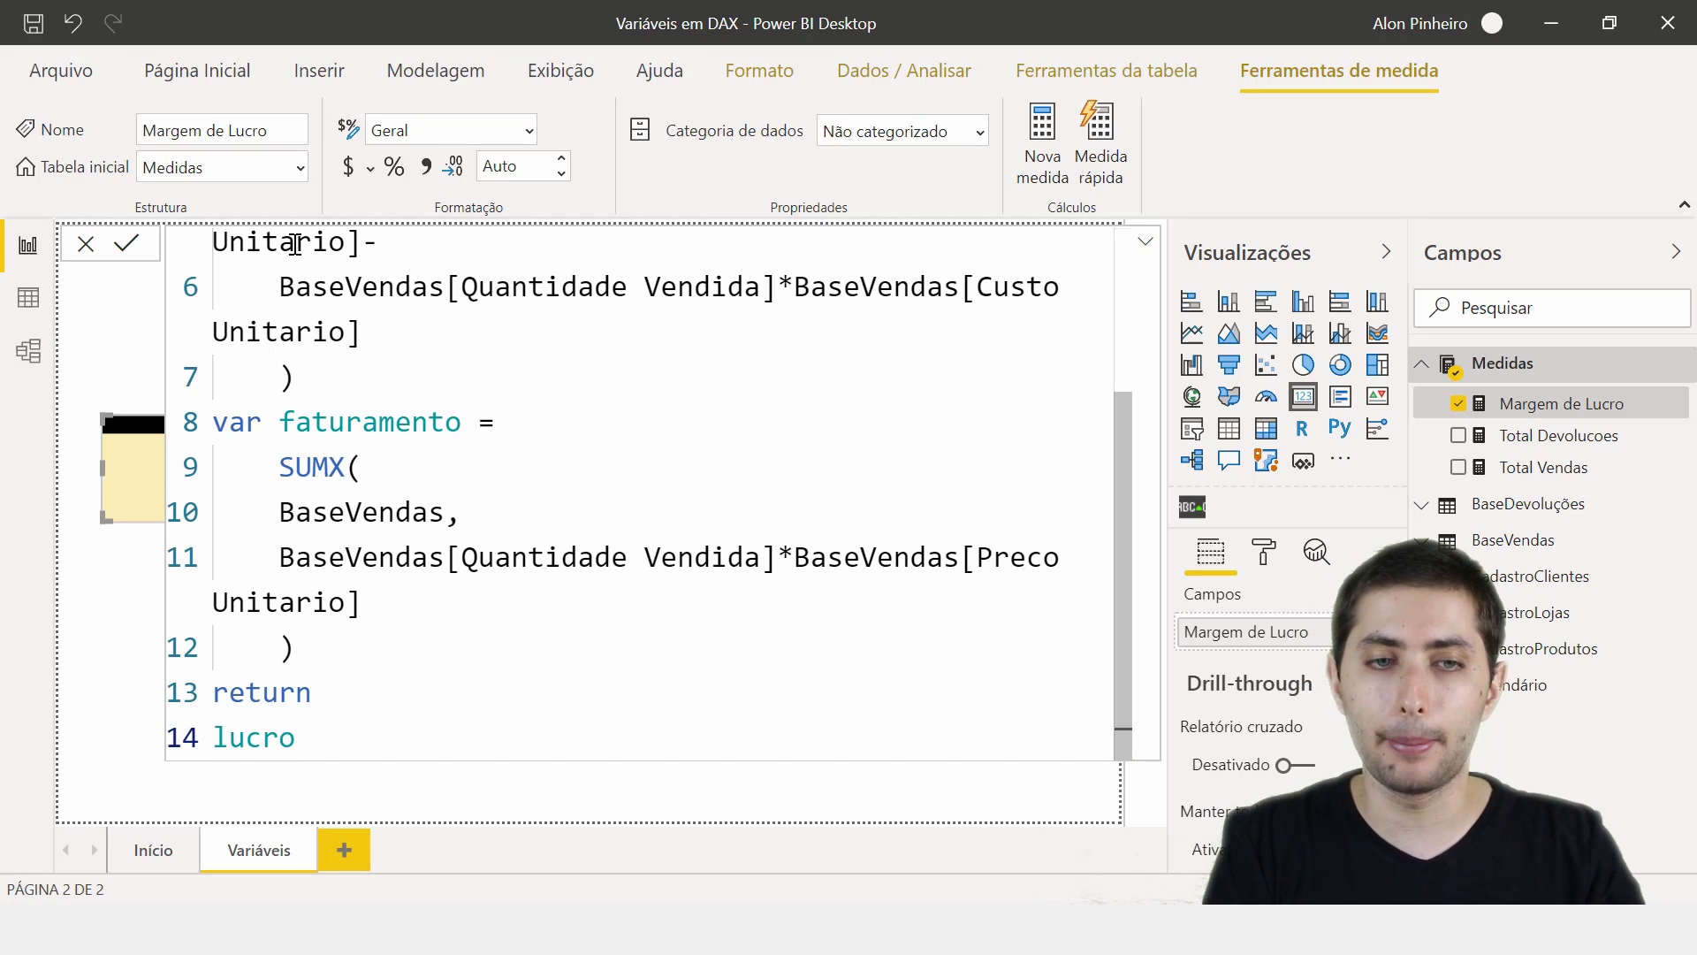
{"action": "key", "text": "BackSpace"}
{"action": "key", "text": "BackSpace"}
{"action": "key", "text": "BackSpace"}
{"action": "key", "text": "BackSpace"}
{"action": "key", "text": "BackSpace"}
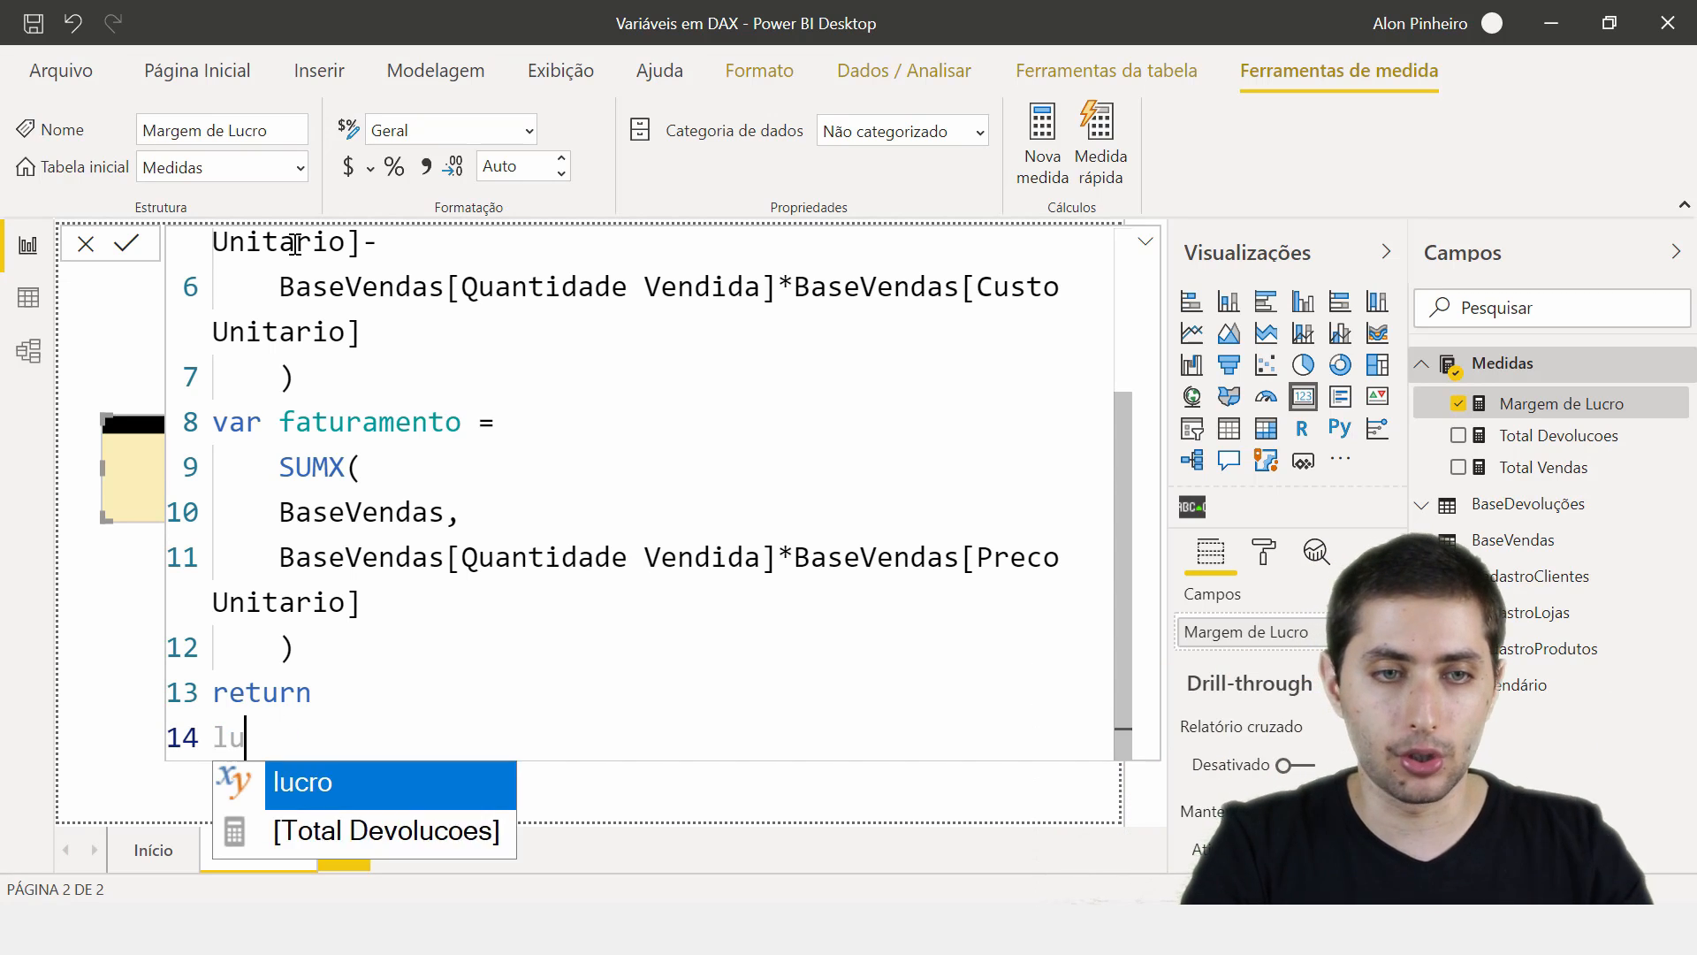
- Enter lucro/faturamento as the returned expression and commit the Margem de Lucro measure
{"action": "type", "text": "luc"}
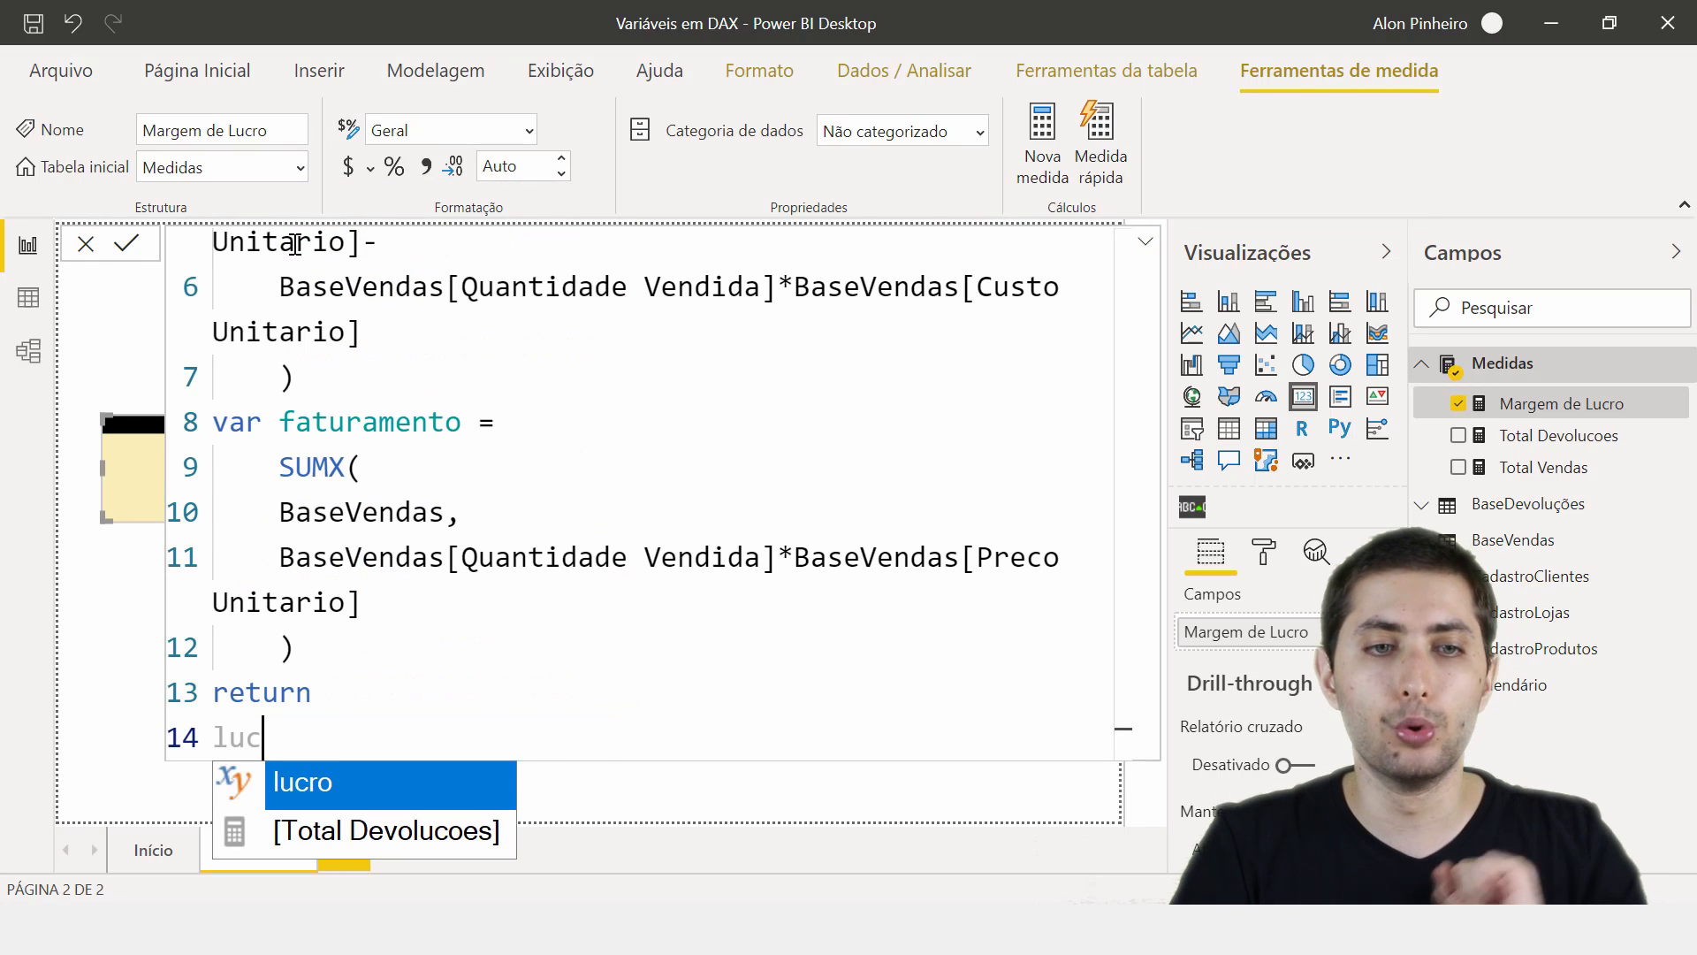
{"action": "key", "text": "Tab"}
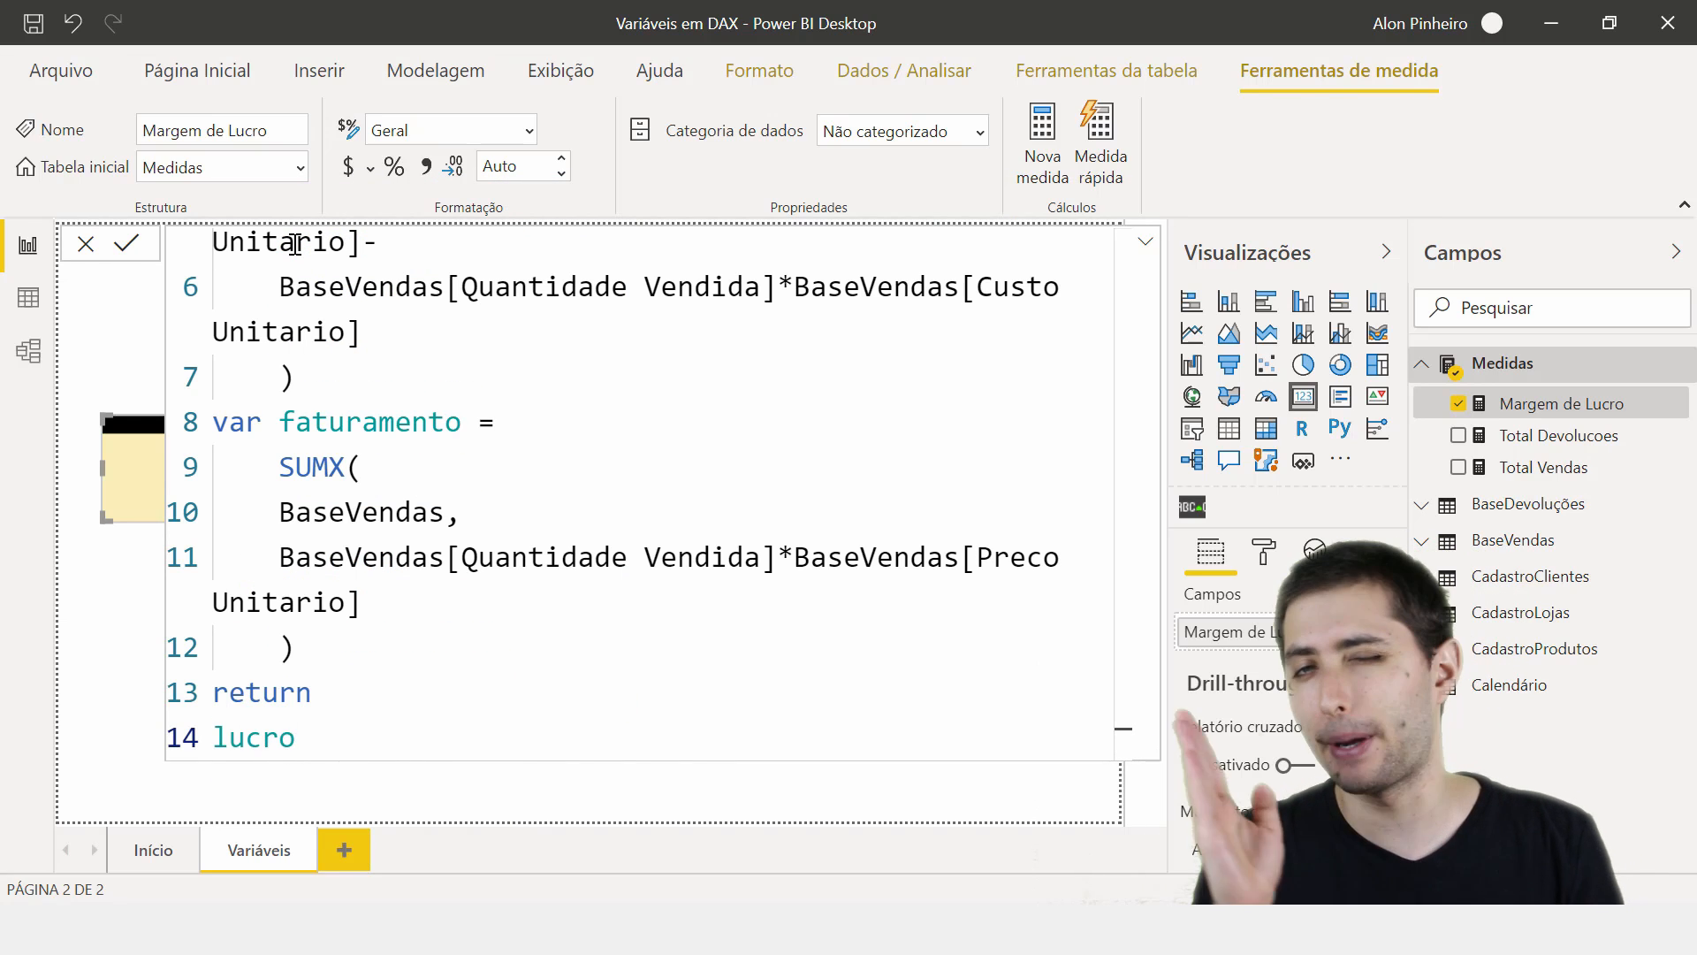
{"action": "type", "text": "/faturam"}
{"action": "key", "text": "Tab"}
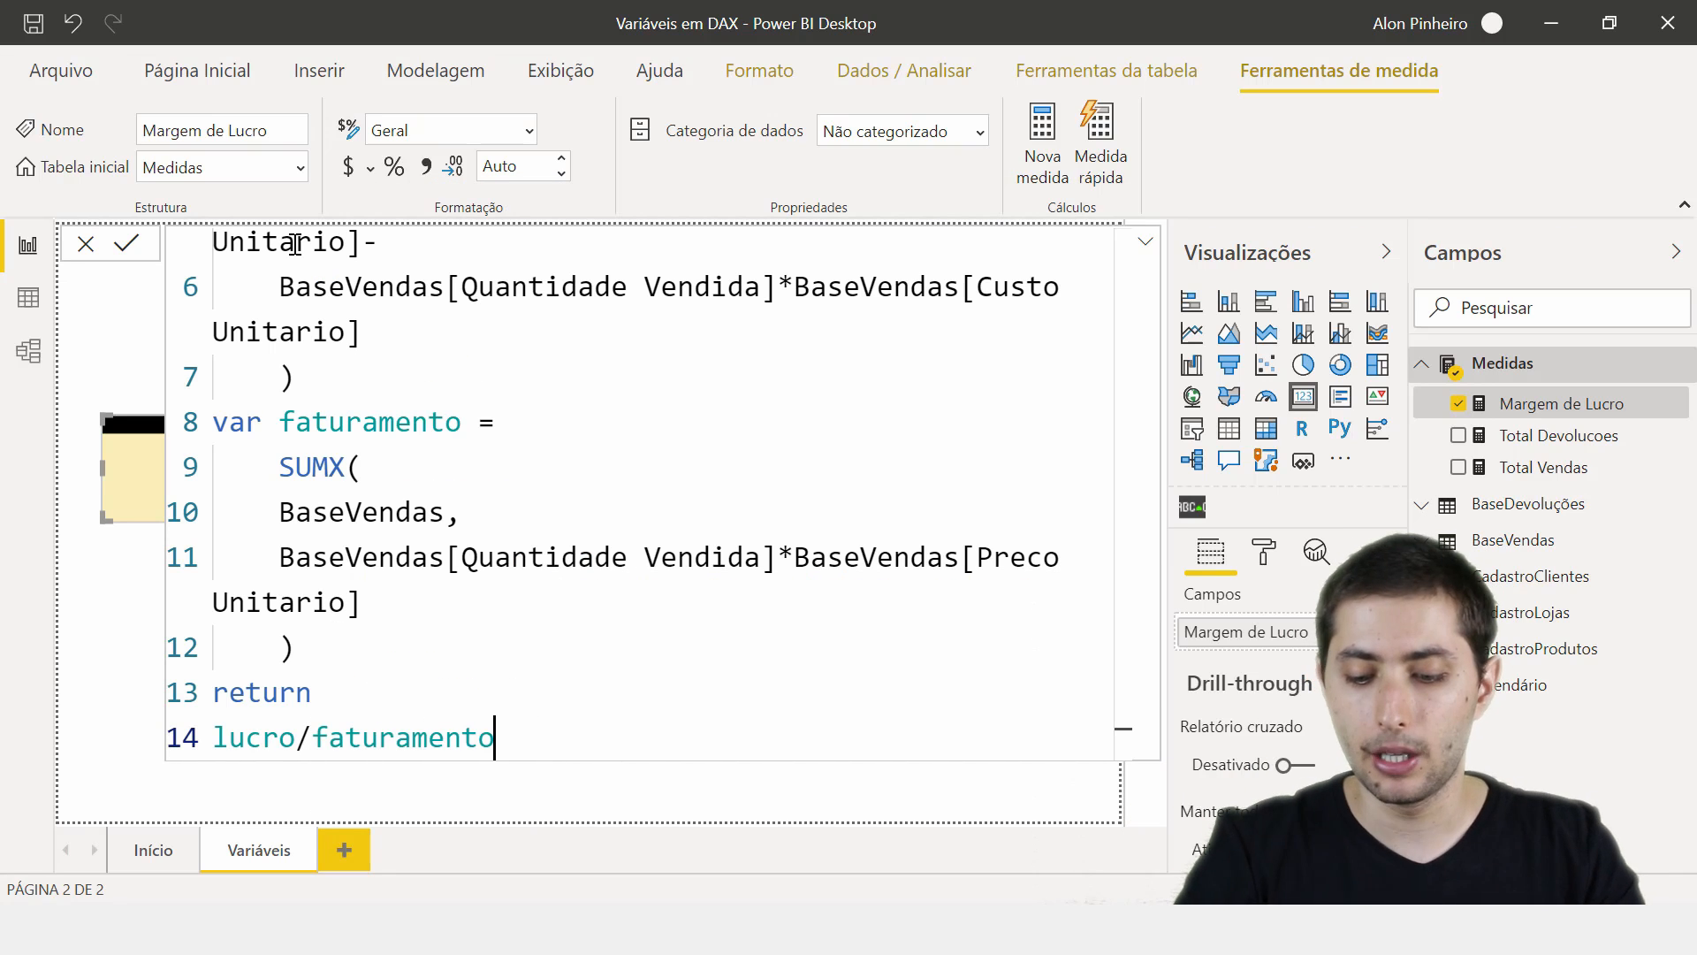
{"action": "key", "text": "Return"}
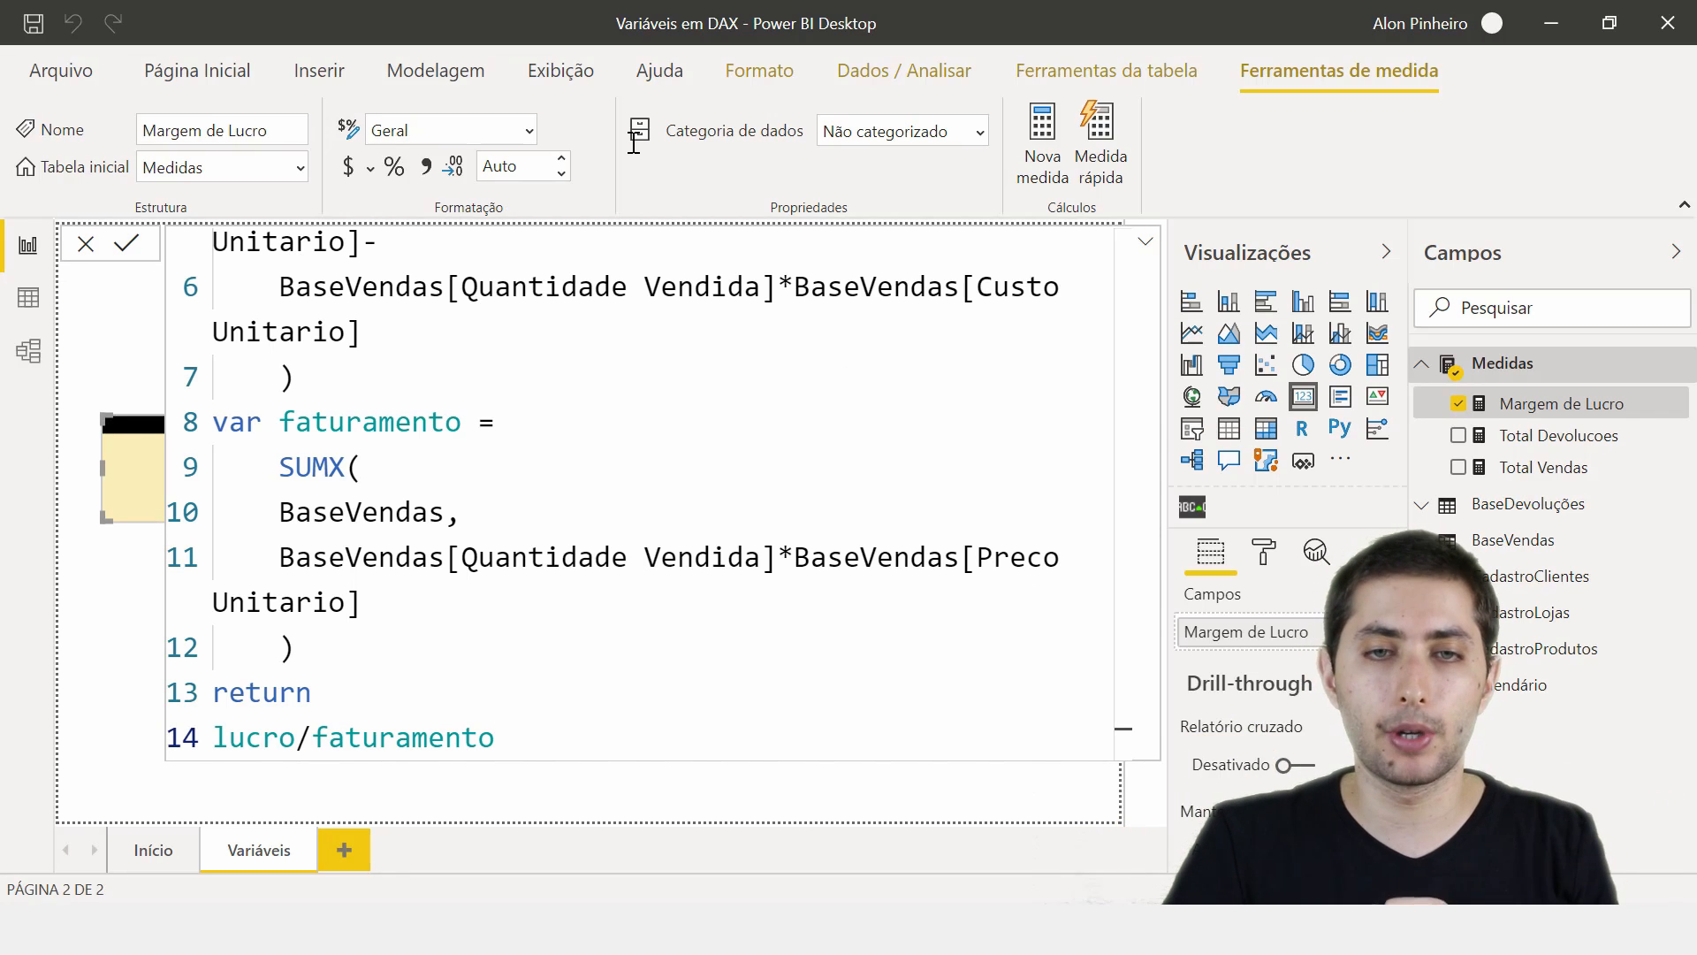
- Check the Margem de Lucro card, then review the variable declarations, the return keyword and the final division in the formula
{"action": "left_click", "coordinate": [1147, 247]}
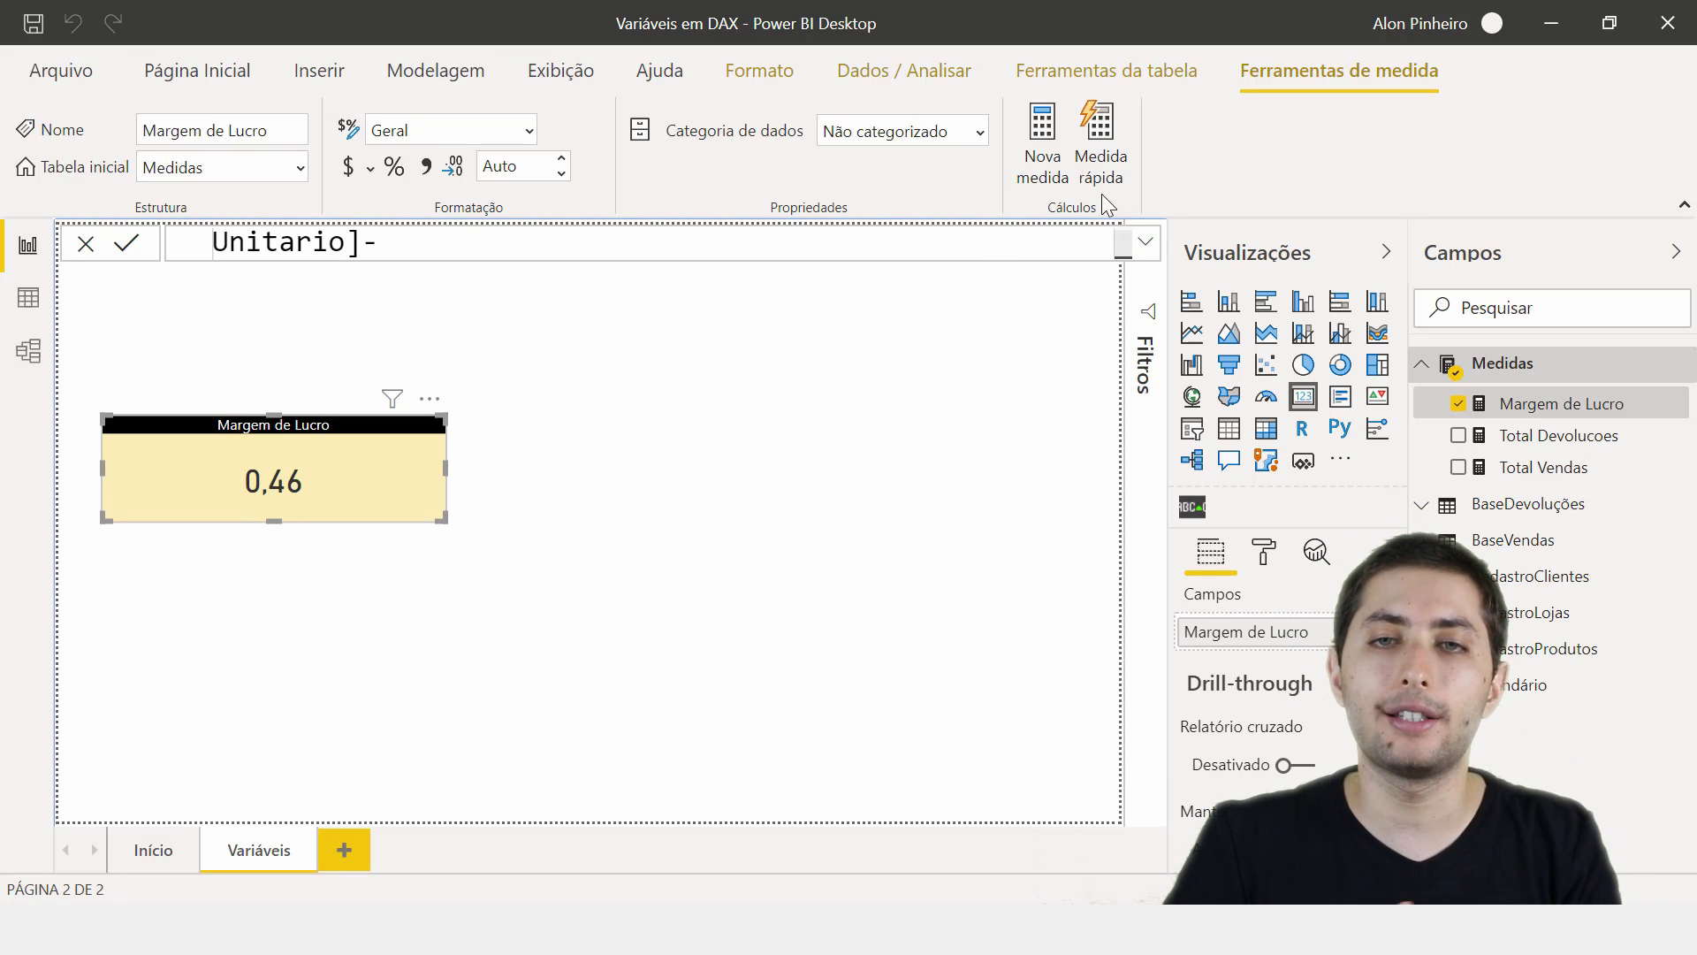
{"action": "left_click", "coordinate": [1144, 243]}
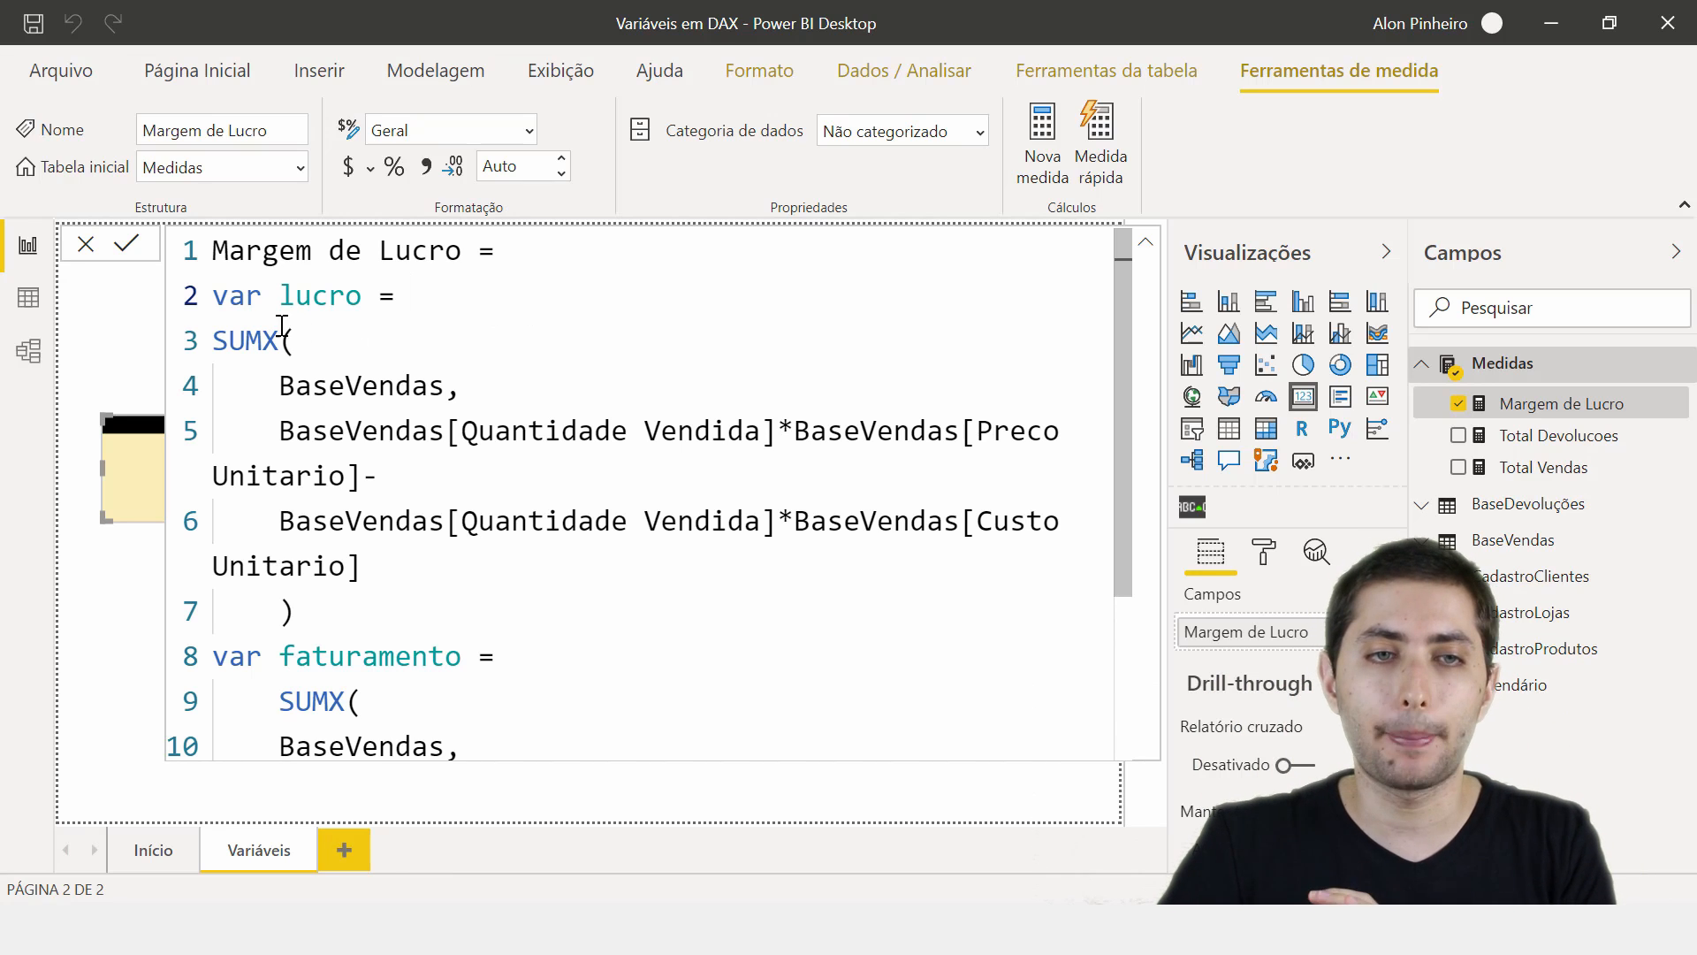
{"action": "left_click_drag", "start_coordinate": [215, 294], "coordinate": [414, 599]}
{"action": "scroll", "coordinate": [415, 598], "scroll_direction": "down", "scroll_amount": 3}
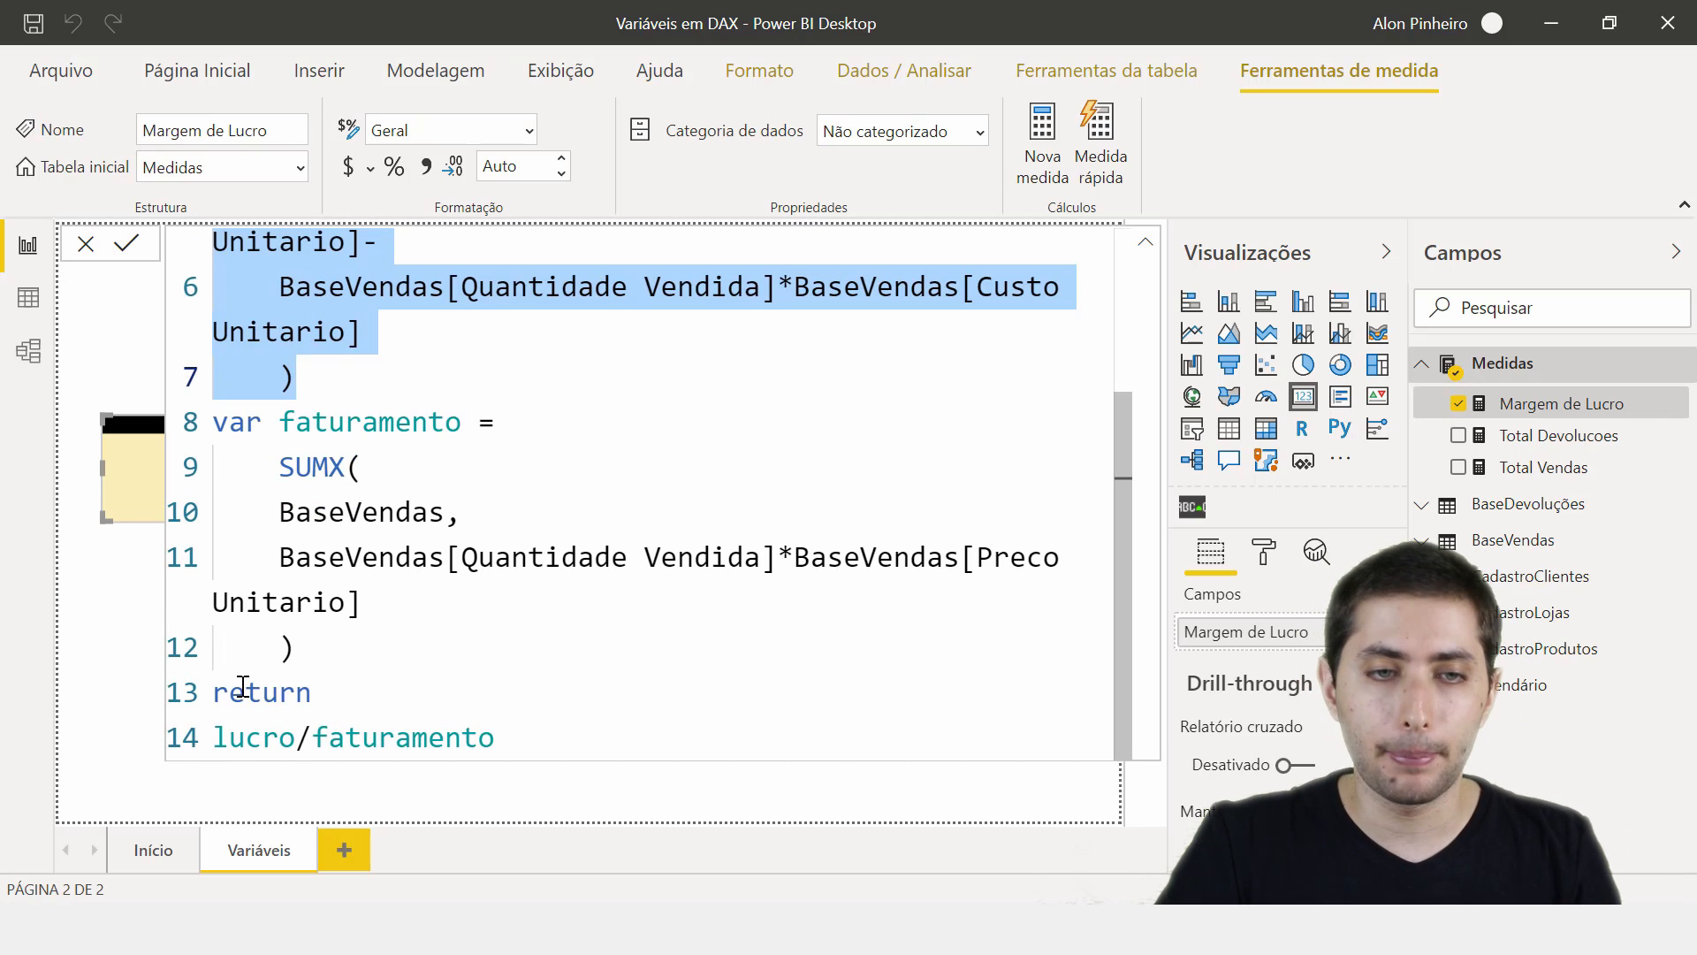
{"action": "left_click_drag", "start_coordinate": [315, 692], "coordinate": [208, 704]}
{"action": "left_click", "coordinate": [229, 742]}
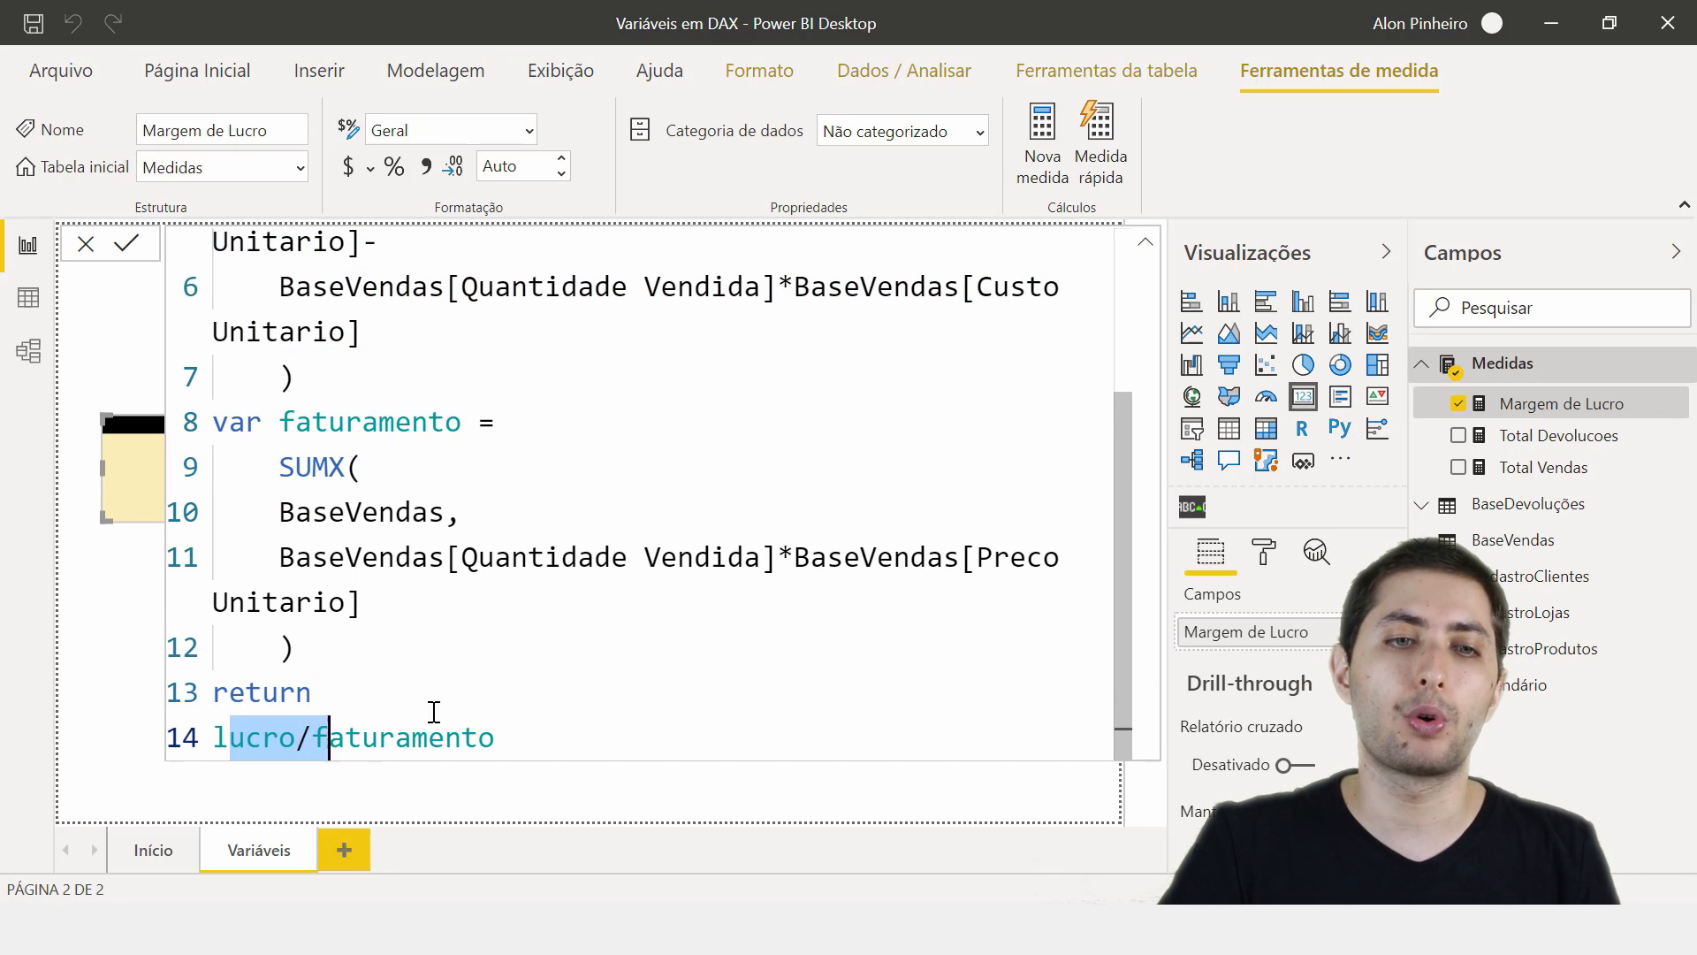
{"action": "left_click", "coordinate": [496, 734]}
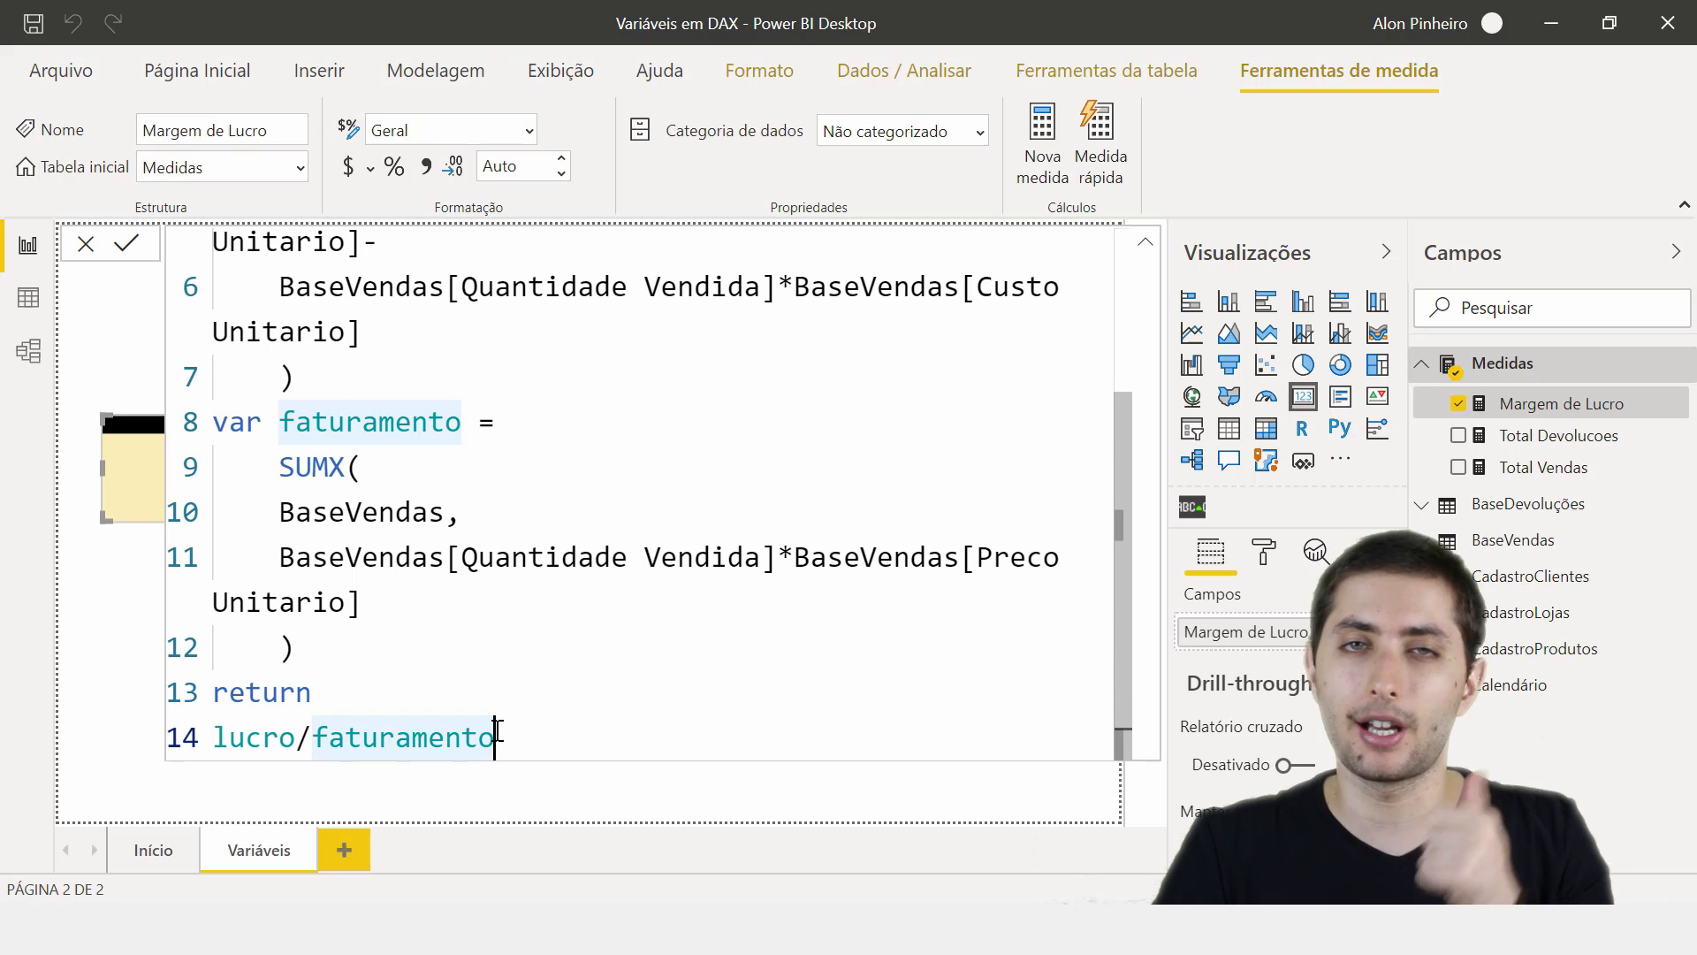
- Collapse the formula, format the Margem de Lucro measure as a percentage and deselect the card
{"action": "left_click", "coordinate": [1147, 247]}
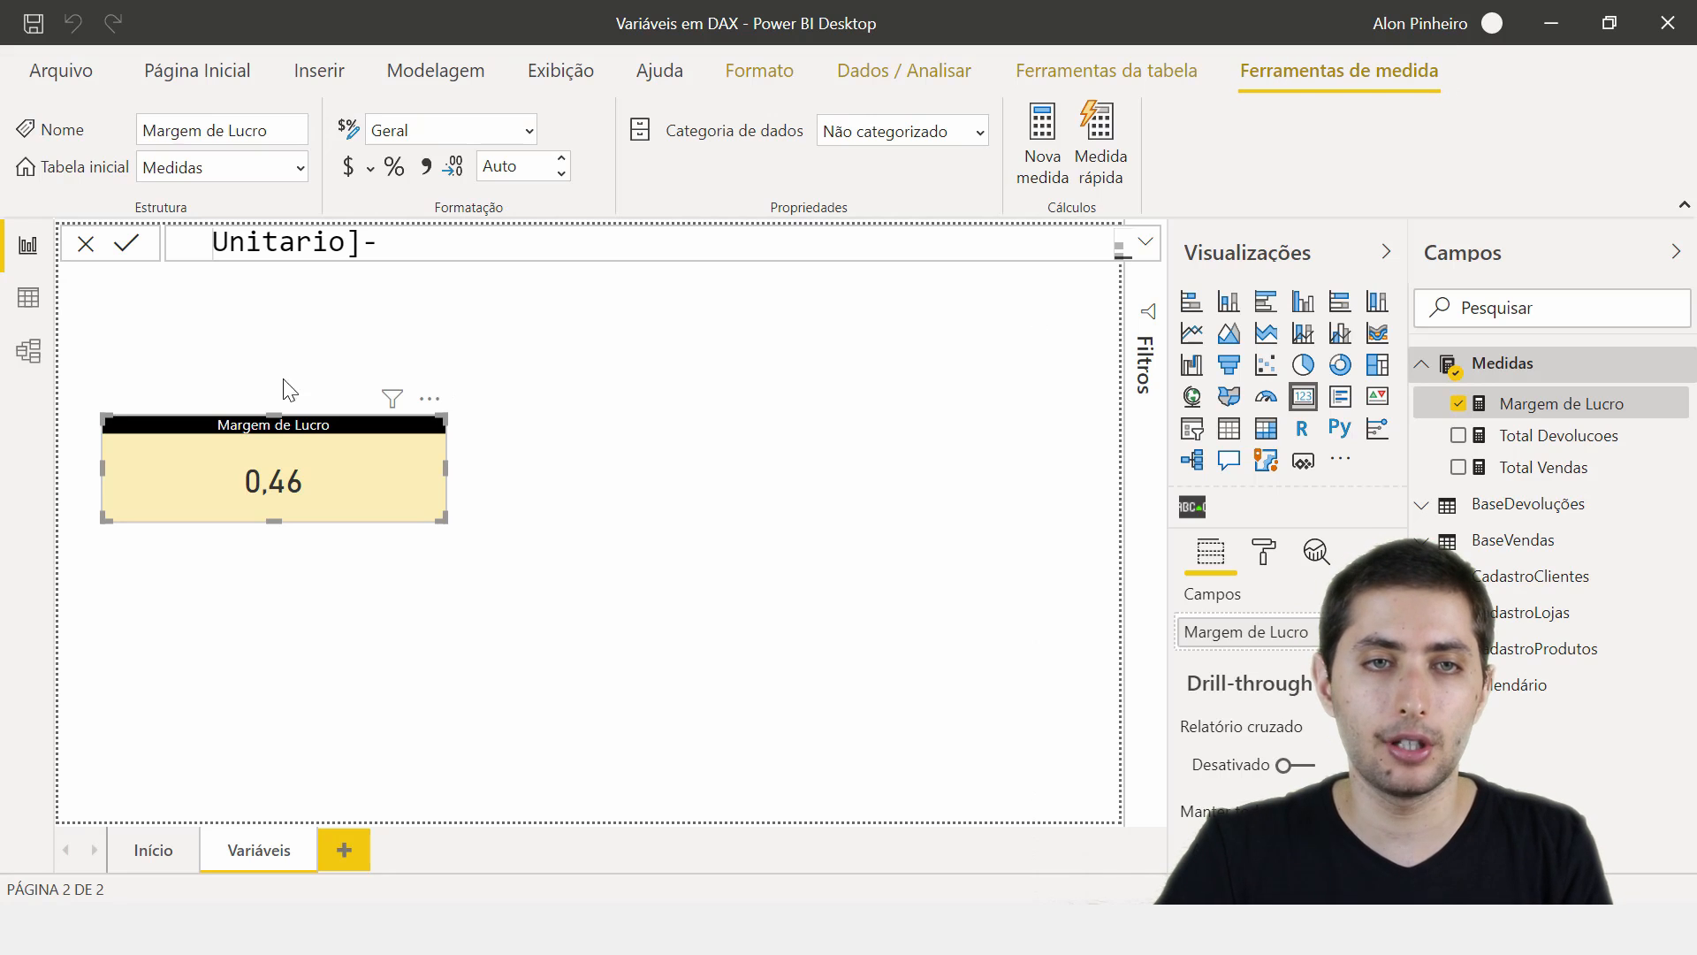
{"action": "left_click", "coordinate": [394, 168]}
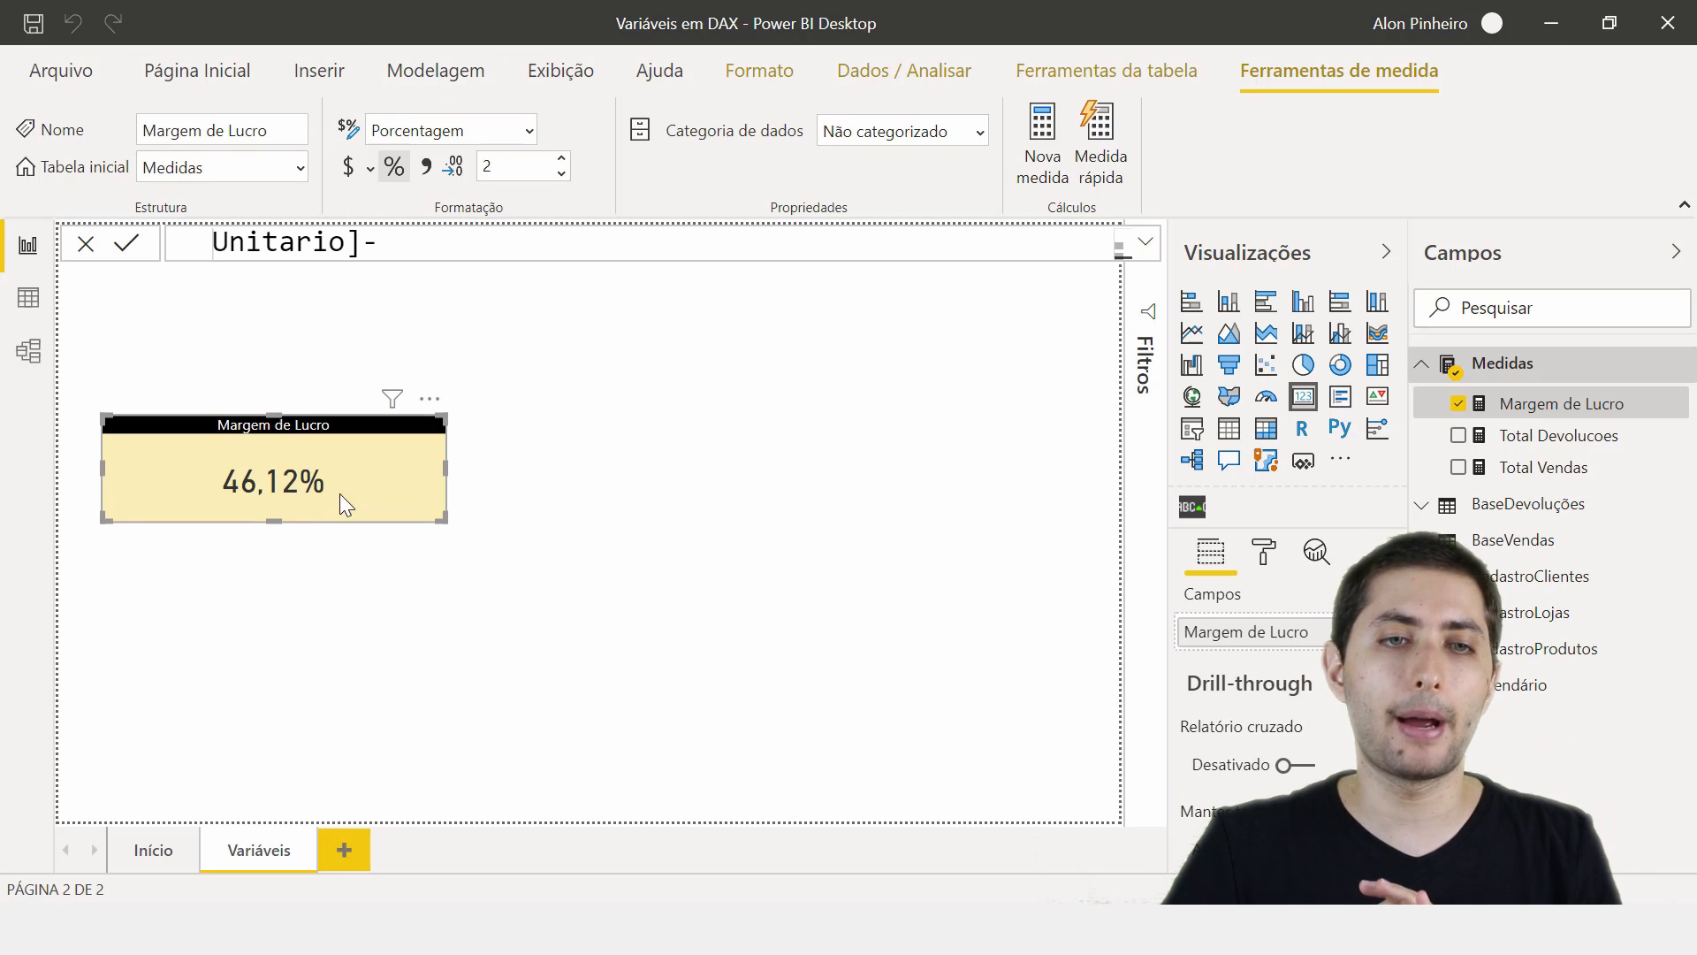
{"action": "left_click", "coordinate": [560, 554]}
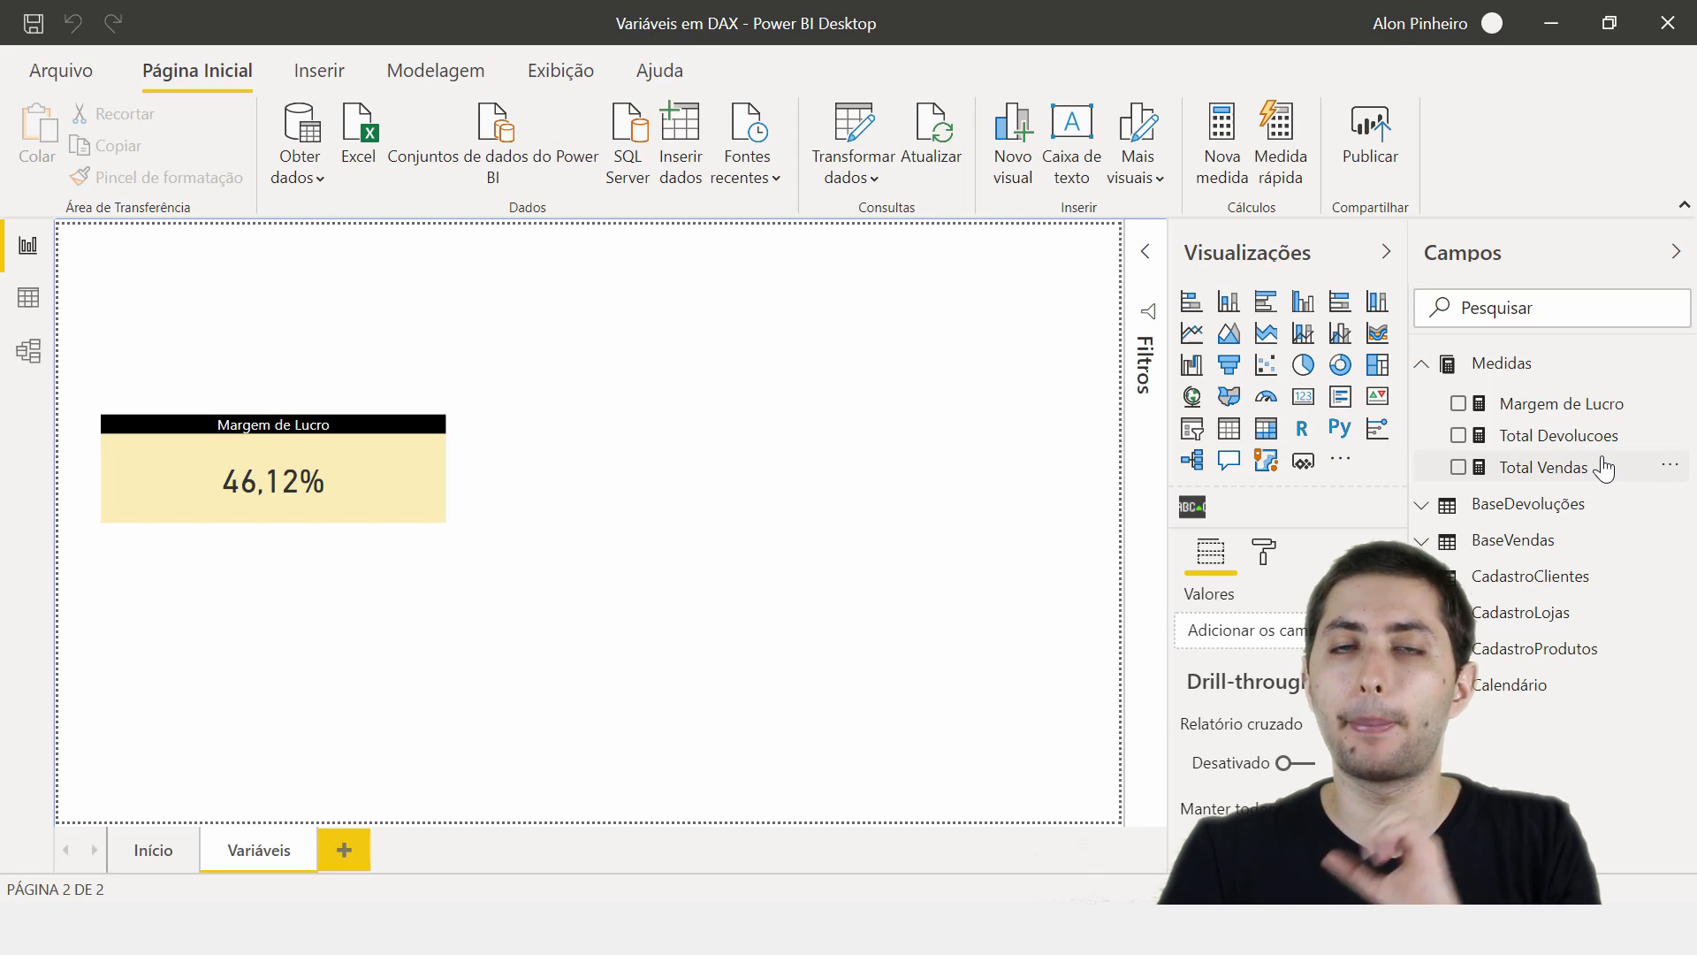
- Examine the full DAX formula of the Total Vendas measure, focusing on its SUM expression
{"action": "left_click", "coordinate": [1543, 470]}
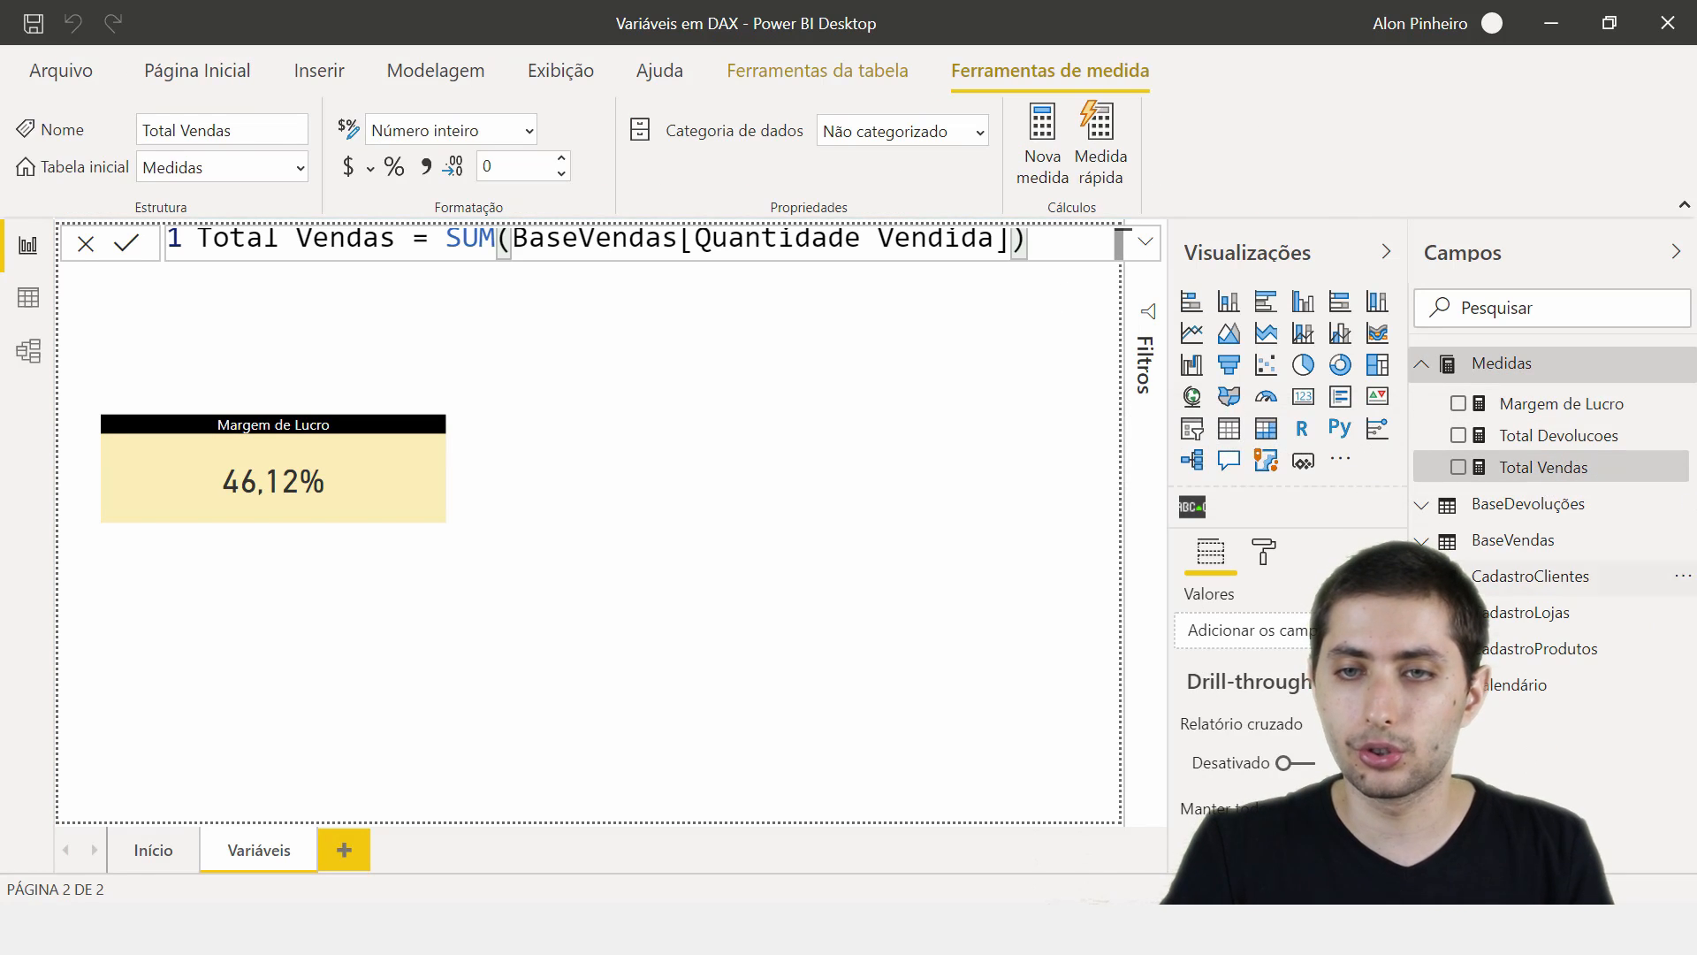
{"action": "left_click", "coordinate": [1146, 248]}
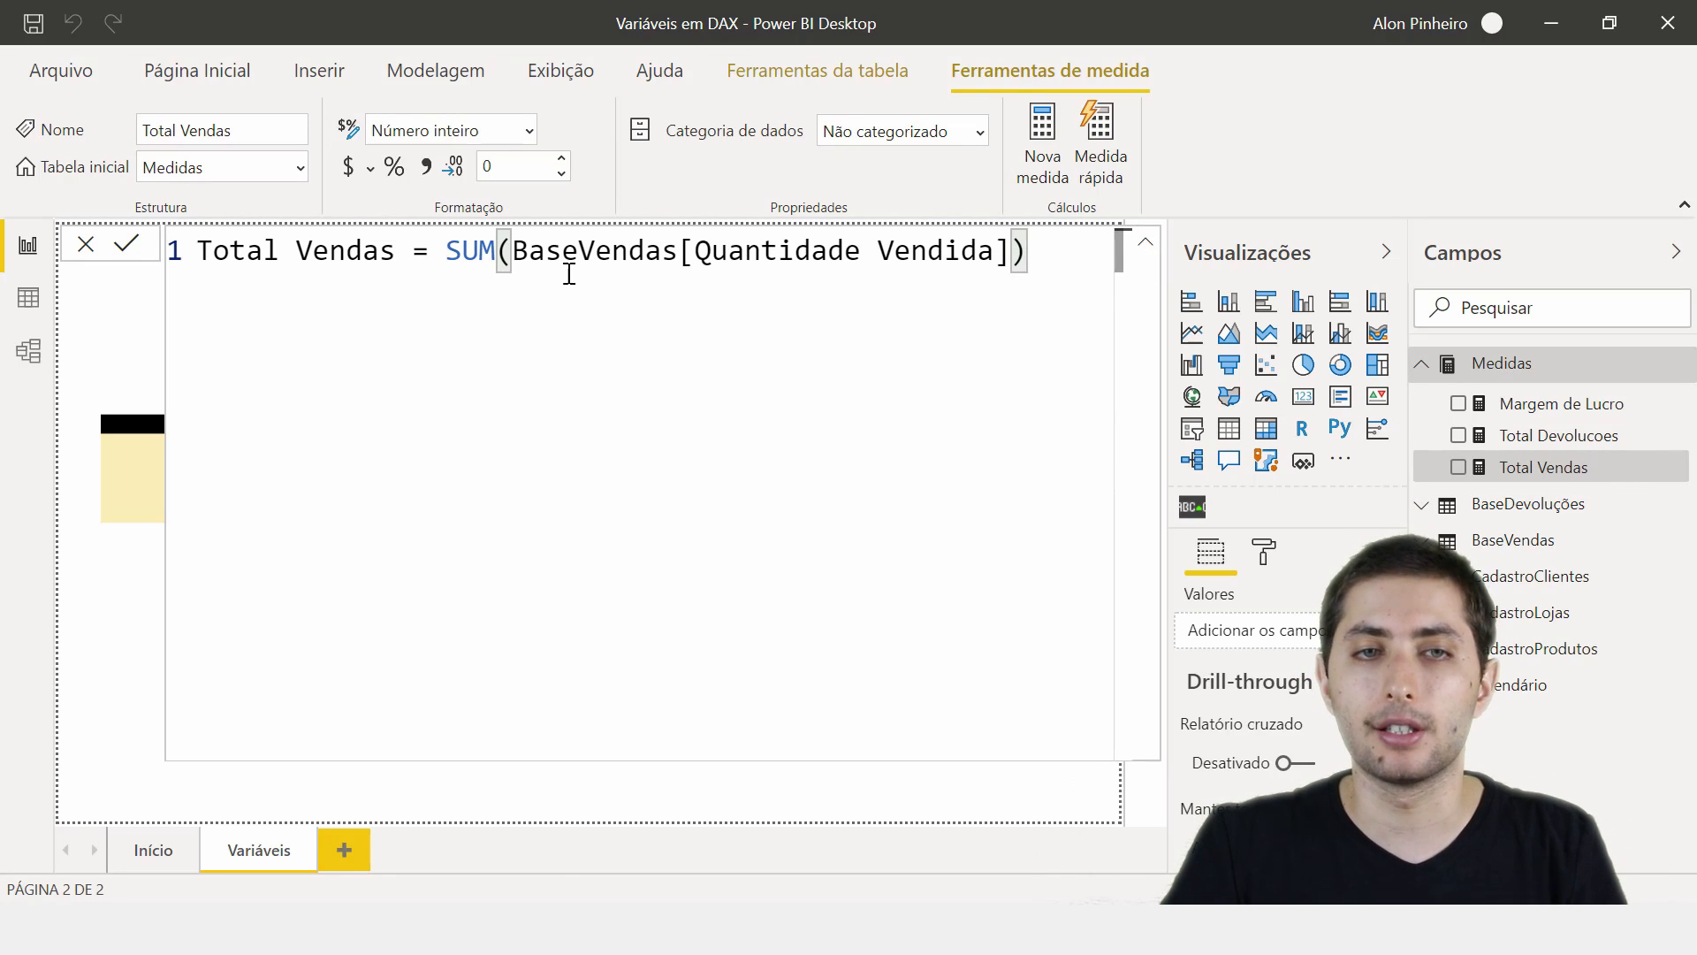
{"action": "left_click_drag", "start_coordinate": [447, 251], "coordinate": [1045, 247]}
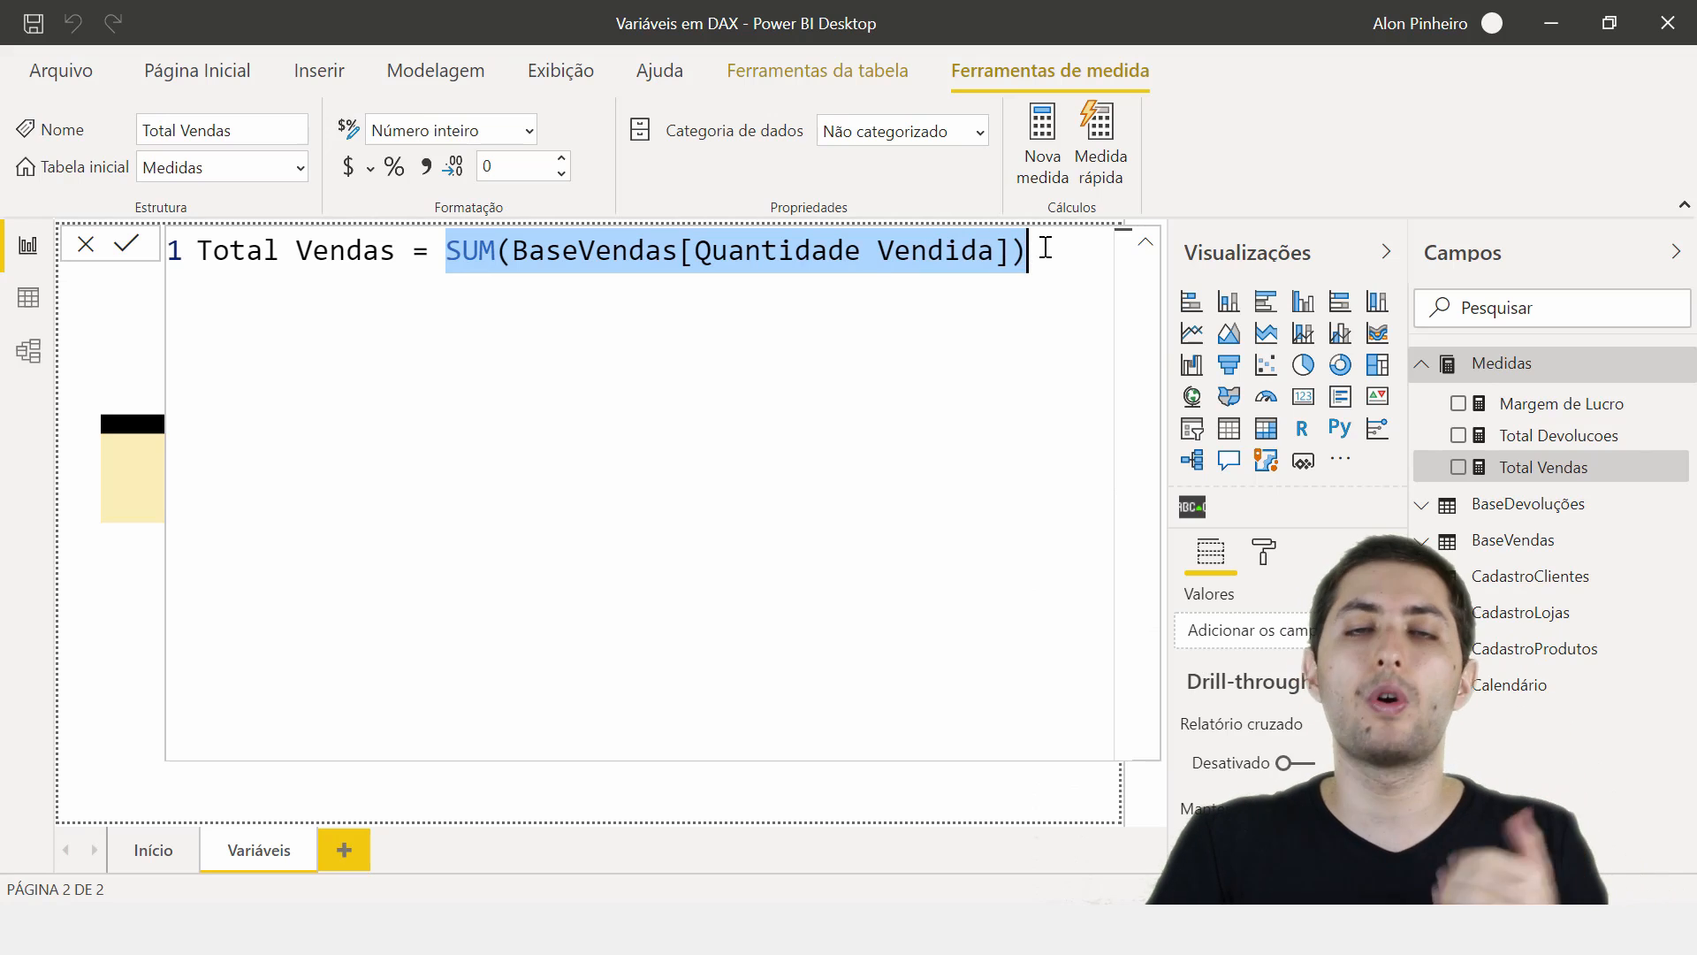
- View the BaseVendas table data and look through its Quantidade Vendida column
{"action": "left_click", "coordinate": [8, 306]}
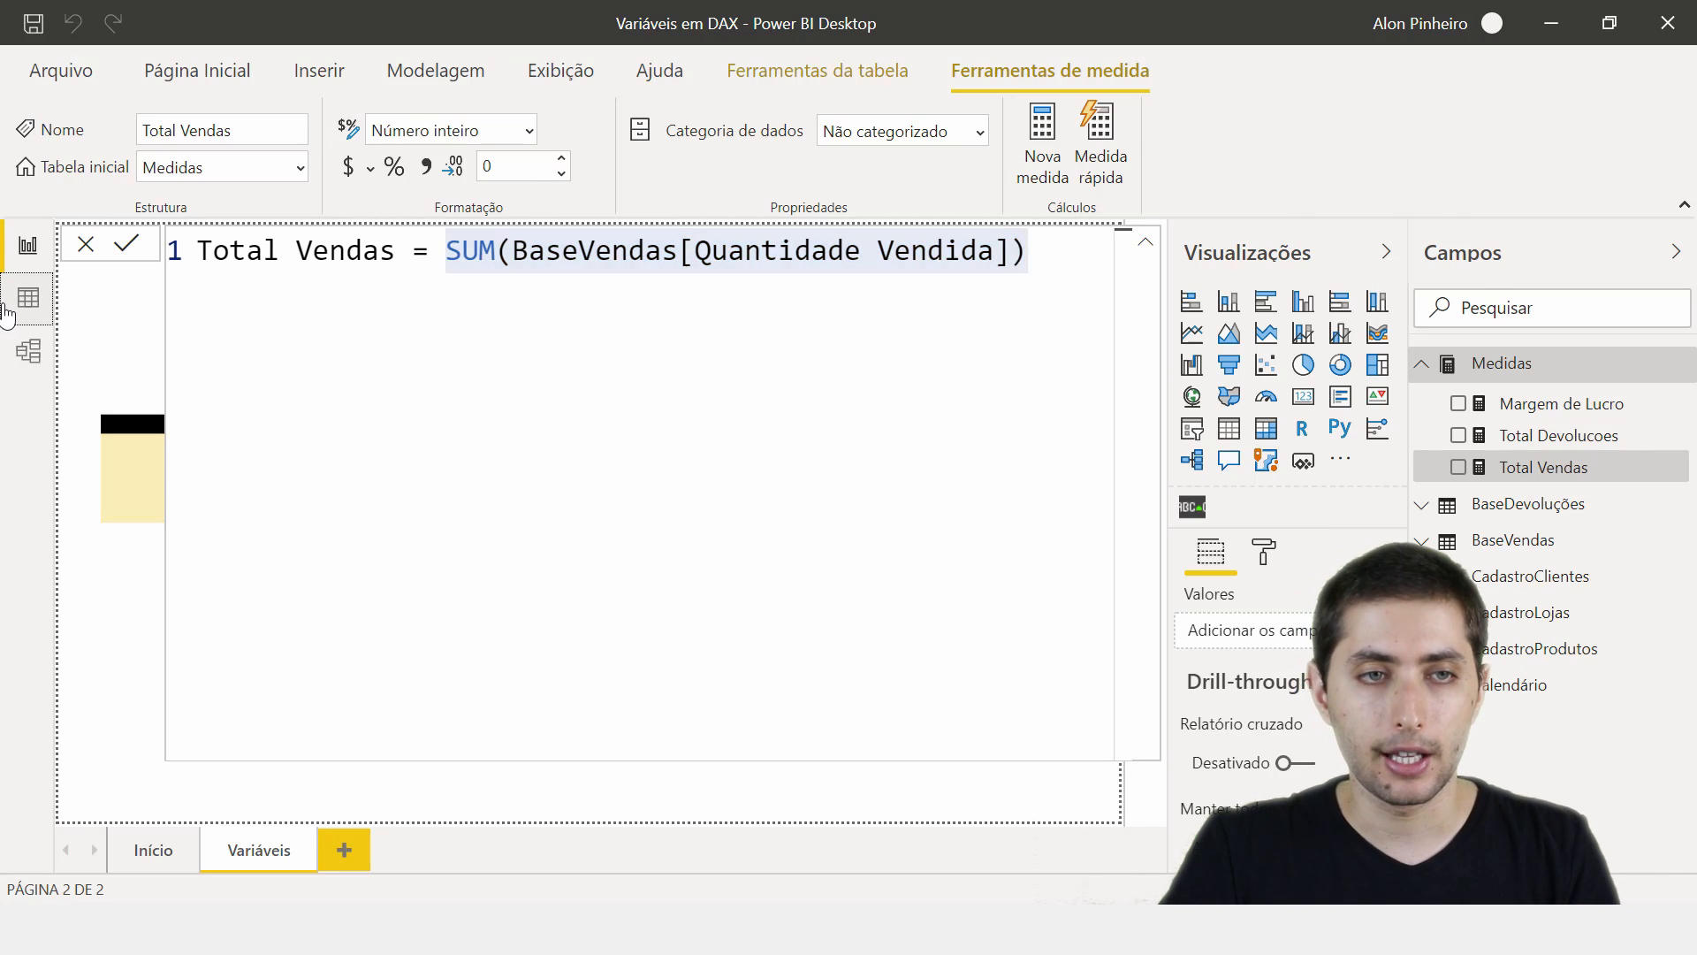
{"action": "left_click", "coordinate": [1554, 539]}
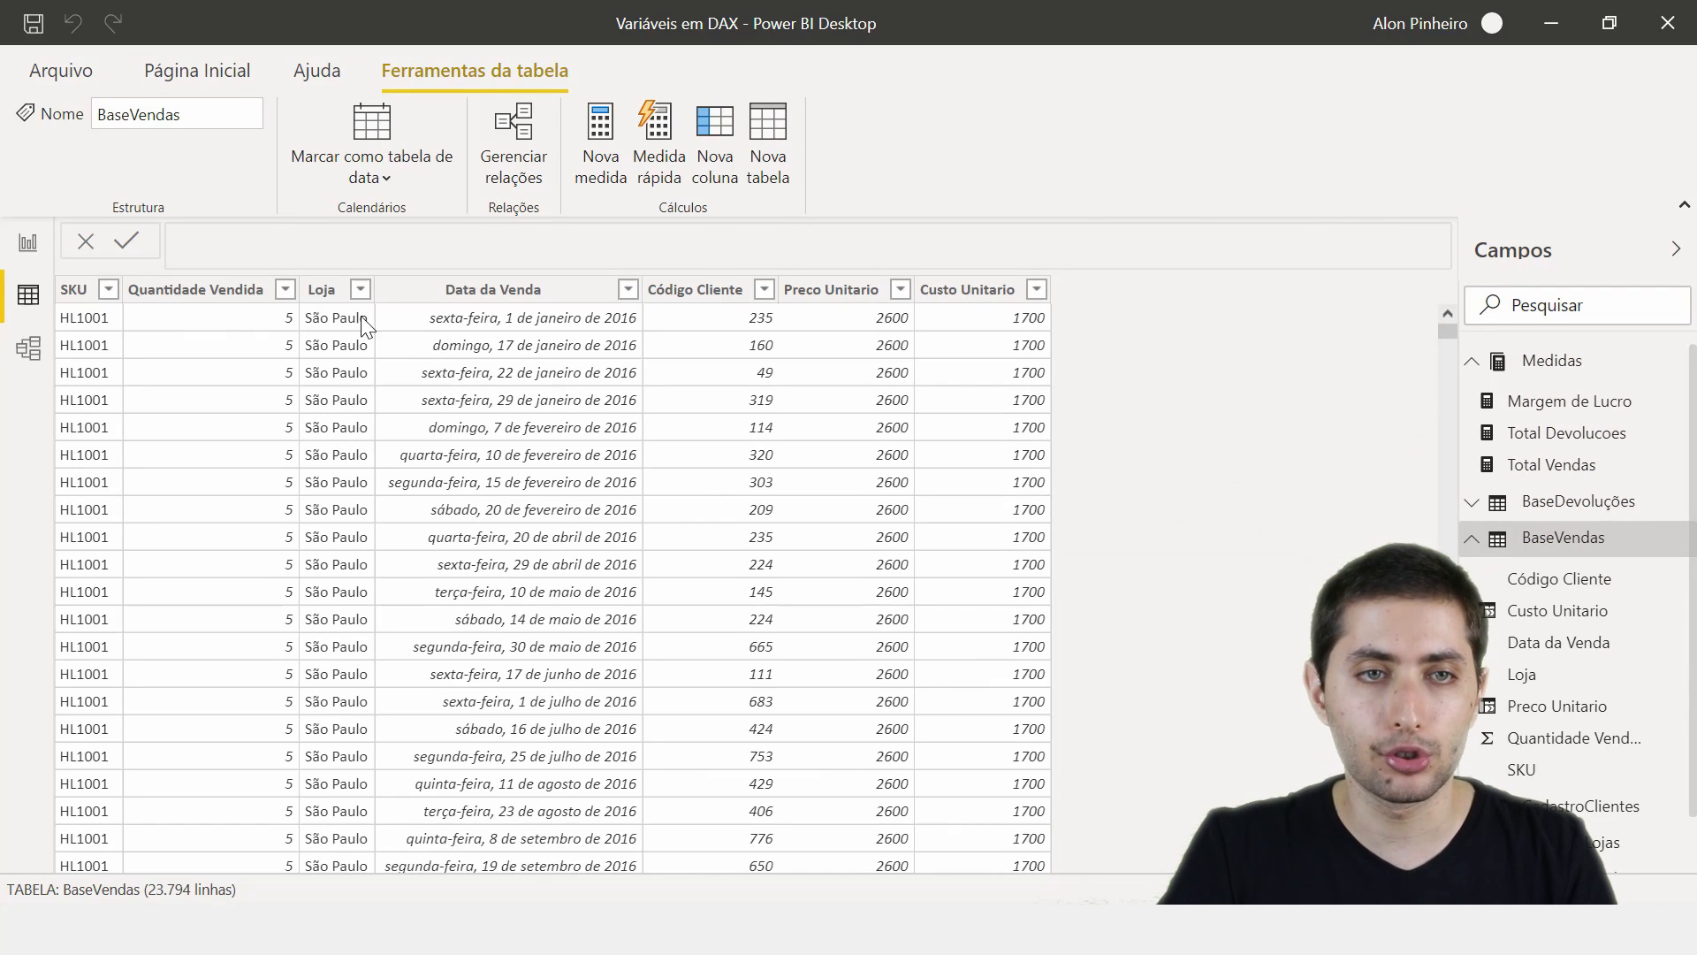
{"action": "left_click", "coordinate": [195, 289]}
{"action": "scroll", "coordinate": [1455, 327], "scroll_direction": "down", "scroll_amount": 10}
{"action": "left_click_drag", "start_coordinate": [1455, 327], "coordinate": [1455, 679]}
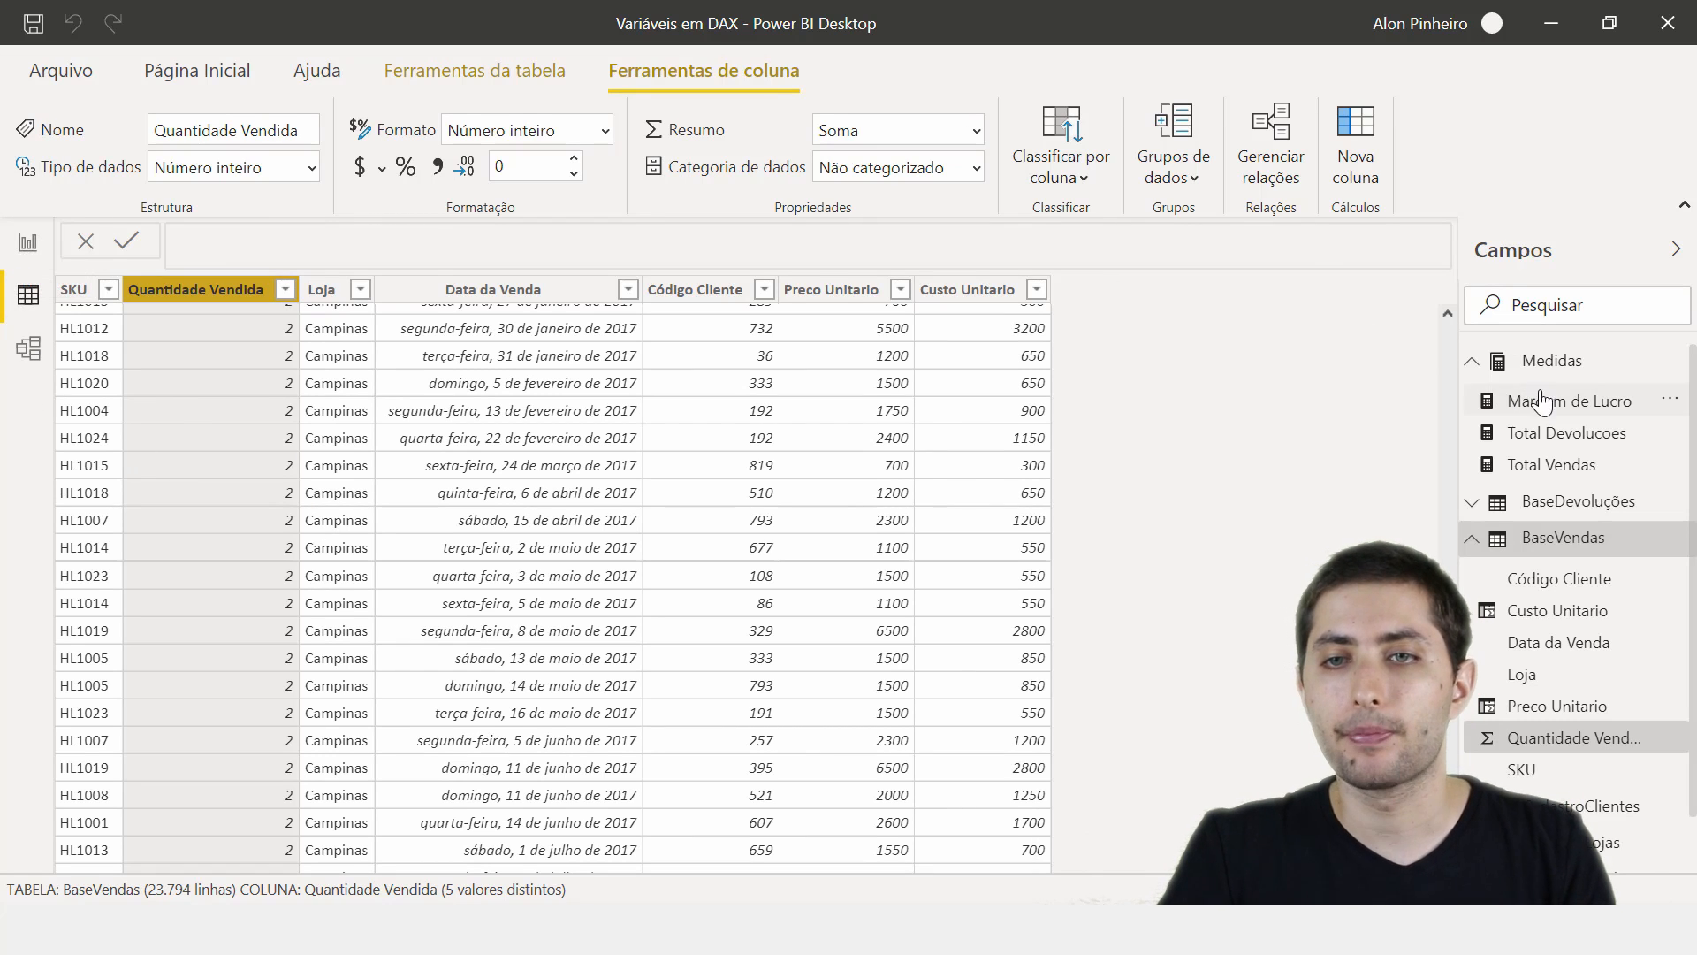
- Examine the Total Devolucoes formula and the Quantidade Devolvida column in the BaseDevoluções table
{"action": "left_click", "coordinate": [1542, 433]}
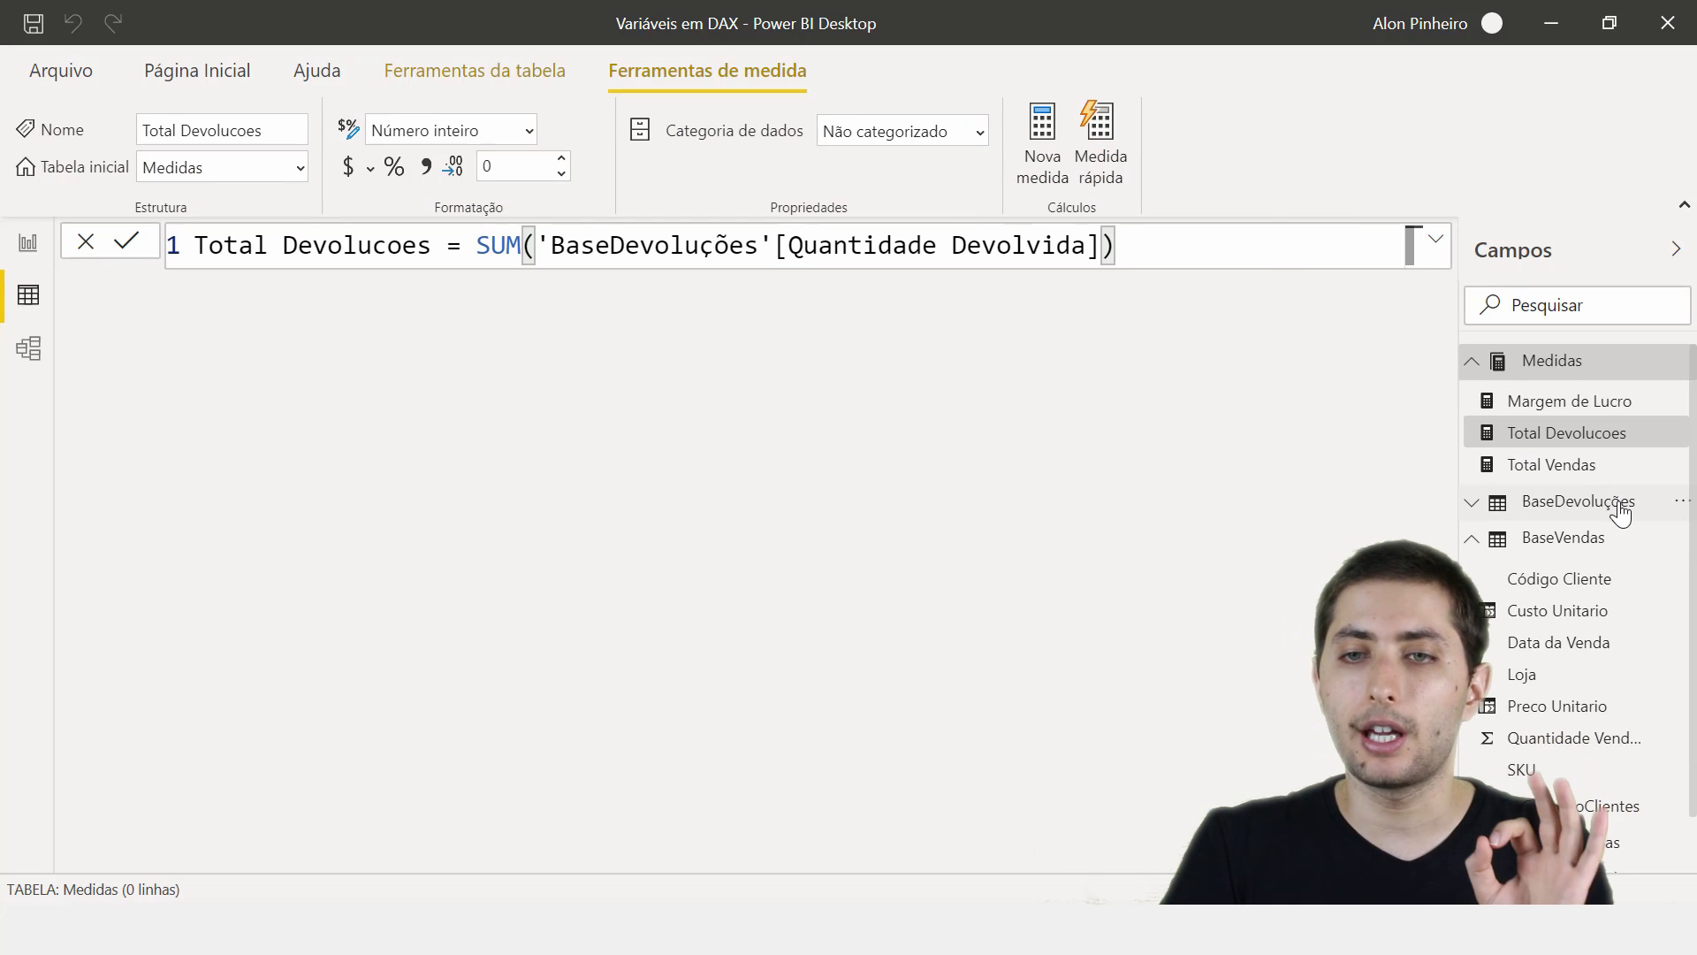
{"action": "left_click", "coordinate": [1579, 501]}
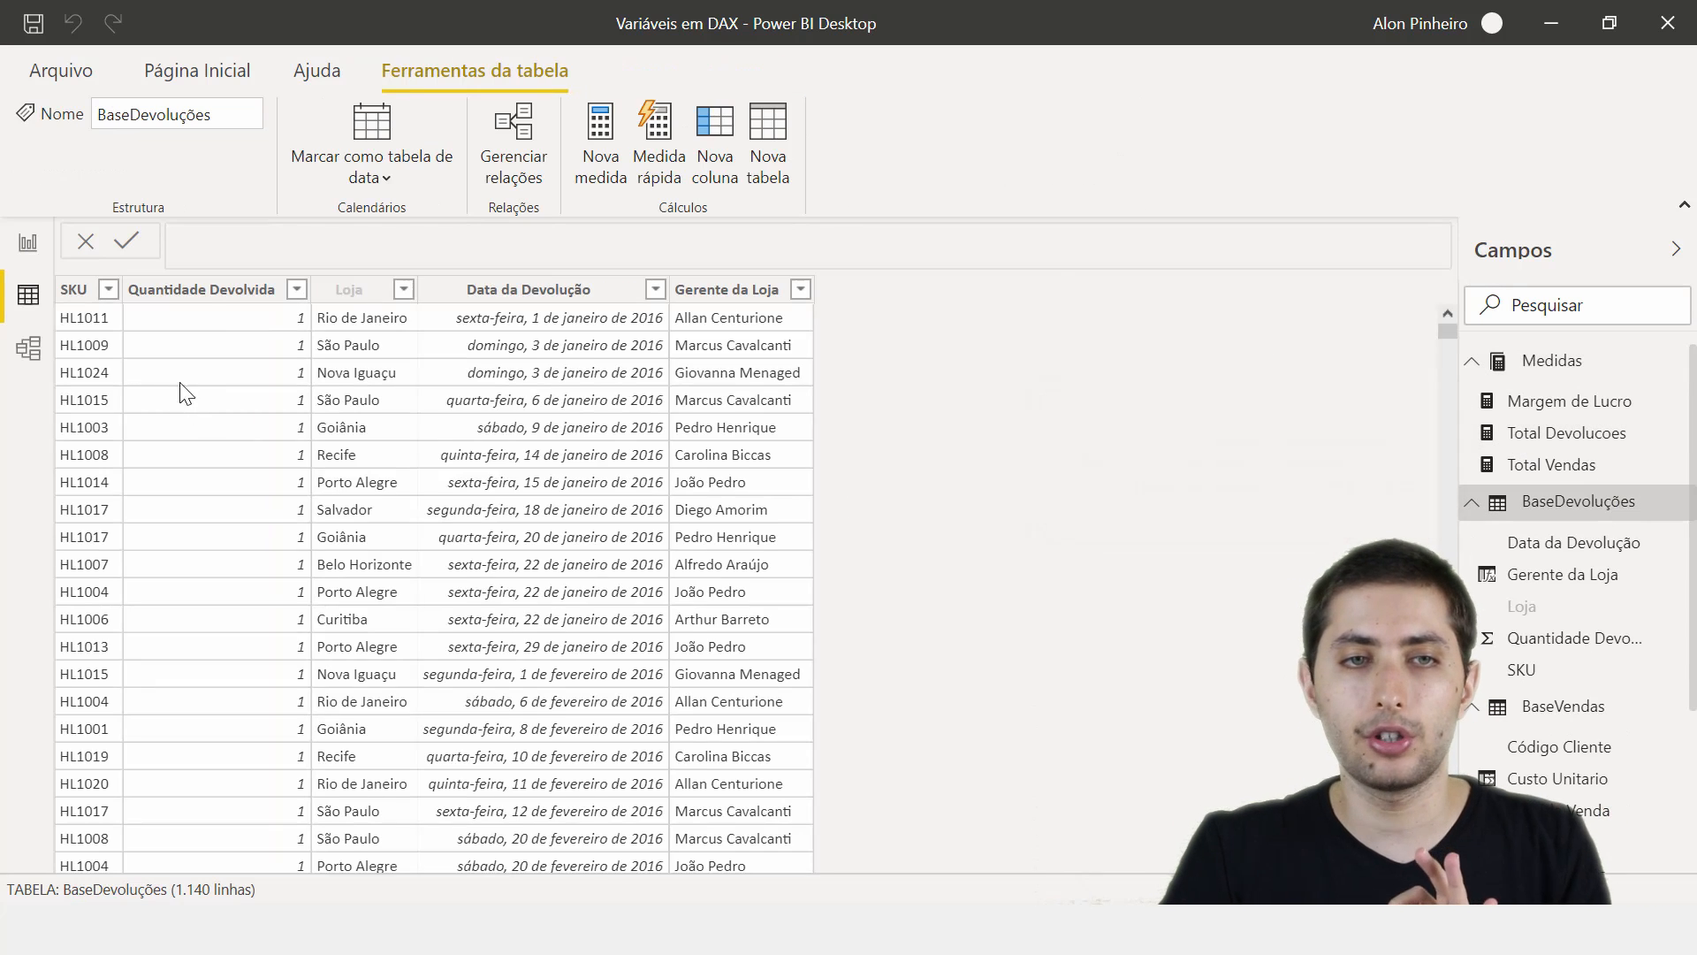
{"action": "left_click", "coordinate": [215, 294]}
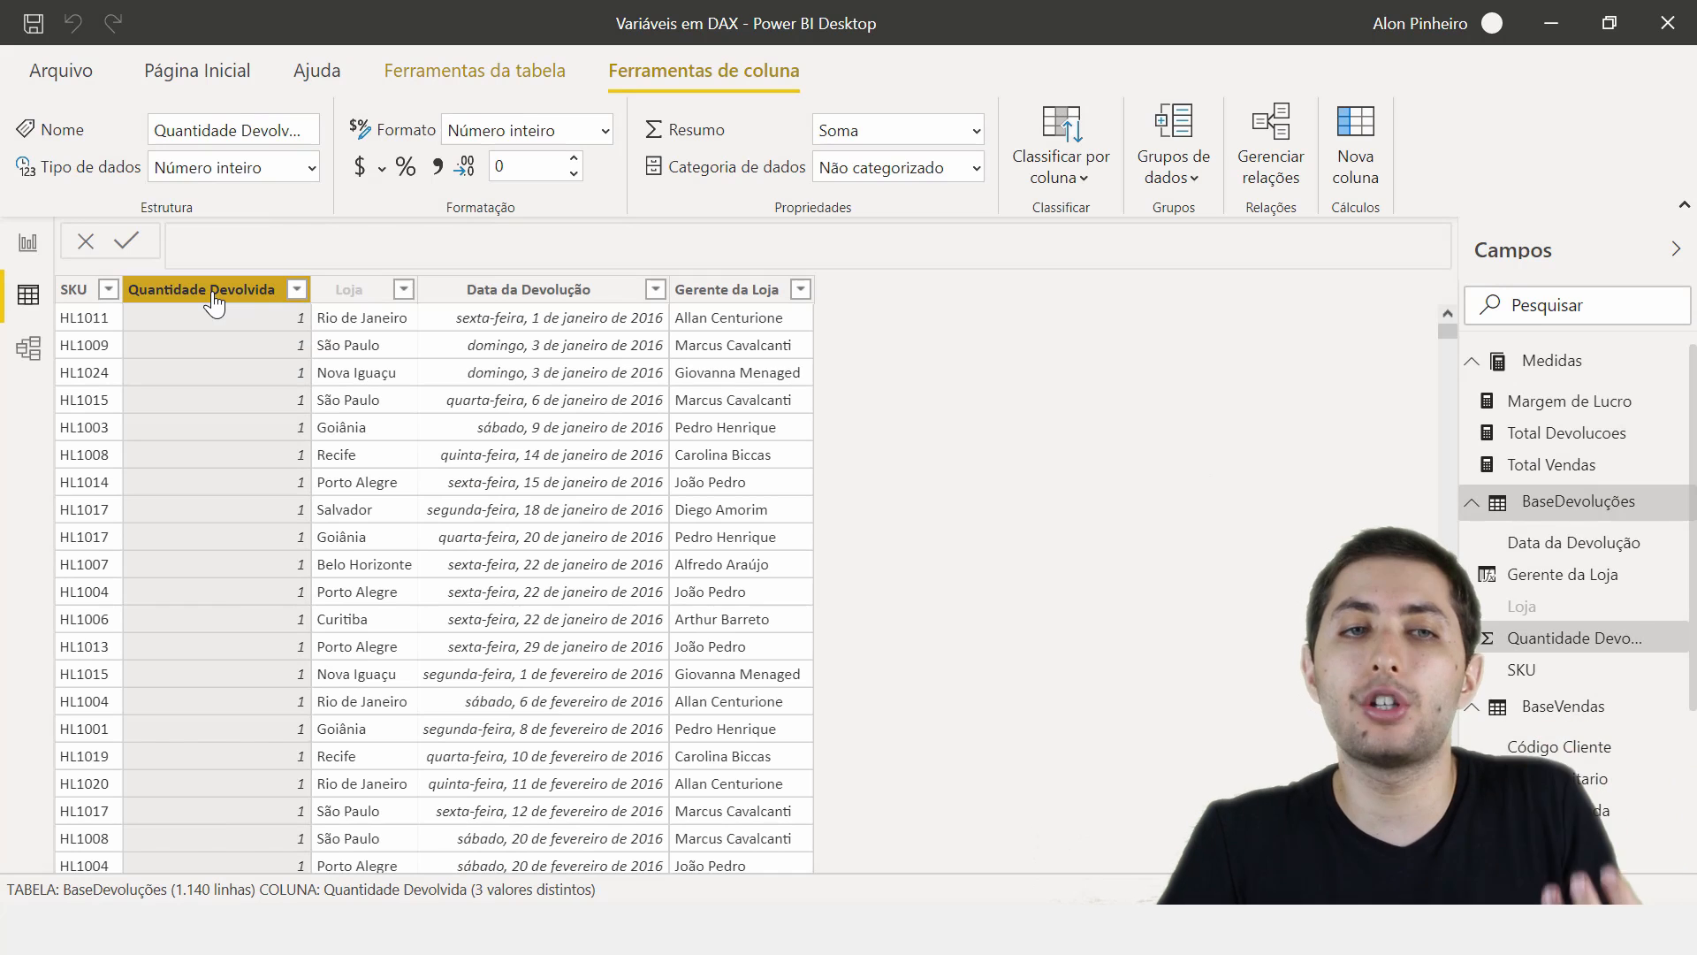
- Return to the report view and start a new measure named % de Devolucoes in the Medidas table
{"action": "left_click", "coordinate": [28, 242]}
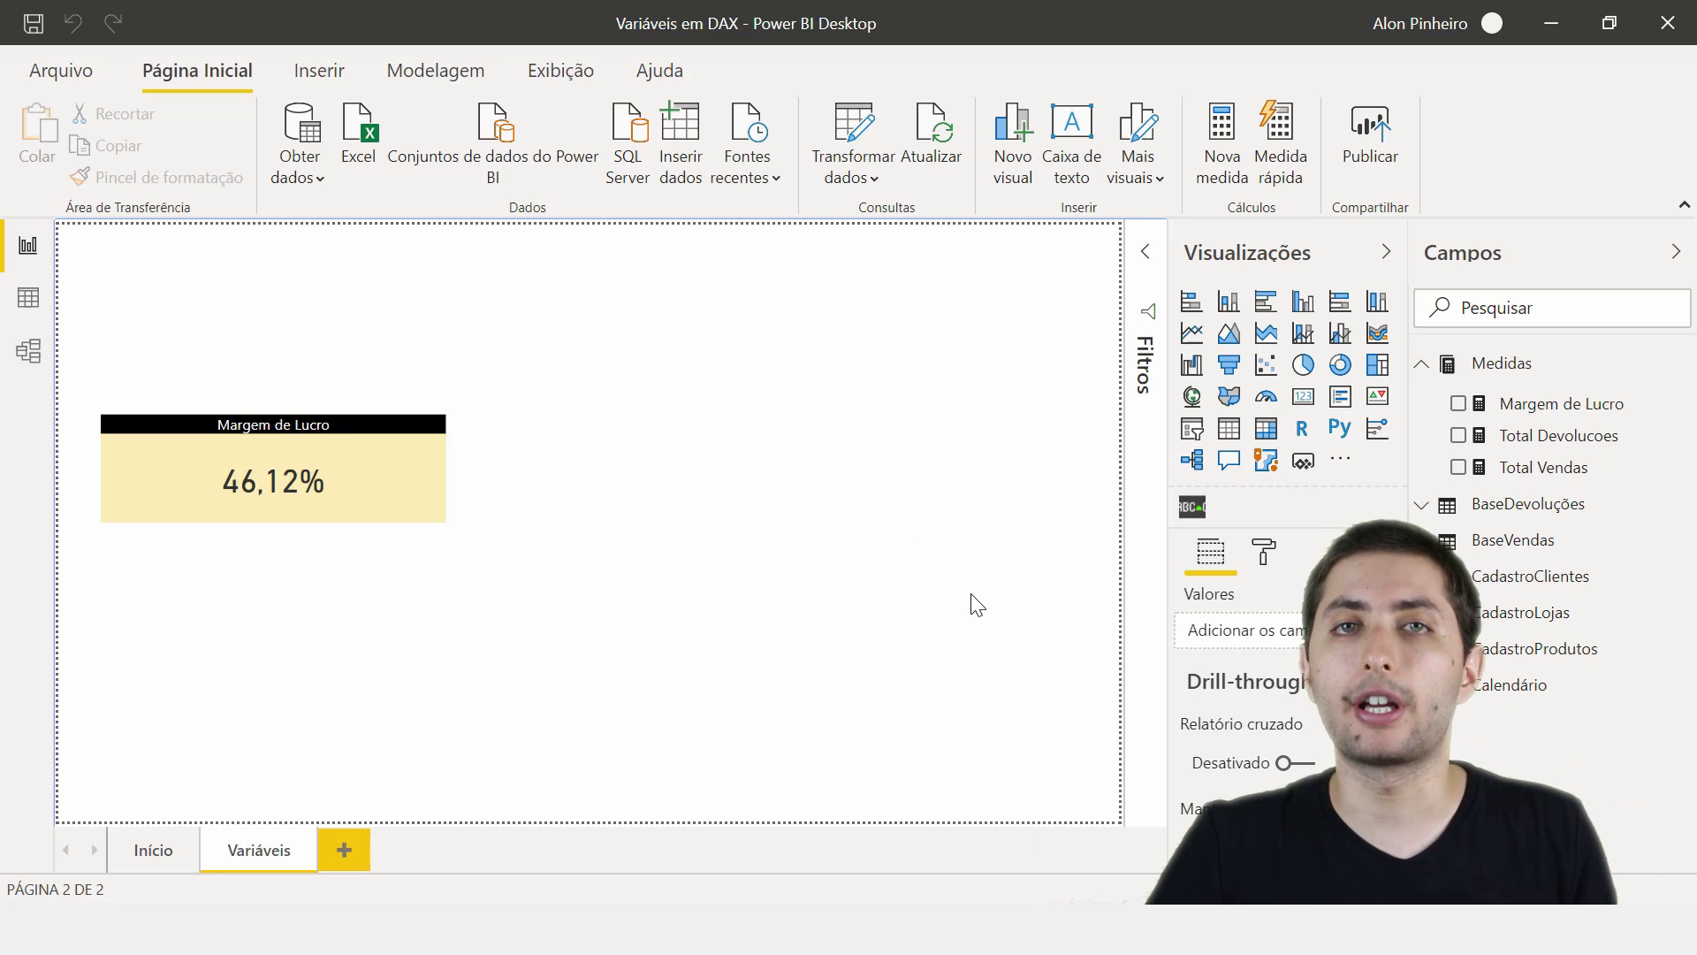
{"action": "left_click", "coordinate": [1547, 466]}
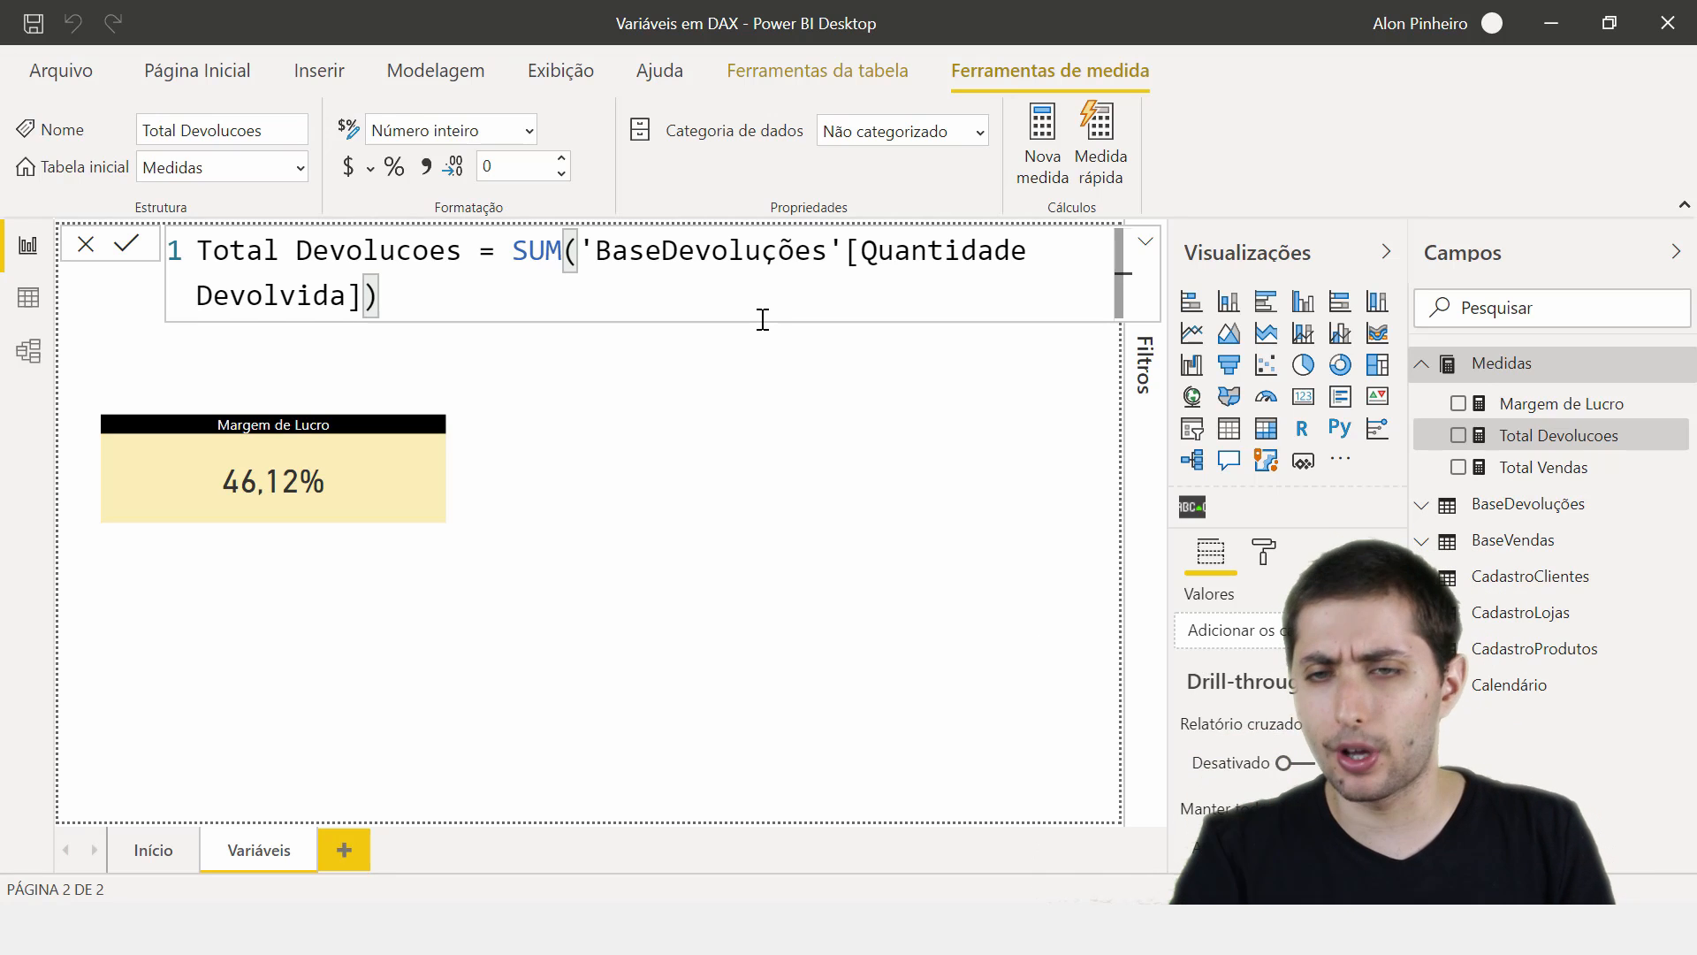
{"action": "right_click", "coordinate": [1554, 380]}
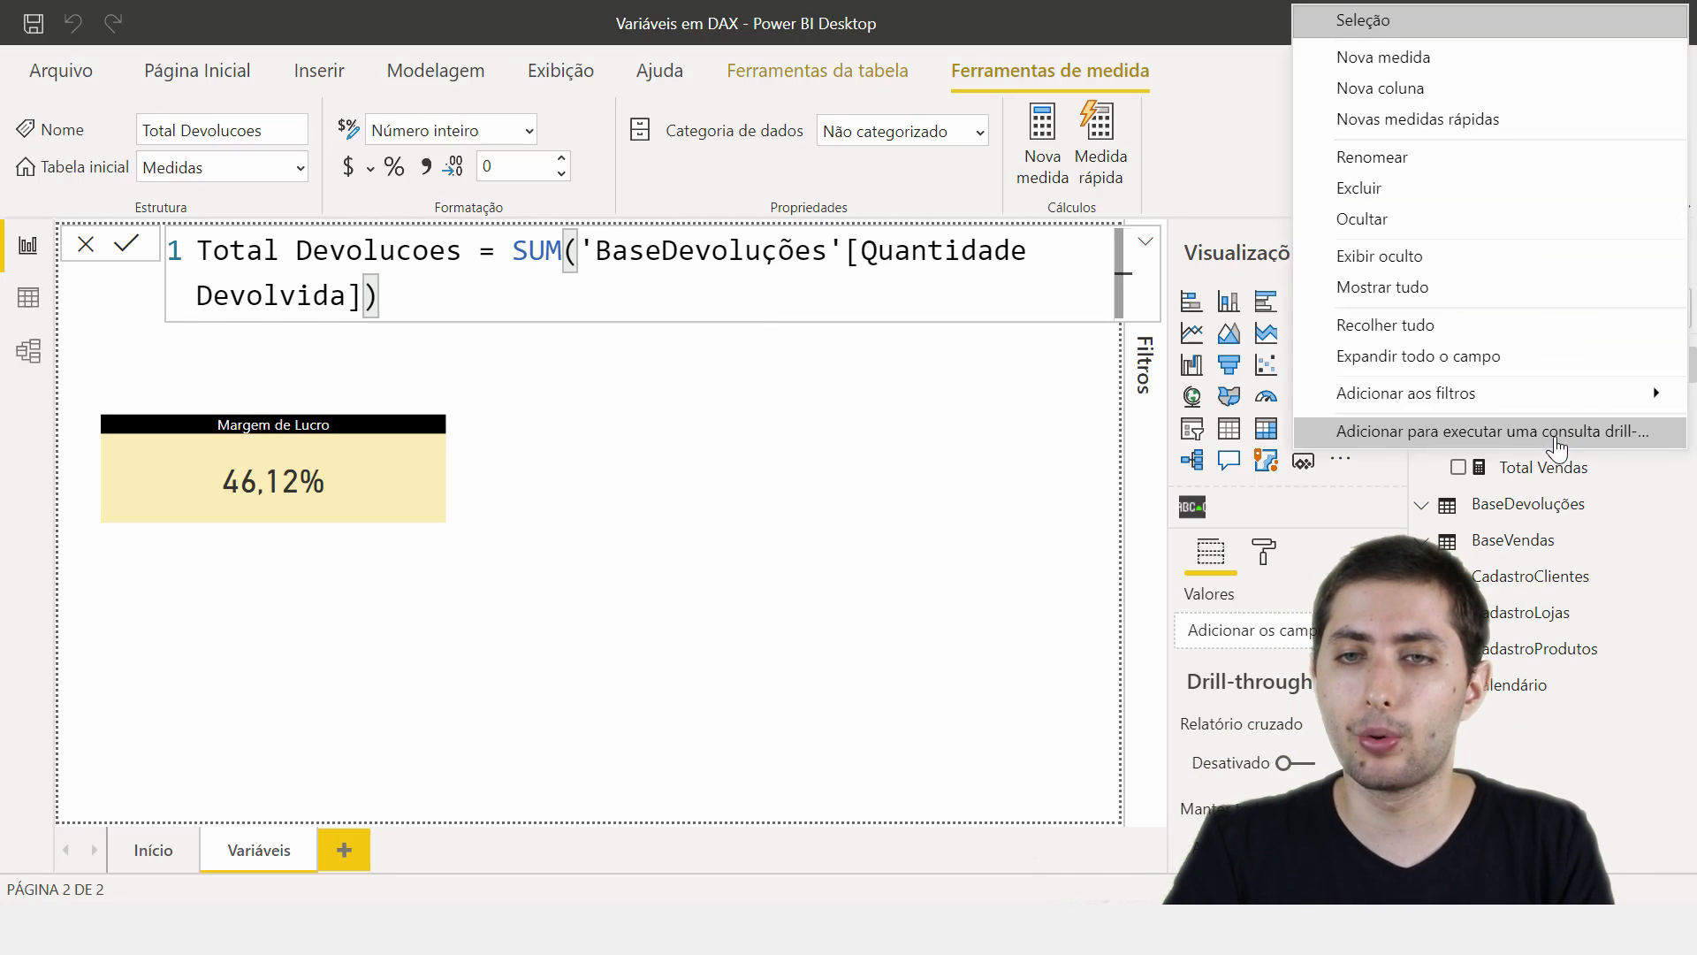
{"action": "left_click", "coordinate": [1441, 54]}
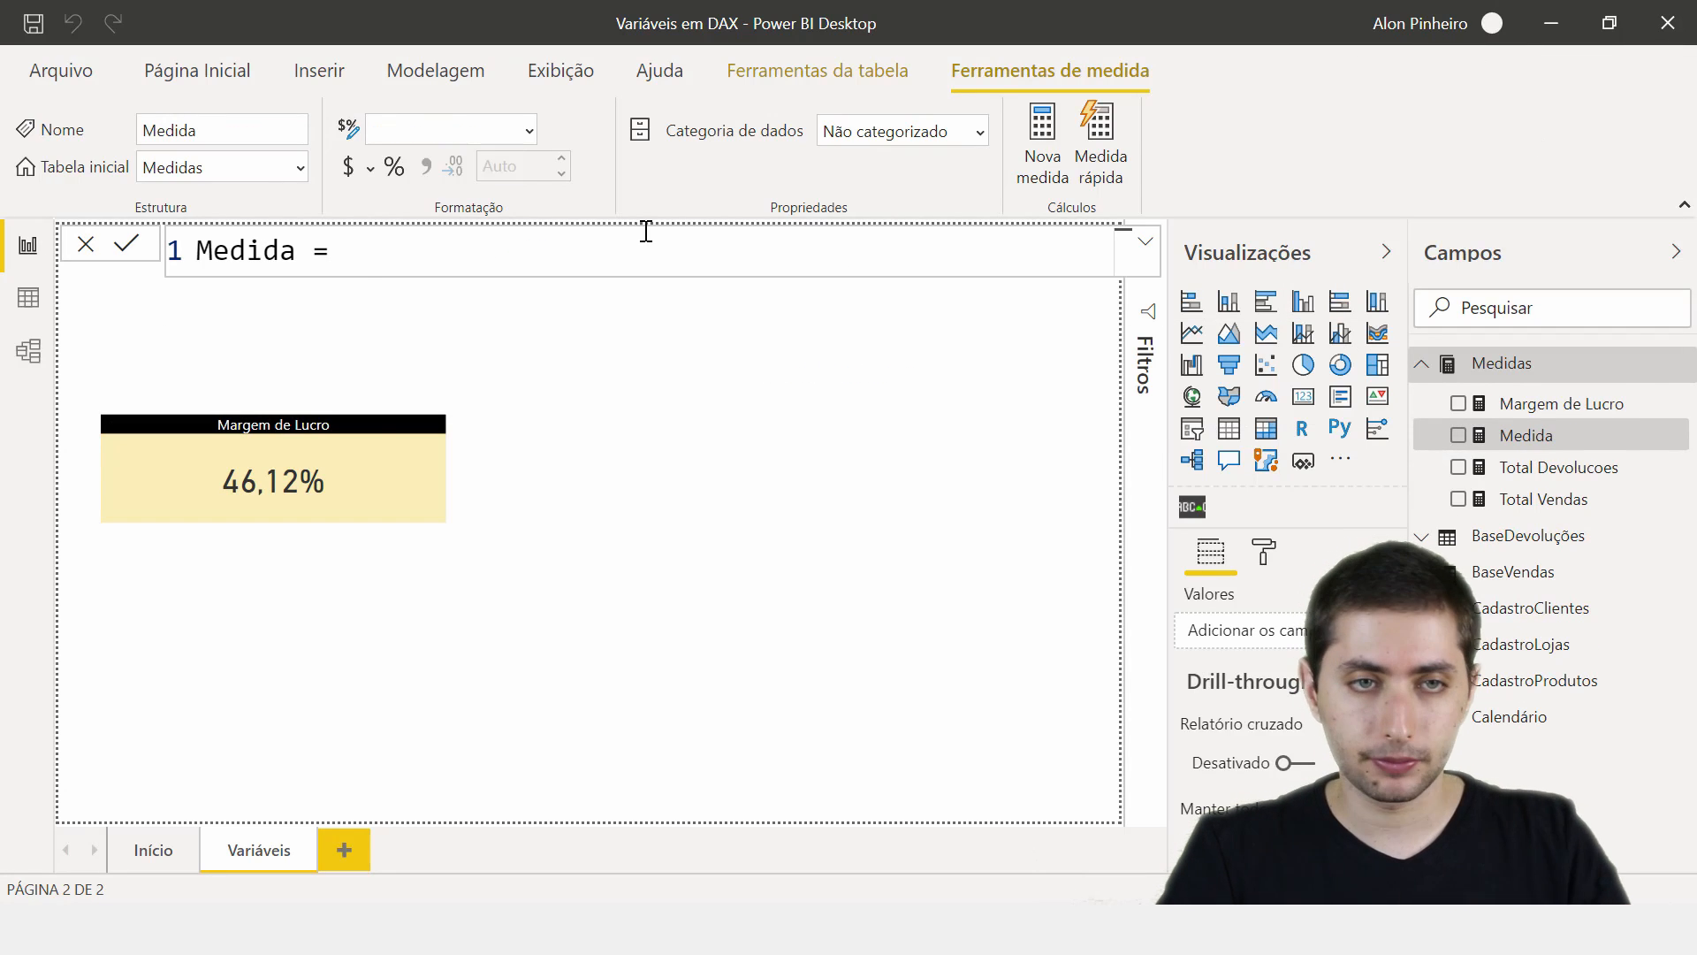
{"action": "left_click_drag", "start_coordinate": [356, 257], "coordinate": [190, 252]}
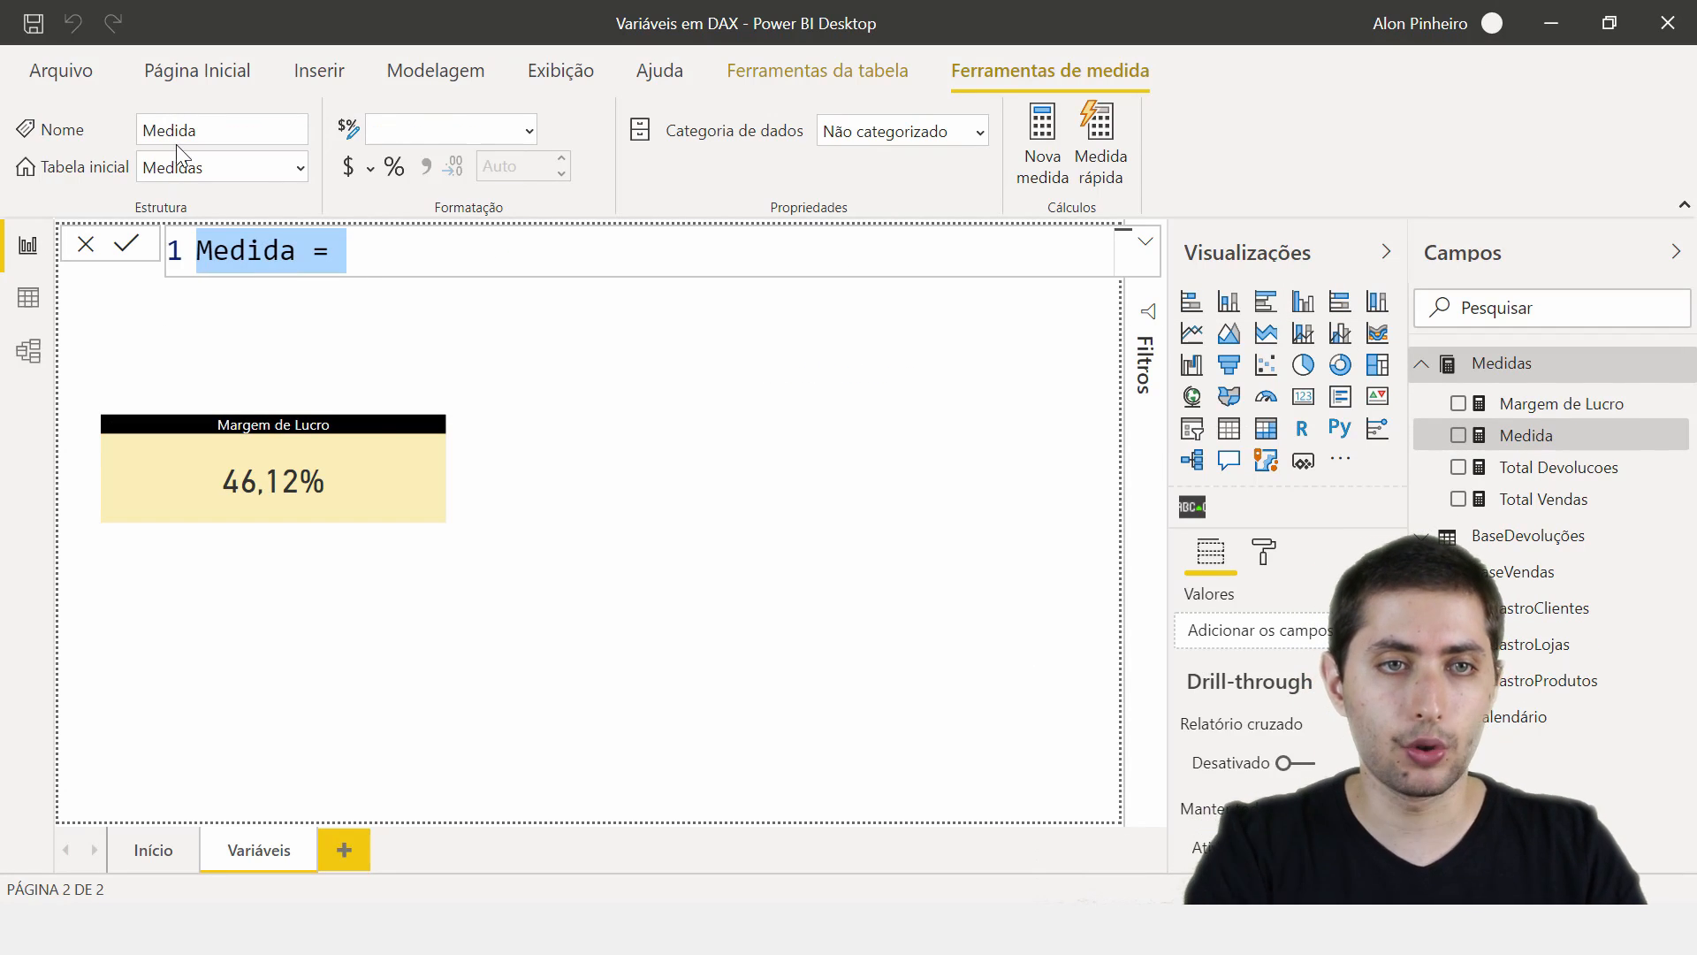
{"action": "type", "text": "% de Devolucoes ="}
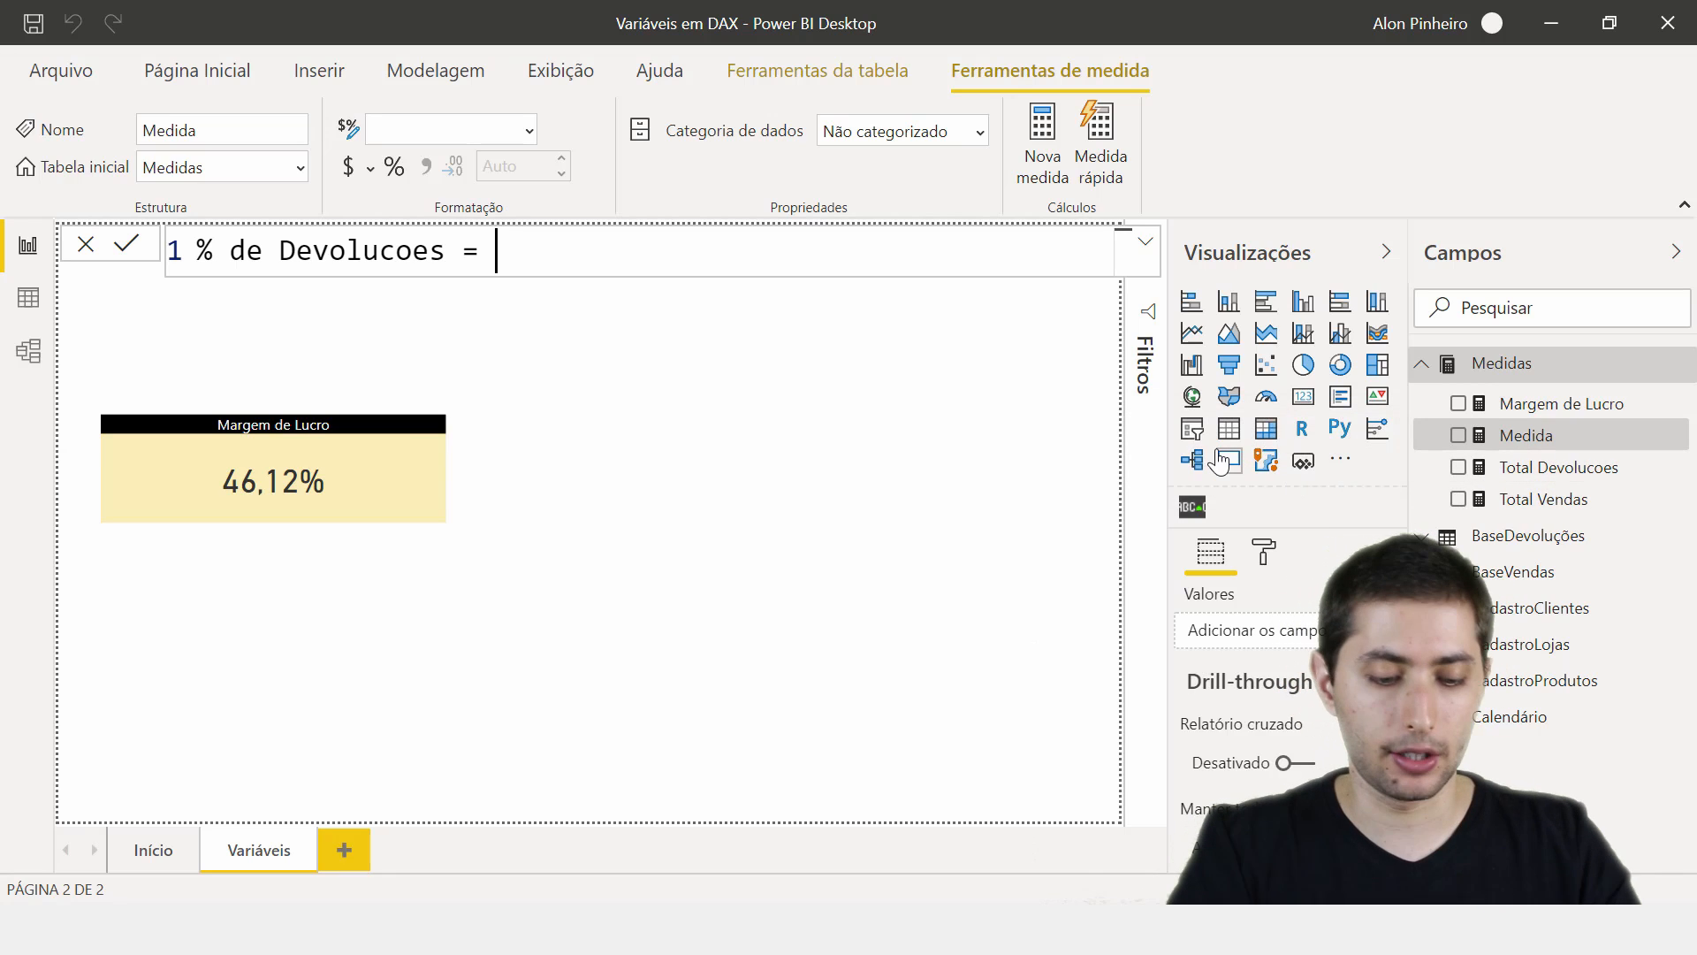
- Define the % de Devolucoes measure as [Total Devolucoes]/[Total Vendas] and commit the formula
{"action": "type", "text": "total de"}
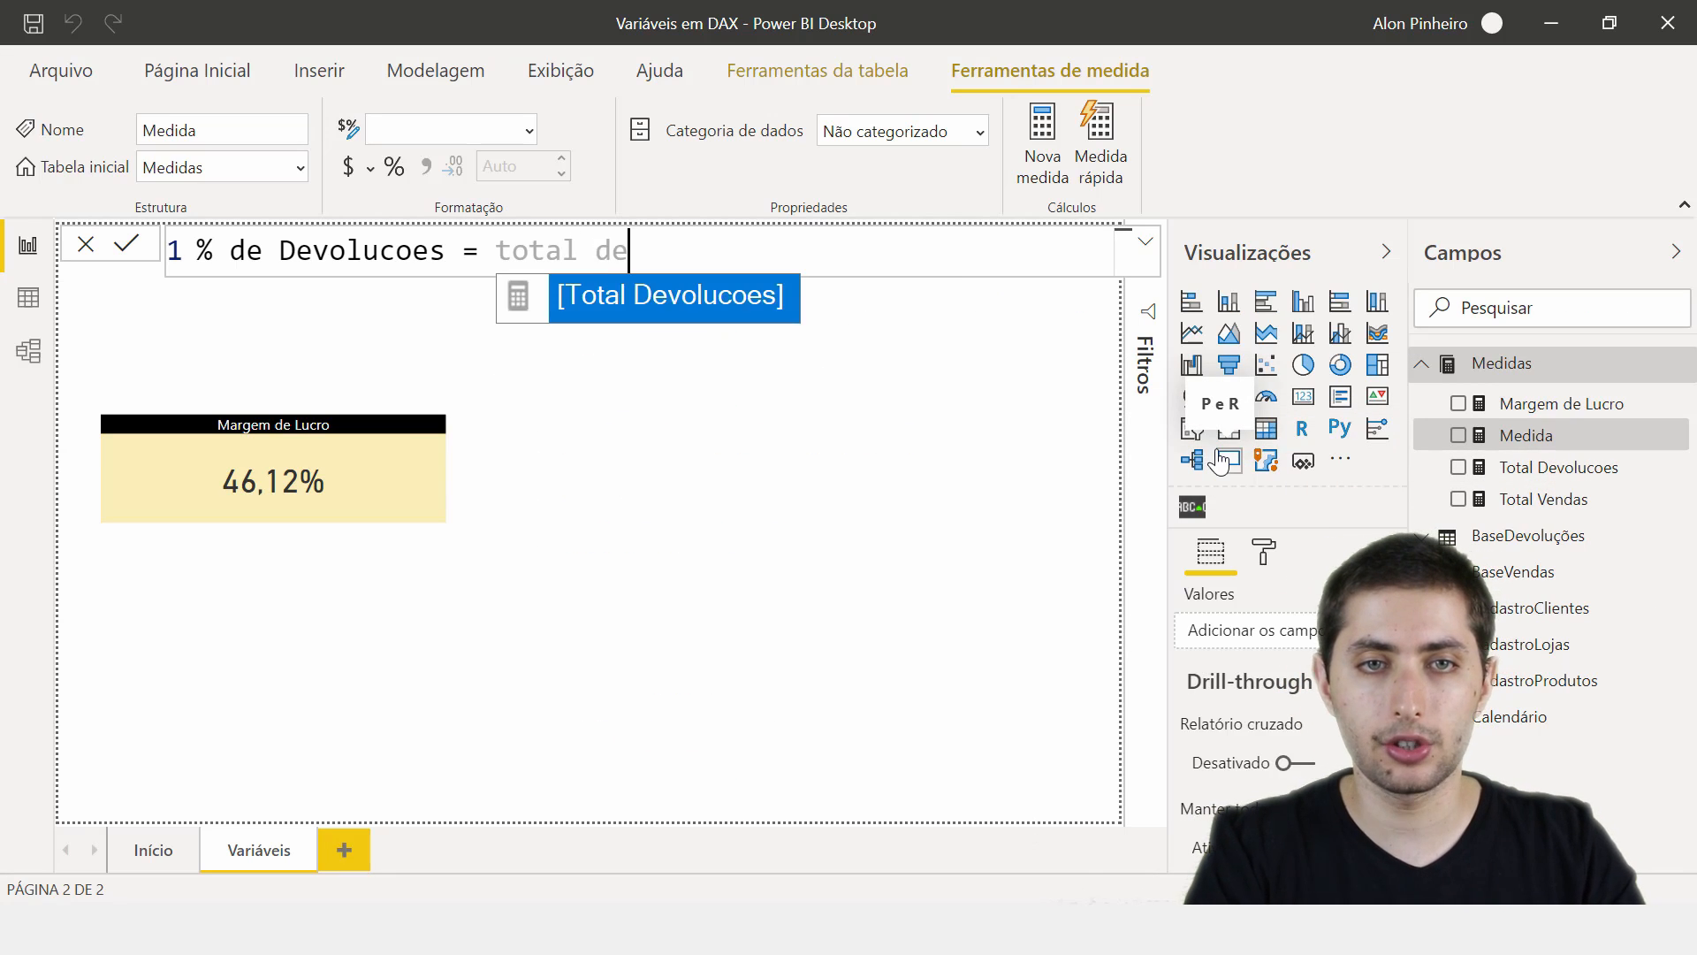
{"action": "key", "text": "Tab"}
{"action": "type", "text": "/total v"}
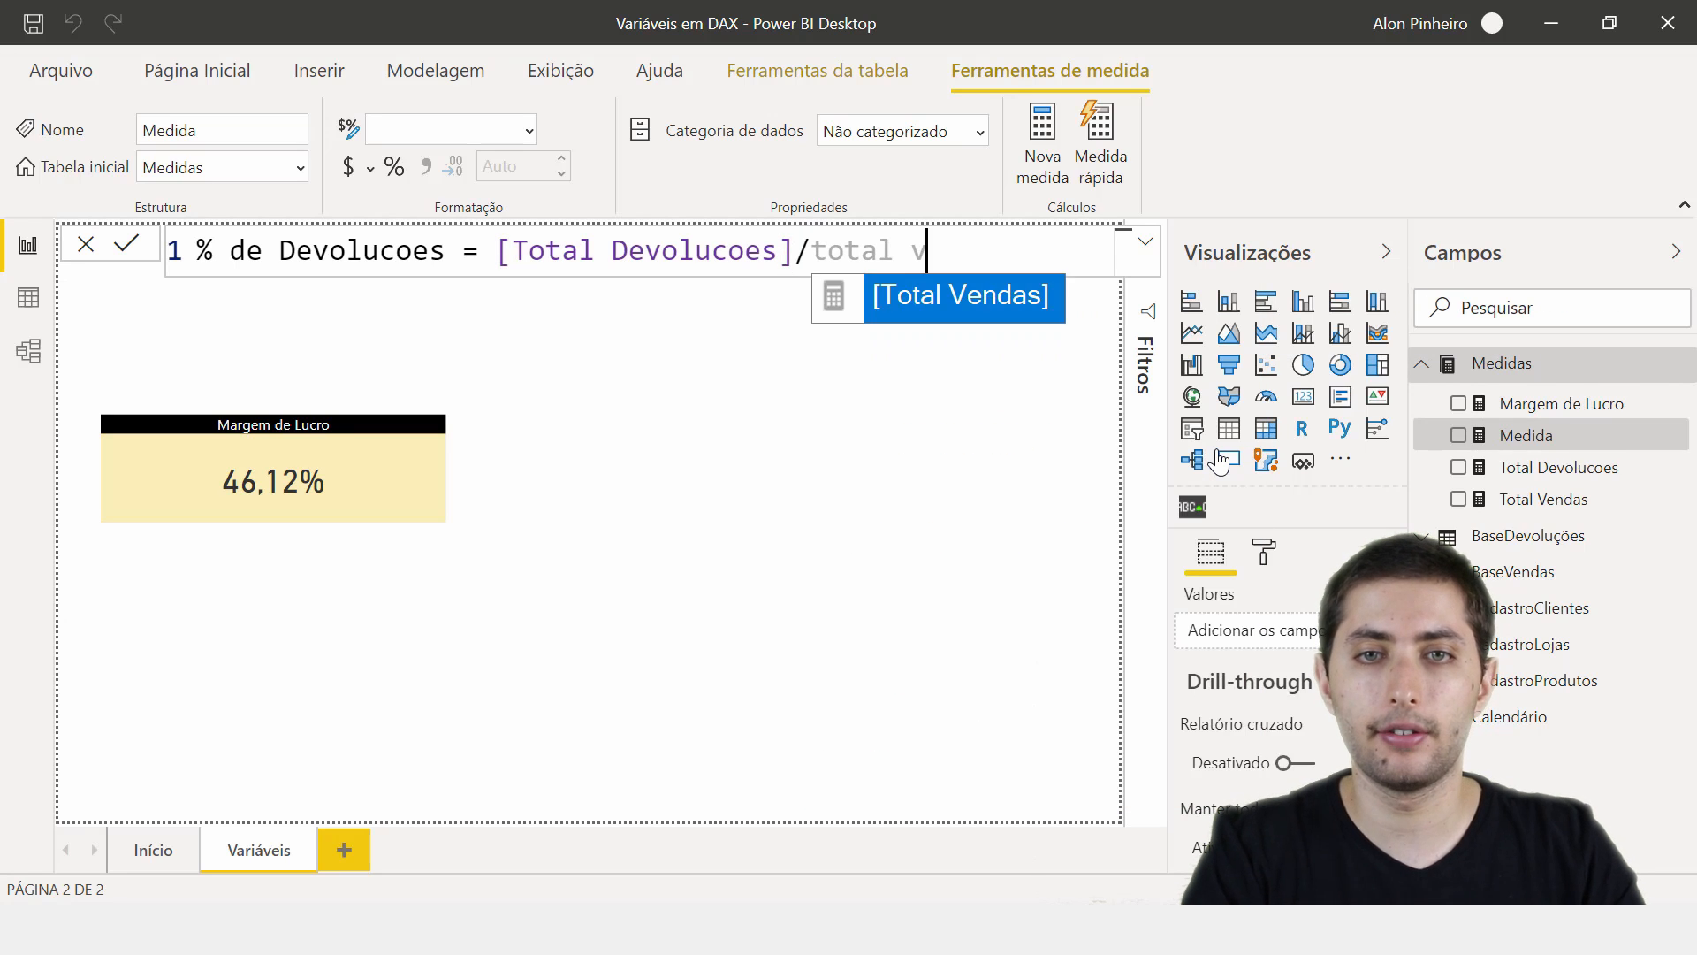
{"action": "key", "text": "Tab"}
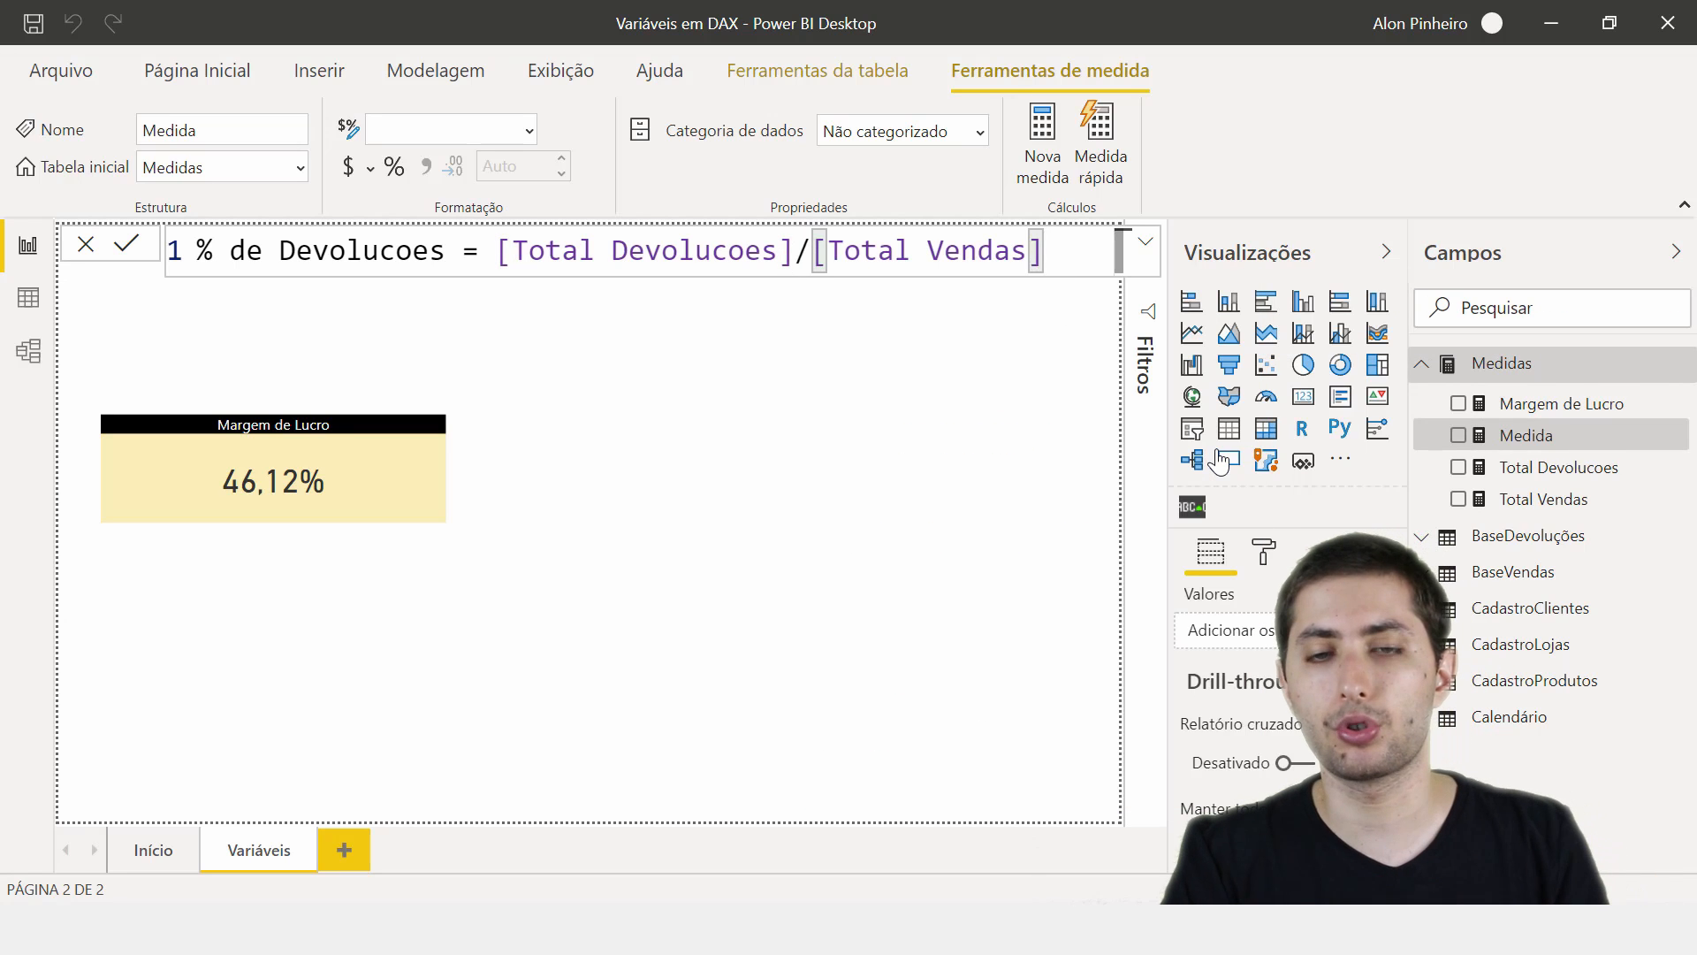
{"action": "key", "text": "Return"}
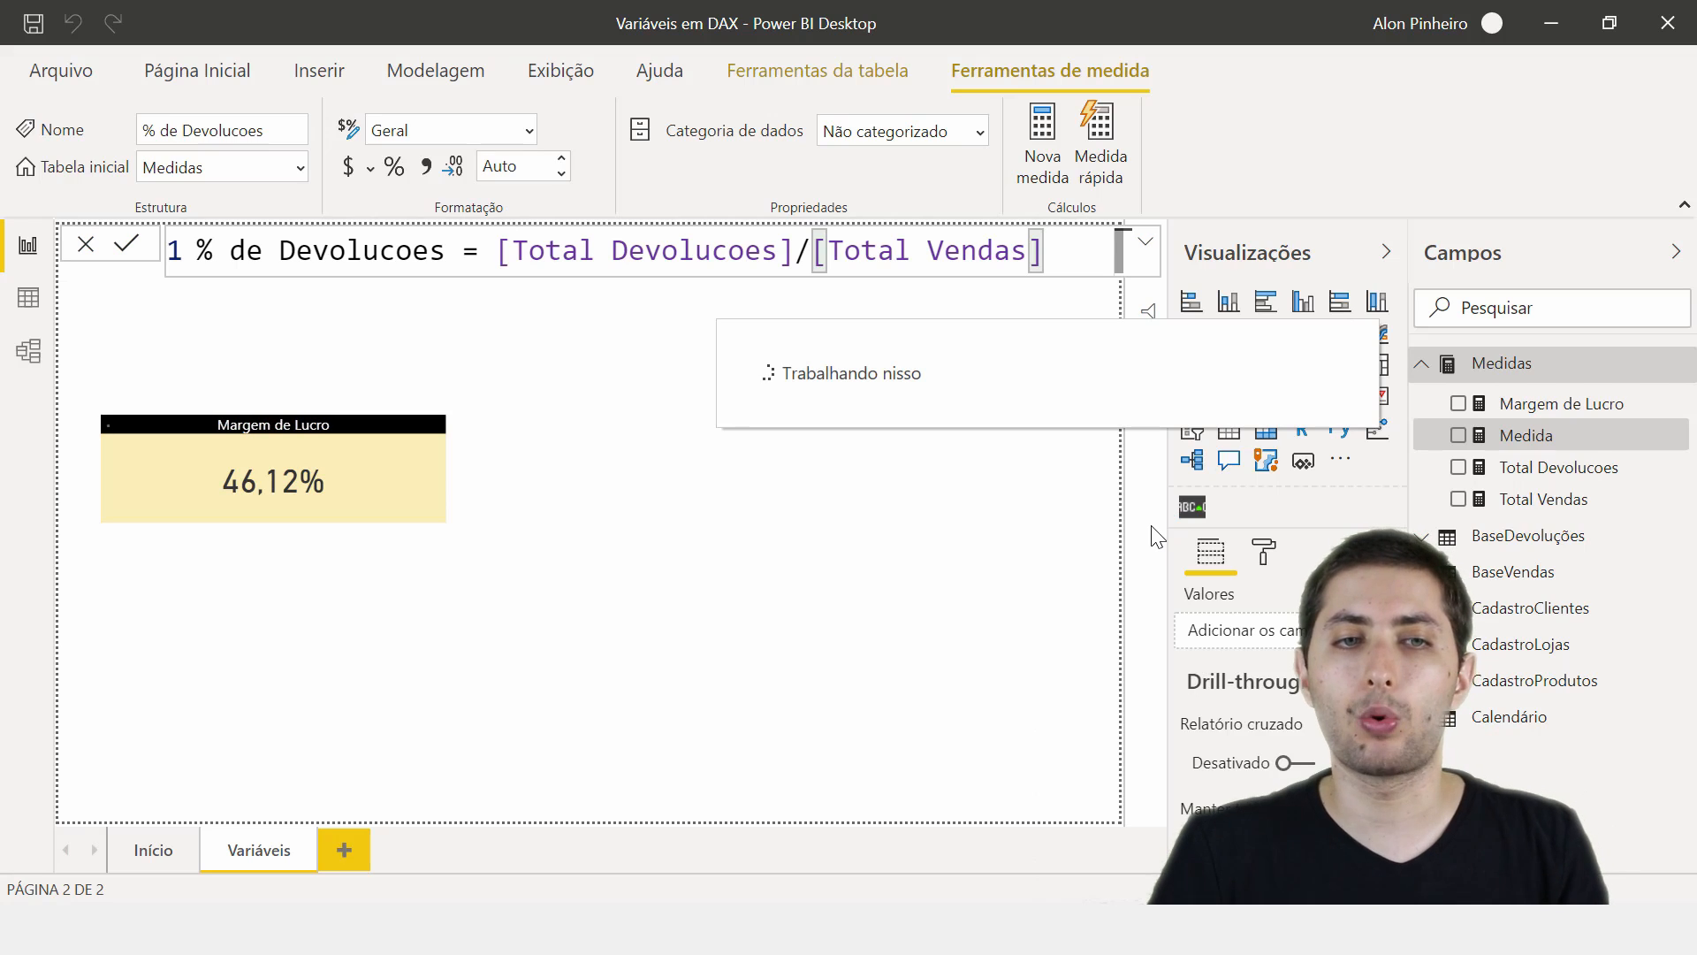
- Duplicate the Margem de Lucro card, place the copy beside the original and replace its field with % de Devolucoes
{"action": "left_click", "coordinate": [316, 472]}
{"action": "key", "text": "ctrl+z"}
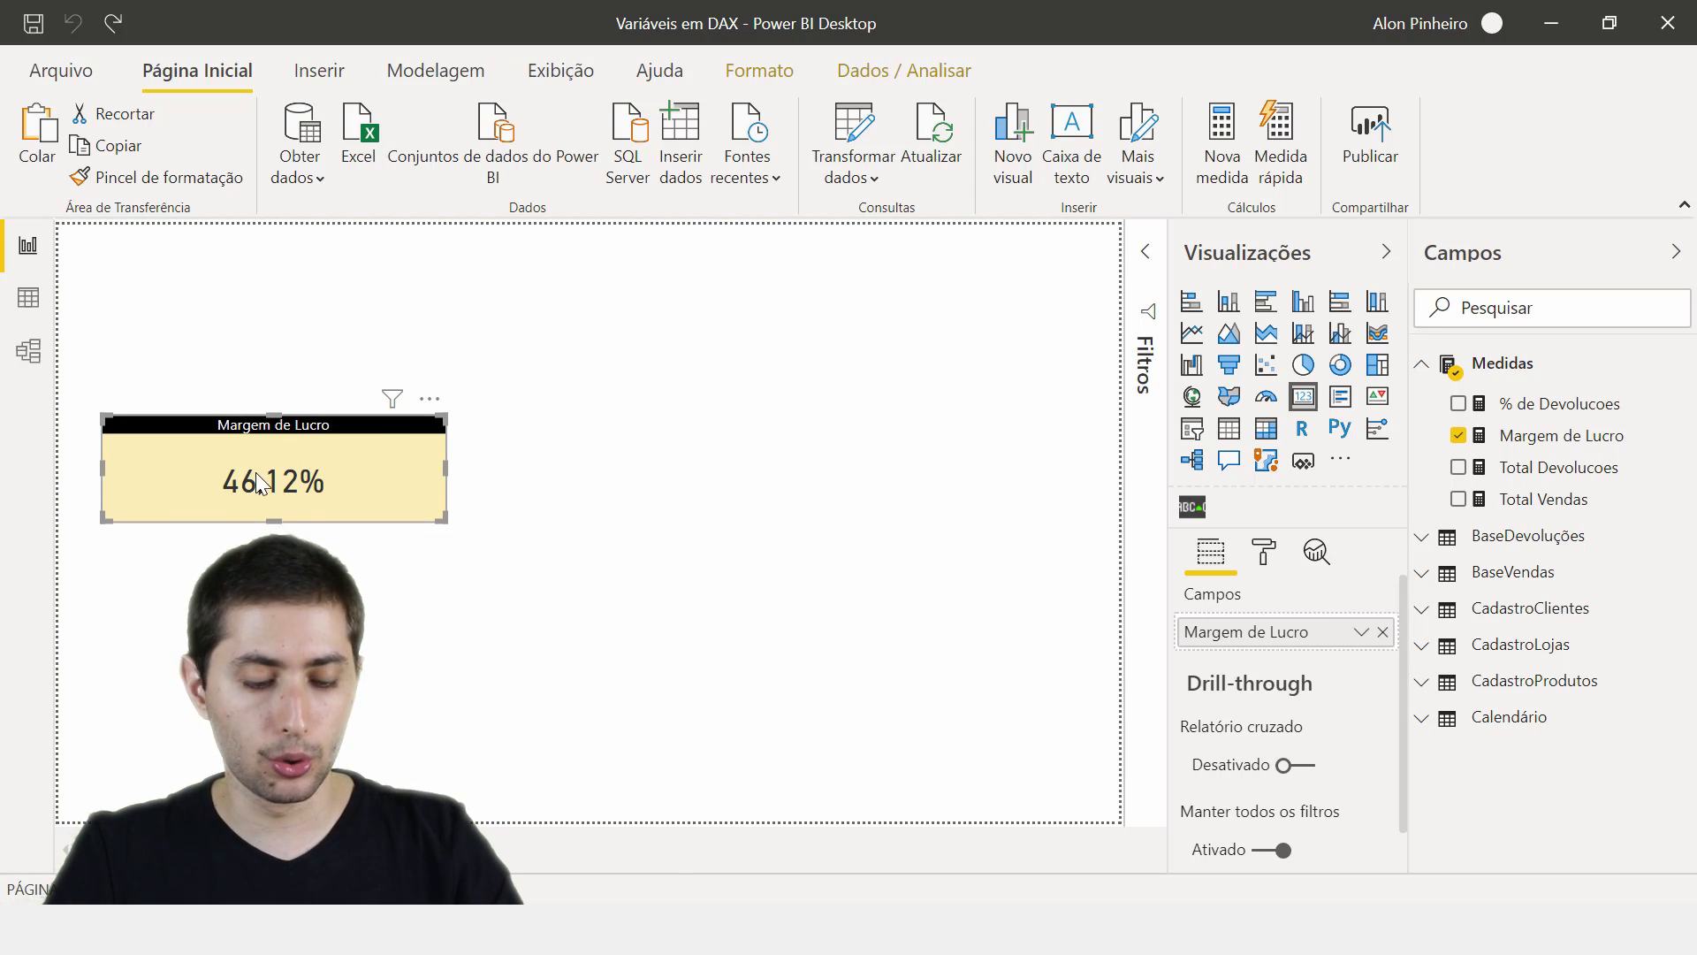
{"action": "key", "text": "ctrl+c"}
{"action": "key", "text": "ctrl+v"}
{"action": "left_click_drag", "start_coordinate": [258, 469], "coordinate": [647, 461]}
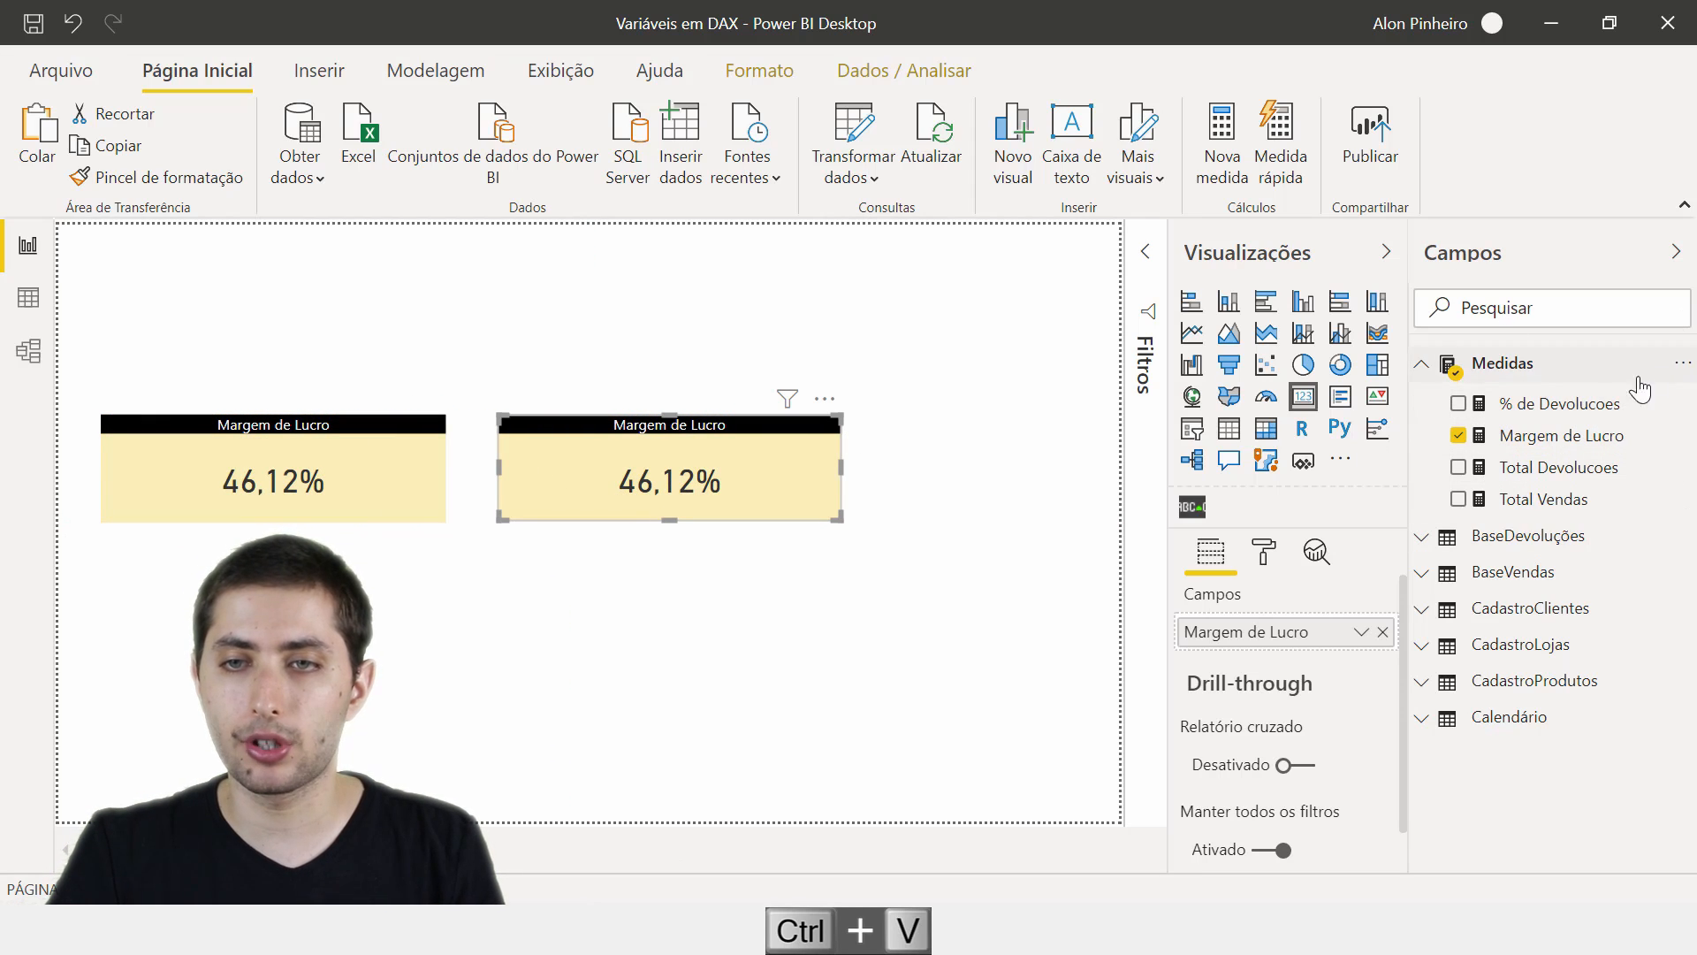
{"action": "left_click_drag", "start_coordinate": [1560, 403], "coordinate": [1351, 654]}
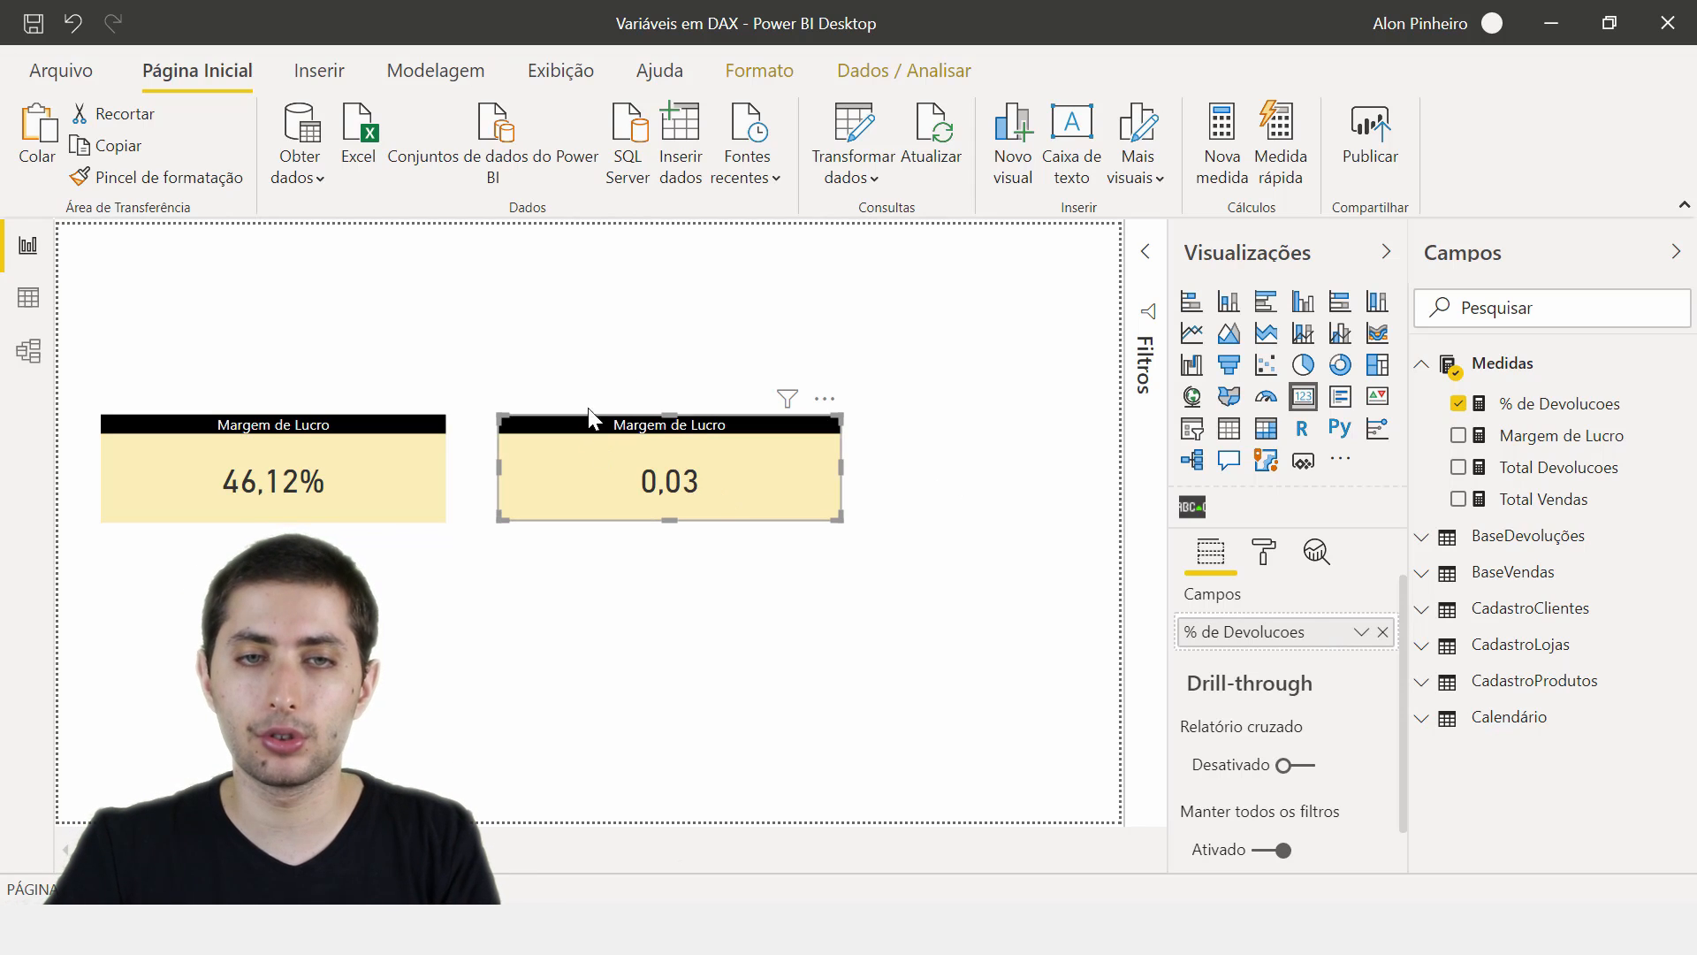
- Change the copied card's title text to "% de Devoluções" and deselect the card
{"action": "left_click", "coordinate": [1264, 552]}
{"action": "left_click", "coordinate": [1266, 599]}
{"action": "type", "text": "título"}
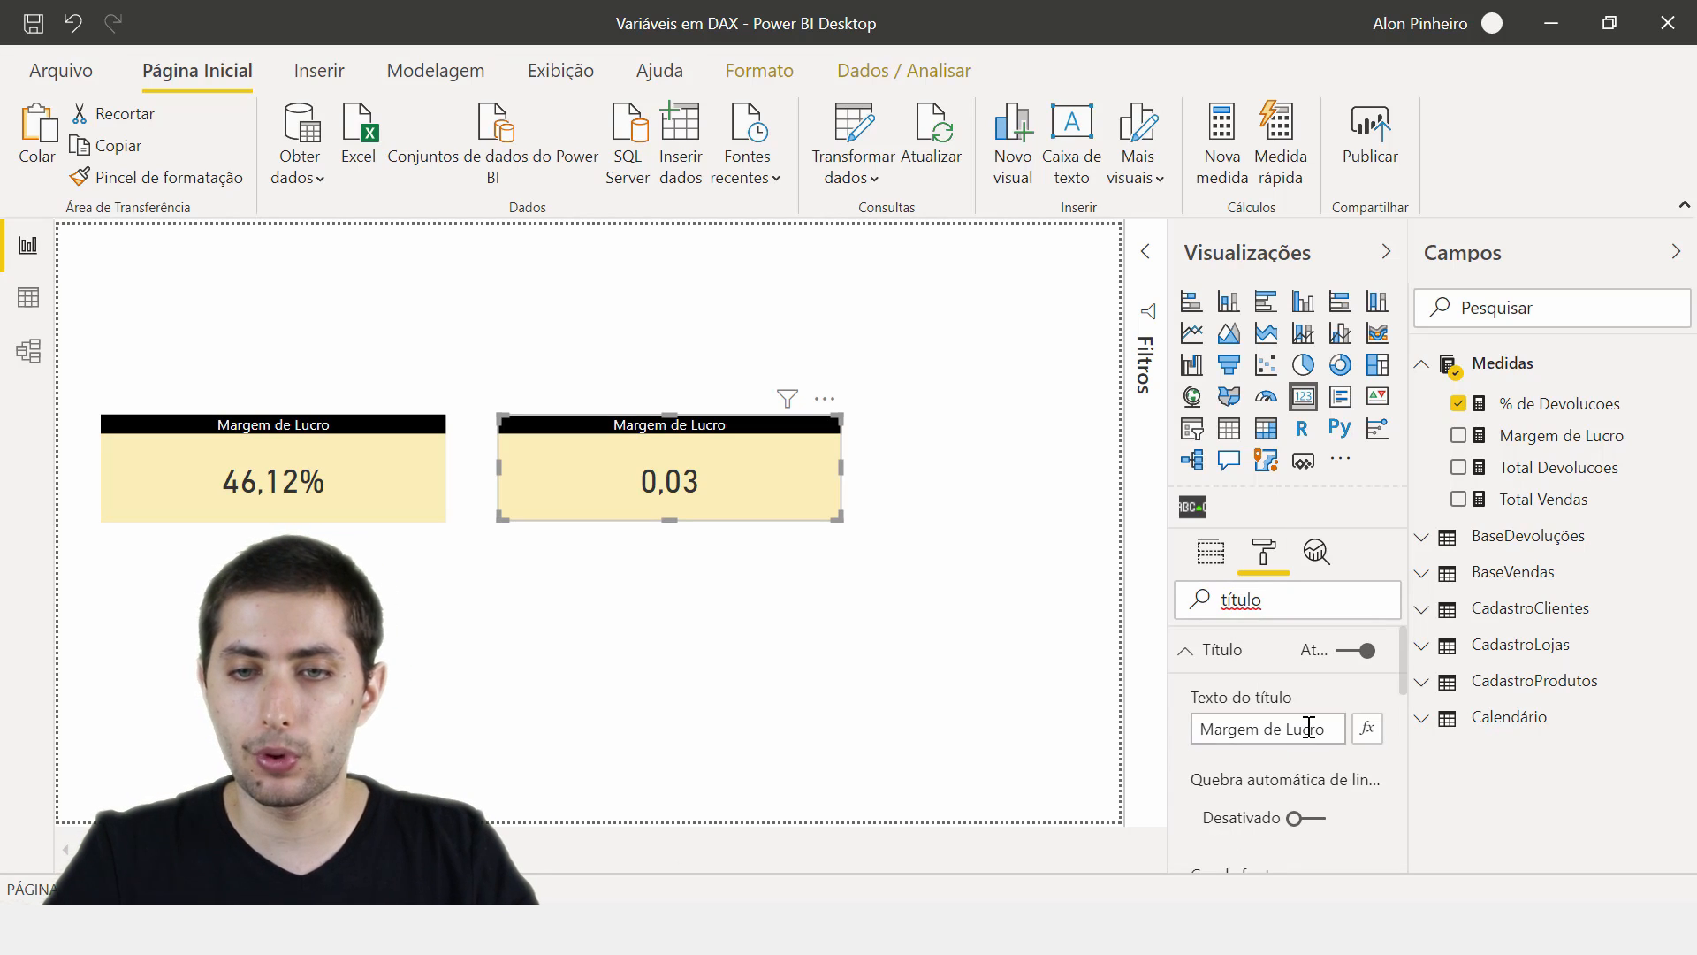
{"action": "left_click", "coordinate": [1341, 726]}
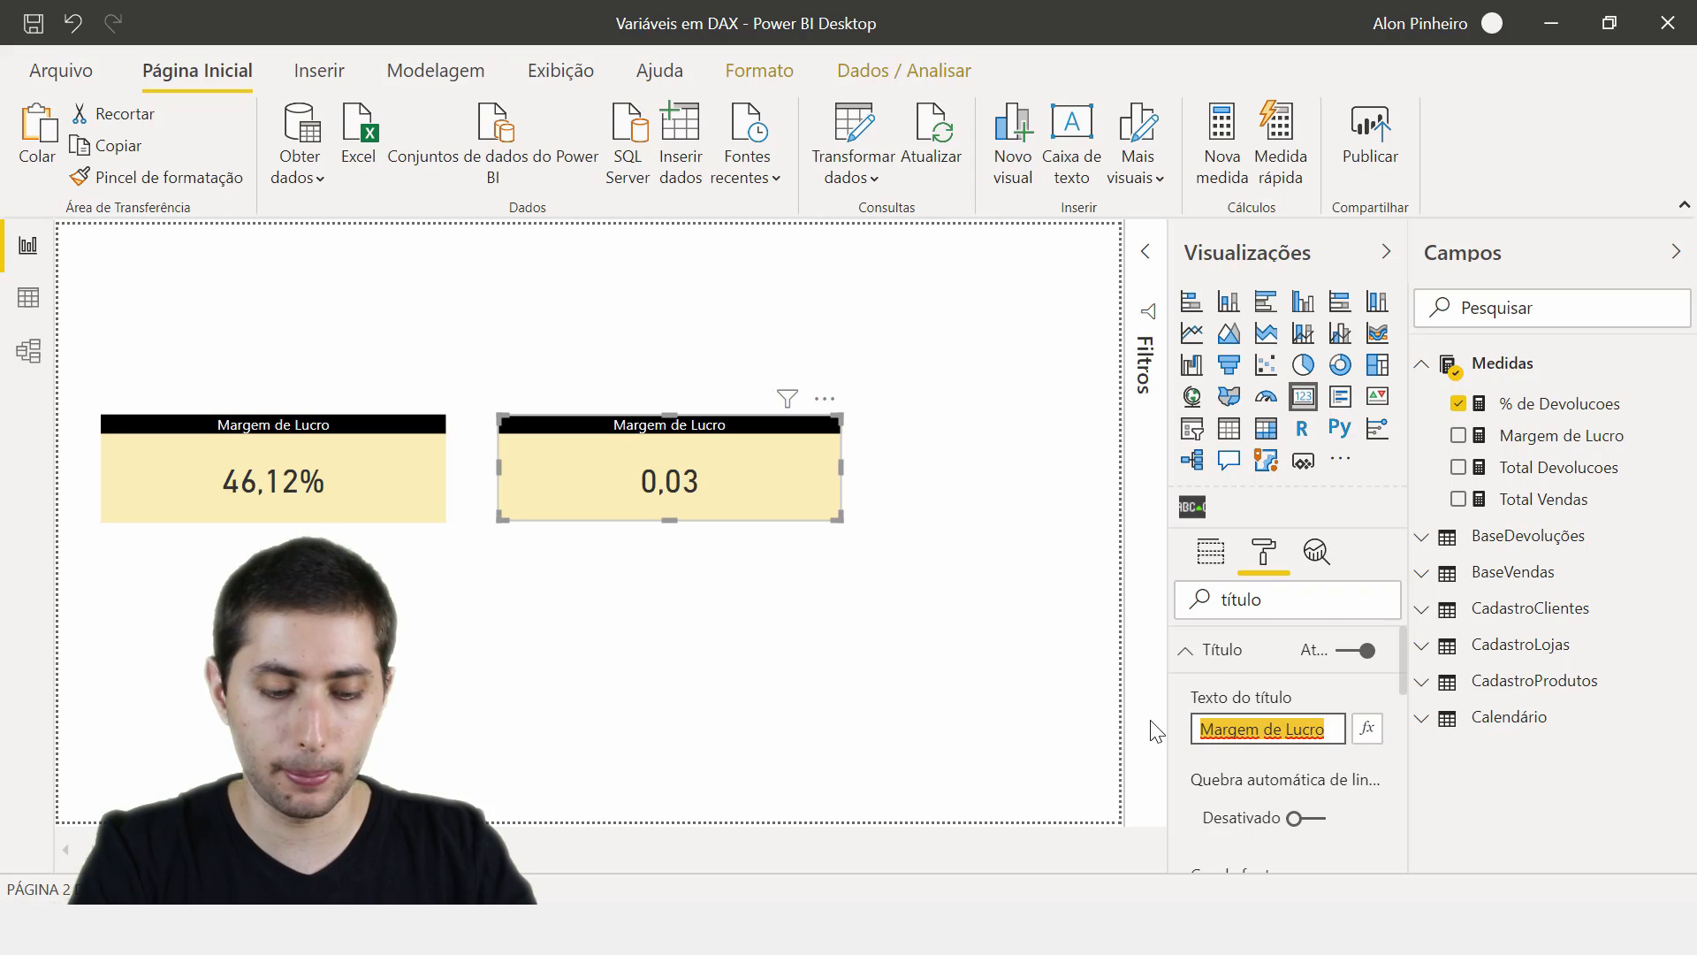
{"action": "type", "text": "% de Devolu"}
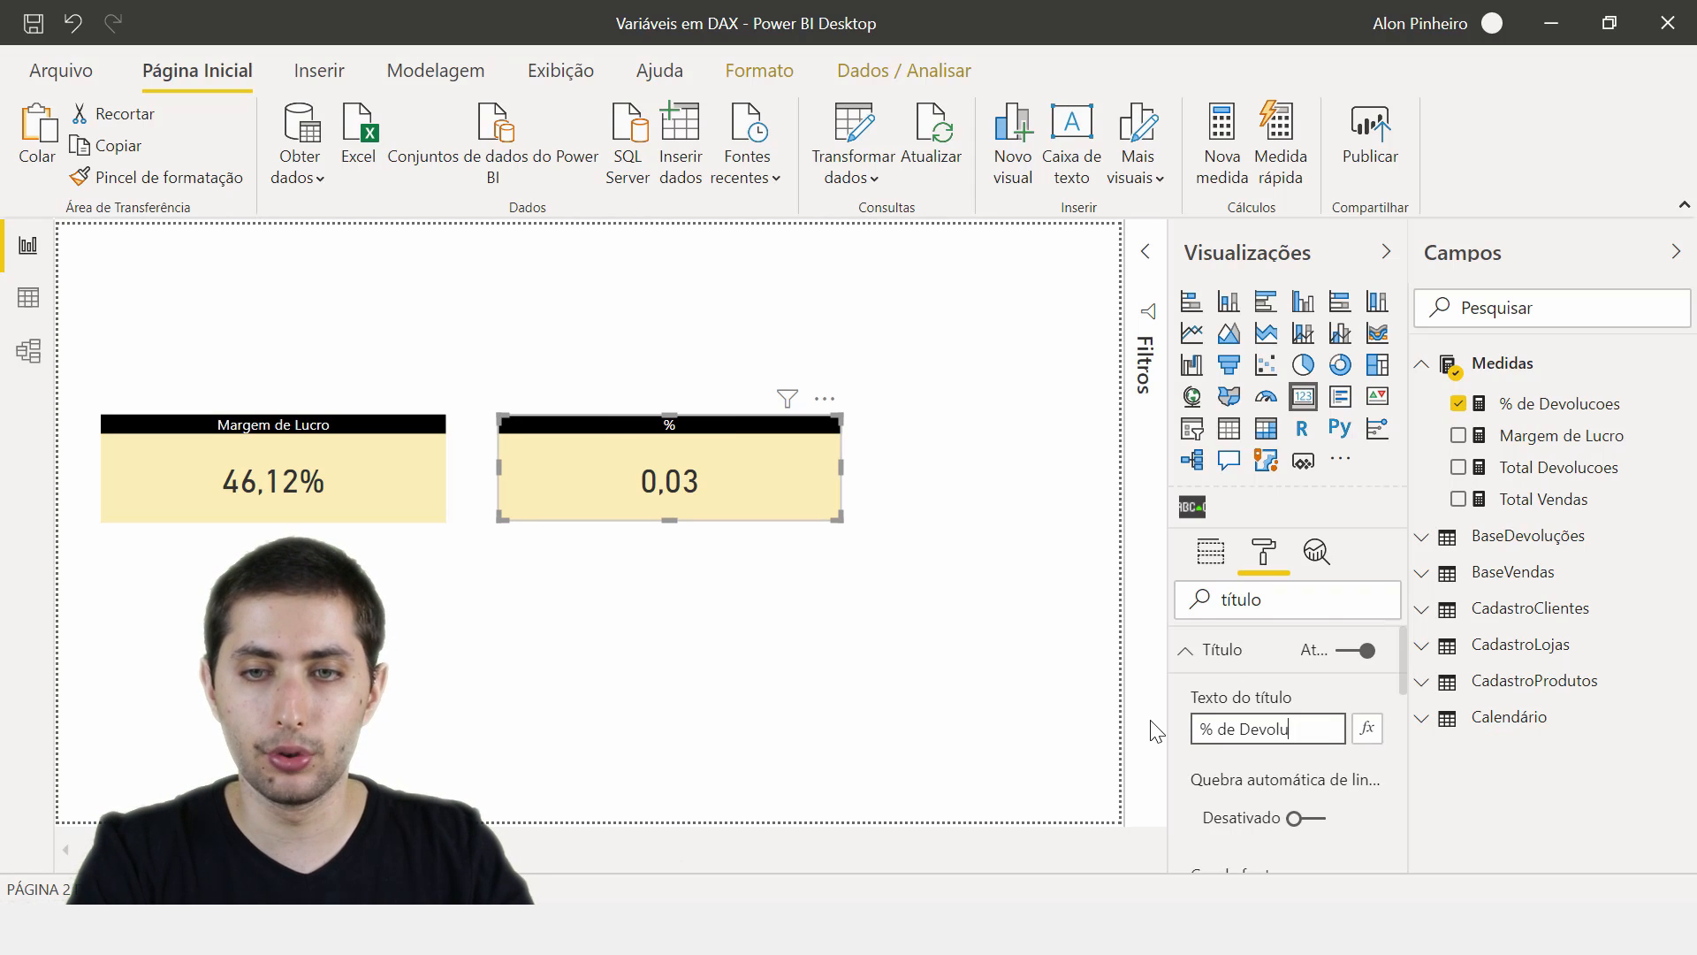
{"action": "type", "text": "ções"}
{"action": "left_click", "coordinate": [919, 475]}
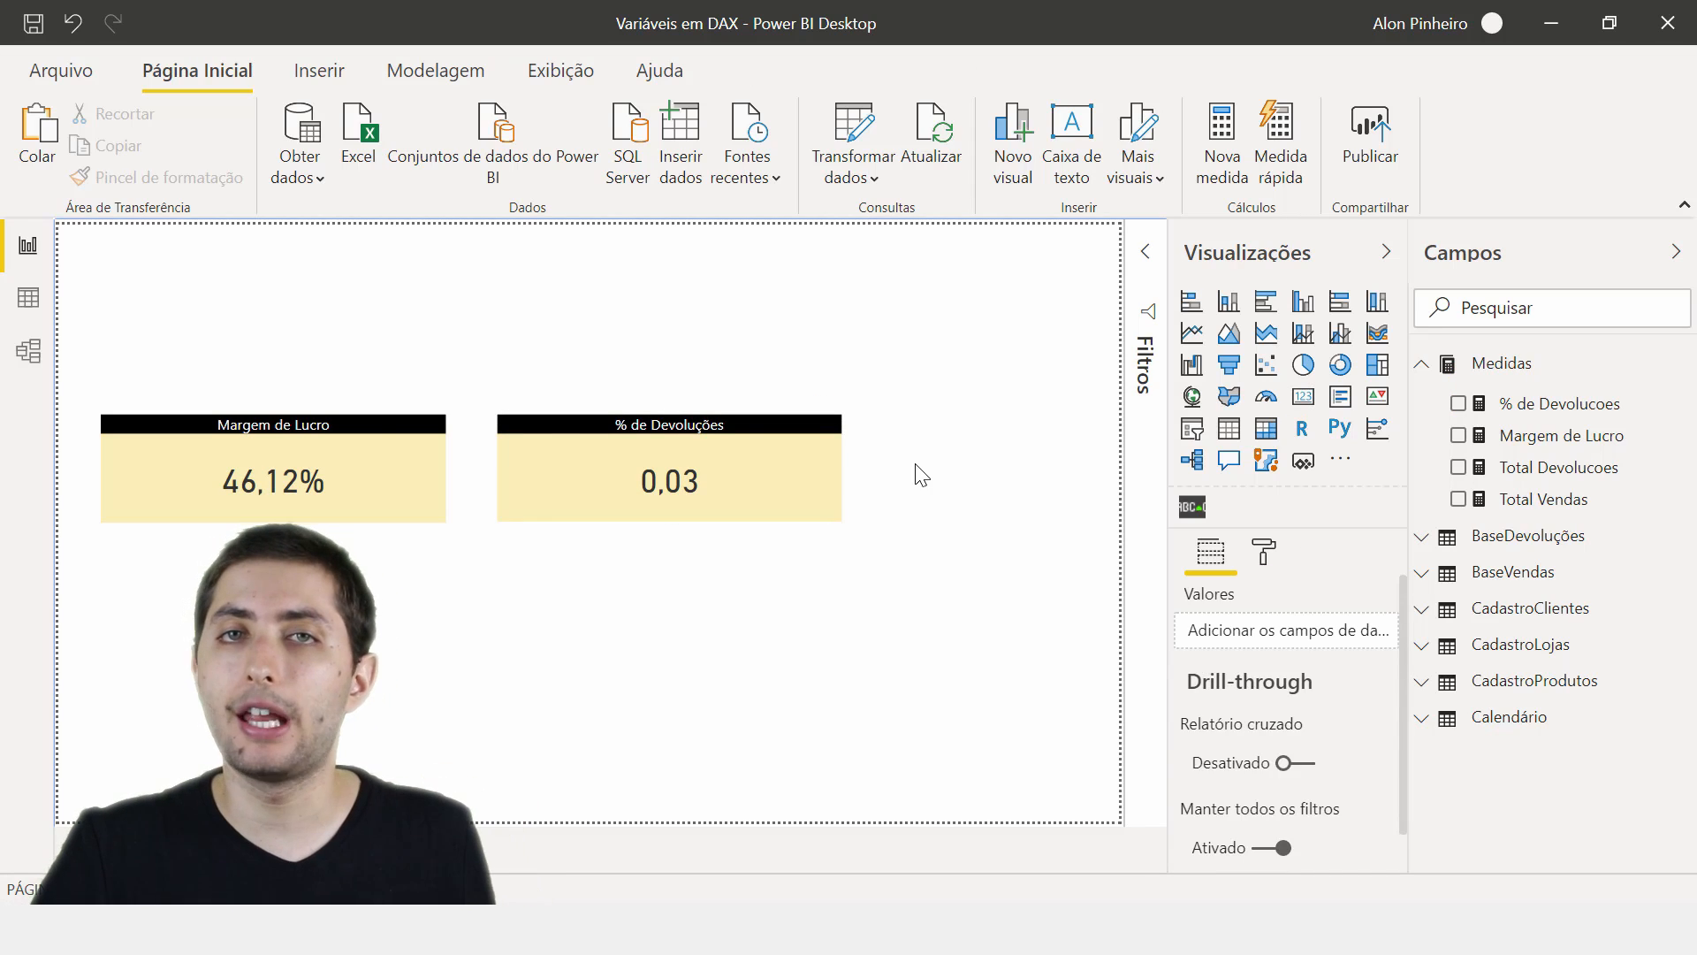
- Review the % de Devolucoes formula, focusing on its references to the Total Devolucoes and Total Vendas measures
{"action": "left_click", "coordinate": [1589, 411]}
{"action": "left_click_drag", "start_coordinate": [504, 254], "coordinate": [1061, 268]}
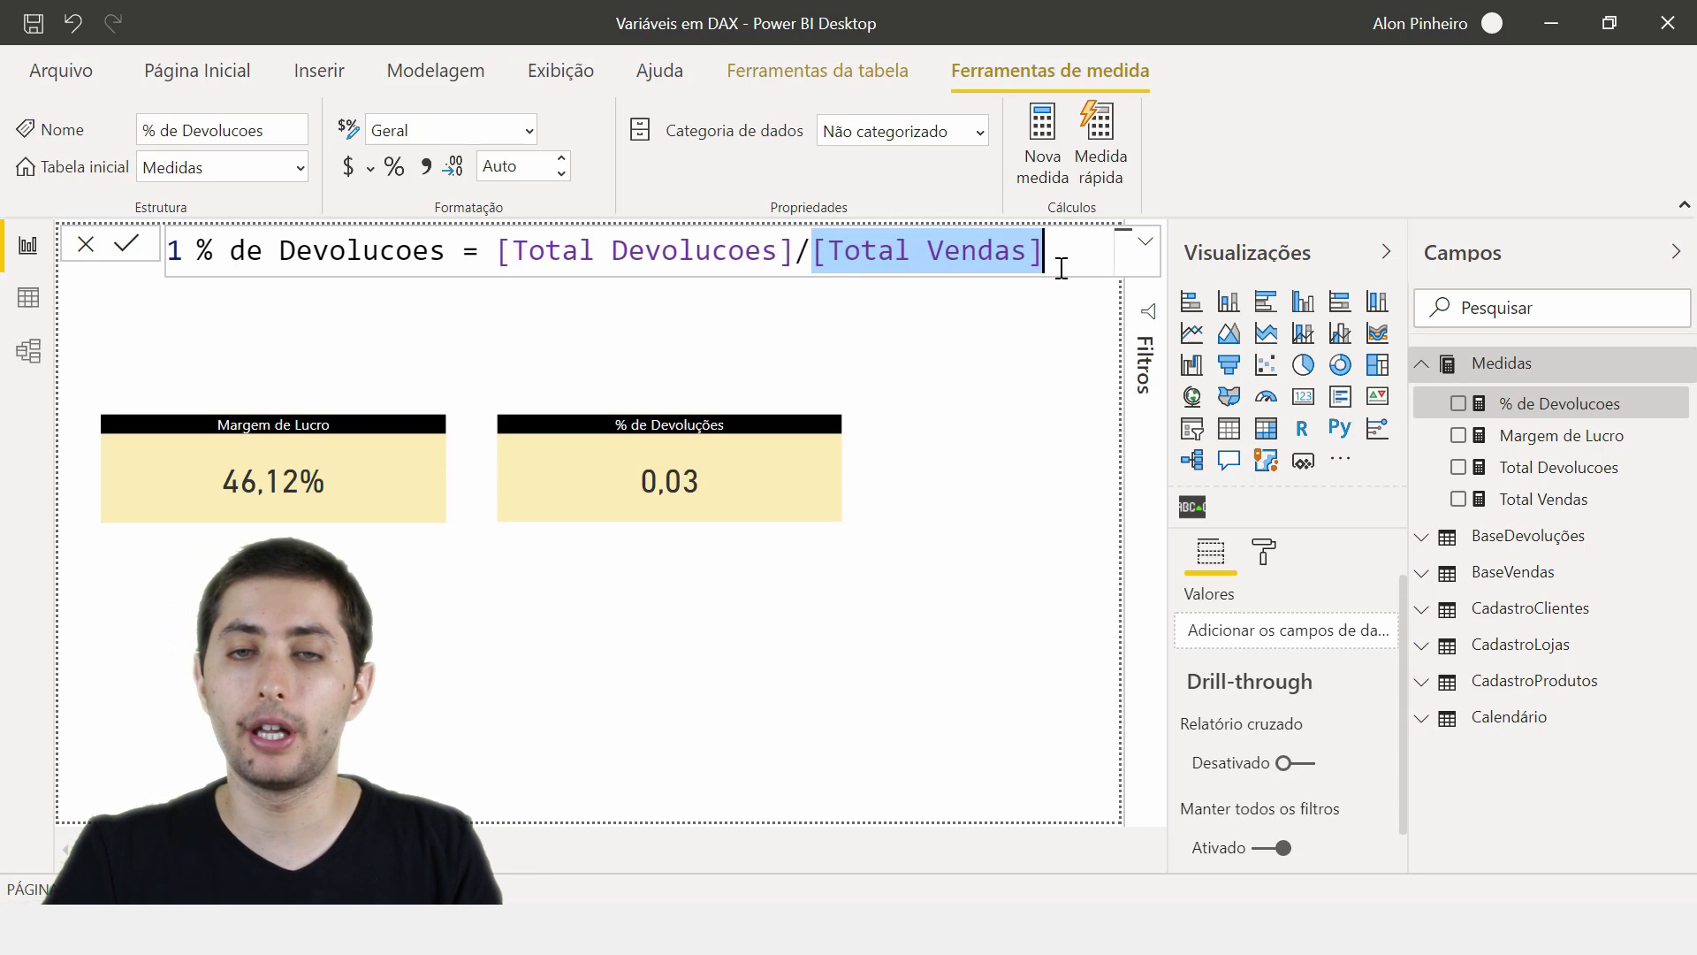
{"action": "left_click", "coordinate": [1582, 406]}
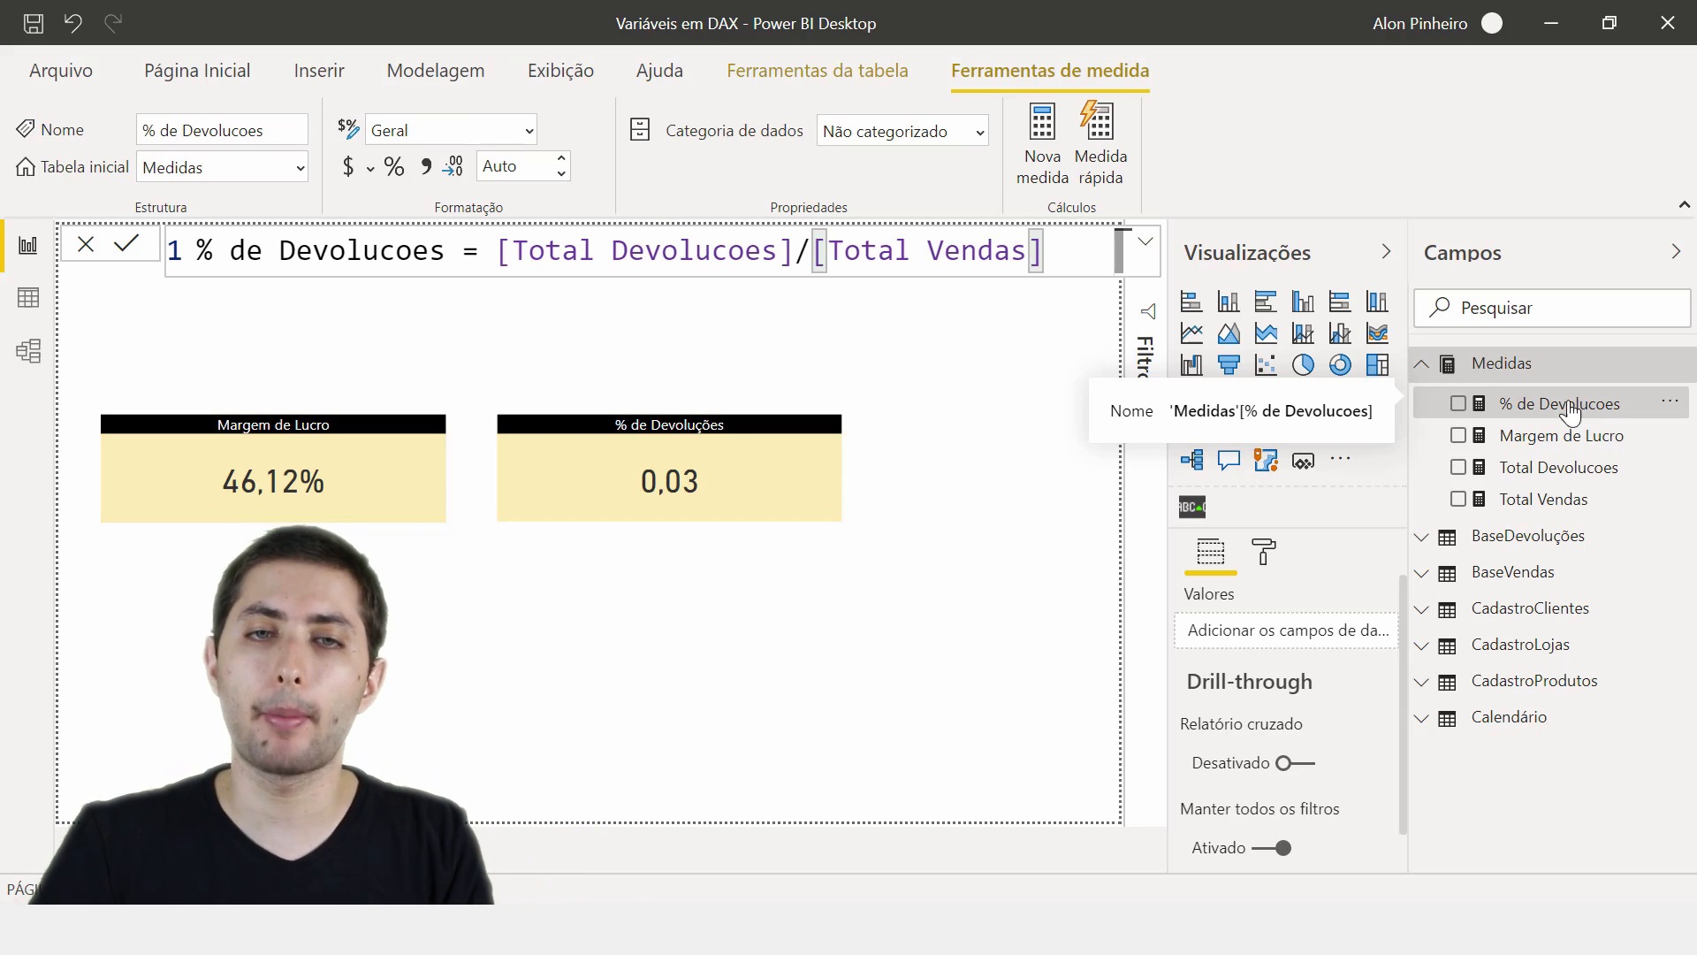
{"action": "left_click_drag", "start_coordinate": [486, 244], "coordinate": [798, 241]}
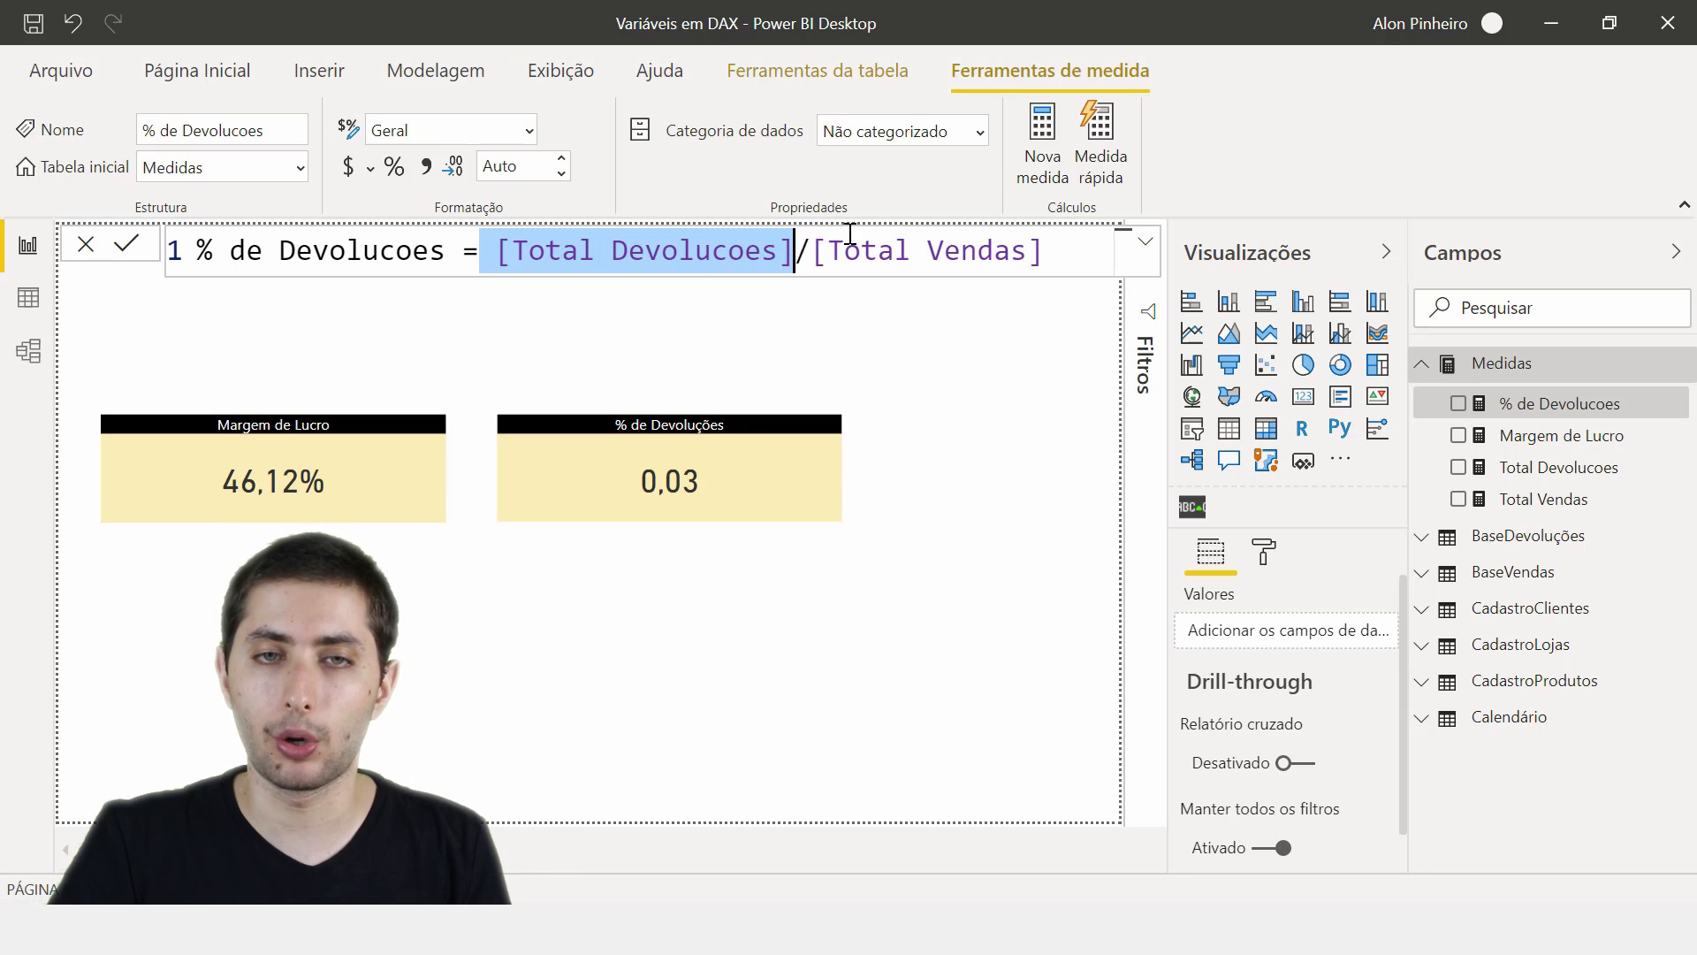
{"action": "left_click_drag", "start_coordinate": [813, 250], "coordinate": [1027, 250]}
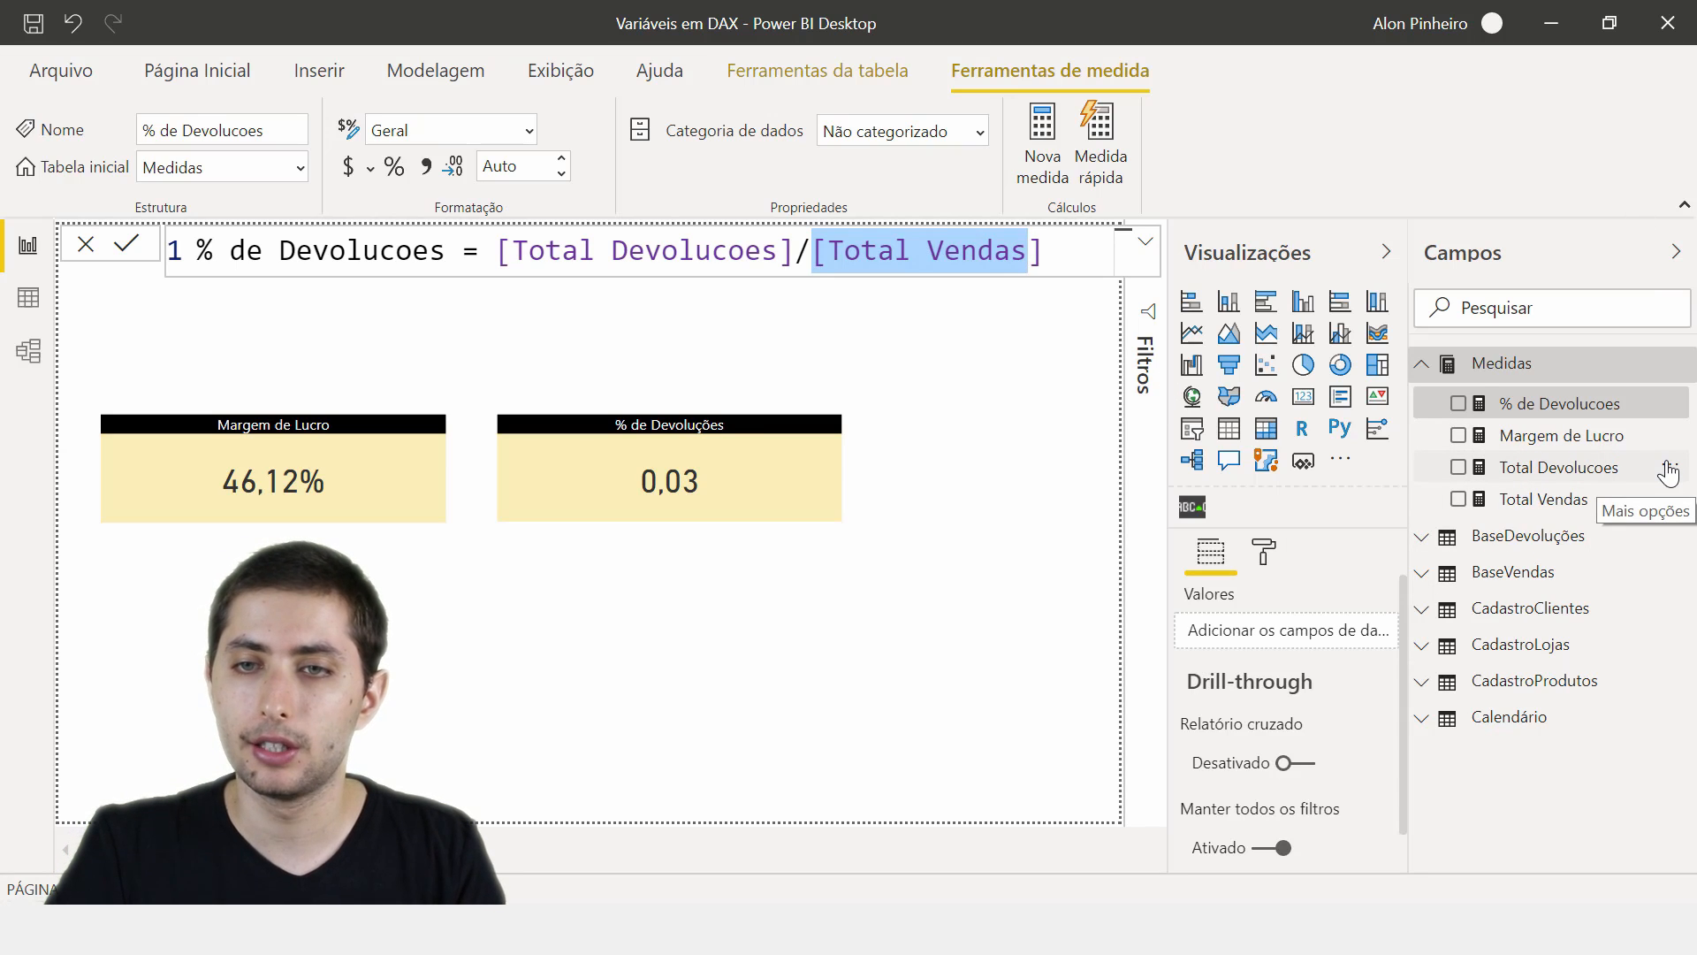
- Delete the Total Devolucoes and Total Vendas measures from the Medidas table, confirming each deletion
{"action": "left_click", "coordinate": [1668, 469]}
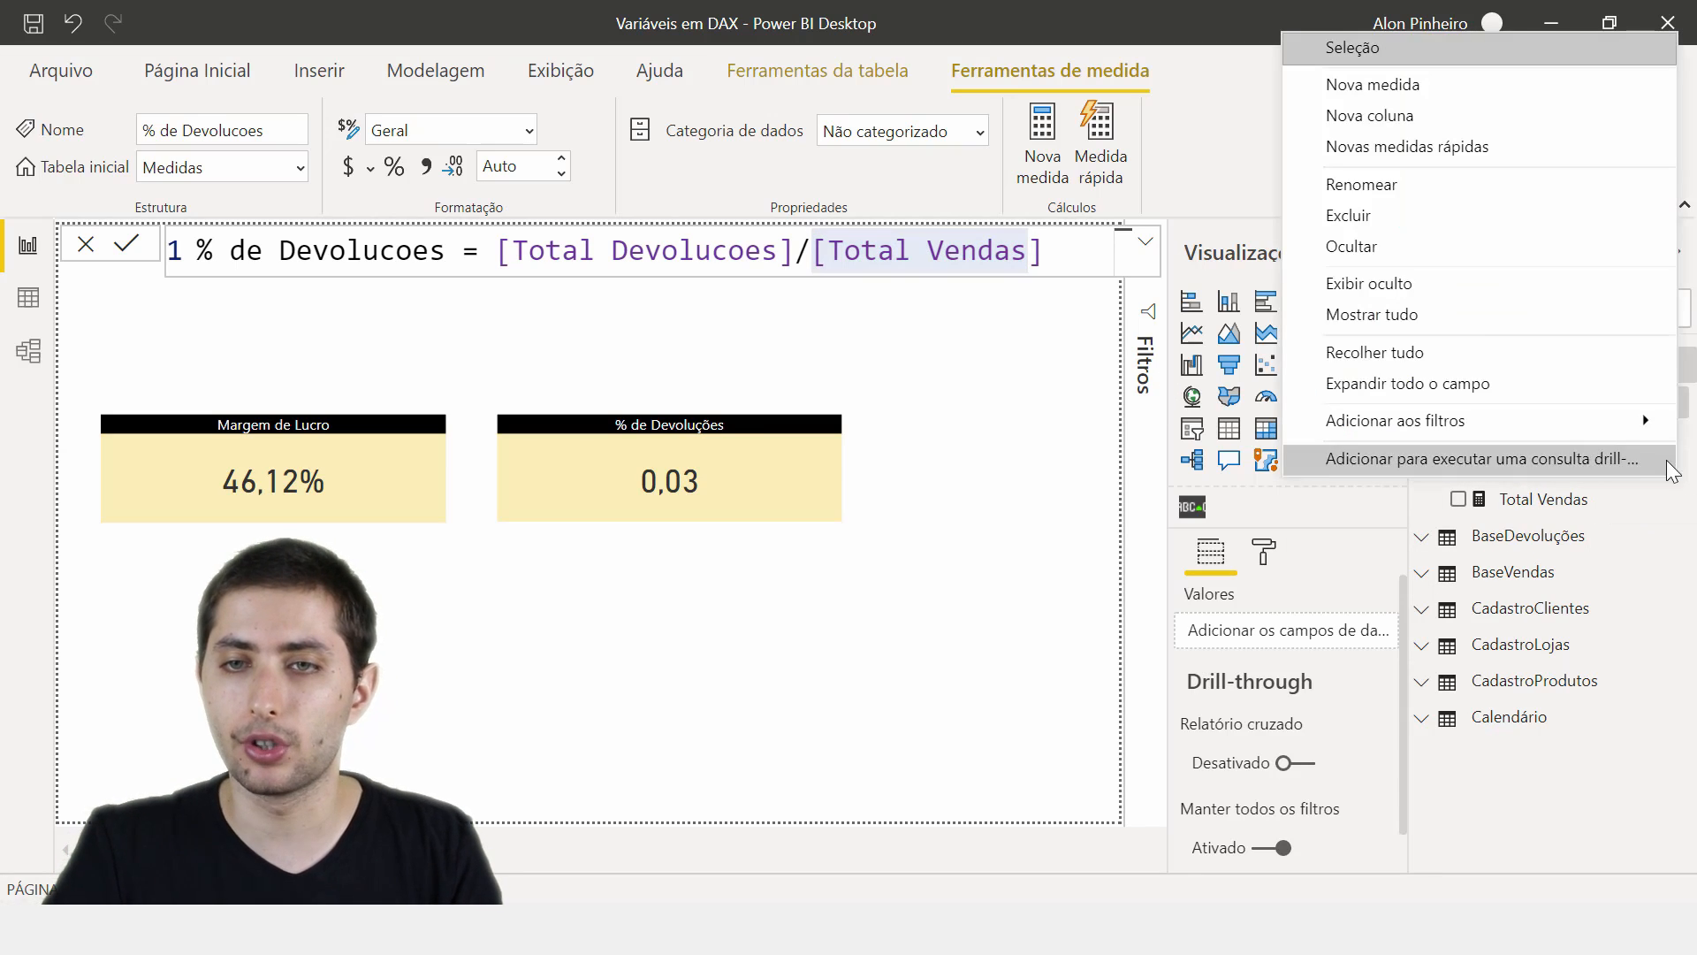
{"action": "left_click", "coordinate": [1393, 217]}
{"action": "left_click", "coordinate": [942, 509]}
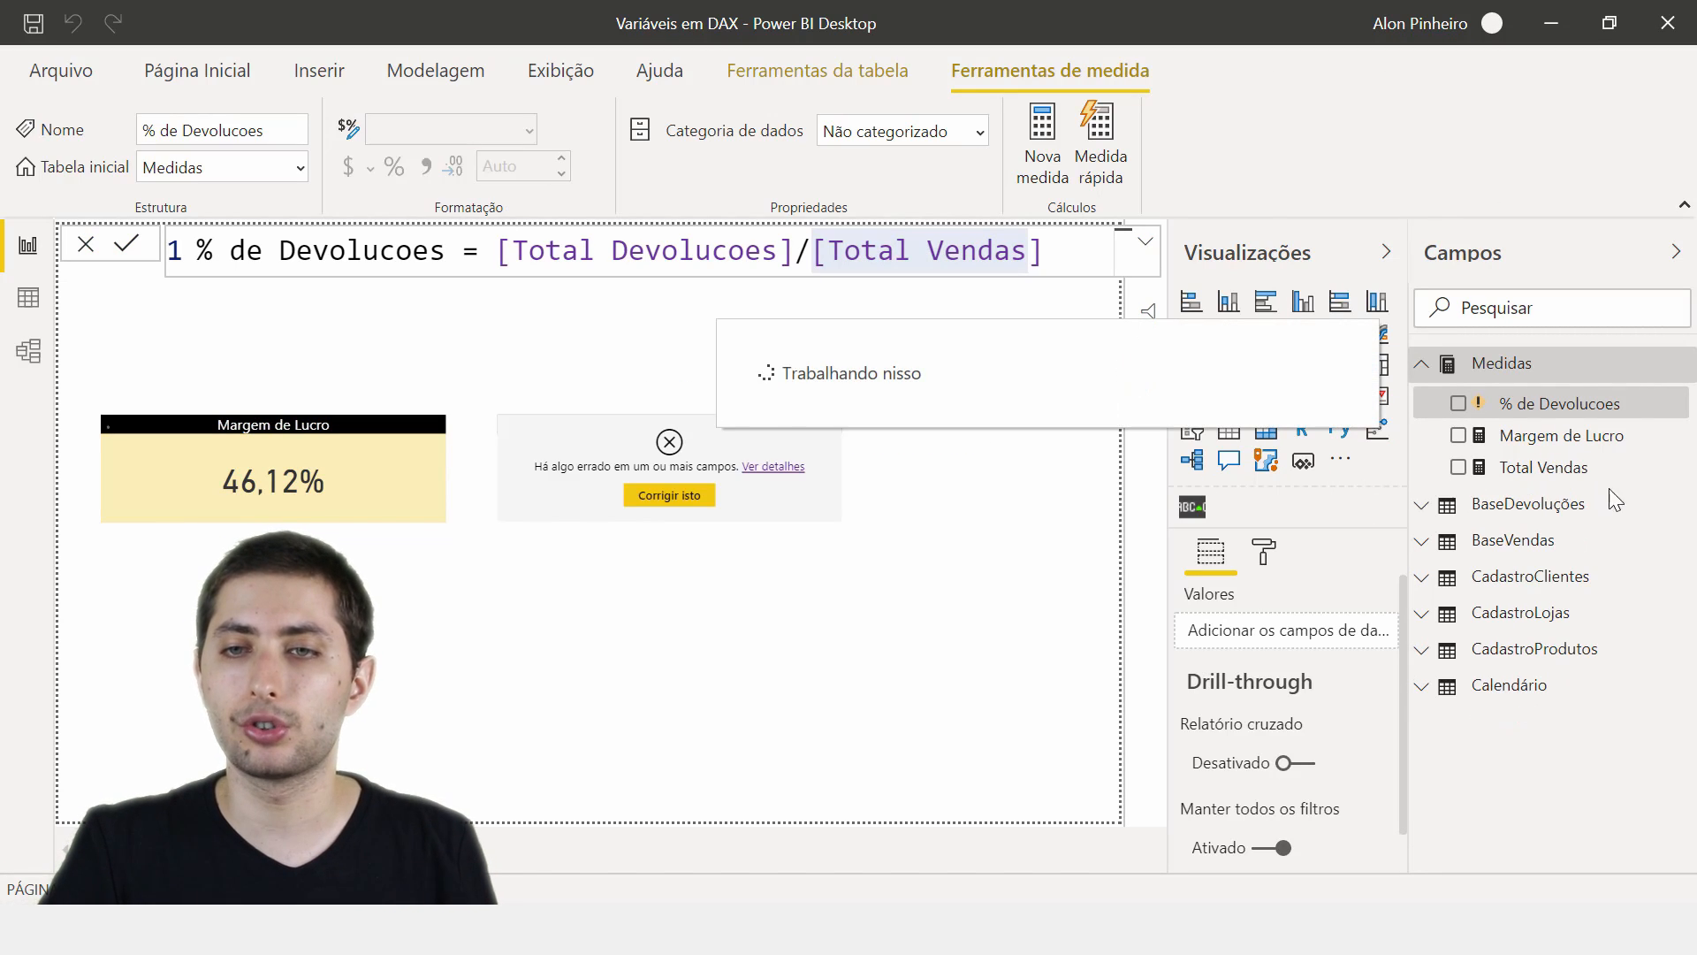
{"action": "left_click", "coordinate": [1668, 470]}
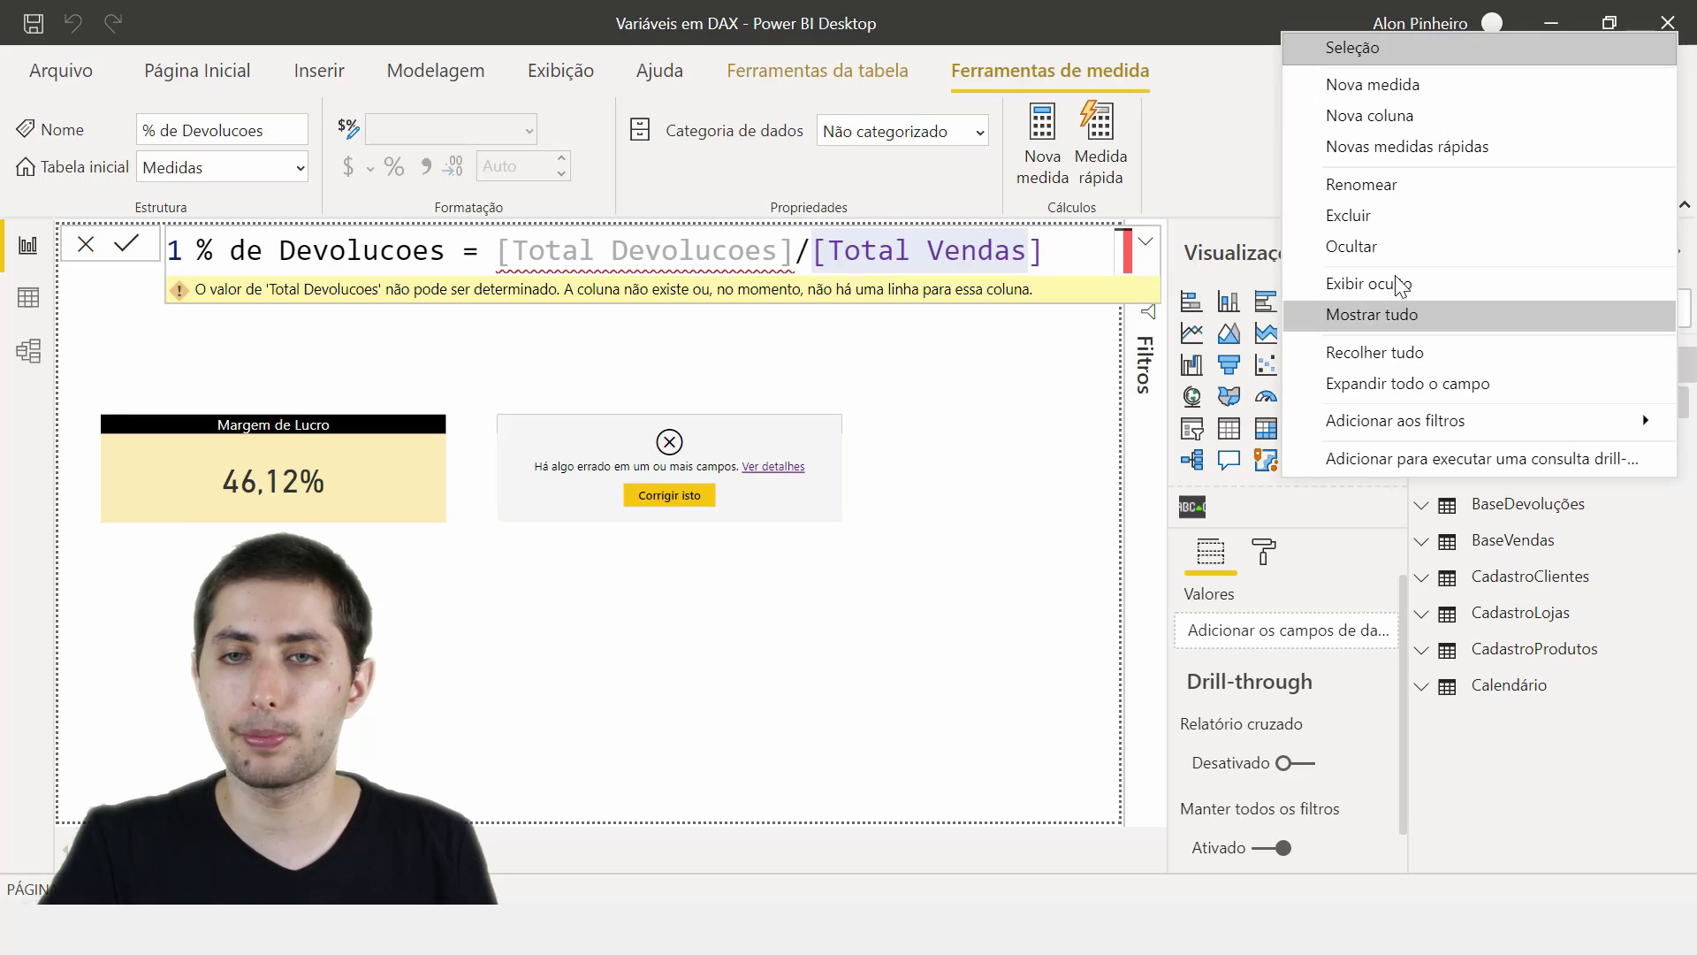
{"action": "left_click", "coordinate": [1387, 216]}
{"action": "left_click", "coordinate": [977, 503]}
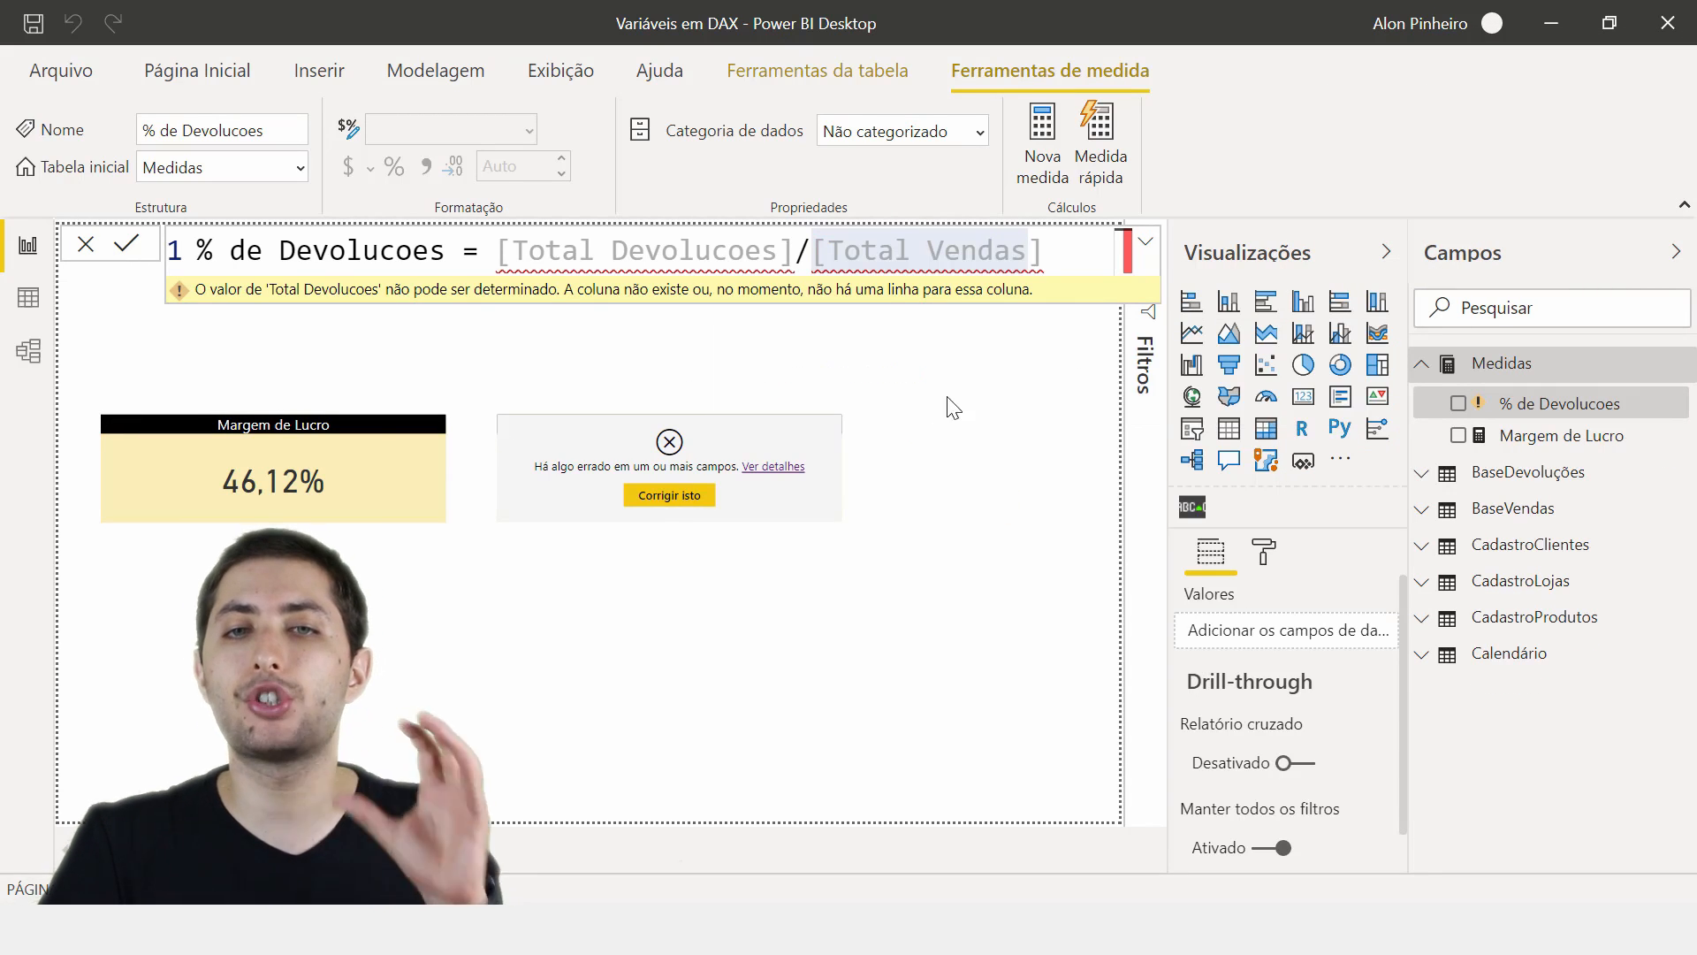
- Clear the % de Devolucoes expression and declare a variable named total_devolucoes on a new line
{"action": "left_click_drag", "start_coordinate": [1072, 251], "coordinate": [645, 252]}
{"action": "left_click_drag", "start_coordinate": [498, 288], "coordinate": [497, 248]}
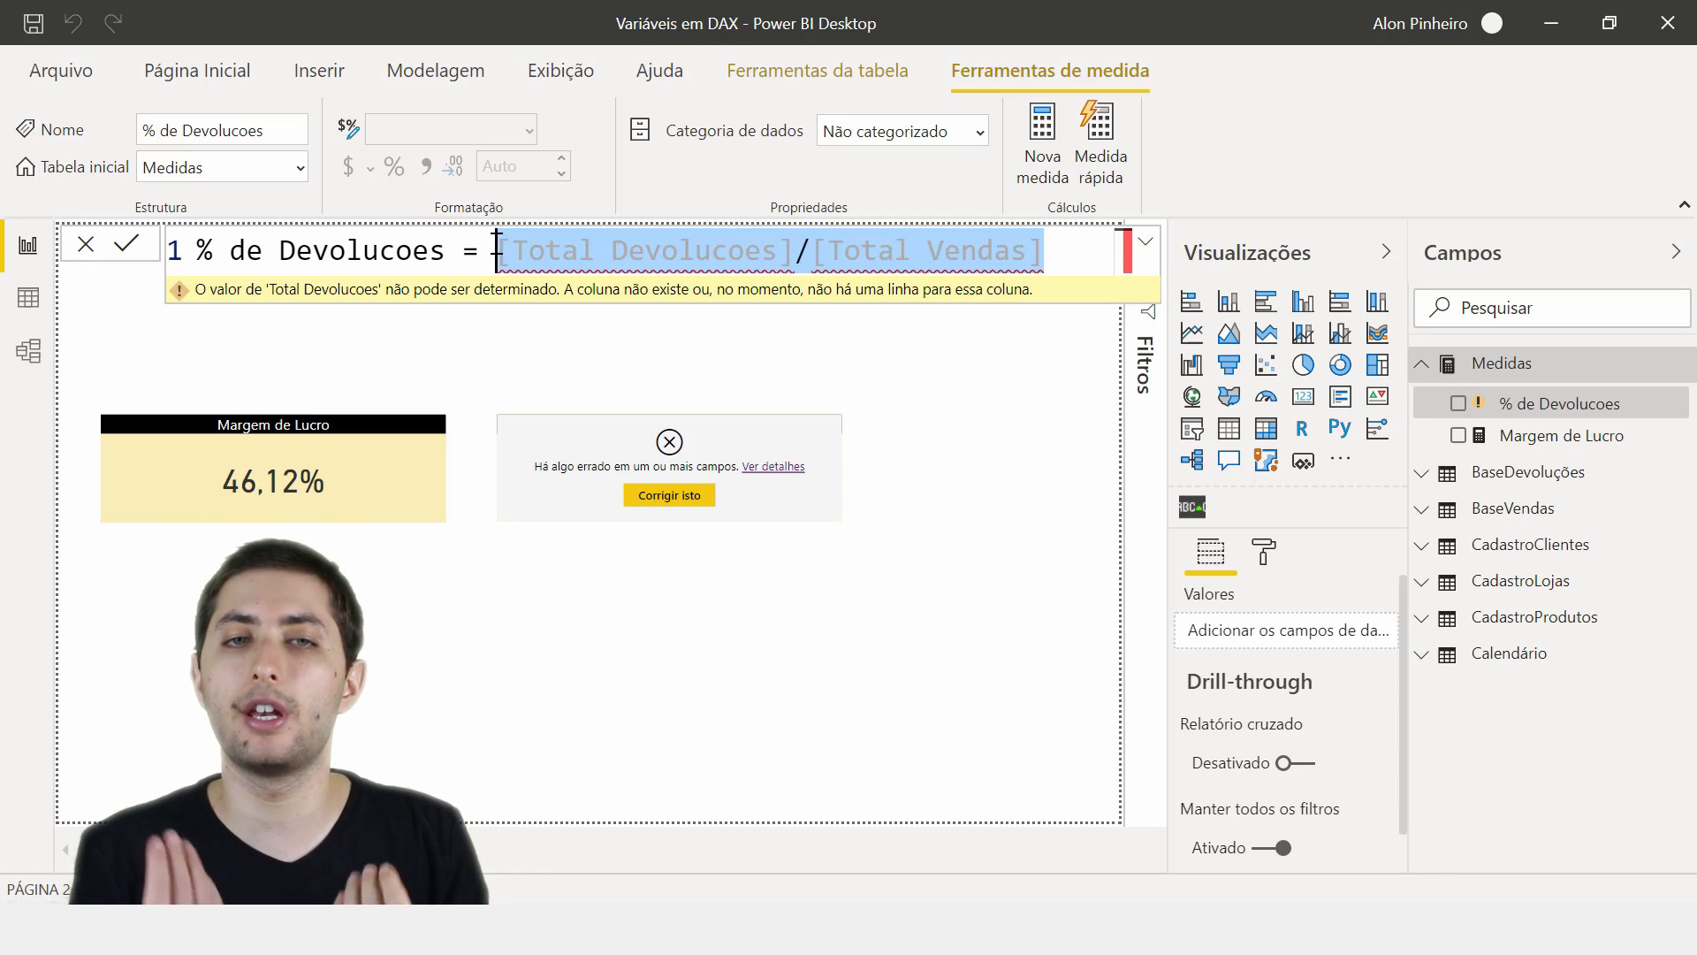
{"action": "key", "text": "BackSpace"}
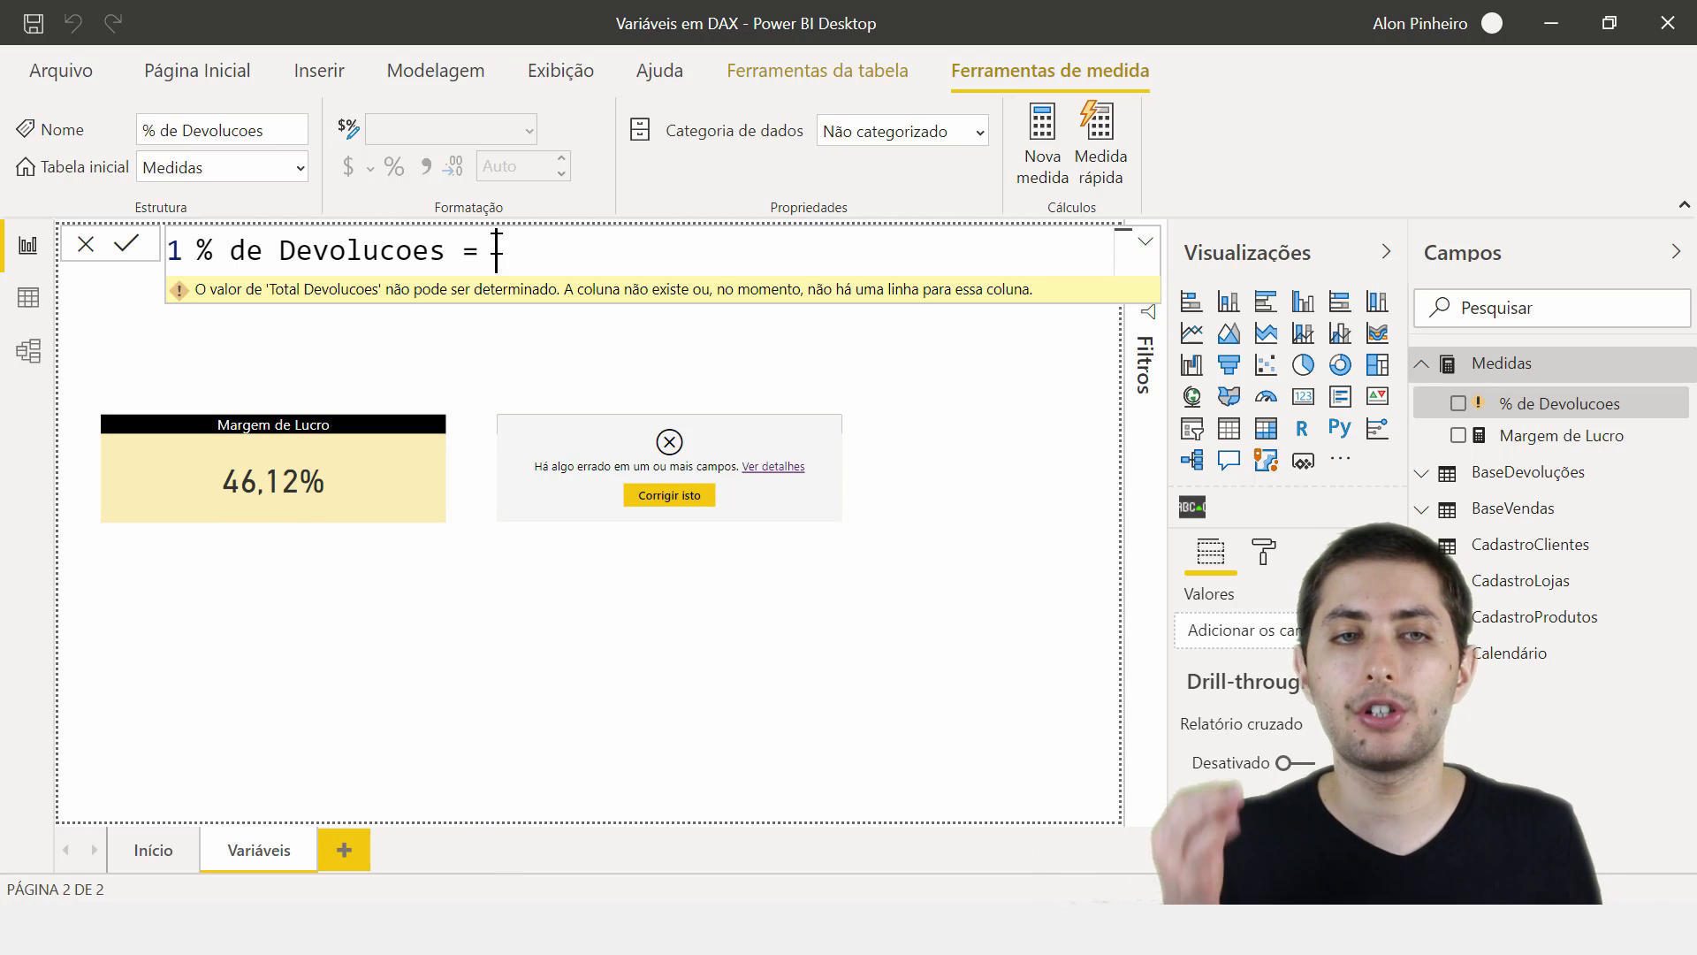
{"action": "key", "text": "shift+Return"}
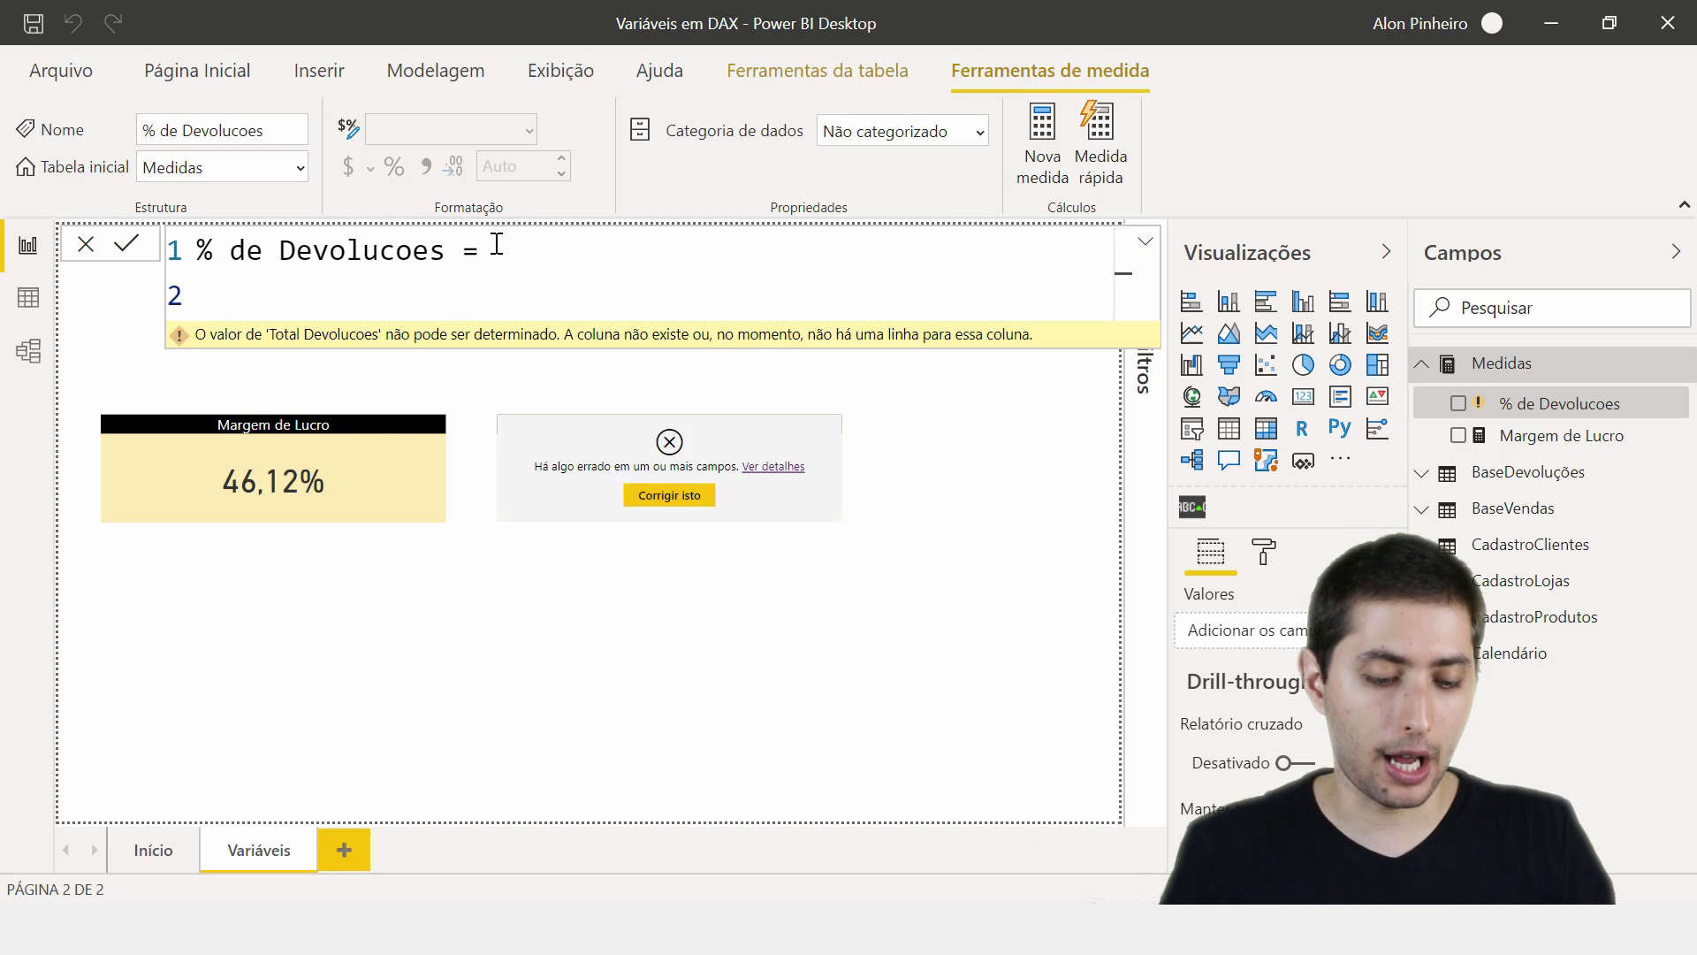
{"action": "type", "text": "var "}
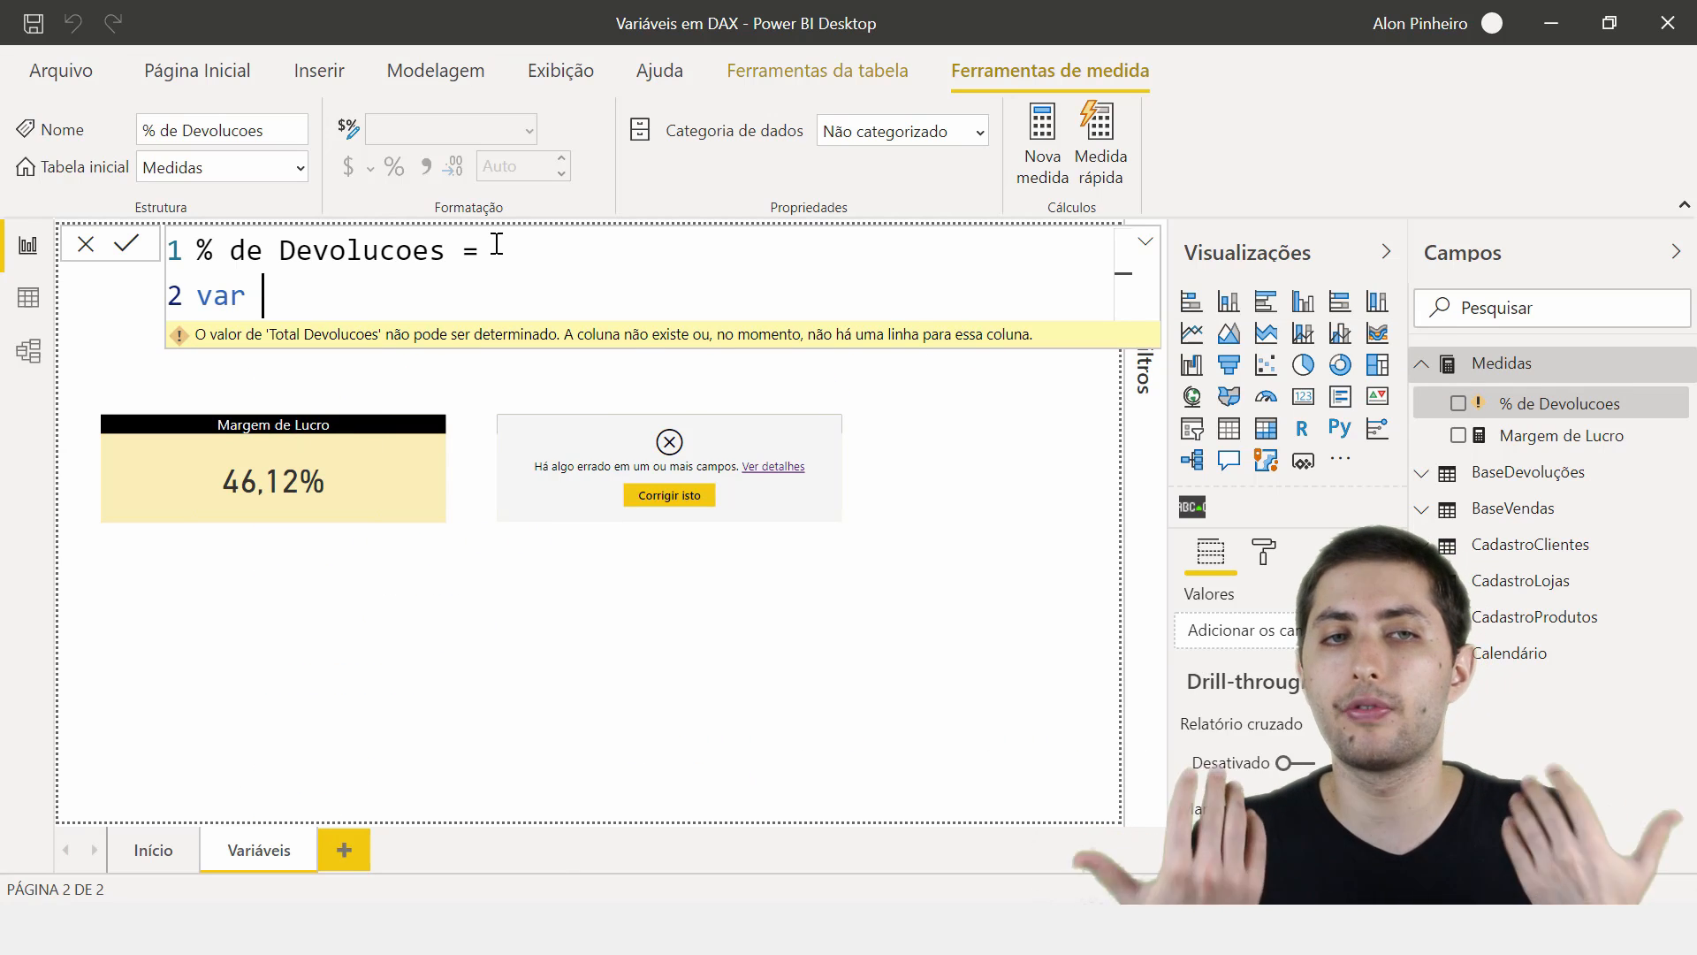
{"action": "type", "text": "total_devolucoes ="}
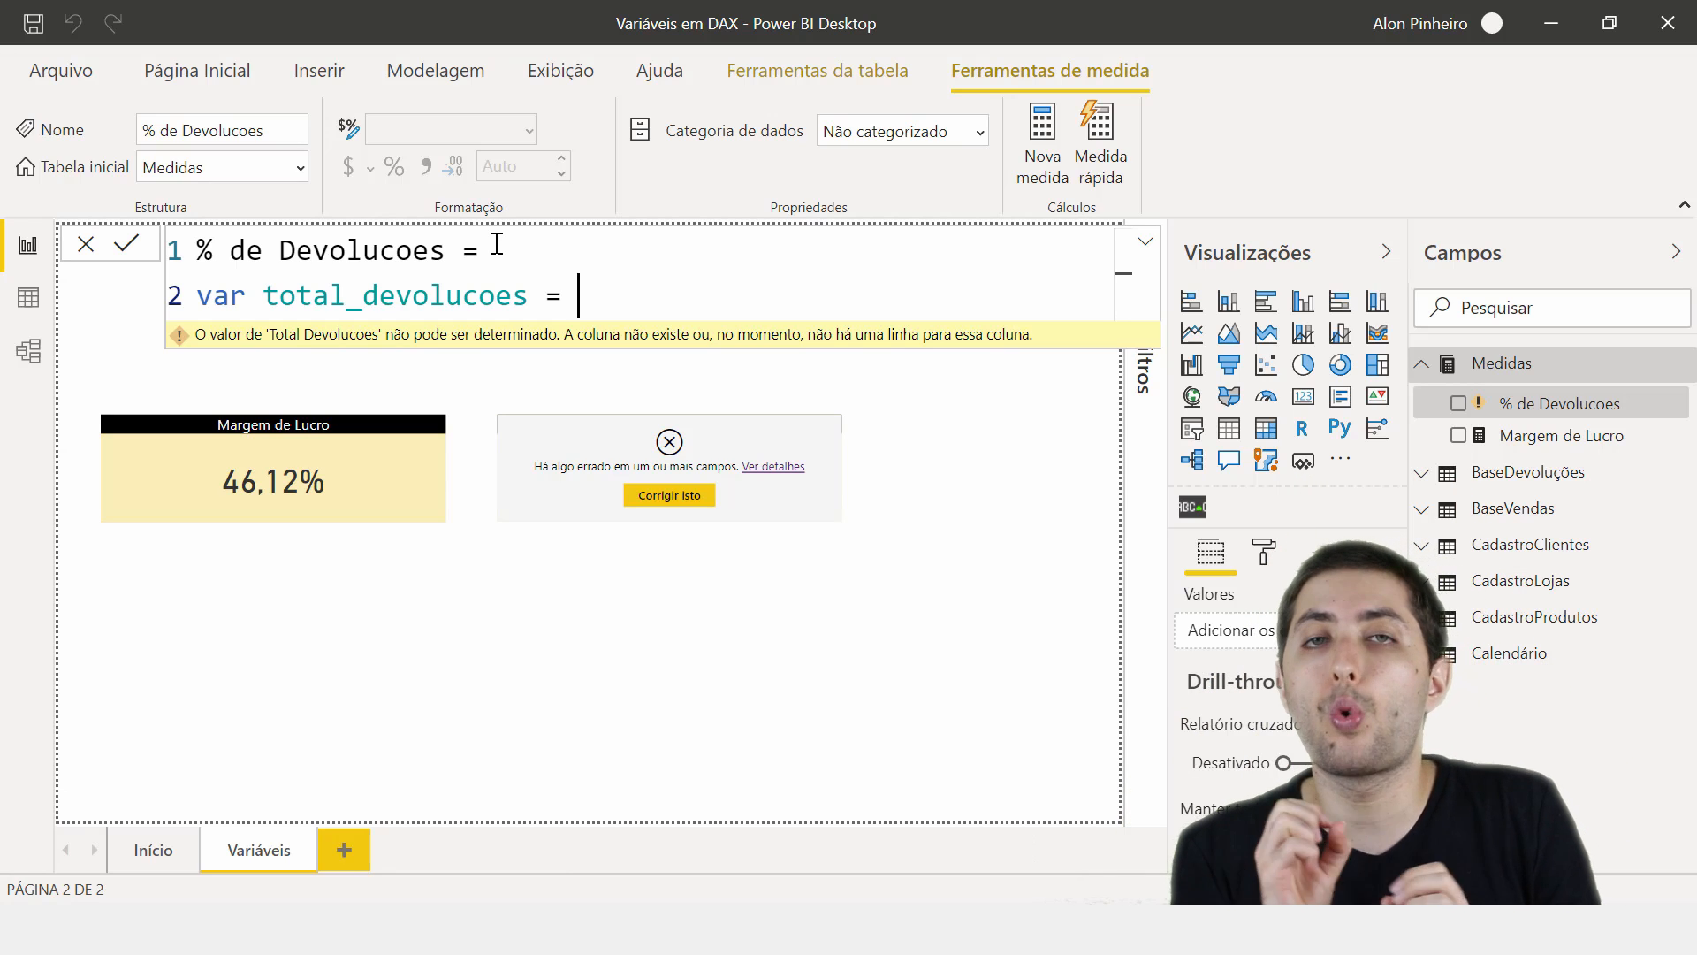
- Assign SUM('BaseDevoluções'[Quantidade Devolvida]) to the total_devolucoes variable
{"action": "type", "text": "sum"}
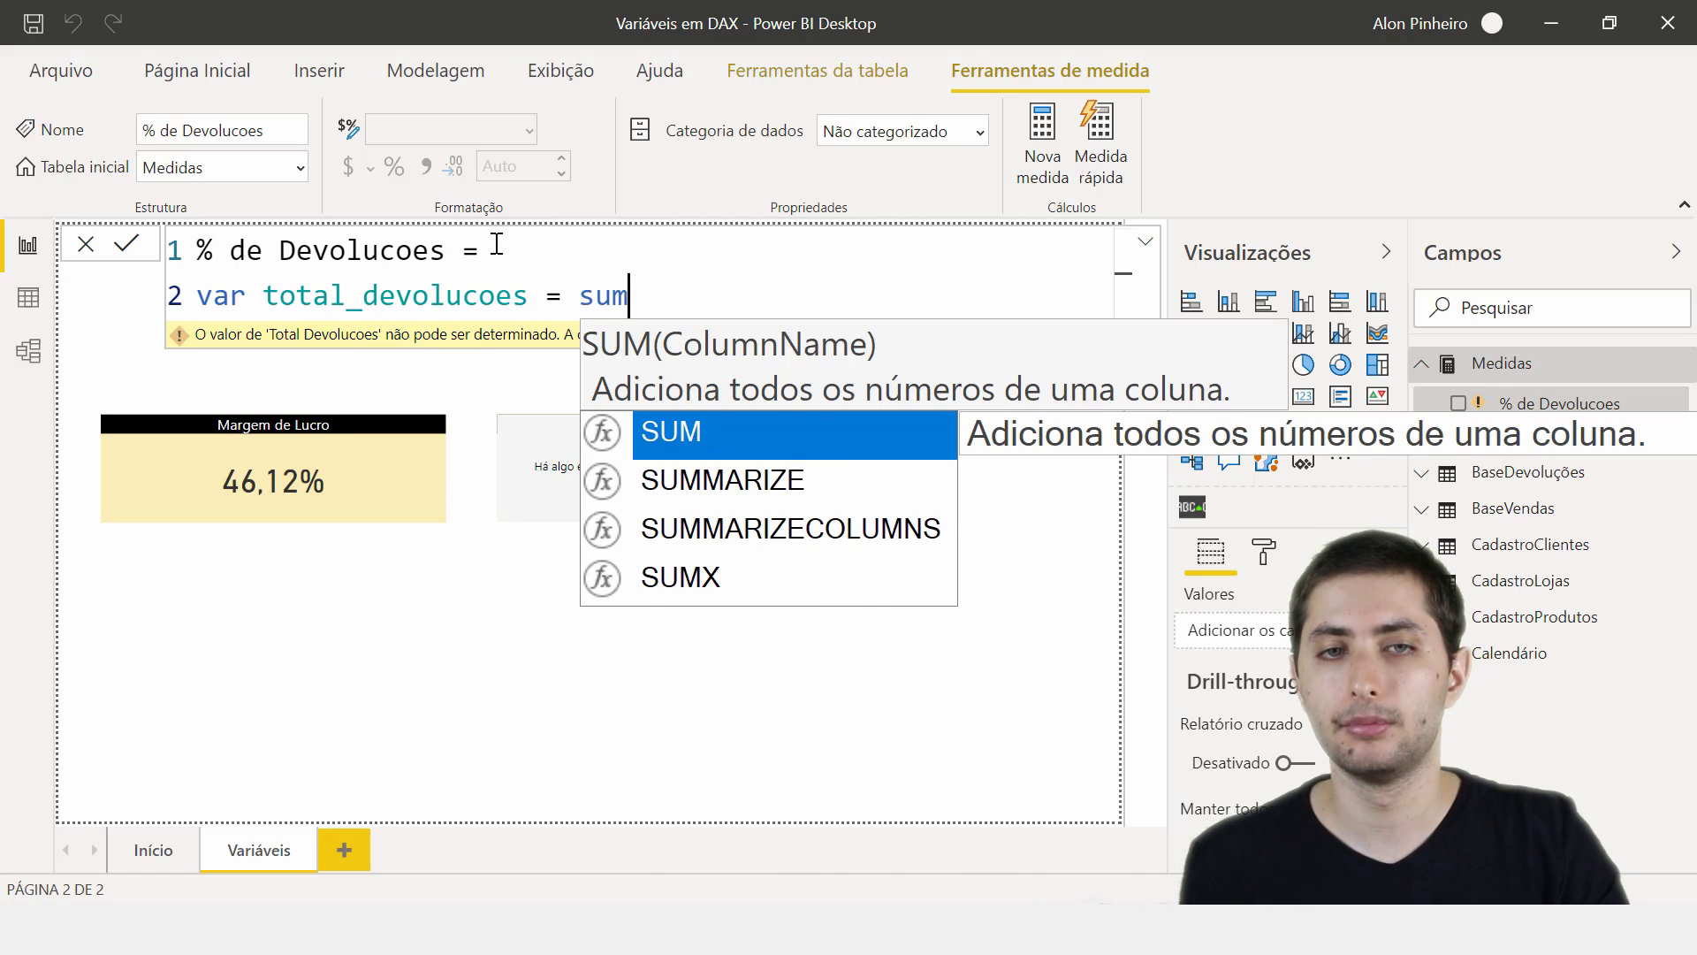
{"action": "key", "text": "Tab"}
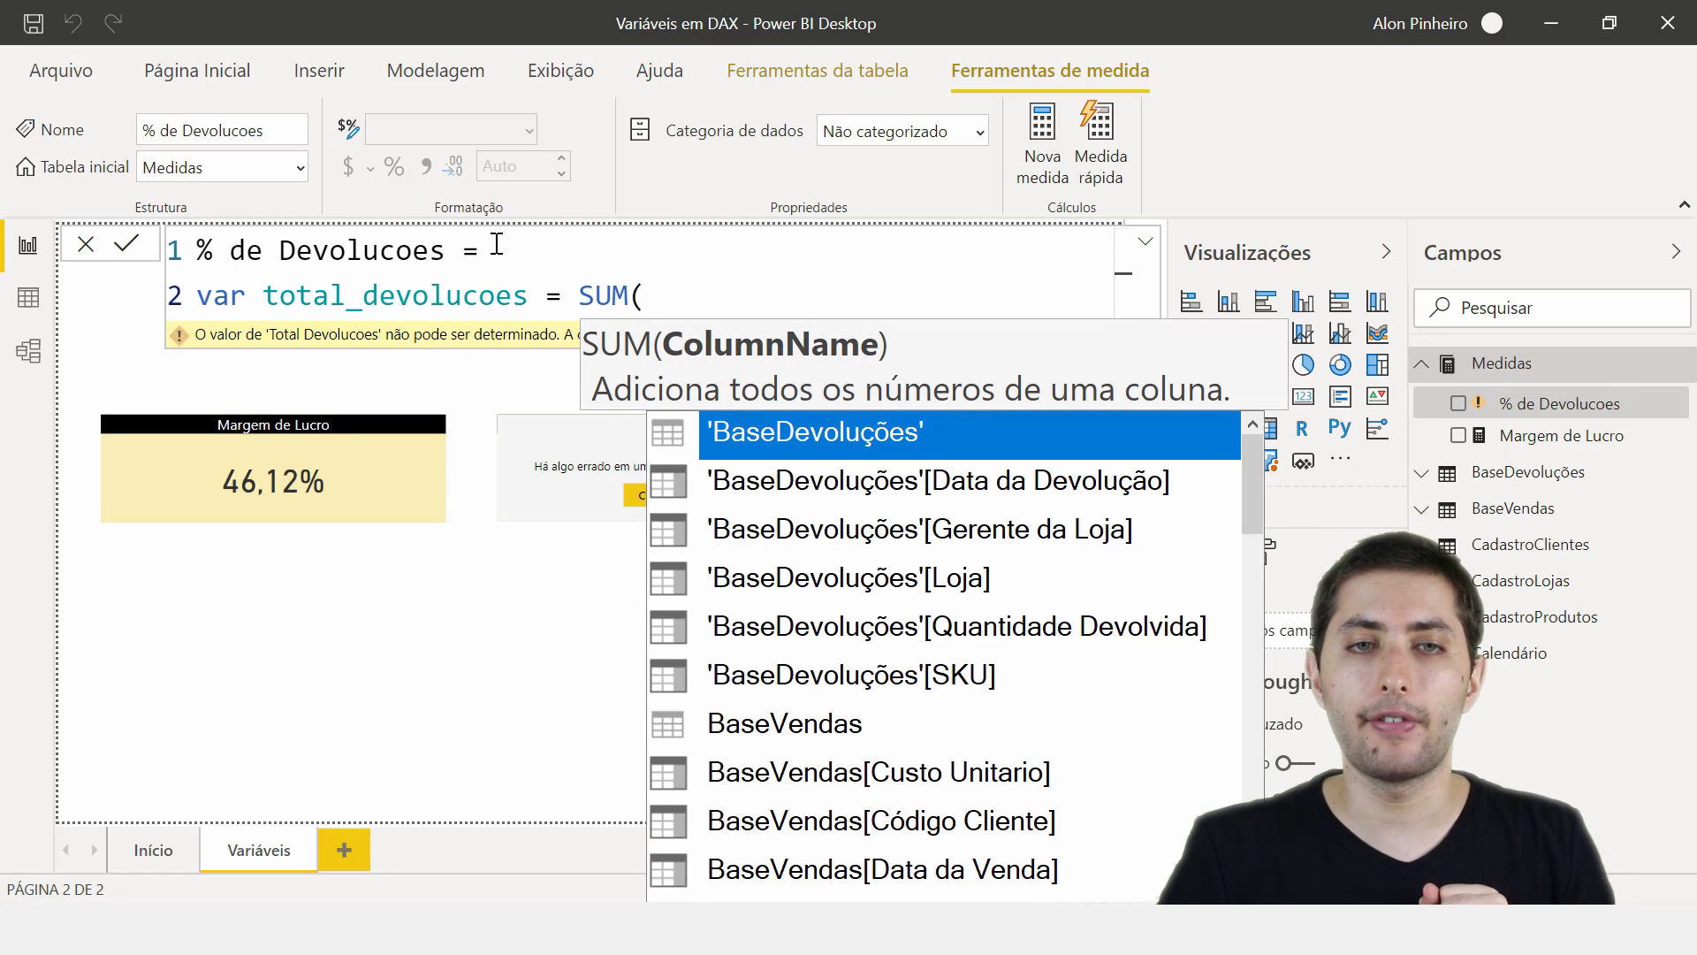
{"action": "type", "text": "quantidade"}
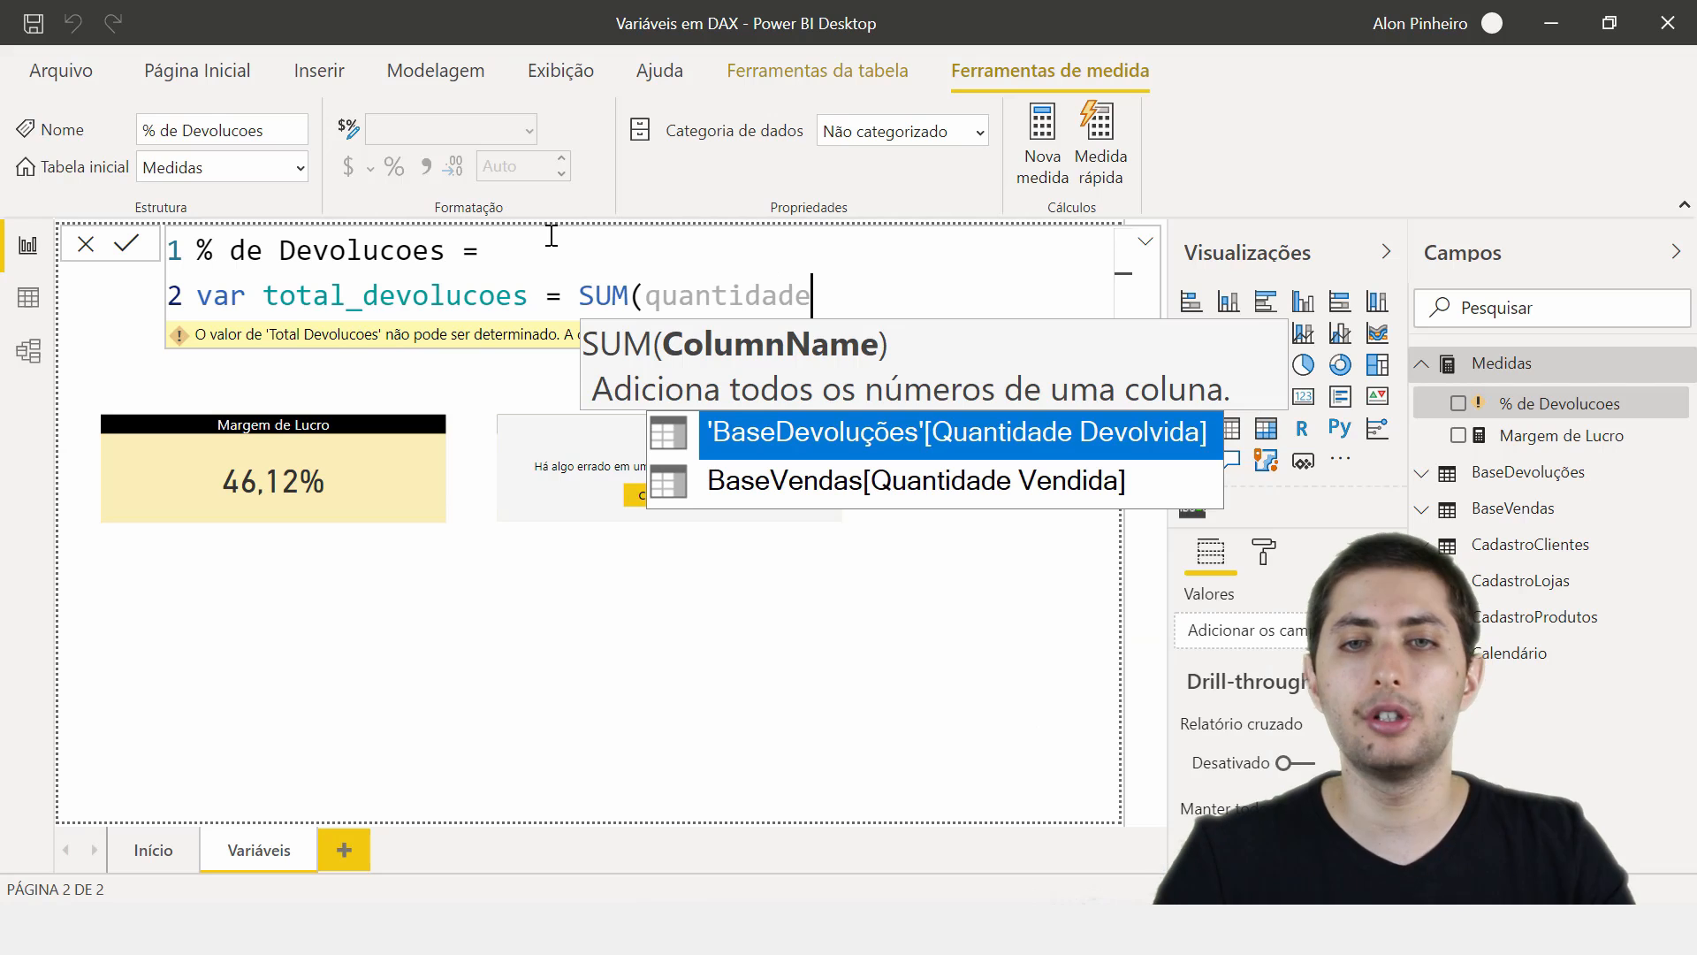
{"action": "left_click", "coordinate": [1043, 428]}
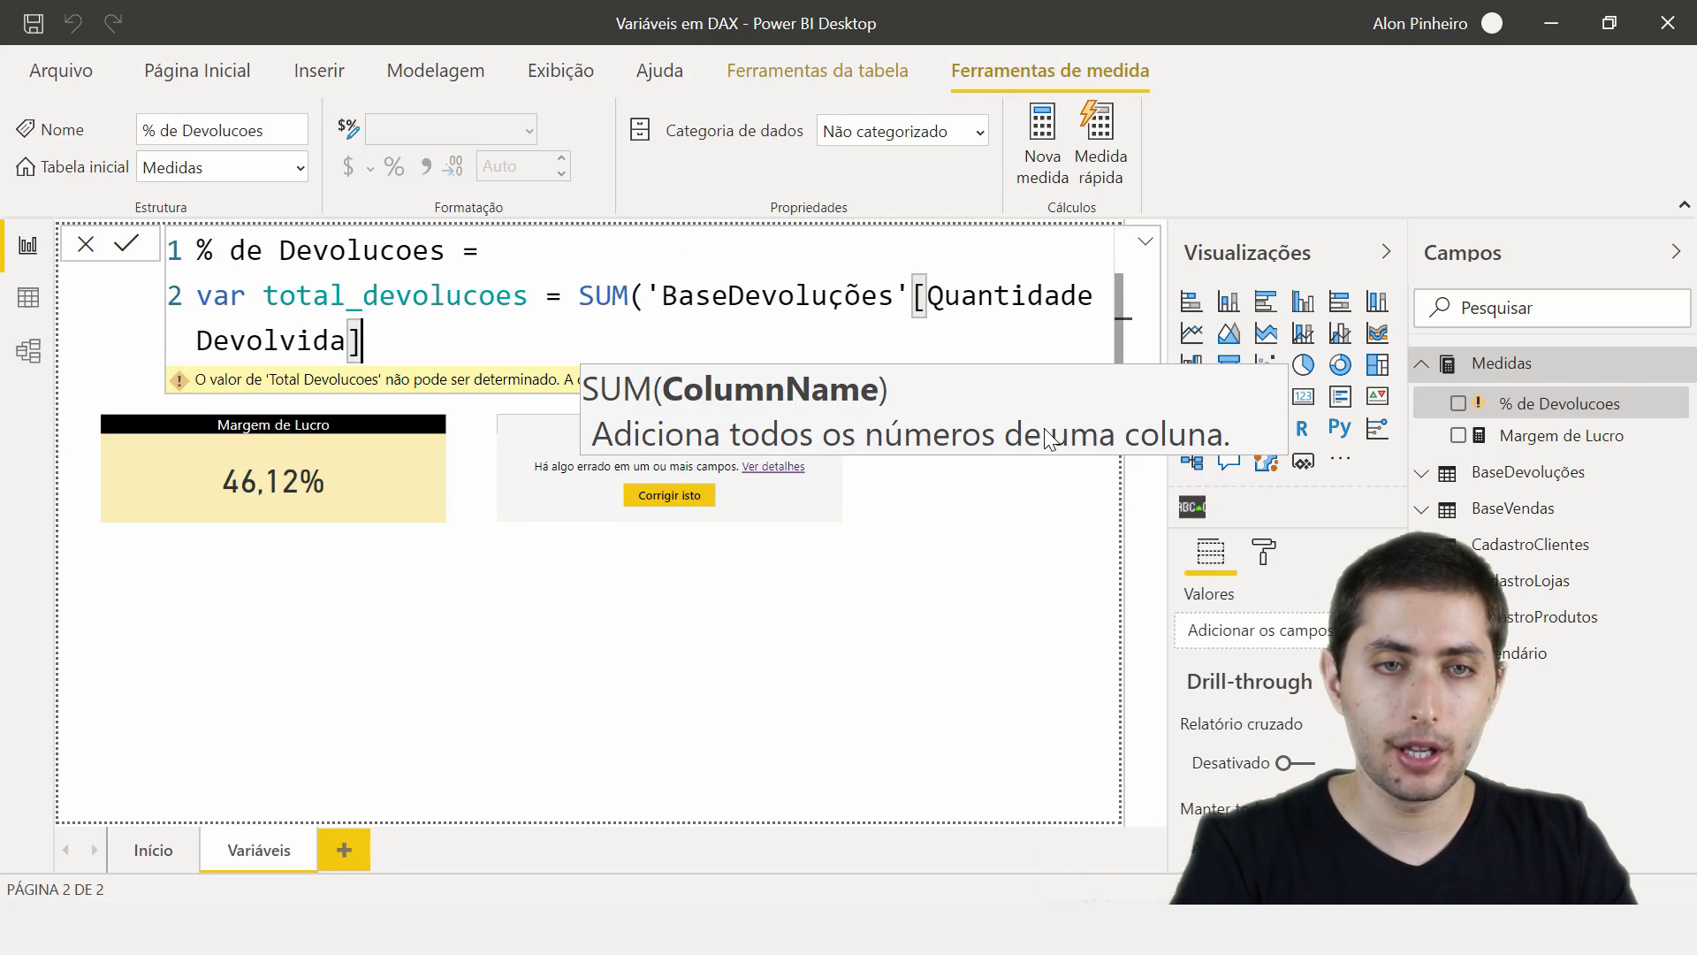
{"action": "type", "text": ")"}
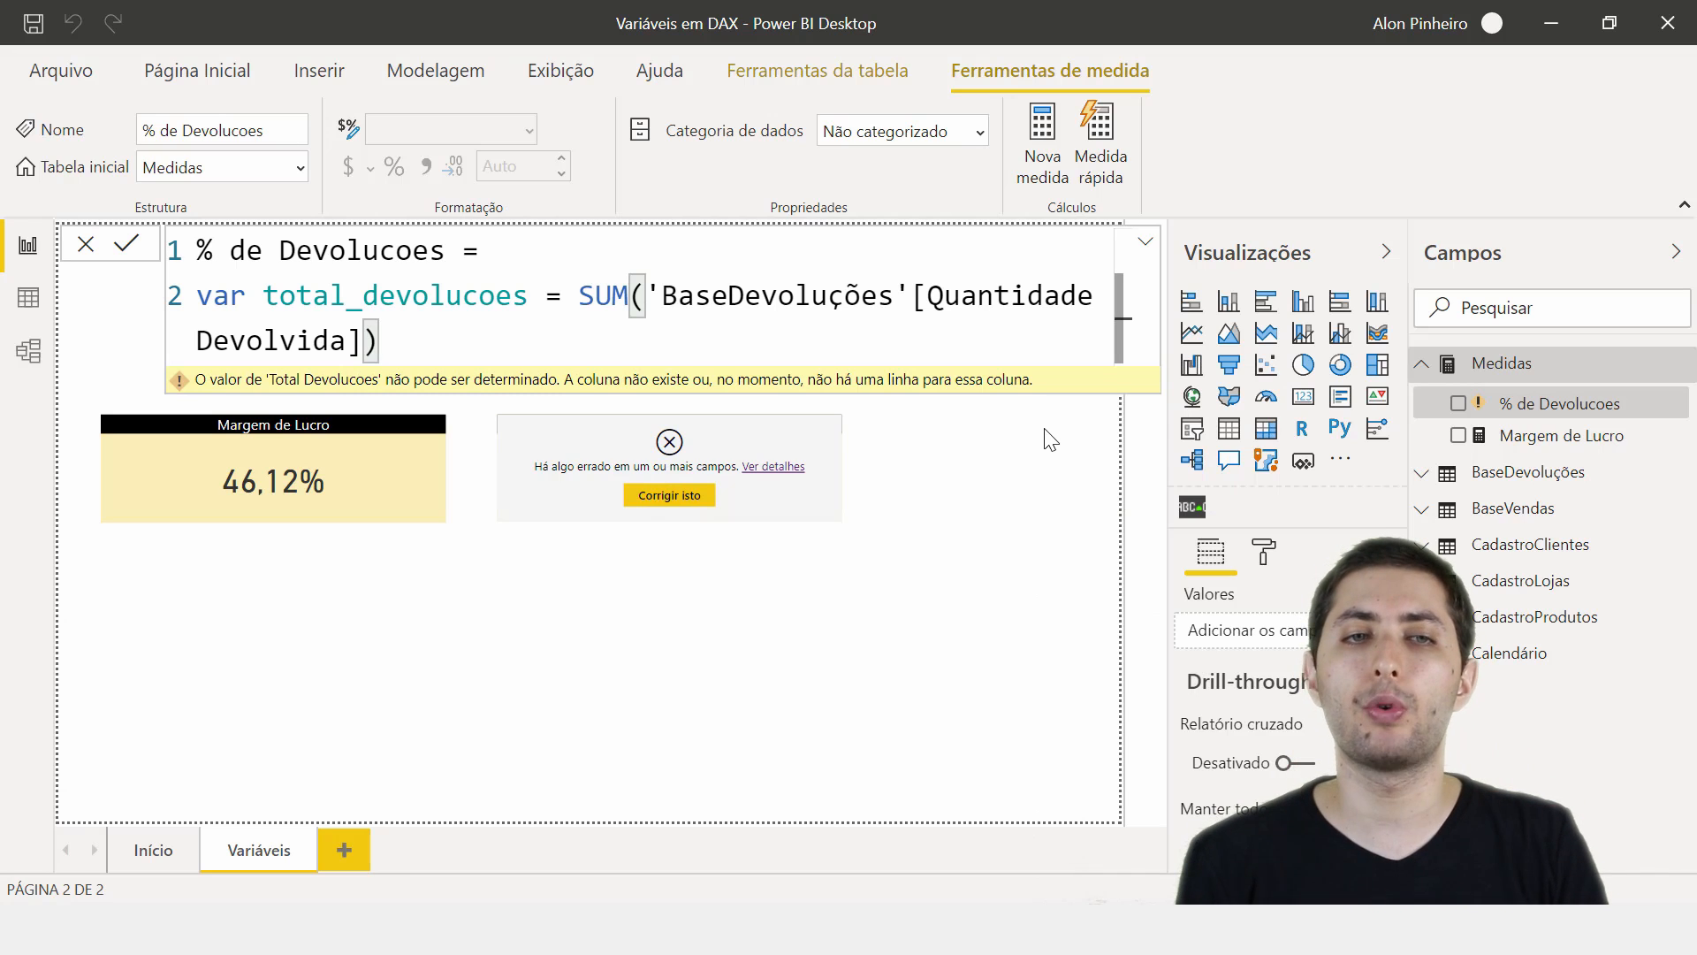
- Declare a second variable, total_vendas, on a new line of the formula as SUM(BaseVendas[Quantidade Vendida])
{"action": "key", "text": "shift+Return"}
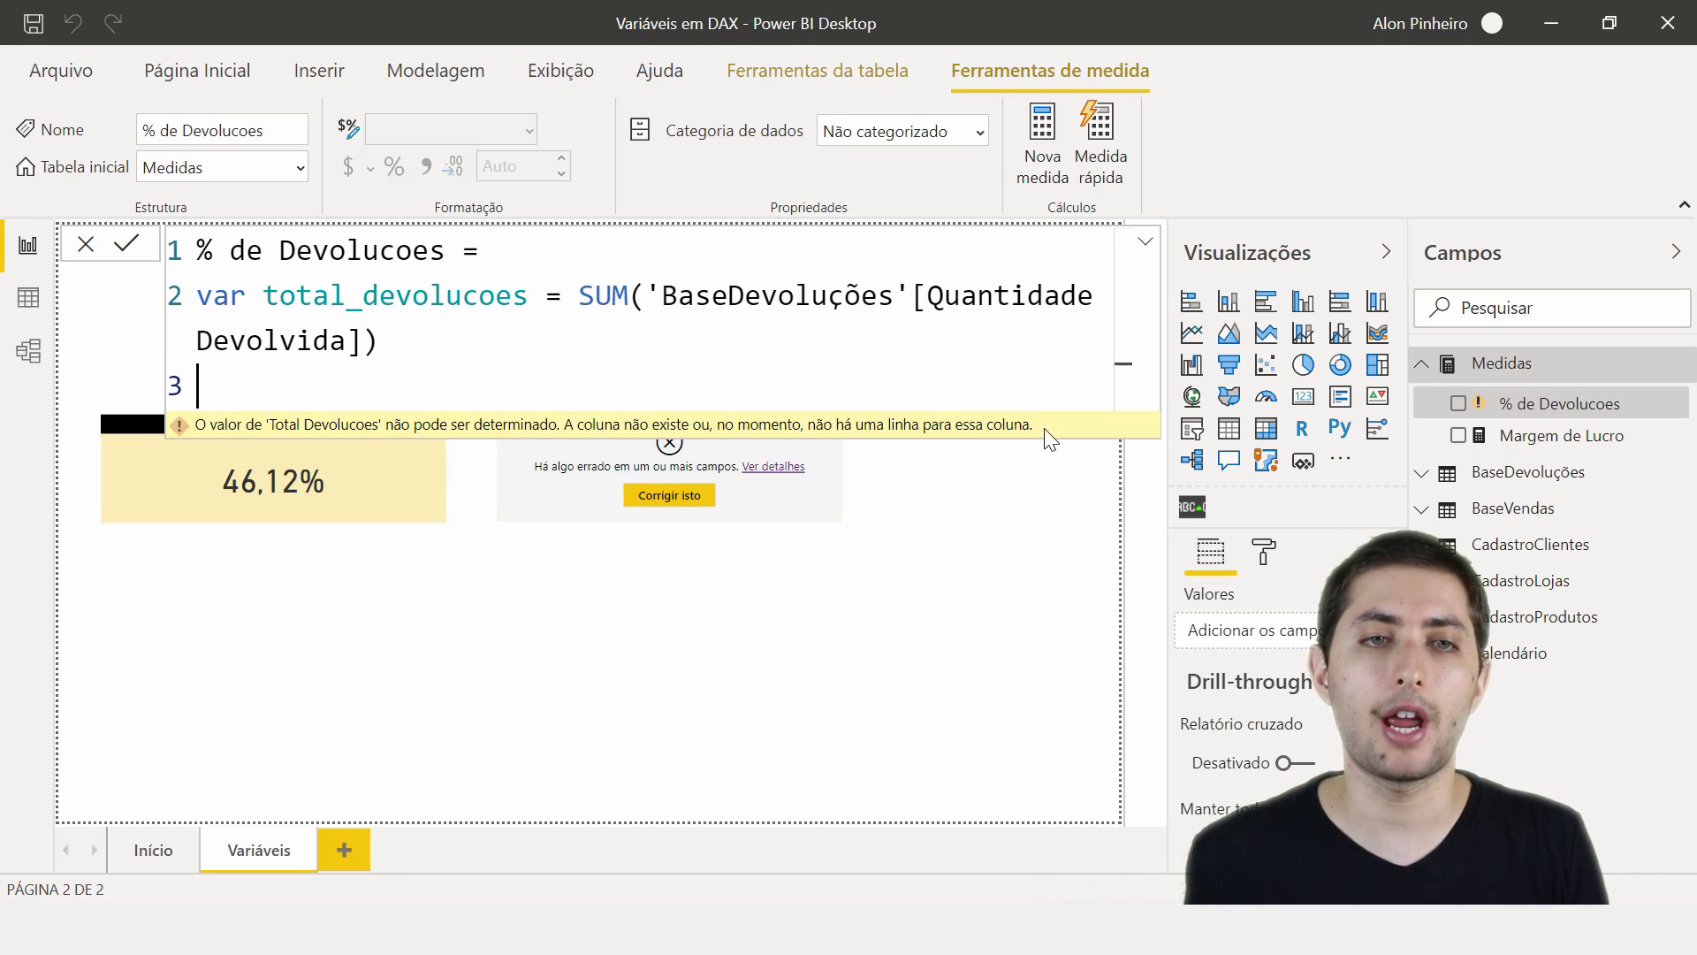
{"action": "type", "text": "var "}
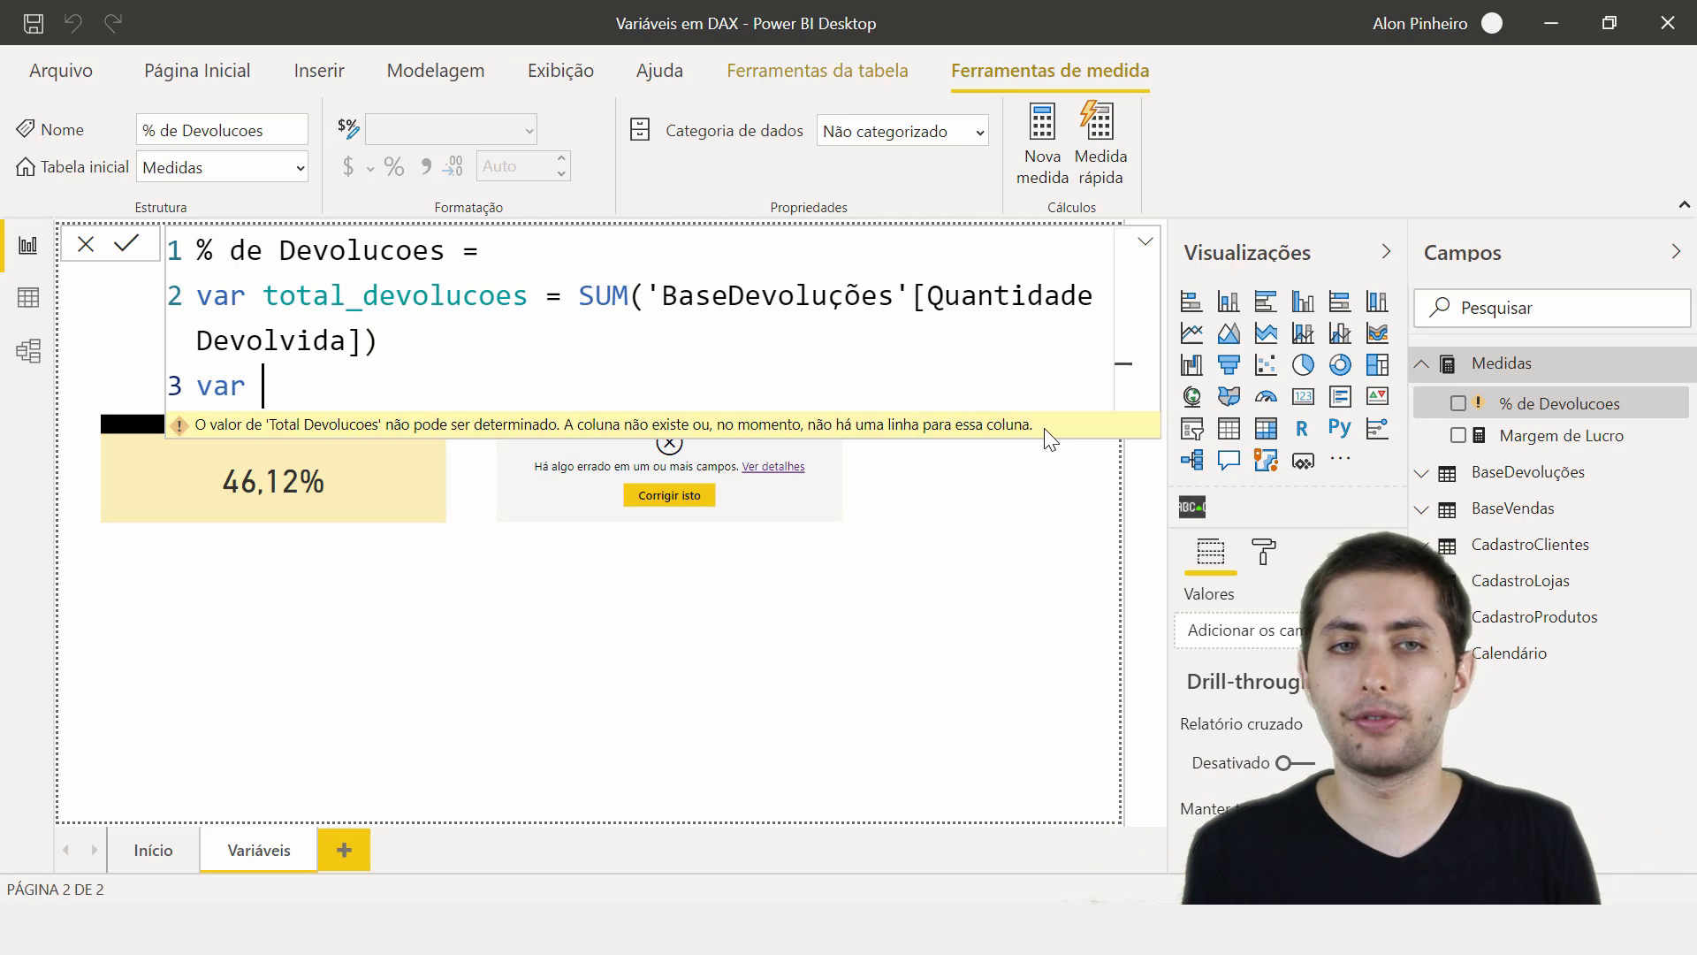
{"action": "type", "text": "total"}
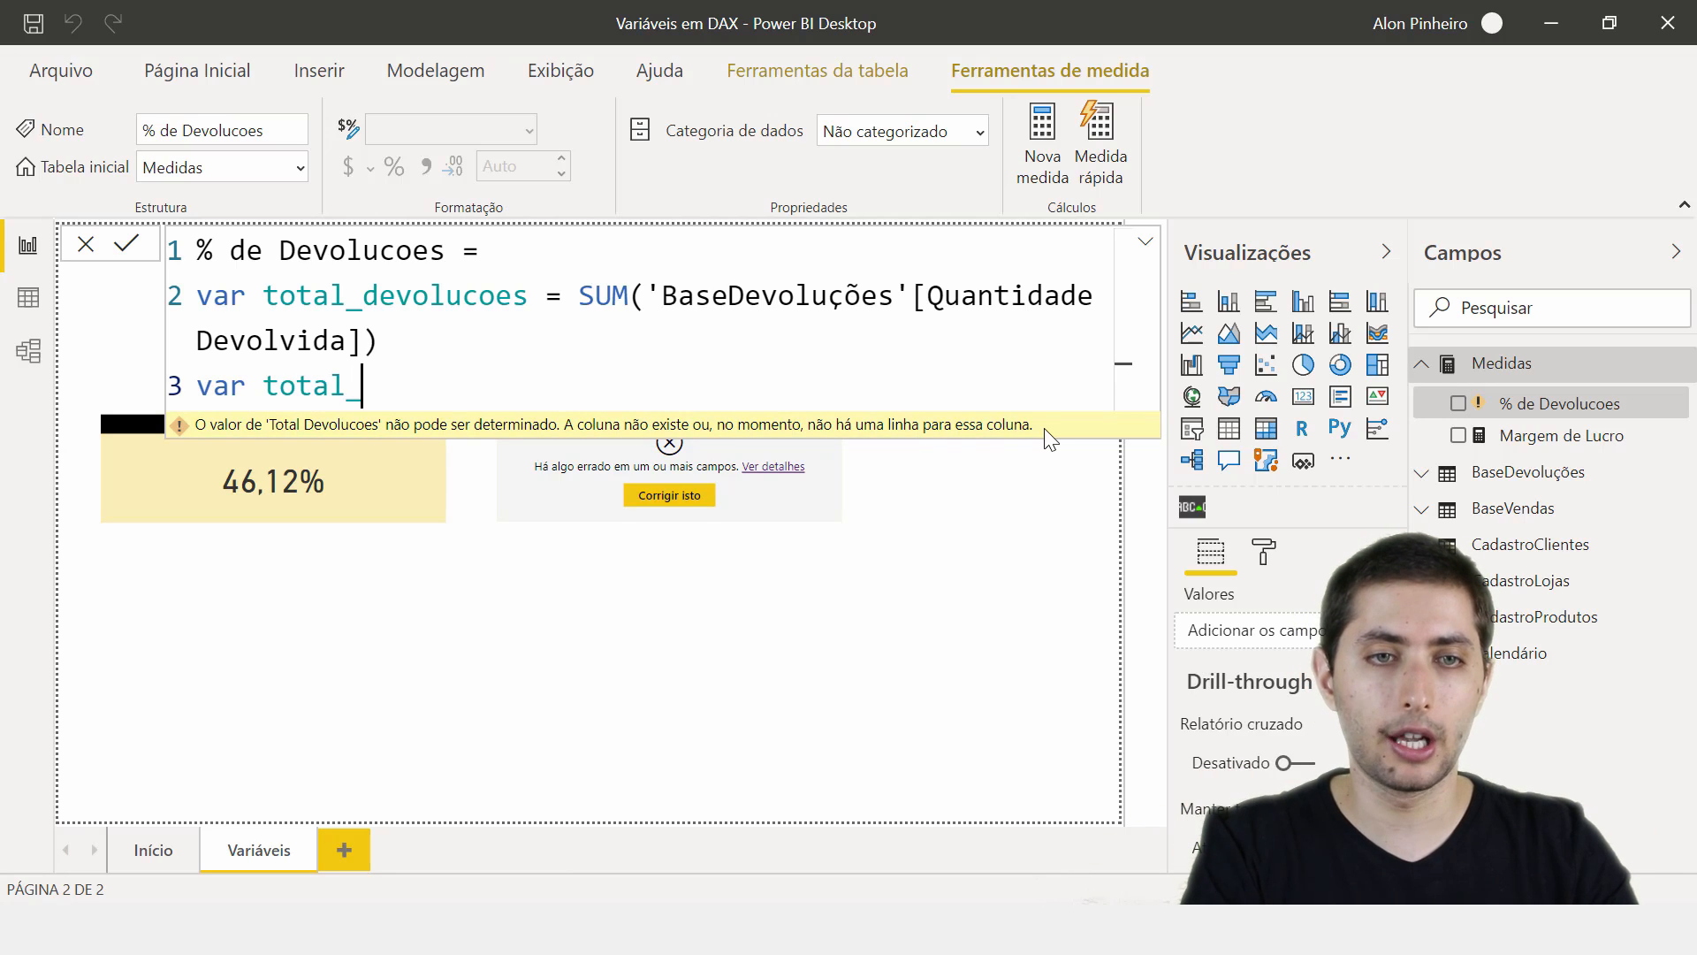
{"action": "type", "text": "_ve"}
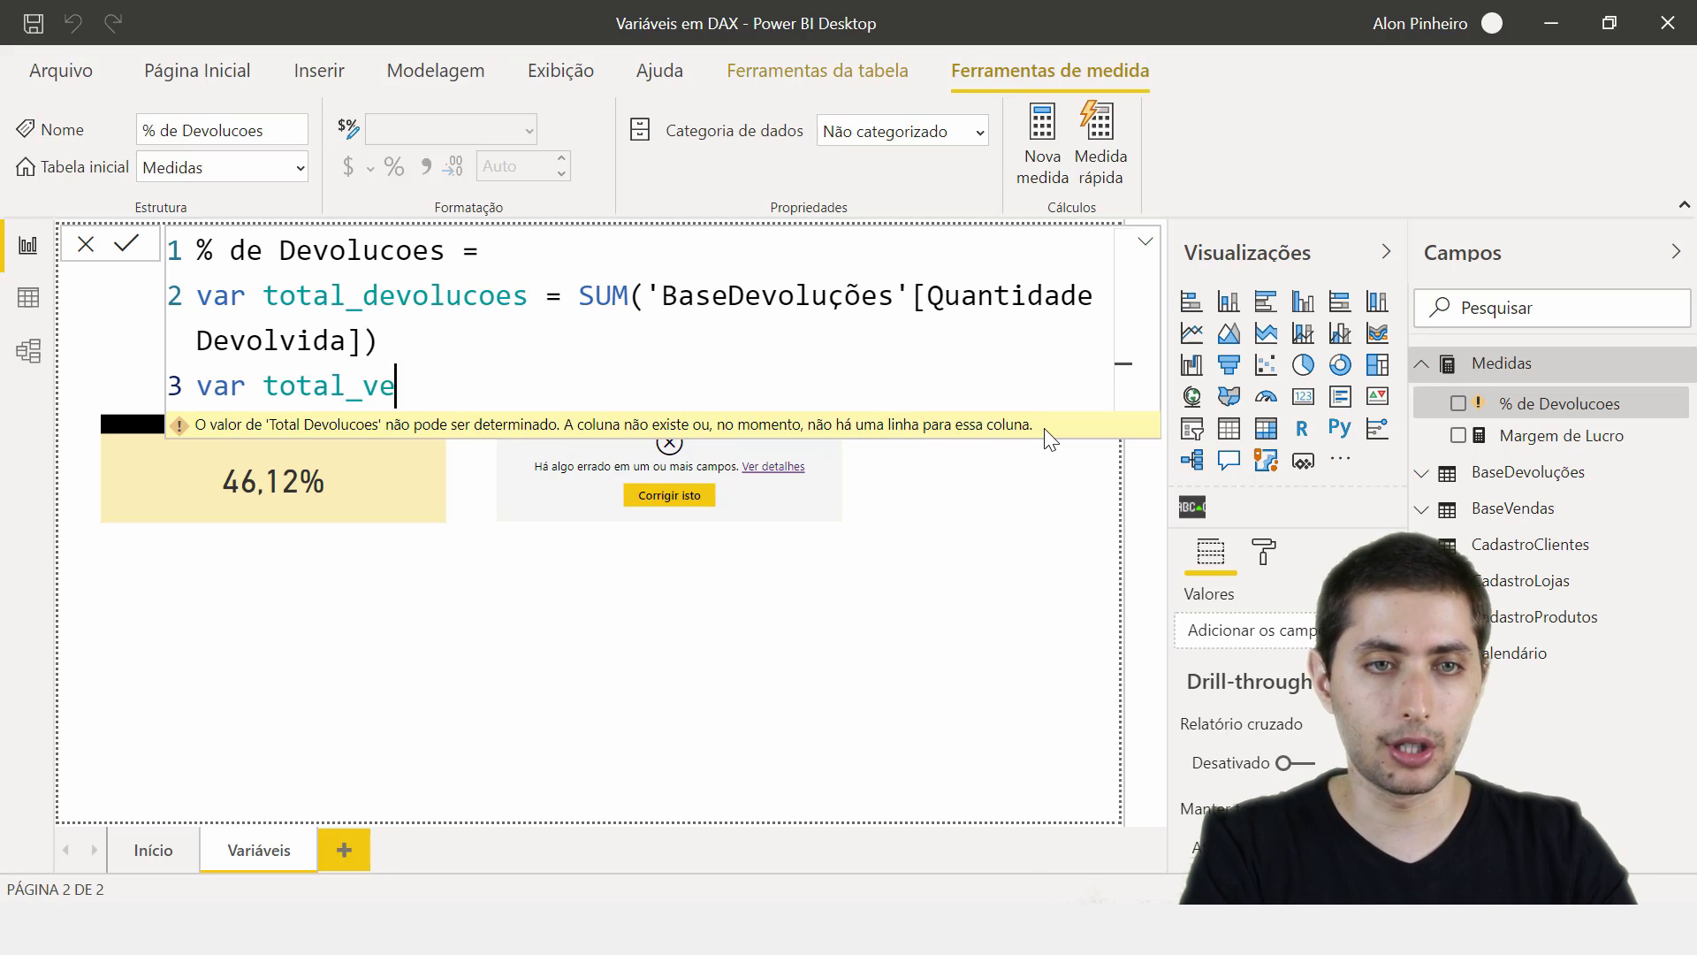
{"action": "type", "text": "ndas = sum("}
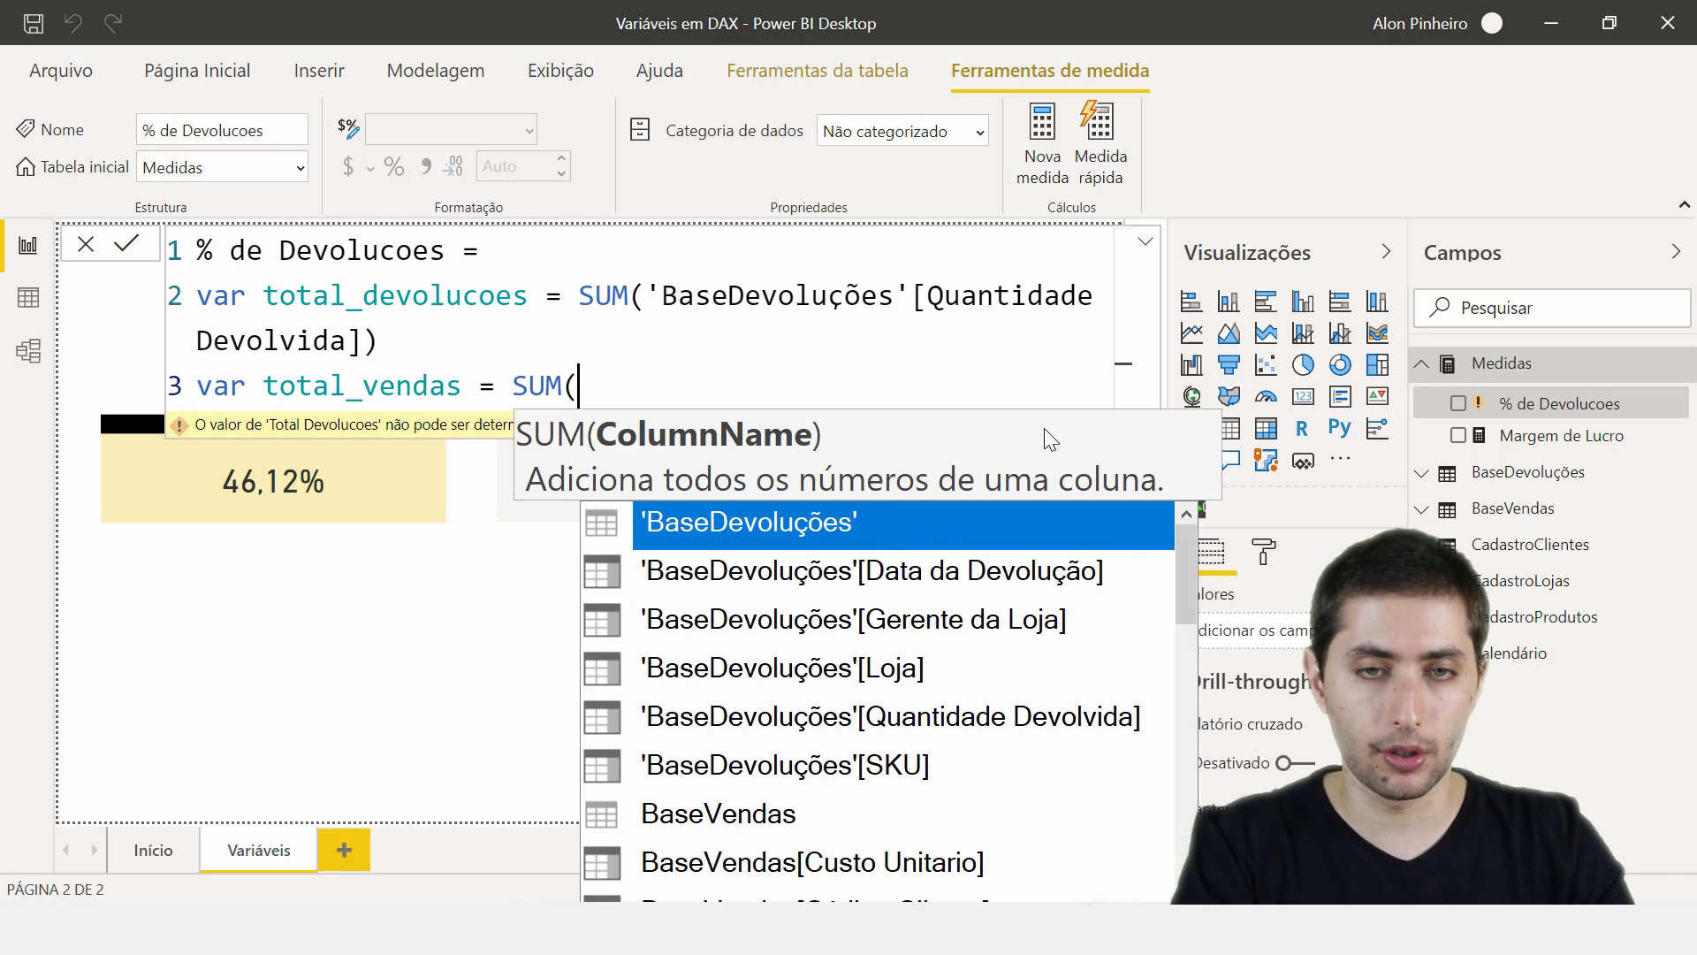
{"action": "type", "text": "quantidade"}
{"action": "key", "text": "Down"}
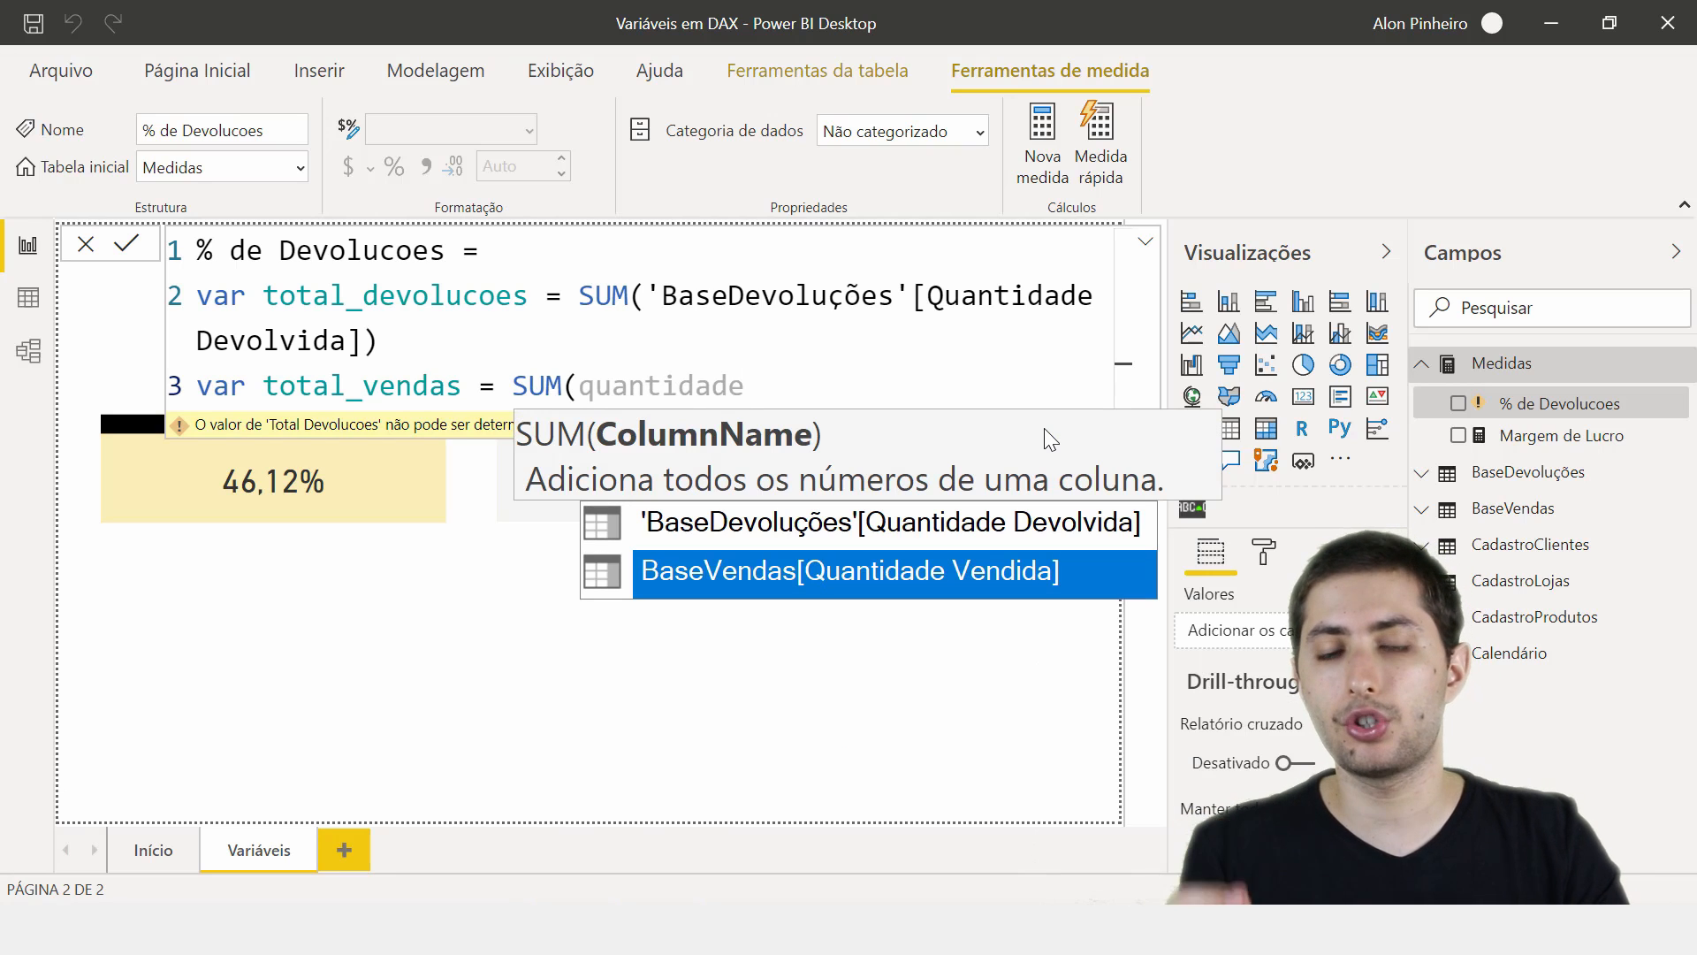
{"action": "key", "text": "Tab"}
{"action": "type", "text": ")"}
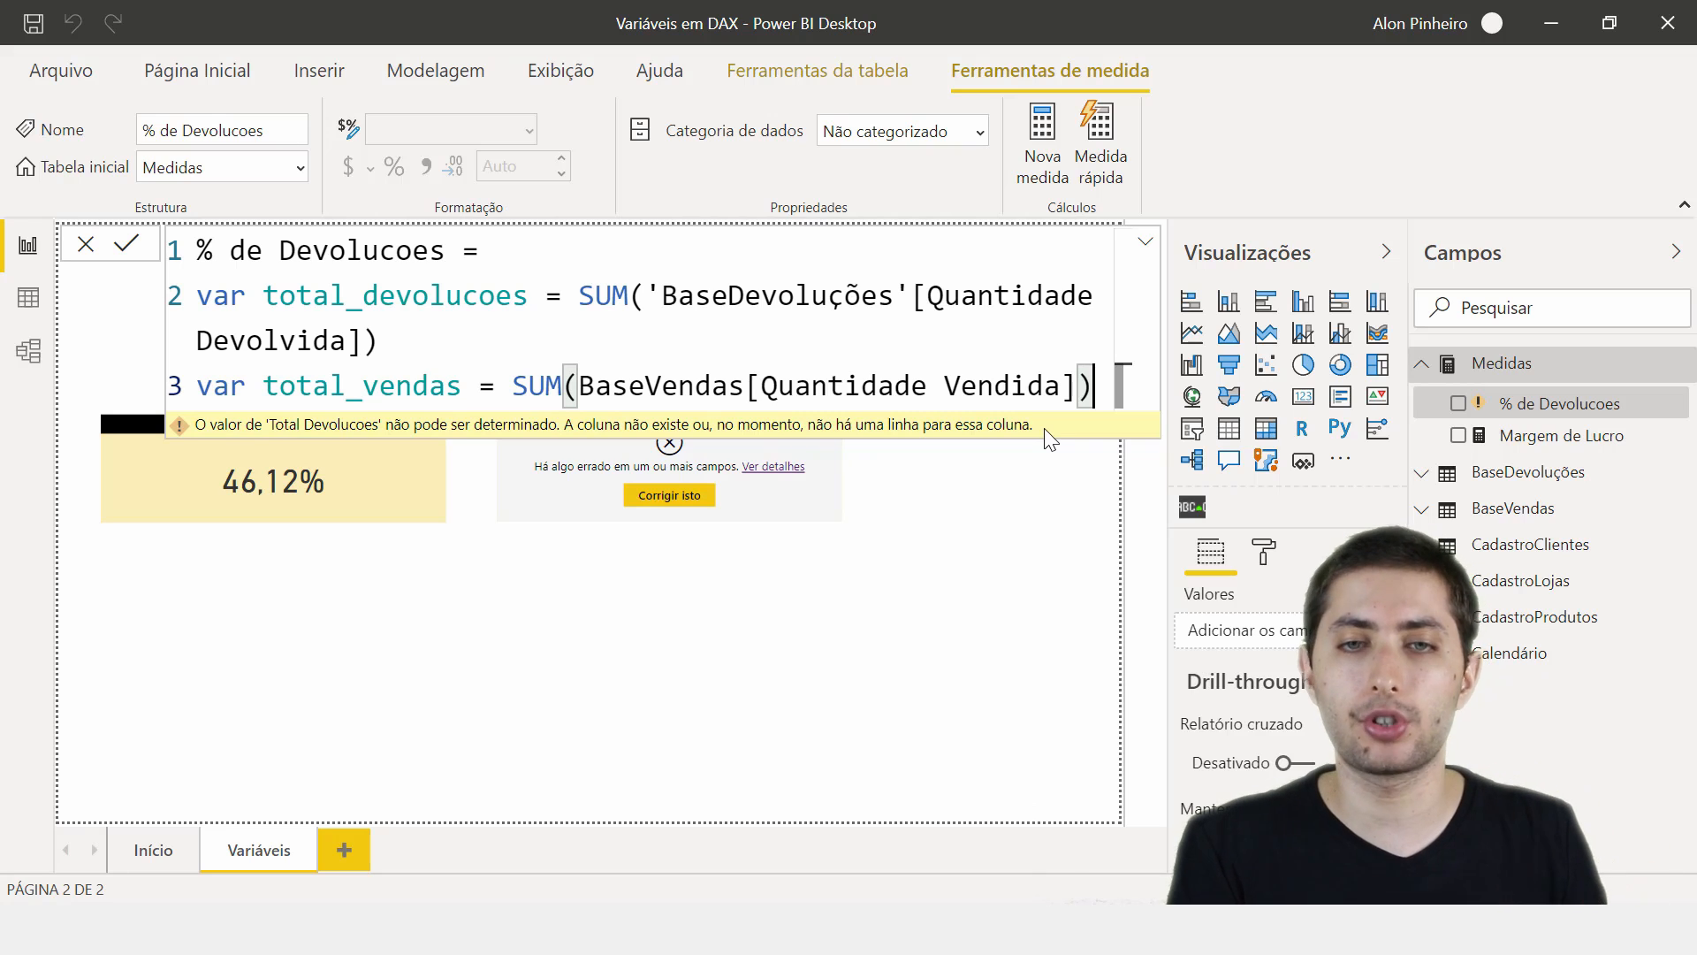
- Add a return clause that divides total_devolucoes by total_vendas, commit the % de Devolucoes measure and collapse its formula
{"action": "key", "text": "shift+Return"}
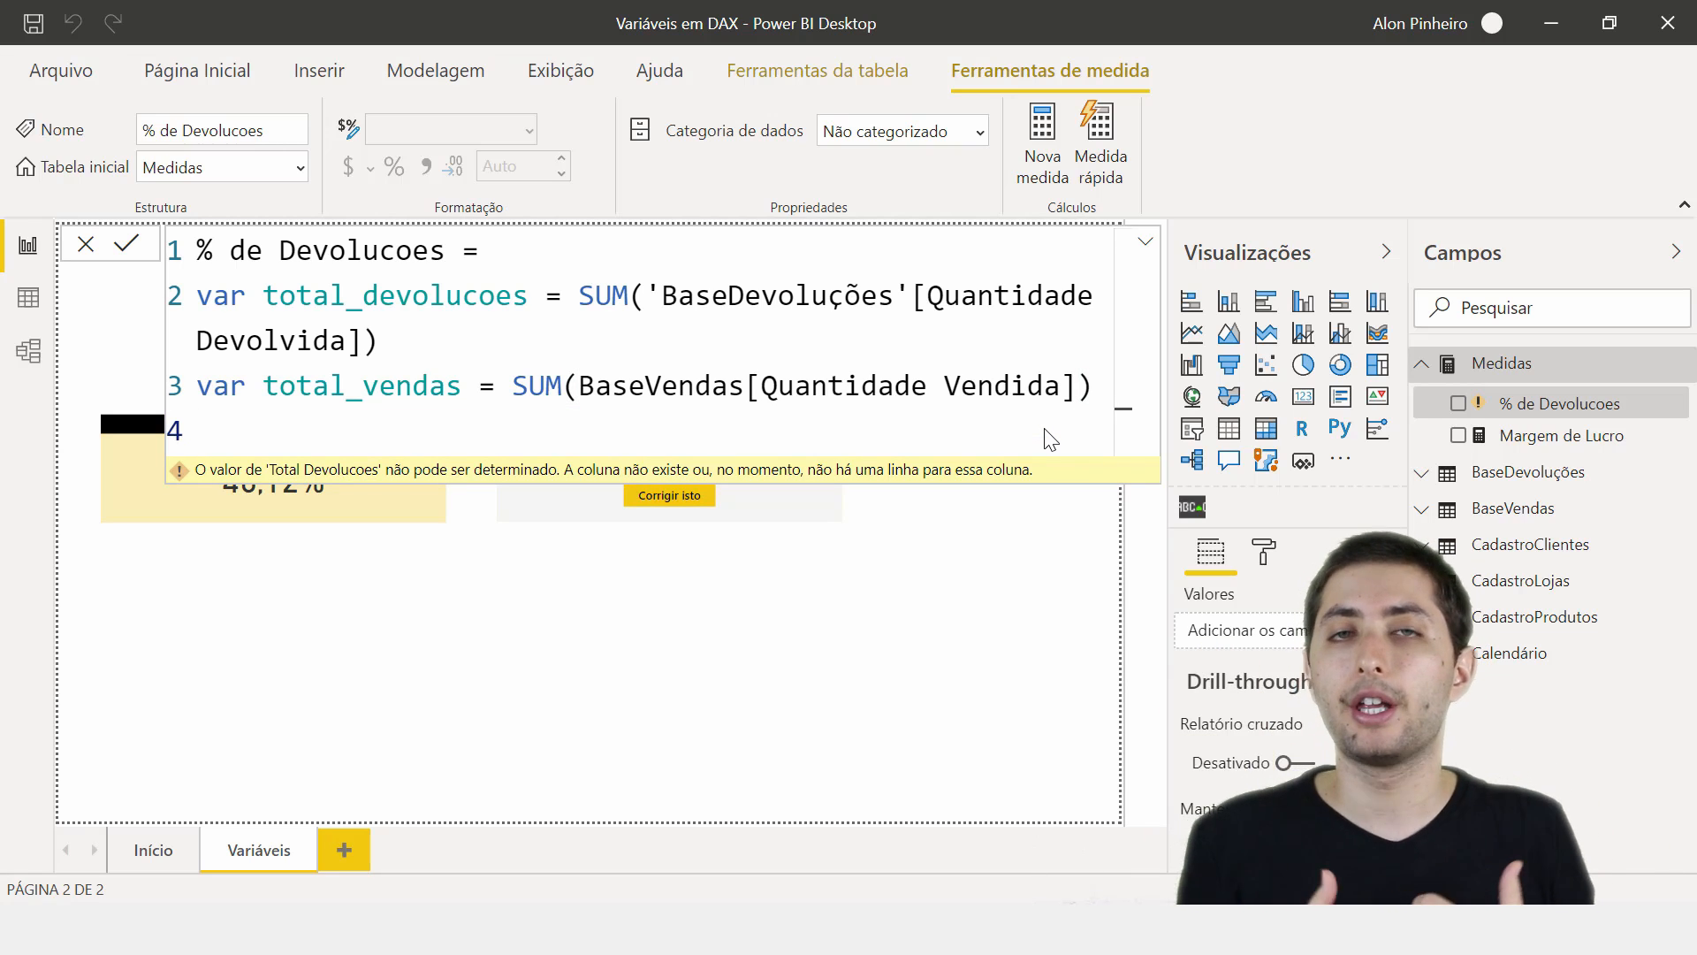
{"action": "type", "text": "ret"}
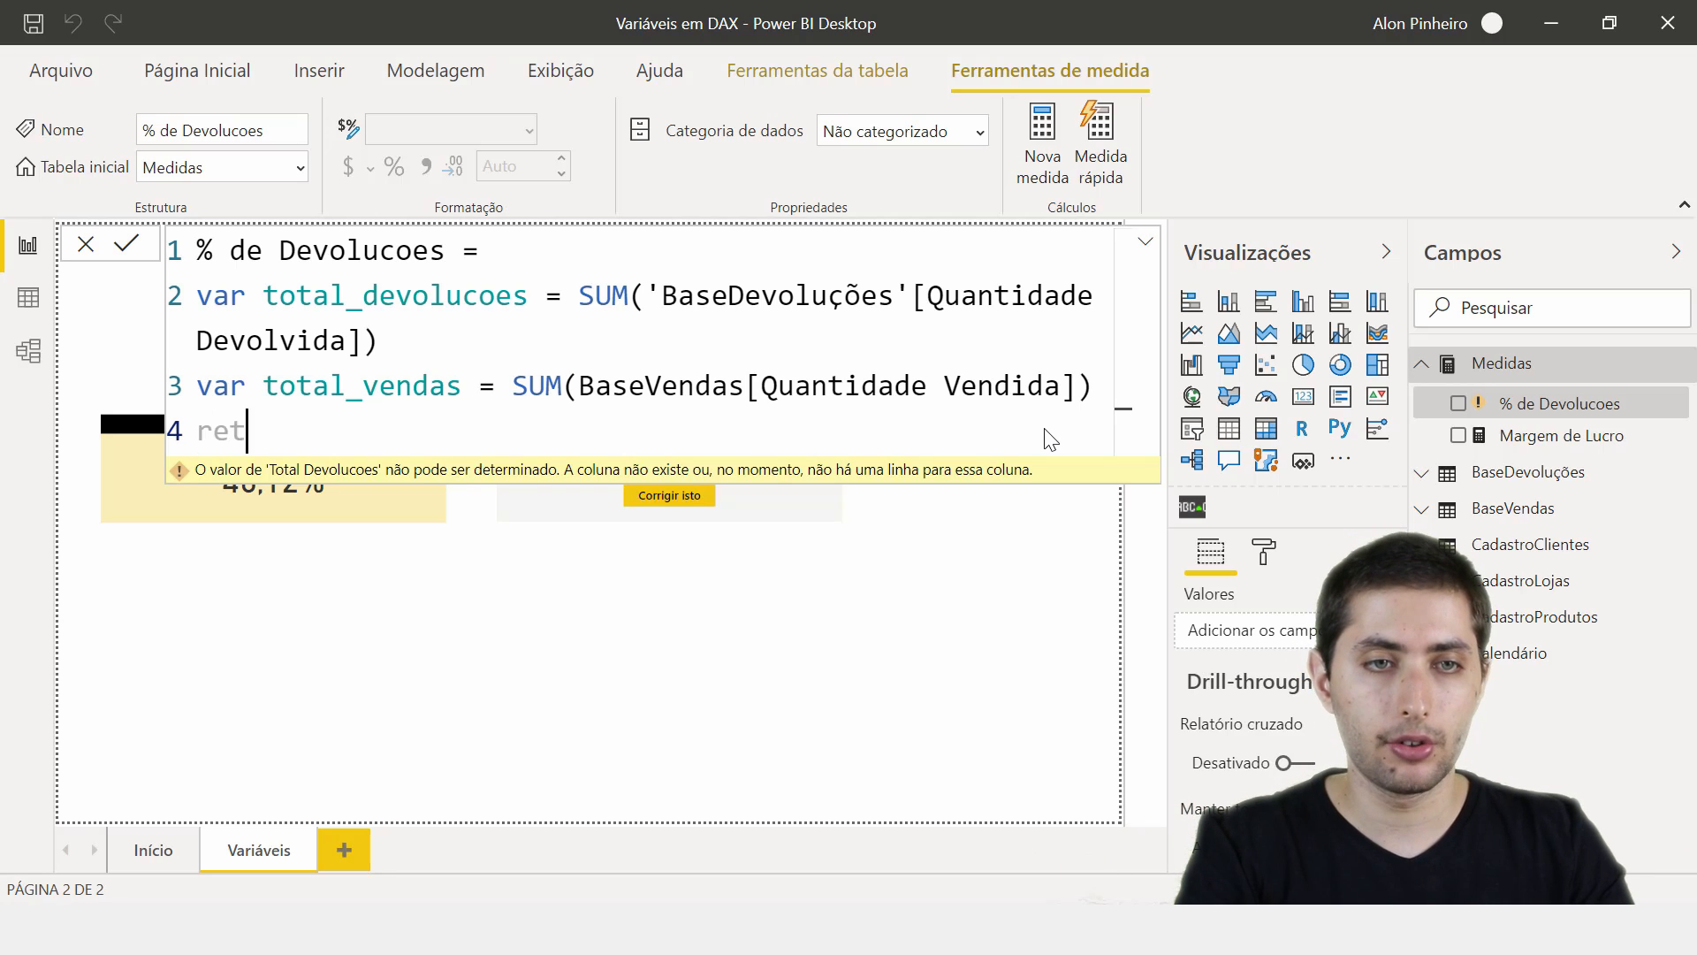
{"action": "type", "text": "urn"}
{"action": "key", "text": "shift+Return"}
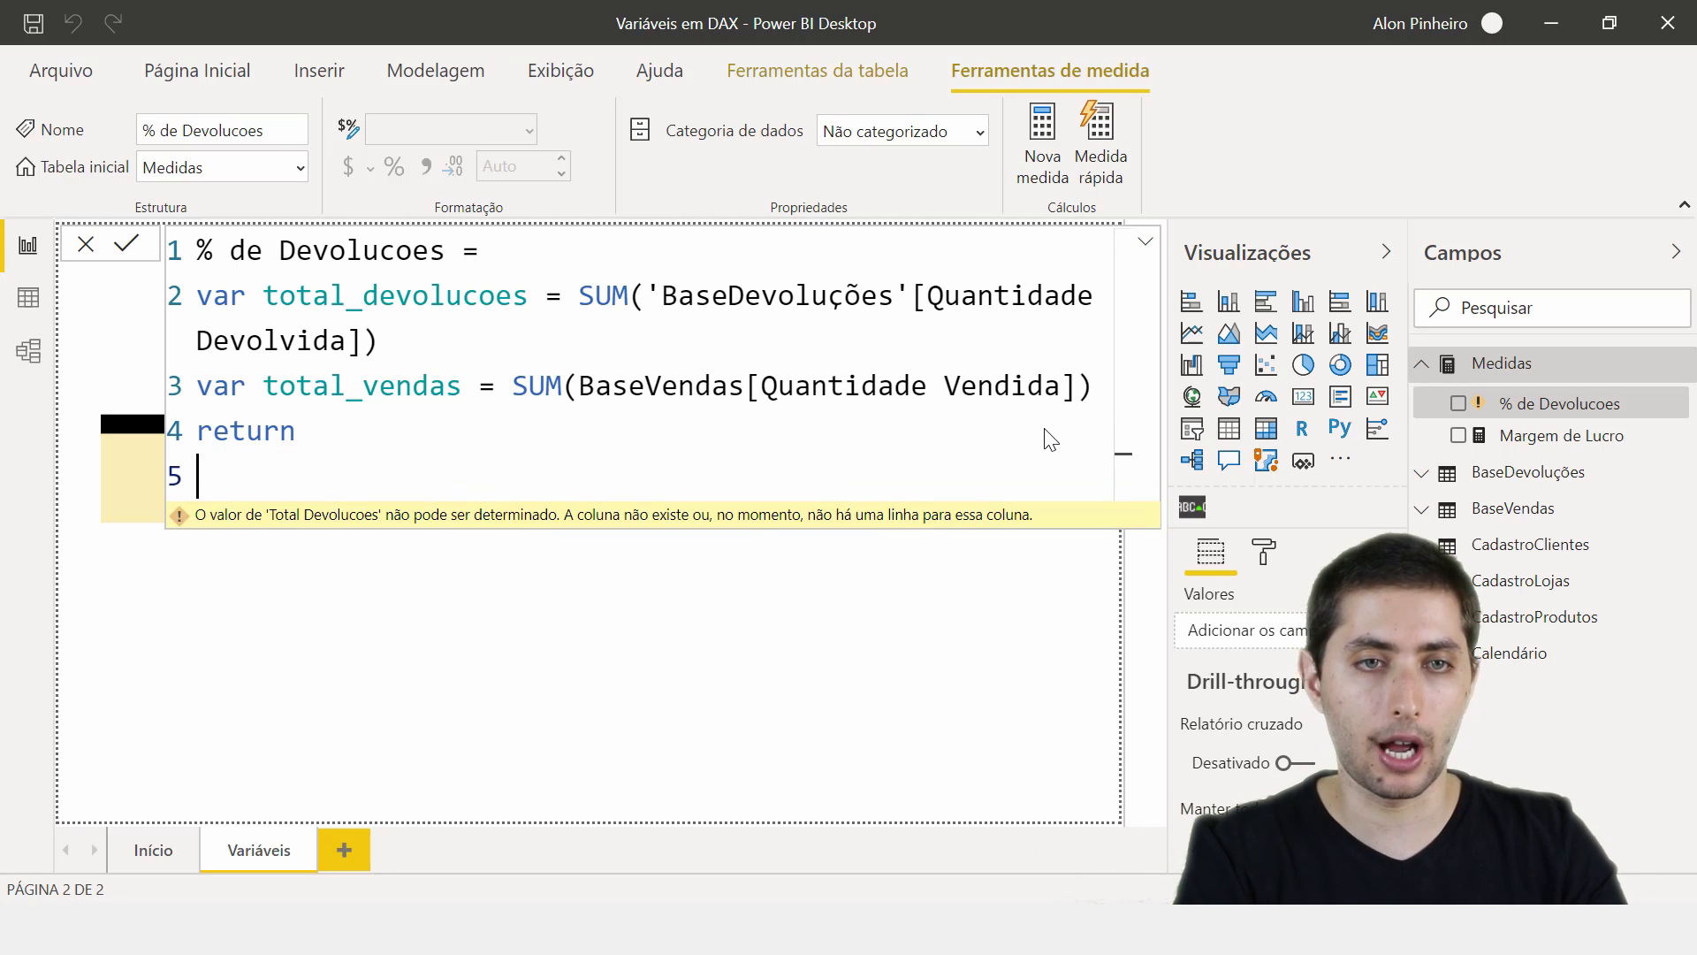
{"action": "type", "text": "total_"}
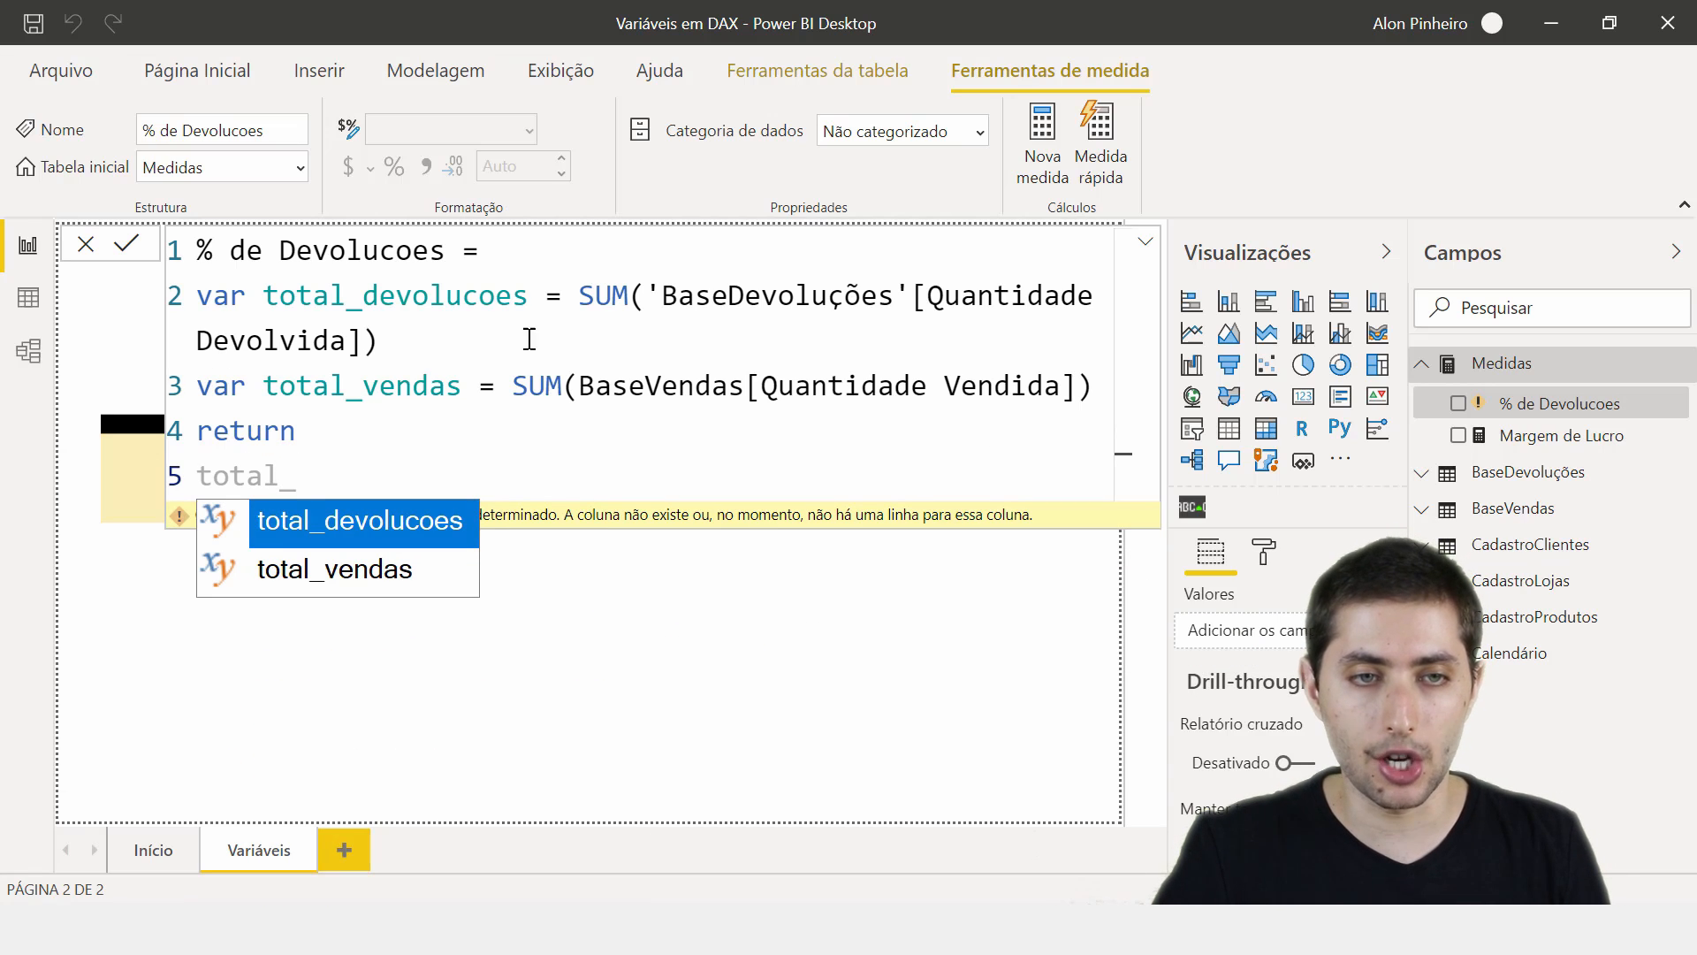
{"action": "left_click", "coordinate": [227, 511]}
{"action": "type", "text": "/total ve"}
{"action": "key", "text": "BackSpace"}
{"action": "key", "text": "BackSpace"}
{"action": "key", "text": "BackSpace"}
{"action": "type", "text": "_ve"}
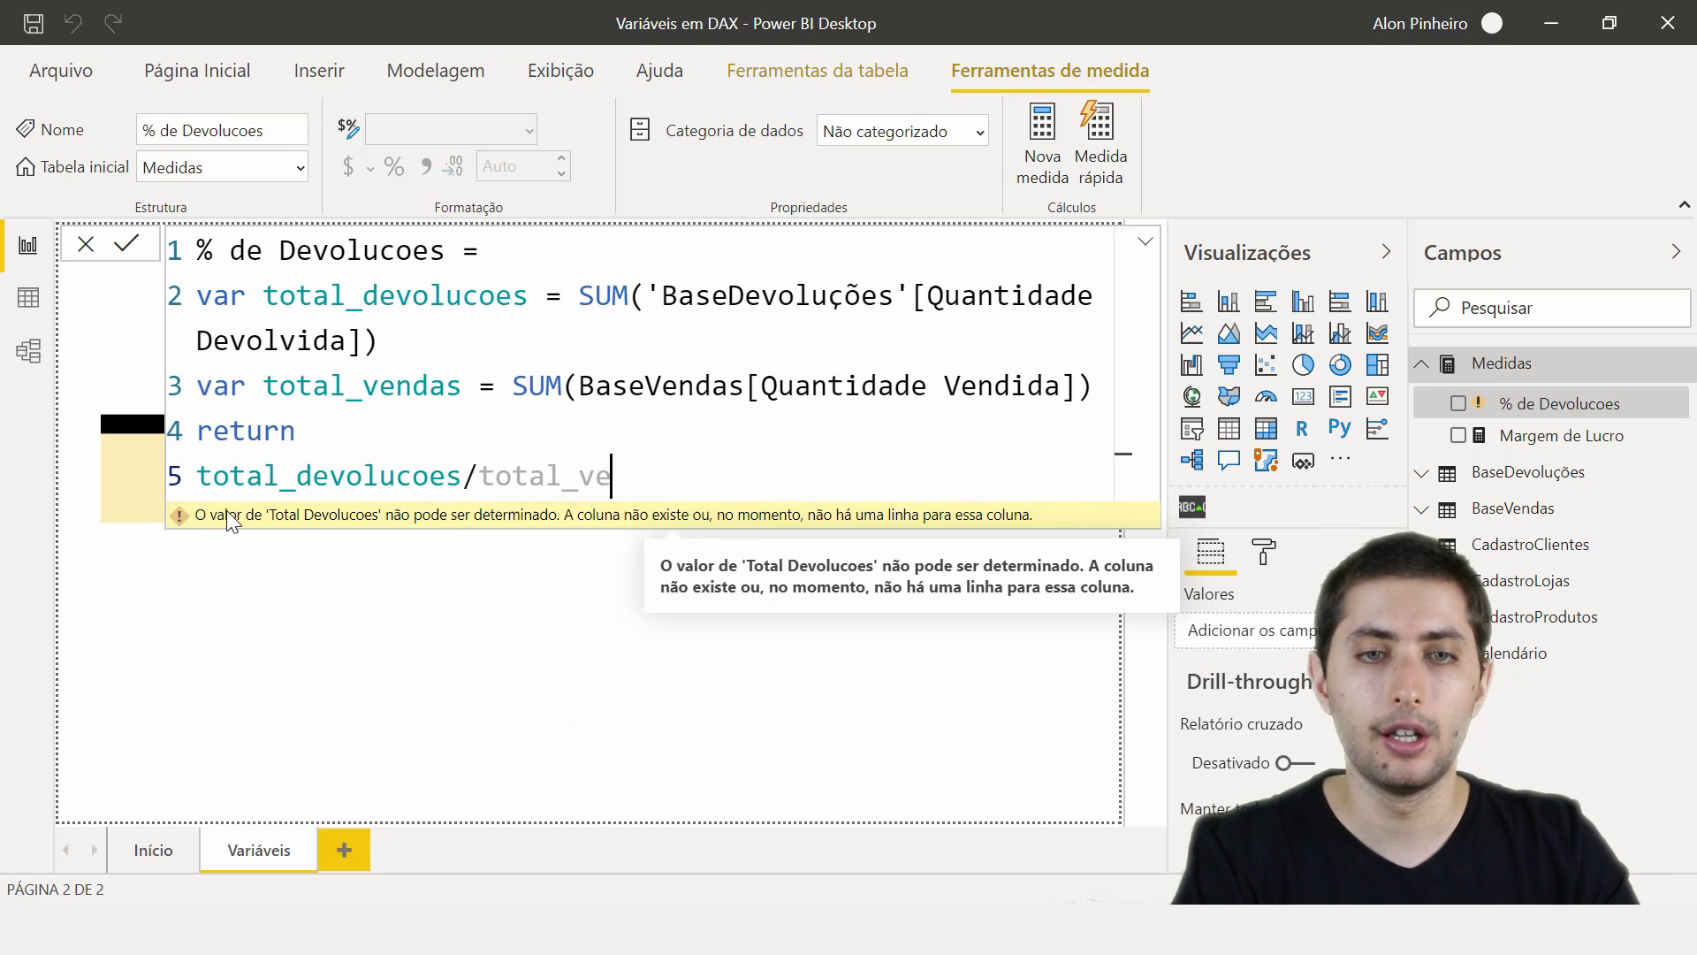
{"action": "key", "text": "Tab"}
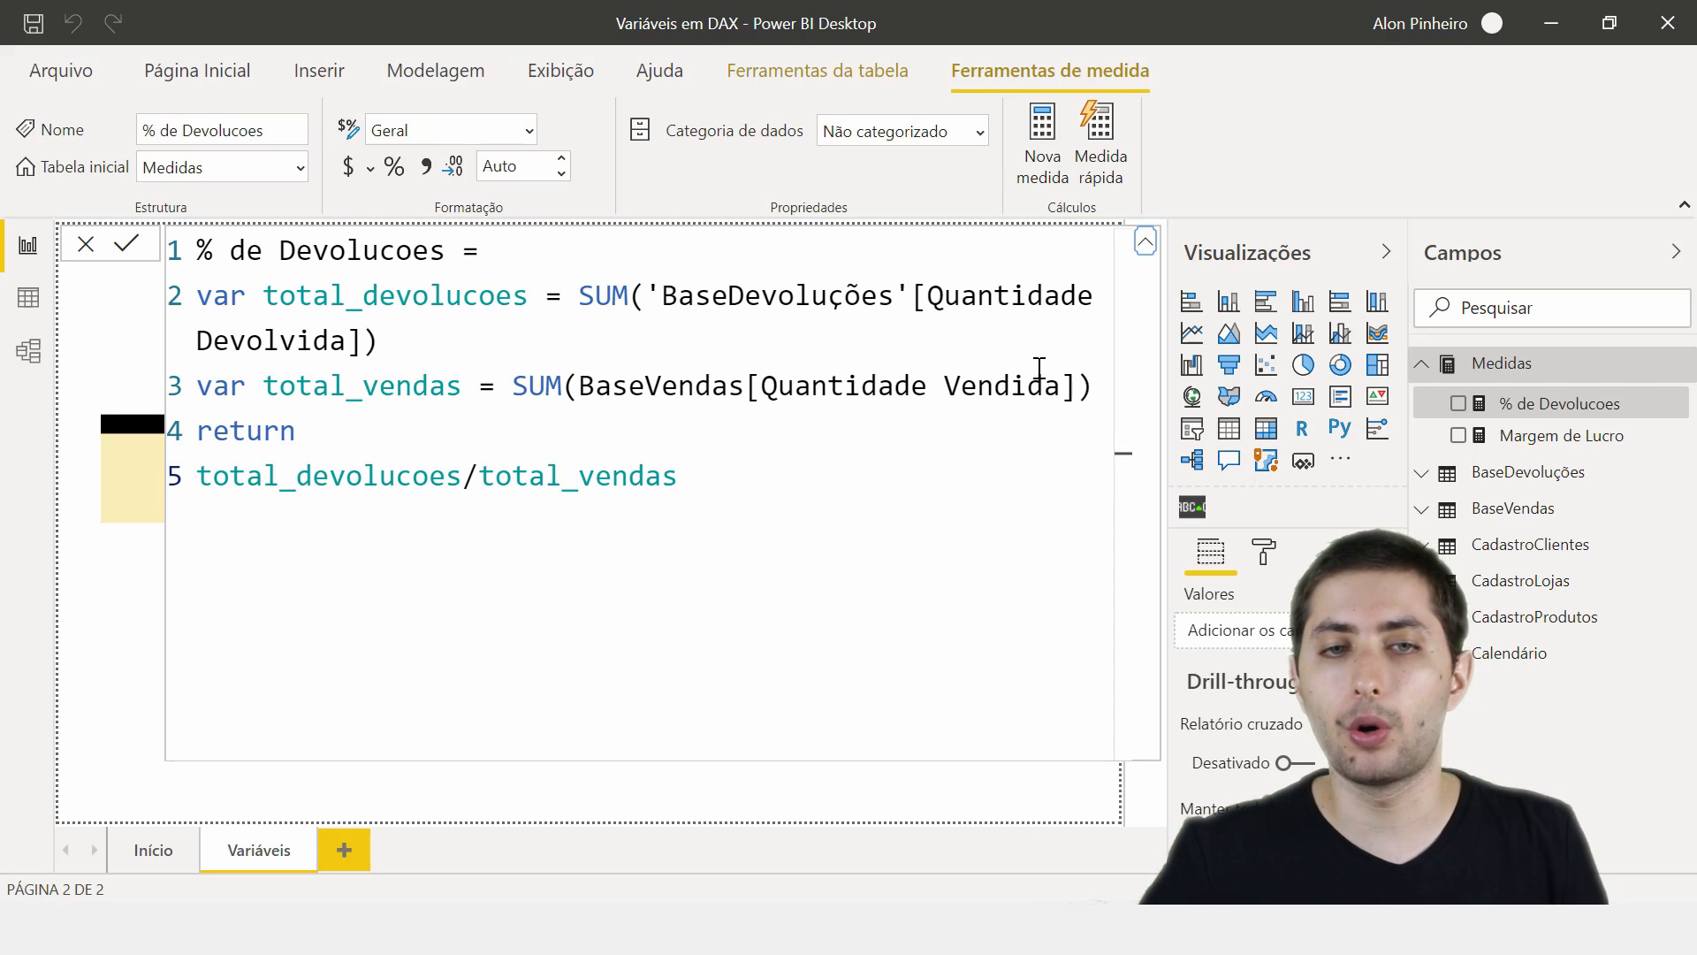
{"action": "left_click", "coordinate": [1146, 244]}
- Format the % de Devolucoes measure shown in the % de Devoluções card as a percentage
{"action": "left_click", "coordinate": [619, 460]}
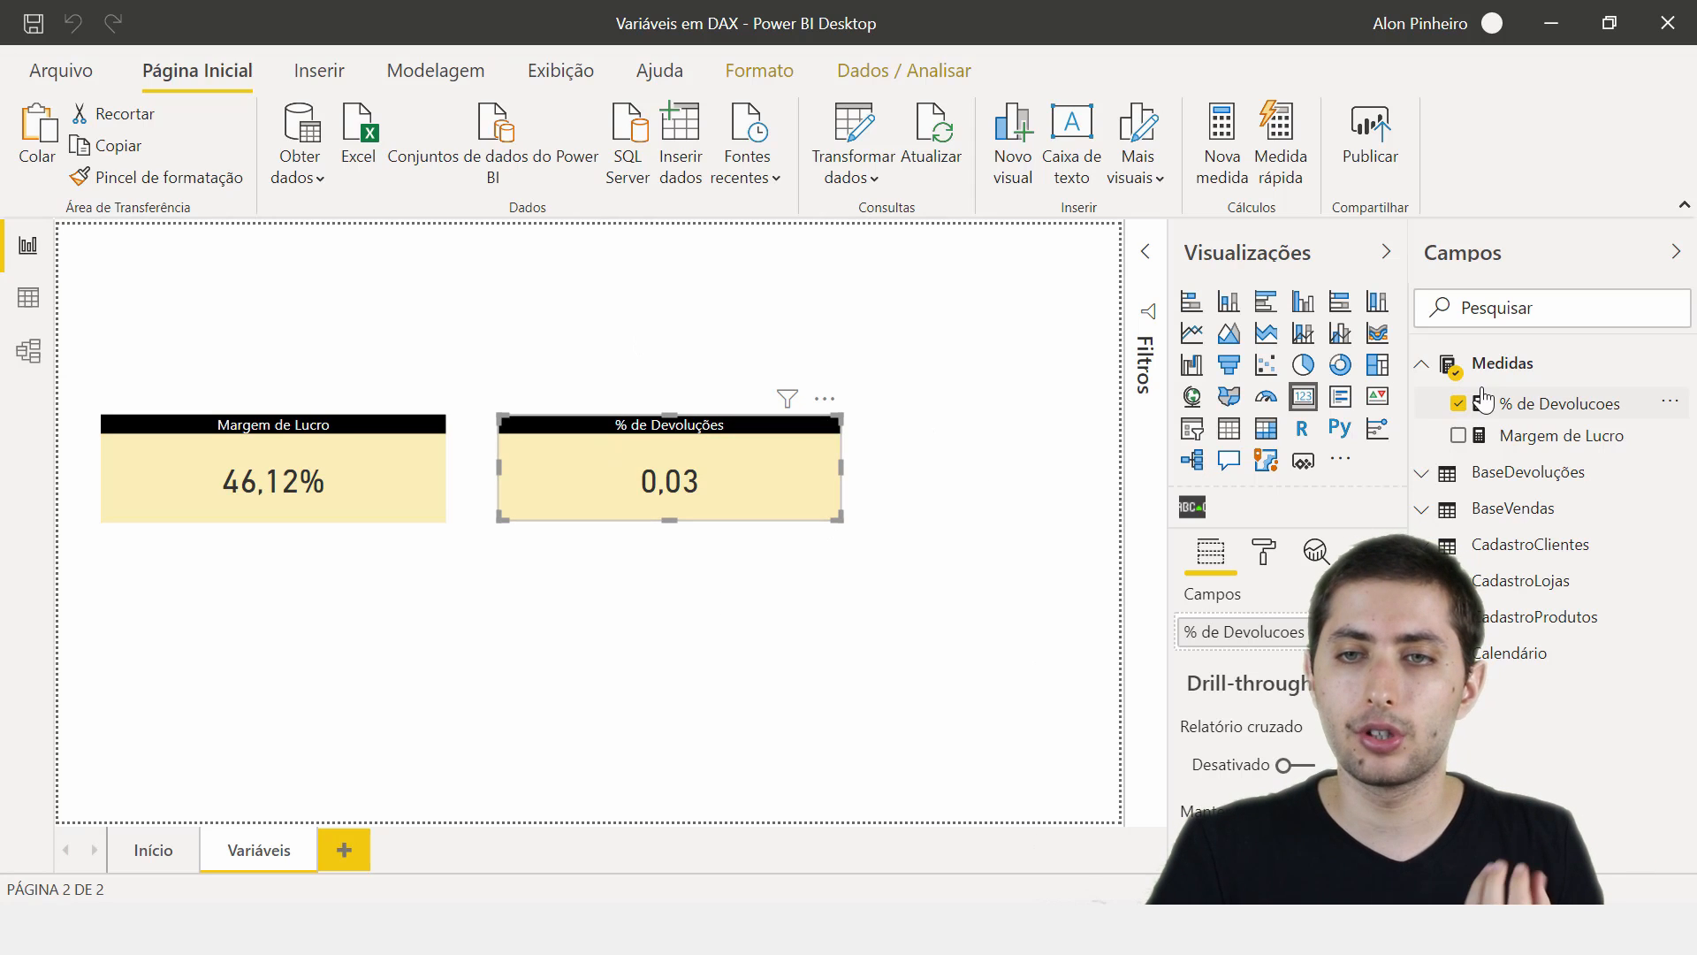
{"action": "left_click", "coordinate": [1529, 408]}
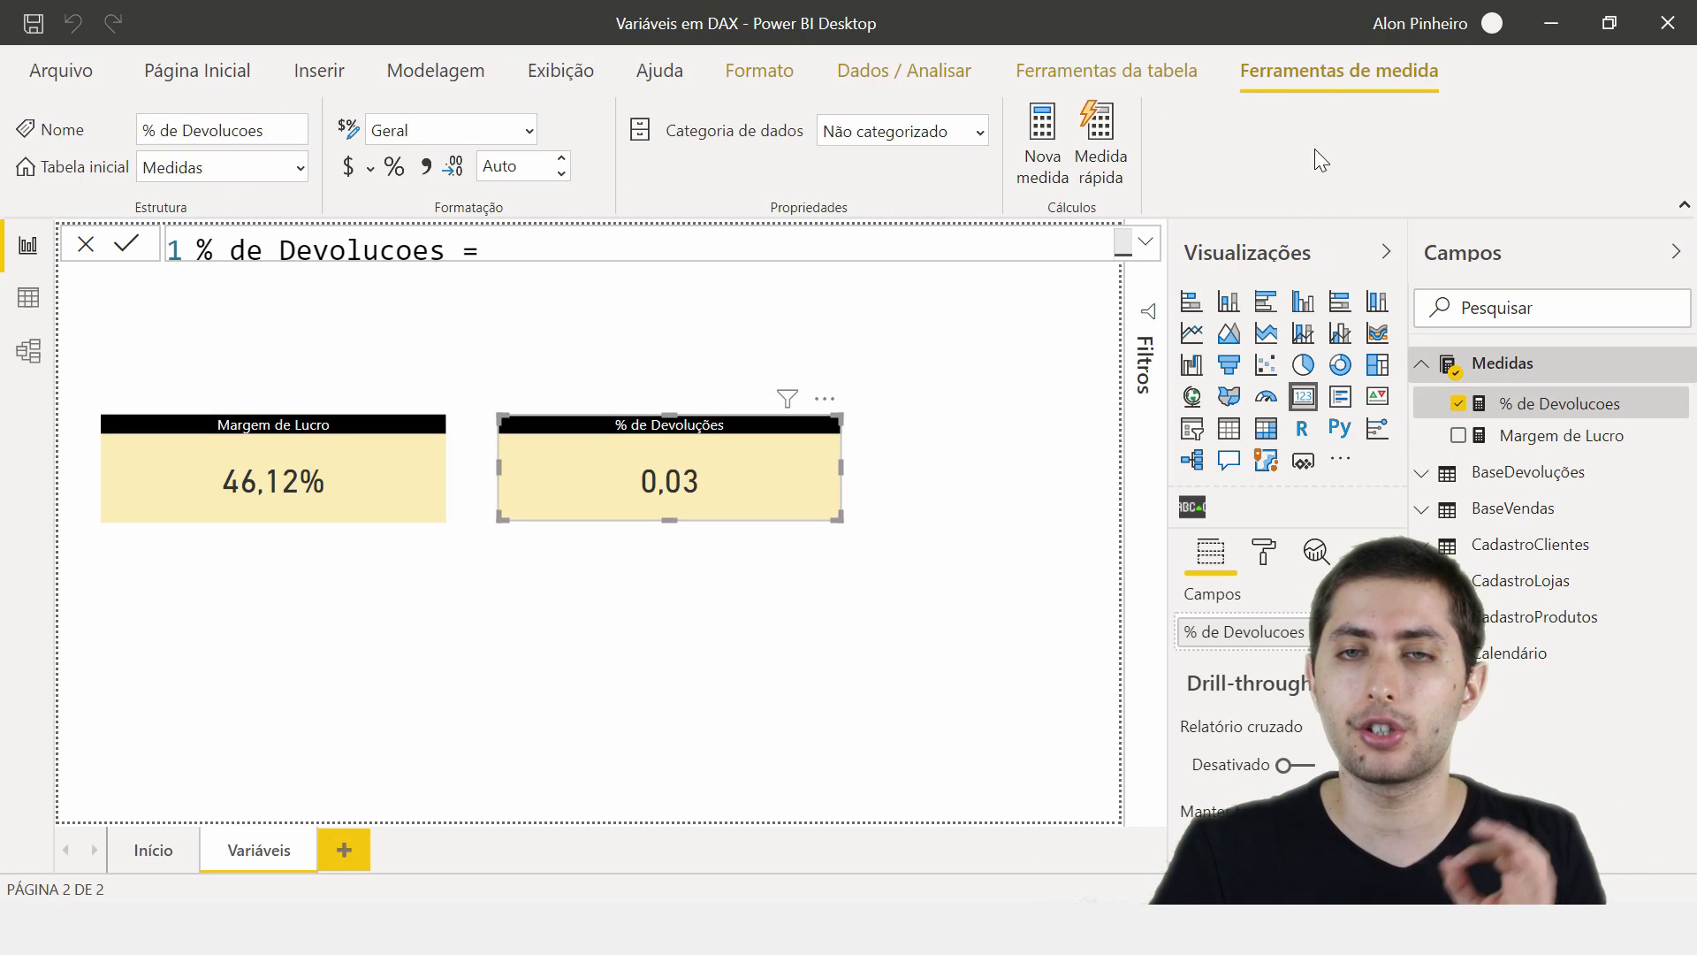
{"action": "left_click", "coordinate": [394, 167]}
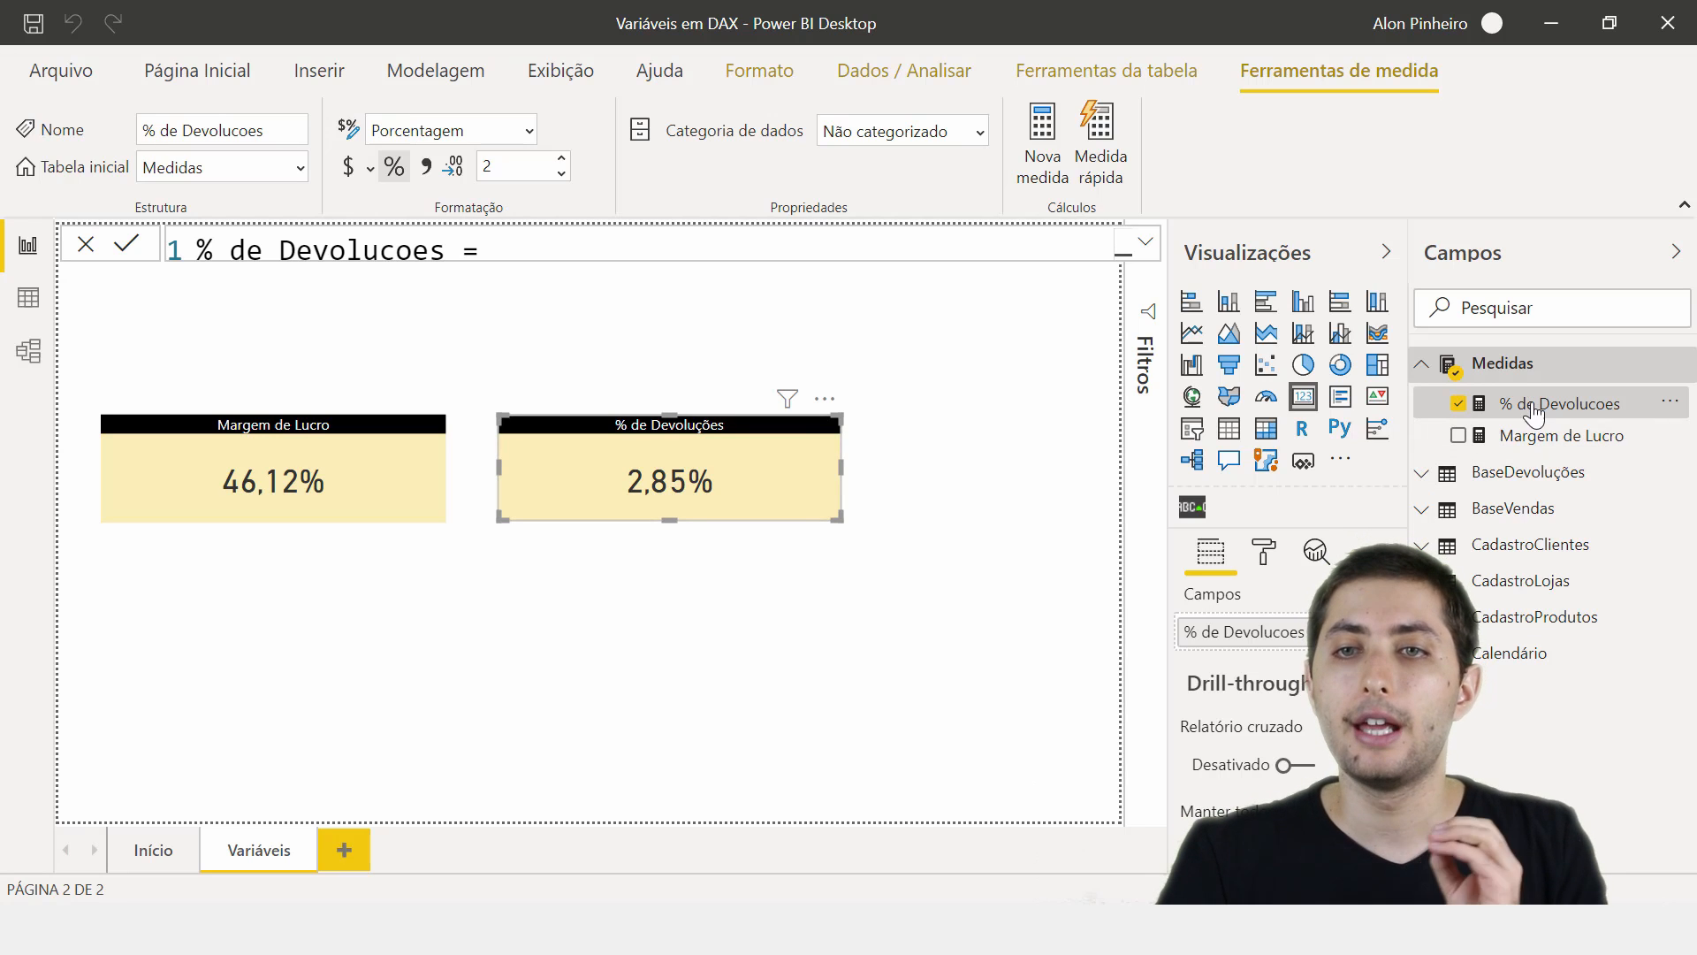
- Review the expanded % de Devolucoes formula, examining both variables' SUM expressions and the returned division
{"action": "left_click", "coordinate": [1143, 241]}
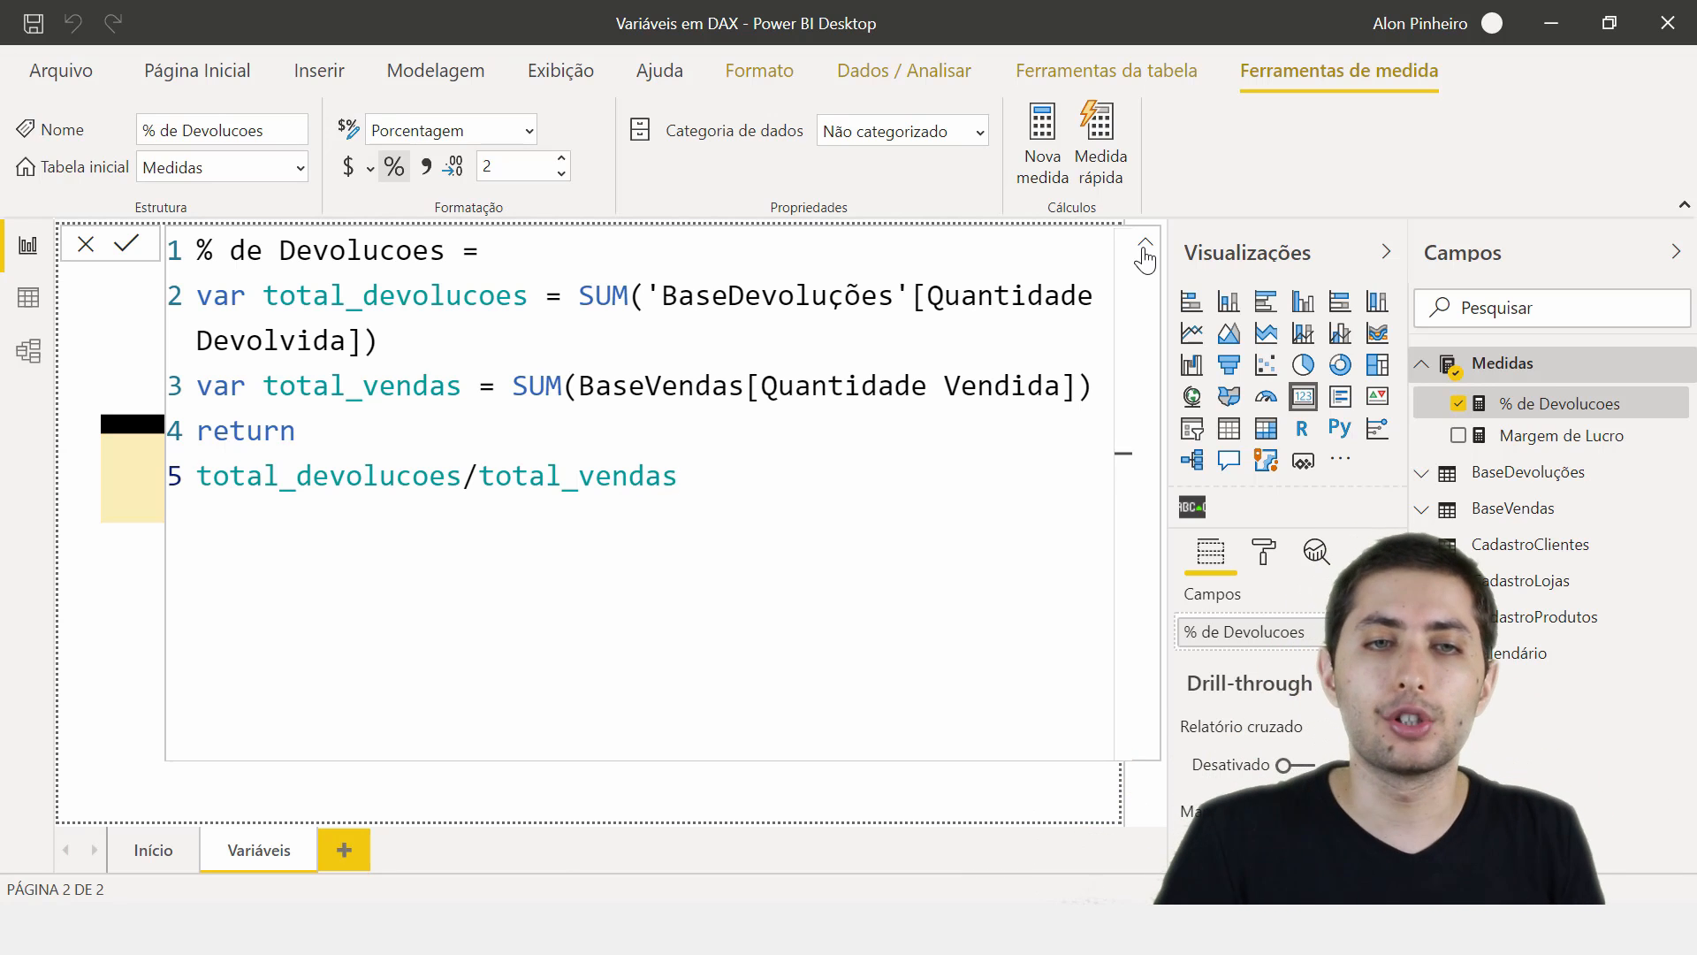
{"action": "left_click_drag", "start_coordinate": [564, 295], "coordinate": [599, 353]}
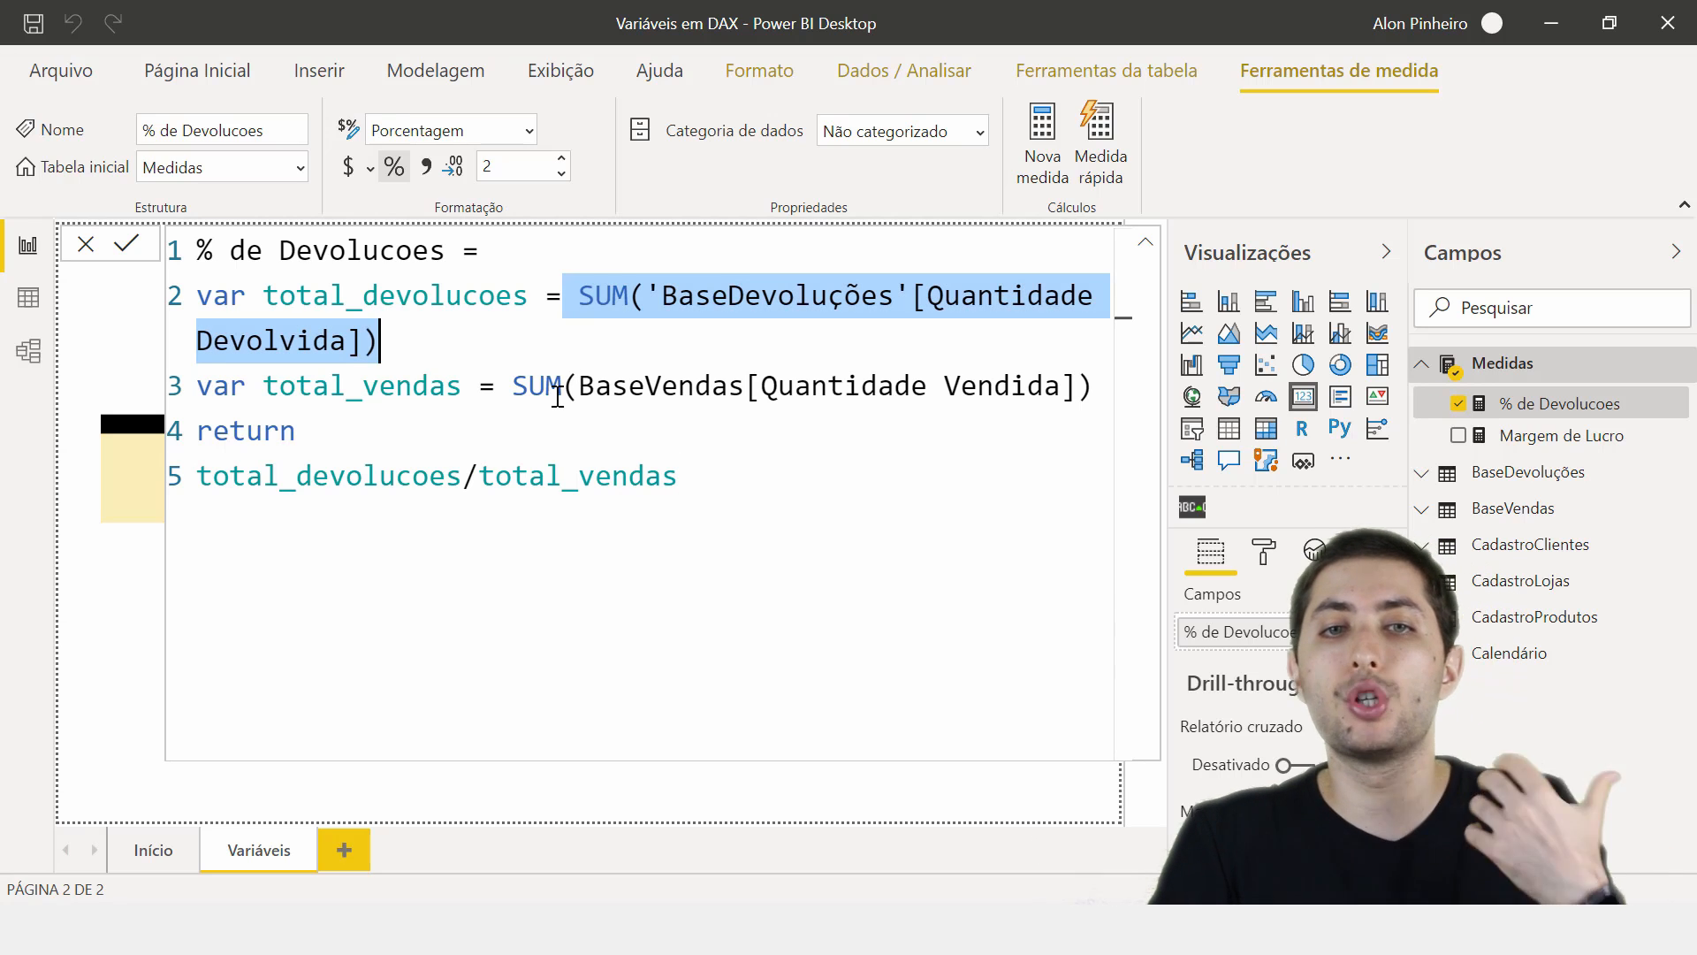
{"action": "left_click", "coordinate": [511, 386]}
{"action": "left_click_drag", "start_coordinate": [512, 385], "coordinate": [1092, 385]}
{"action": "left_click_drag", "start_coordinate": [678, 477], "coordinate": [212, 492]}
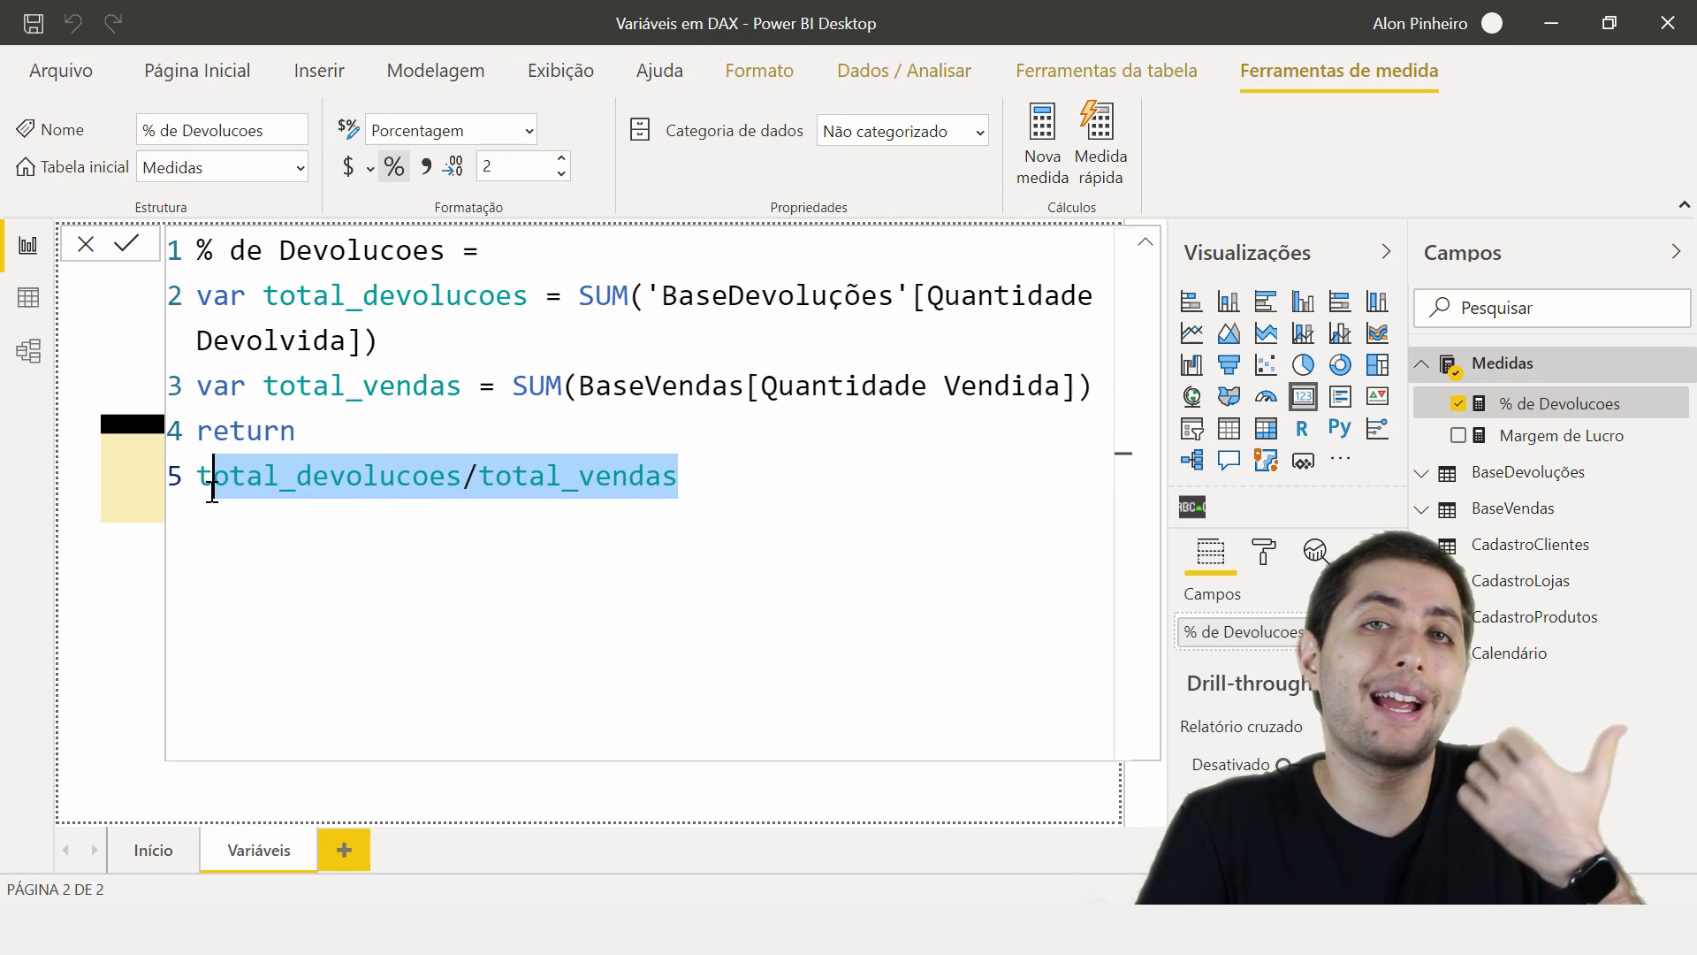
{"action": "left_click", "coordinate": [727, 462]}
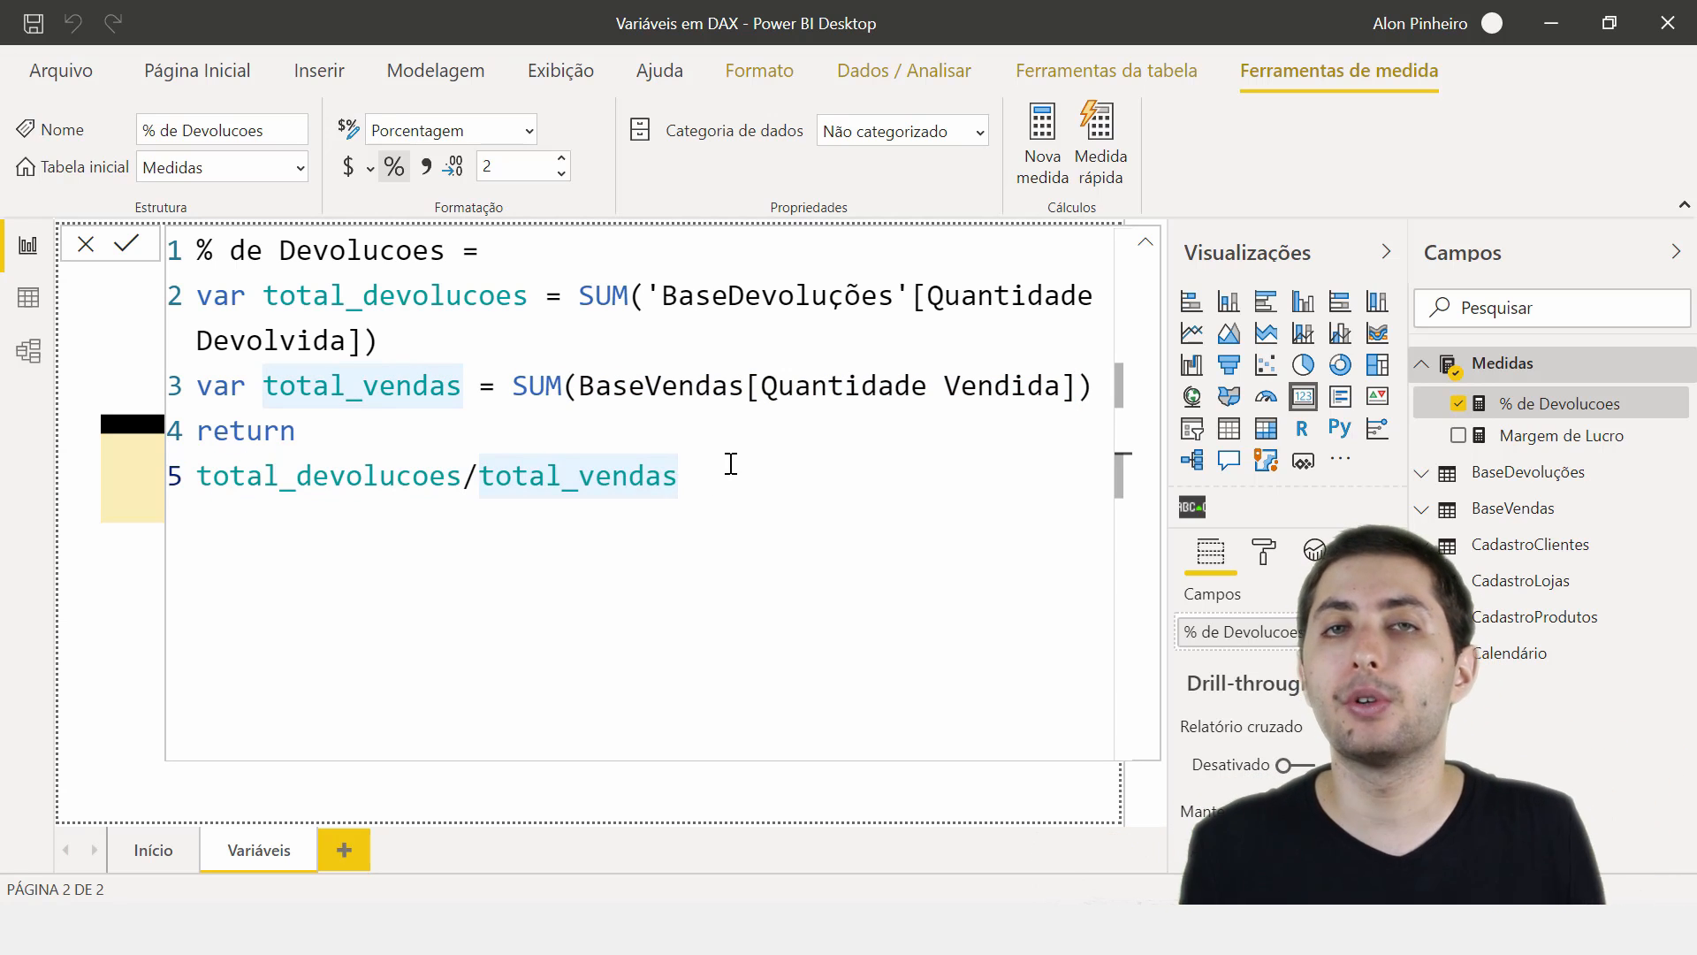